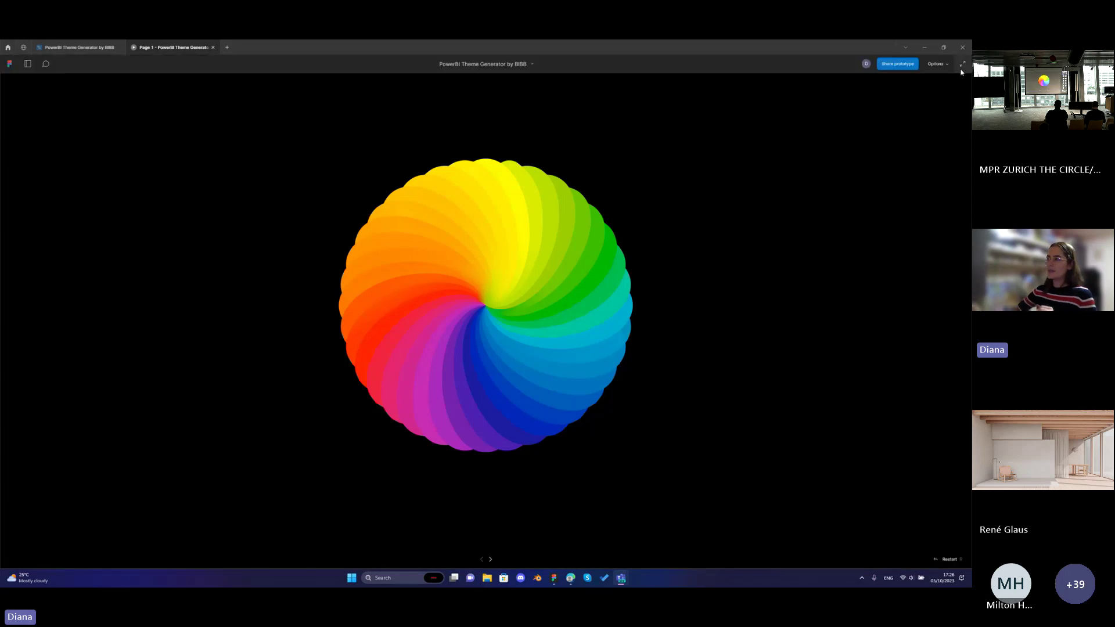
Switch the Figma prototype showing the purple dashboard to full-screen presentation.
left_click(961, 62)
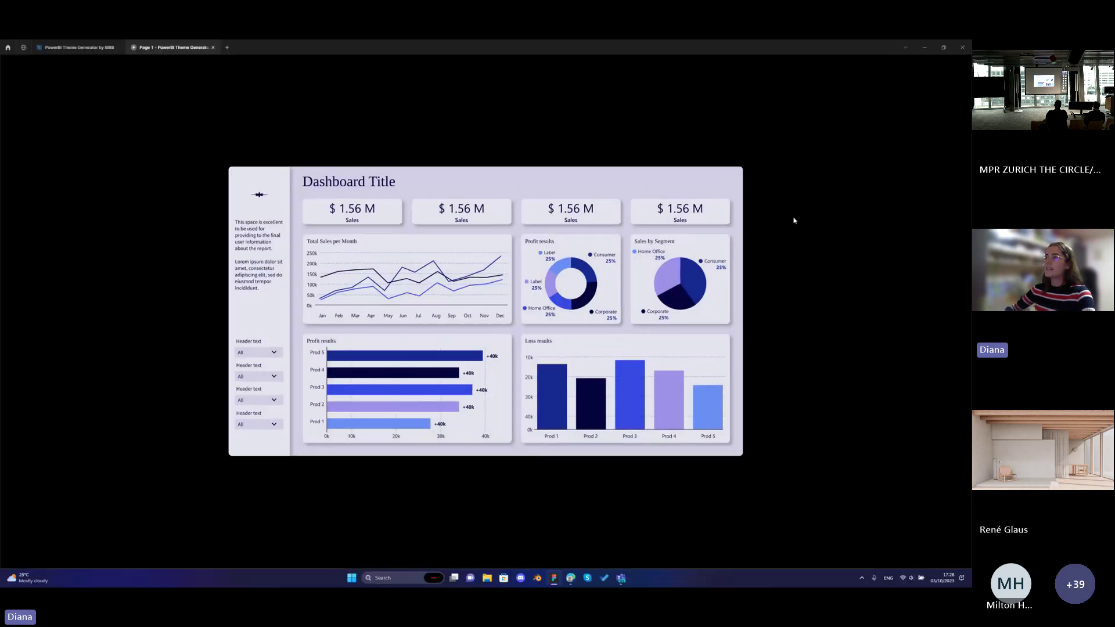
Bring the BIBB generator forward and scroll through its orange-brown-navy sample dashboard.
mouse_move(571, 581)
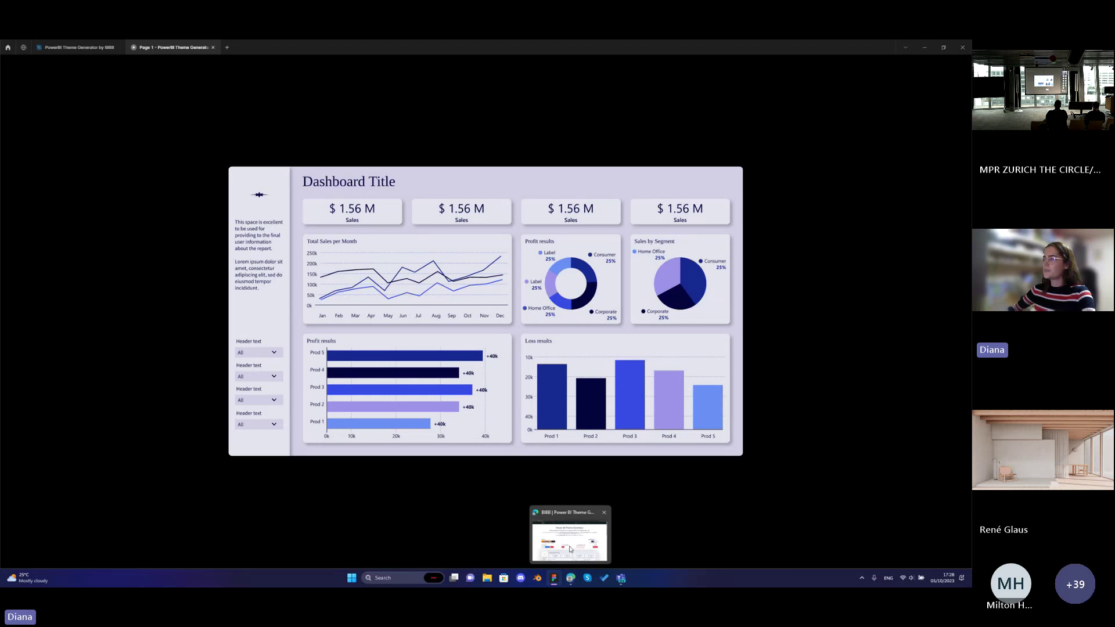
left_click(569, 548)
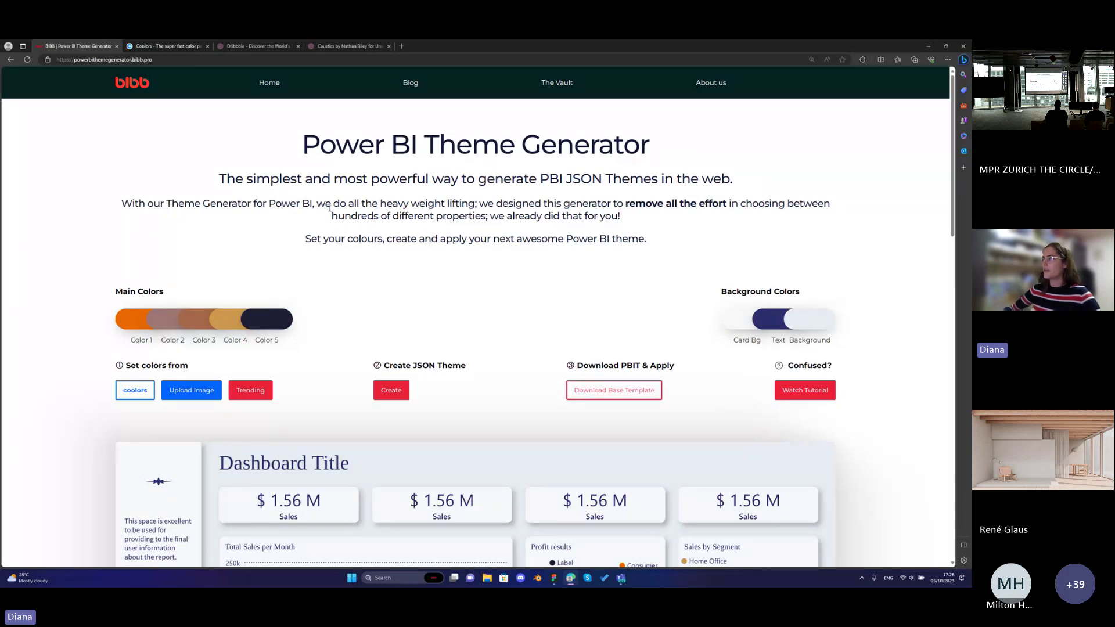
scroll(330, 208, "down", 3)
scroll(329, 207, "up", 3)
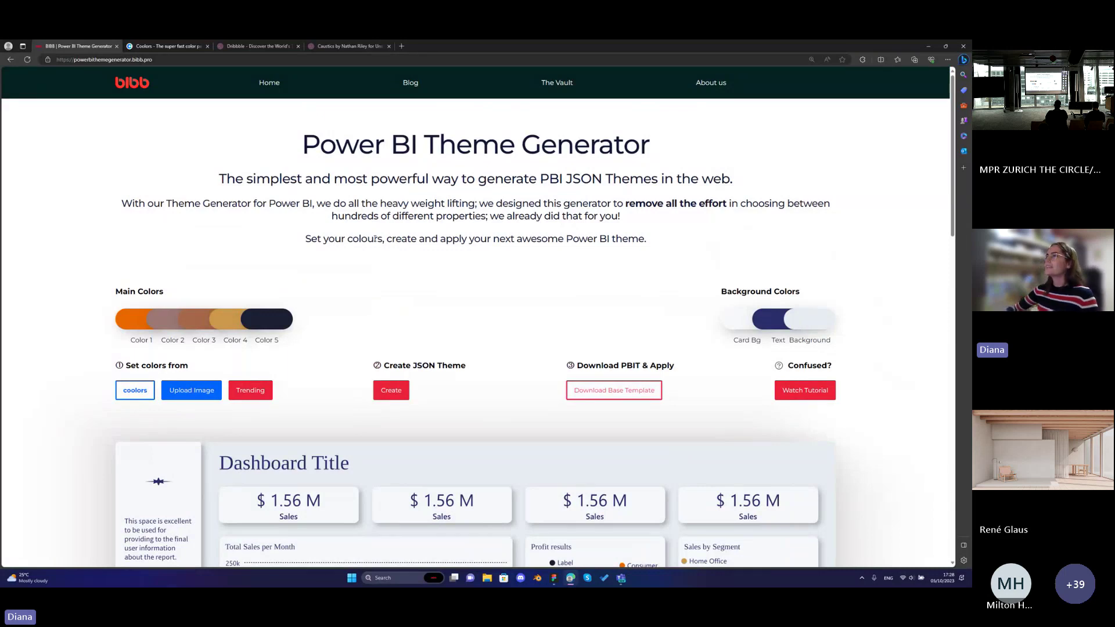
scroll(375, 238, "down", 1)
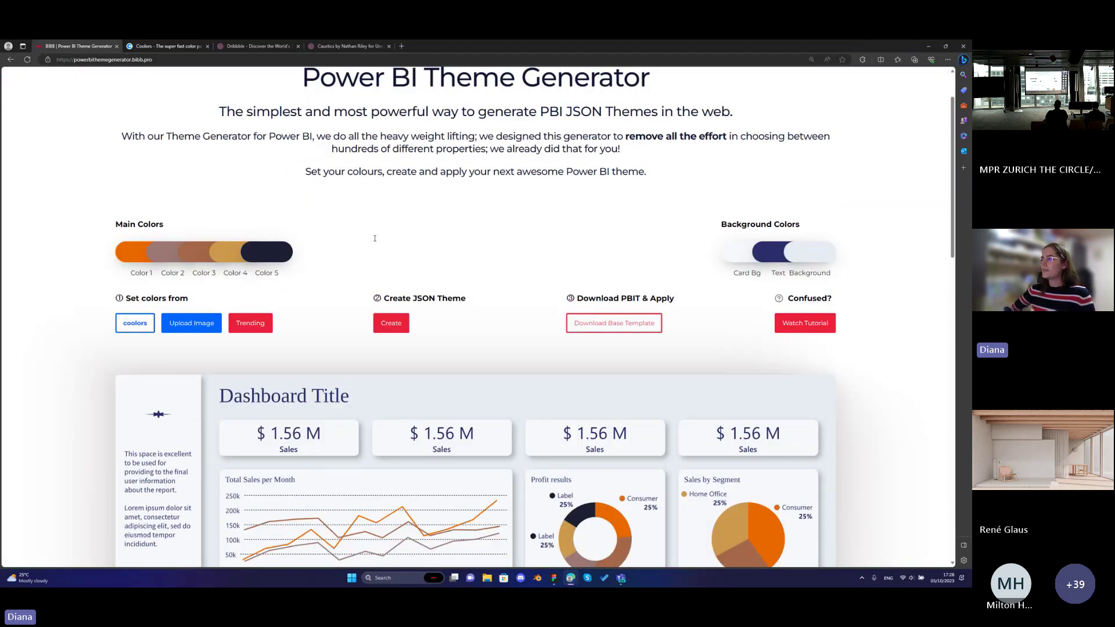
scroll(374, 238, "down", 4)
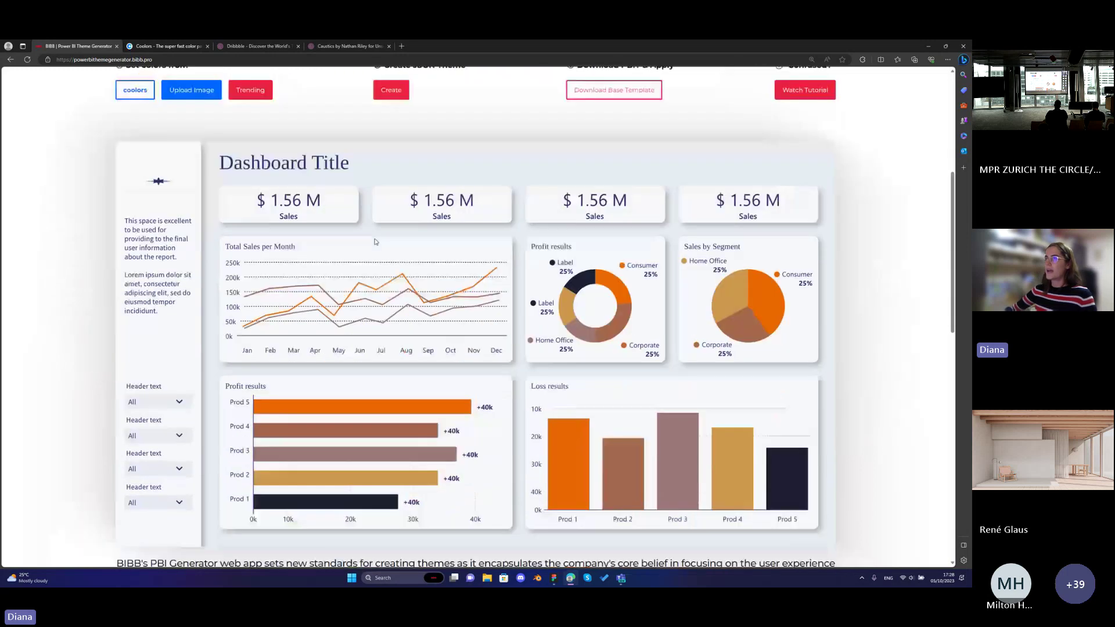
scroll(374, 242, "up", 3)
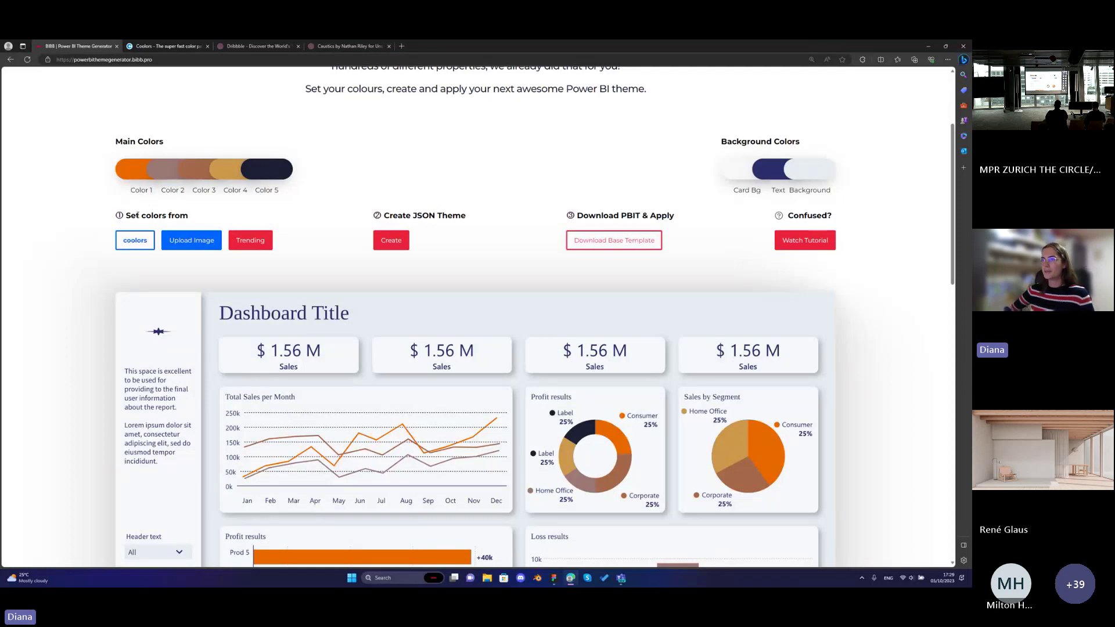
scroll(144, 215, "down", 1)
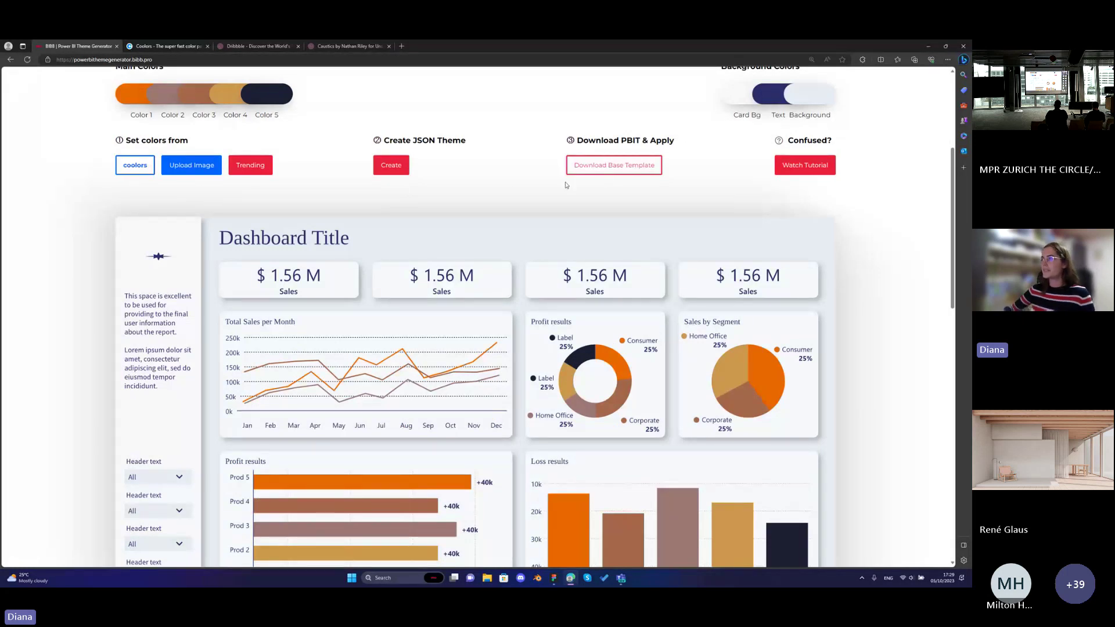
scroll(538, 183, "down", 2)
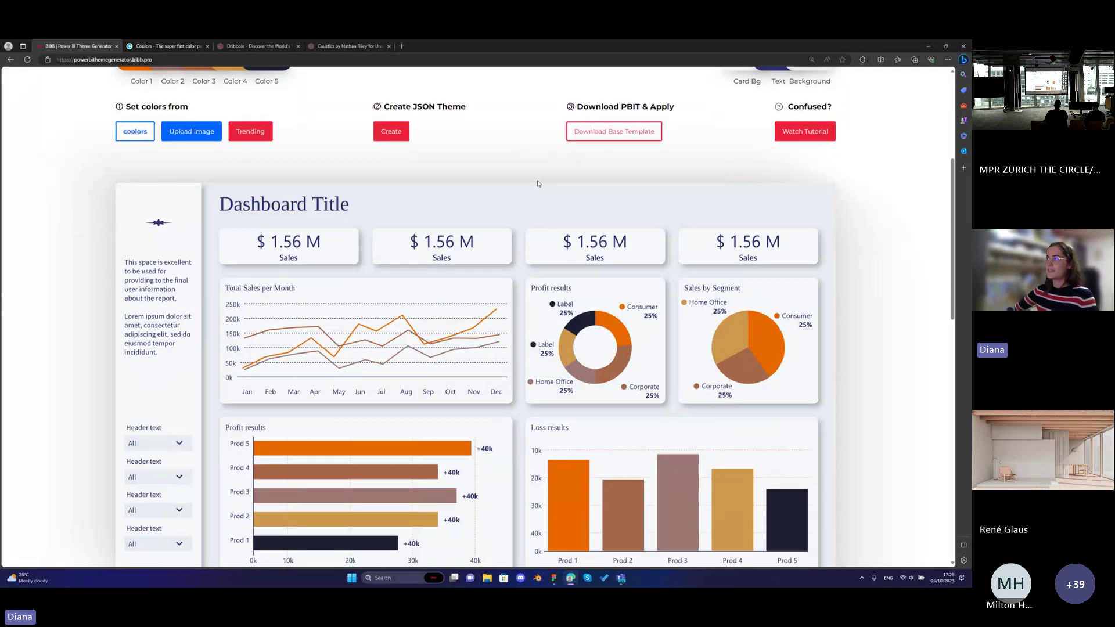
scroll(507, 163, "up", 2)
scroll(508, 164, "down", 2)
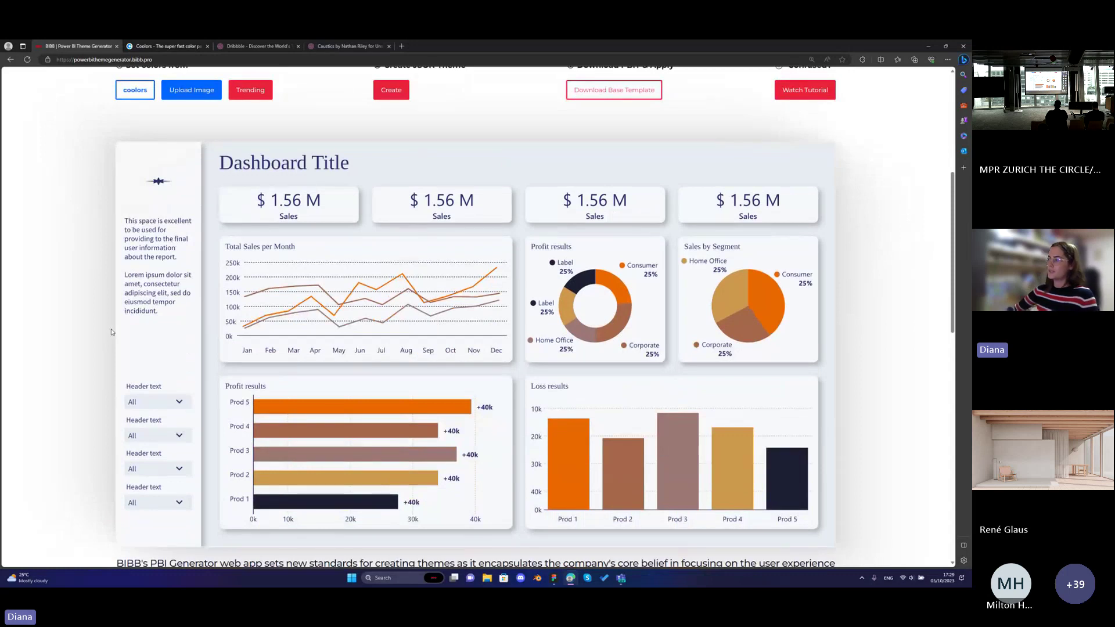
scroll(83, 344, "up", 2)
scroll(83, 344, "up", 2)
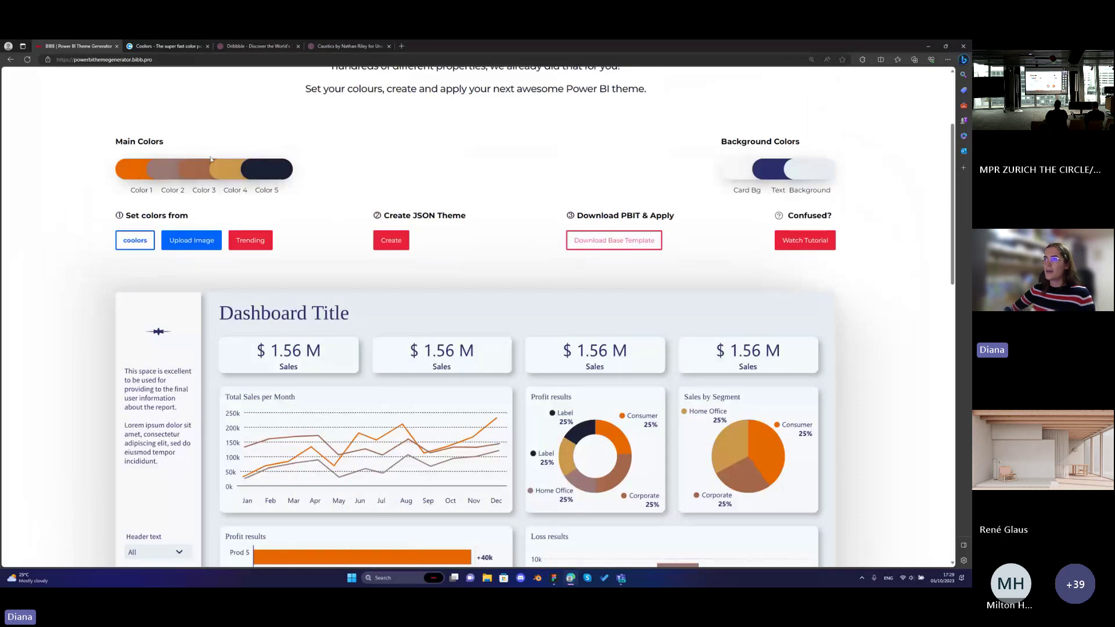
Set main Color 1 to cyan.
left_click(133, 170)
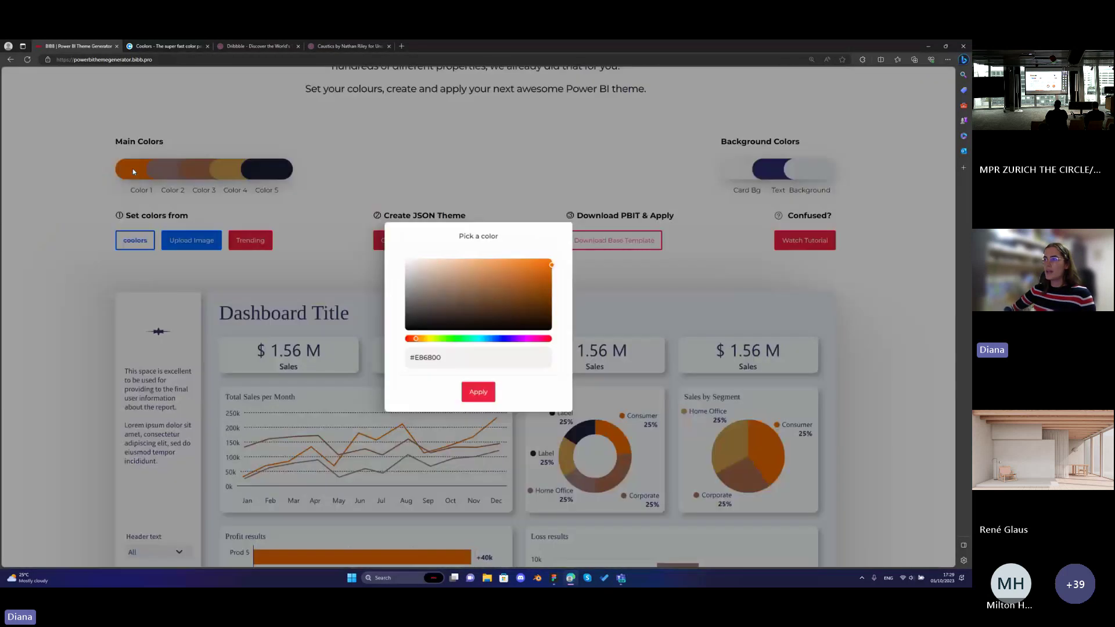
left_click(535, 263)
left_click(483, 339)
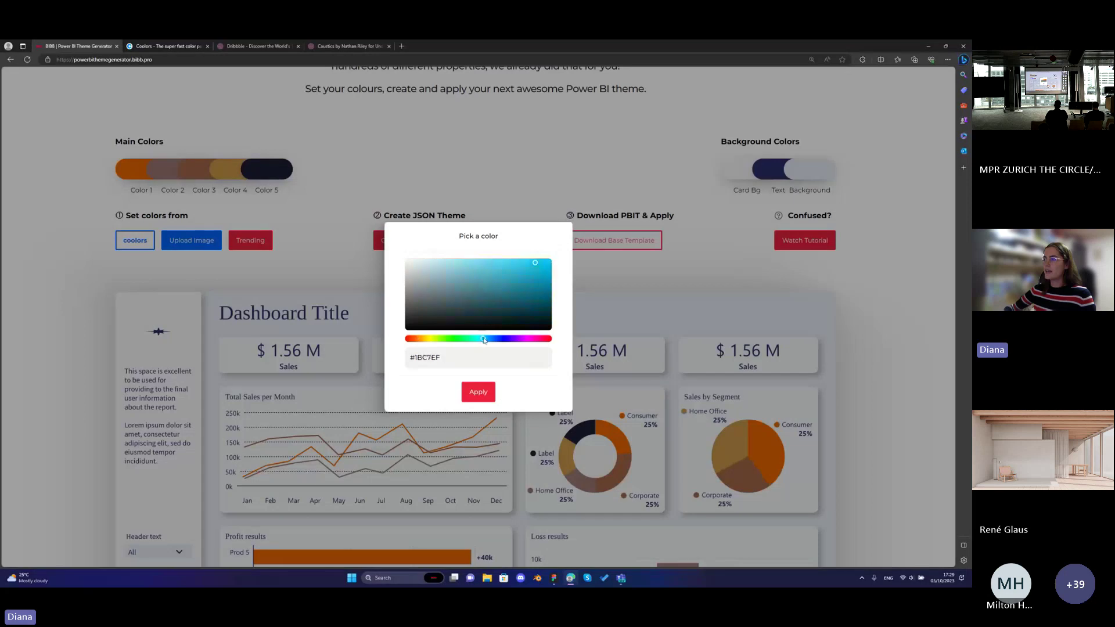
left_click(488, 393)
Set main Color 2 to medium green and review the recoloured charts.
left_click(164, 169)
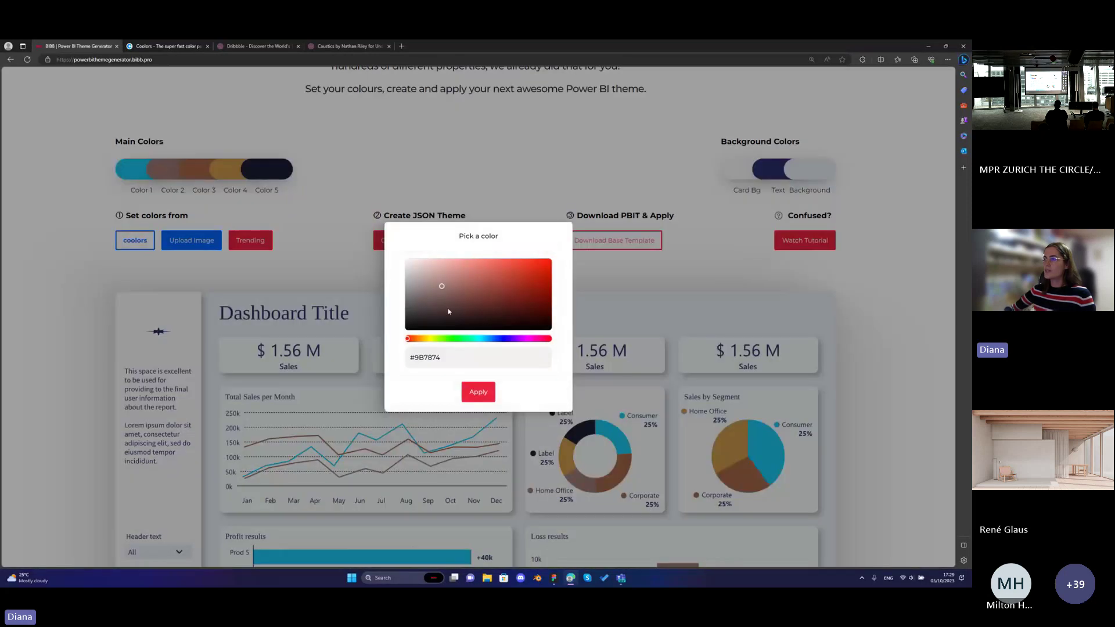
left_click(447, 338)
left_click(538, 288)
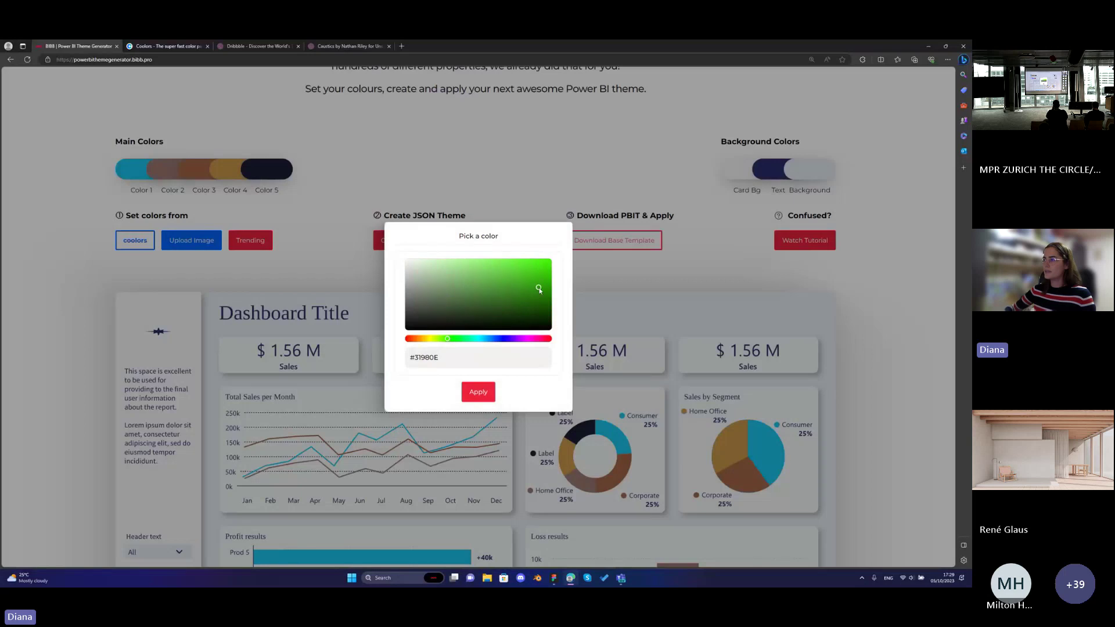
left_click(488, 393)
scroll(490, 396, "down", 1)
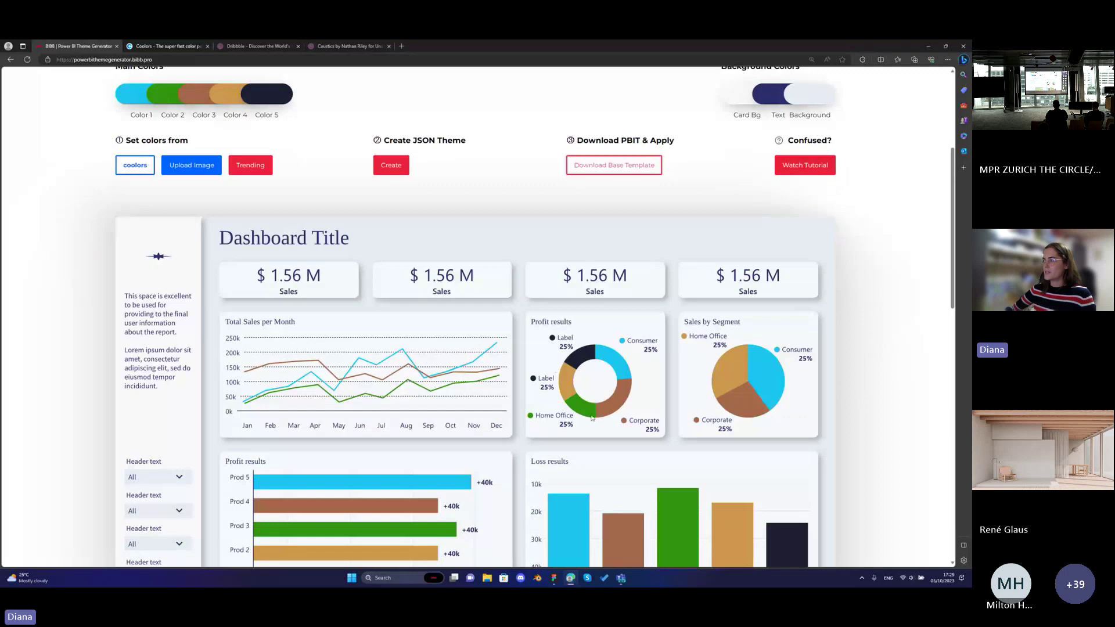
scroll(591, 417, "up", 1)
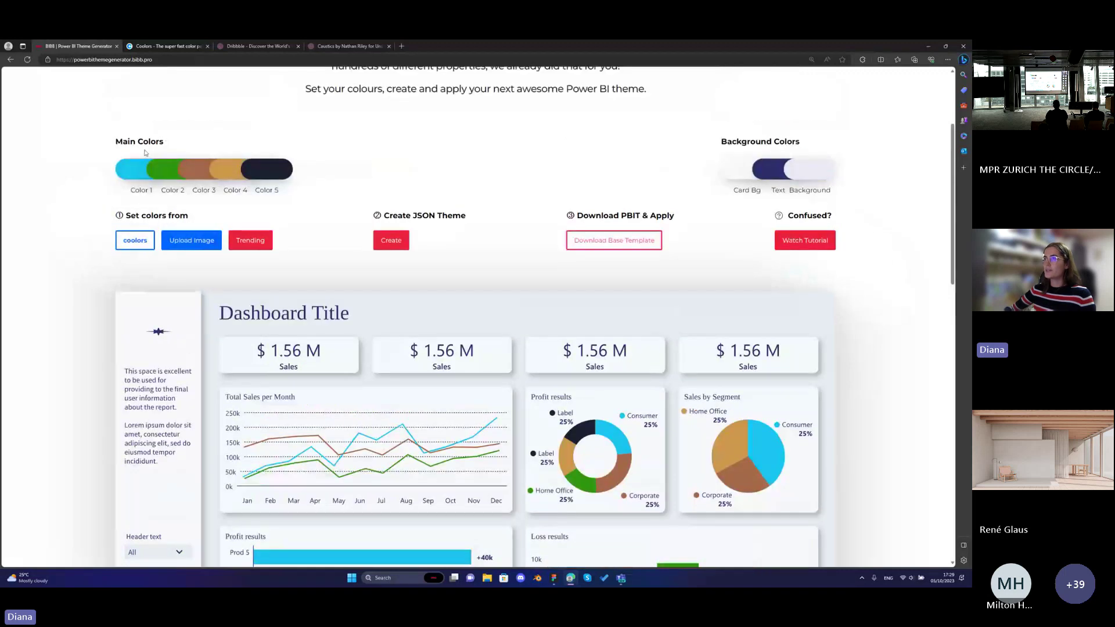
scroll(576, 448, "down", 2)
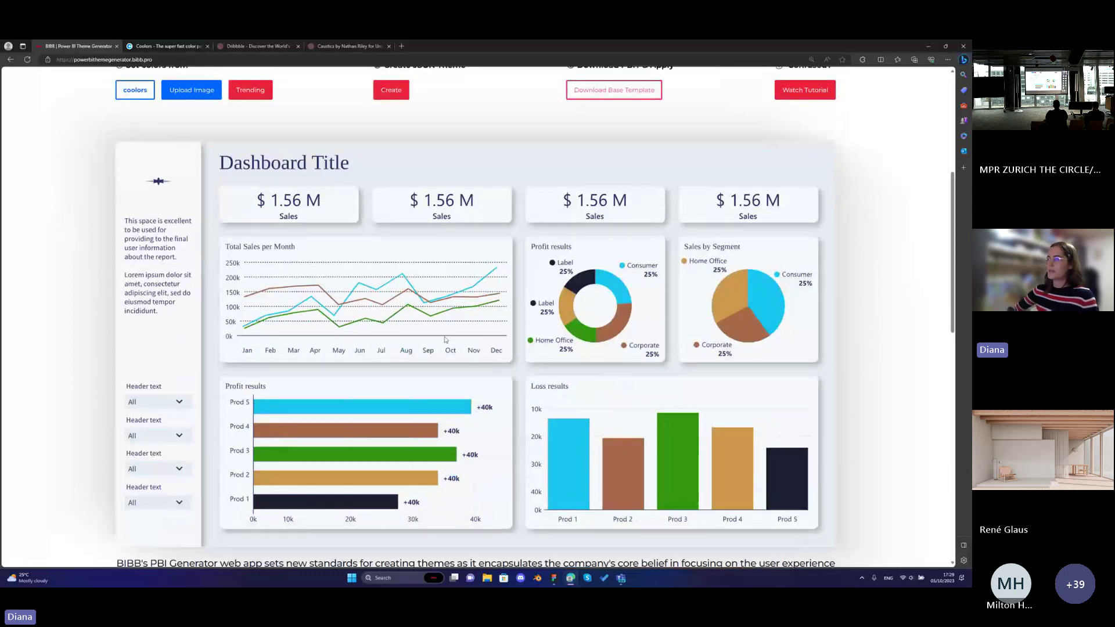
scroll(447, 340, "up", 1)
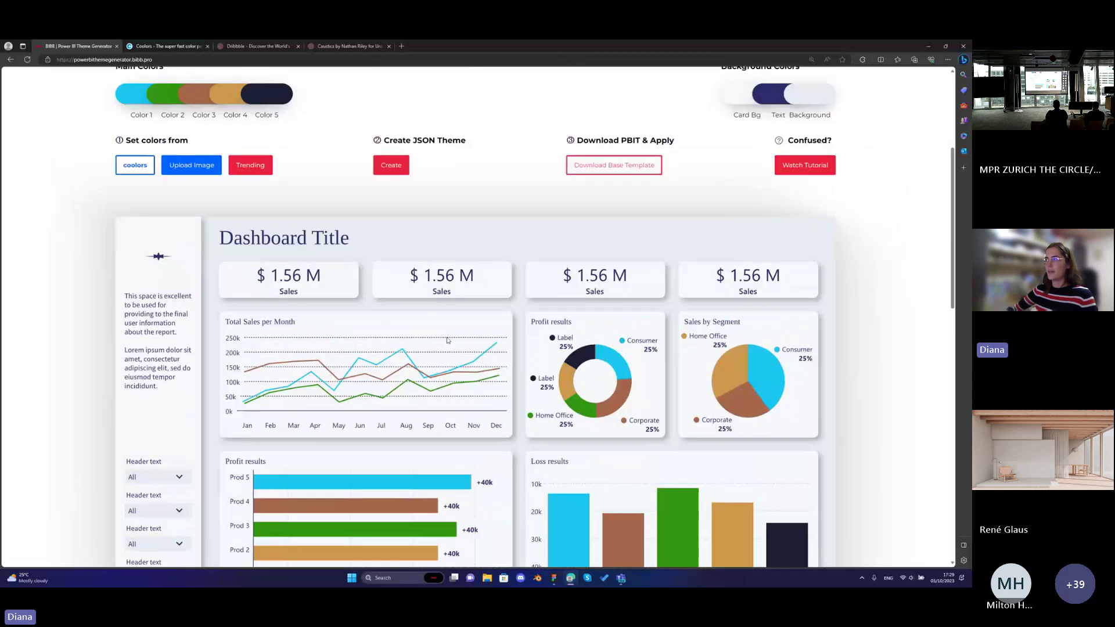
scroll(447, 340, "up", 1)
scroll(743, 174, "down", 1)
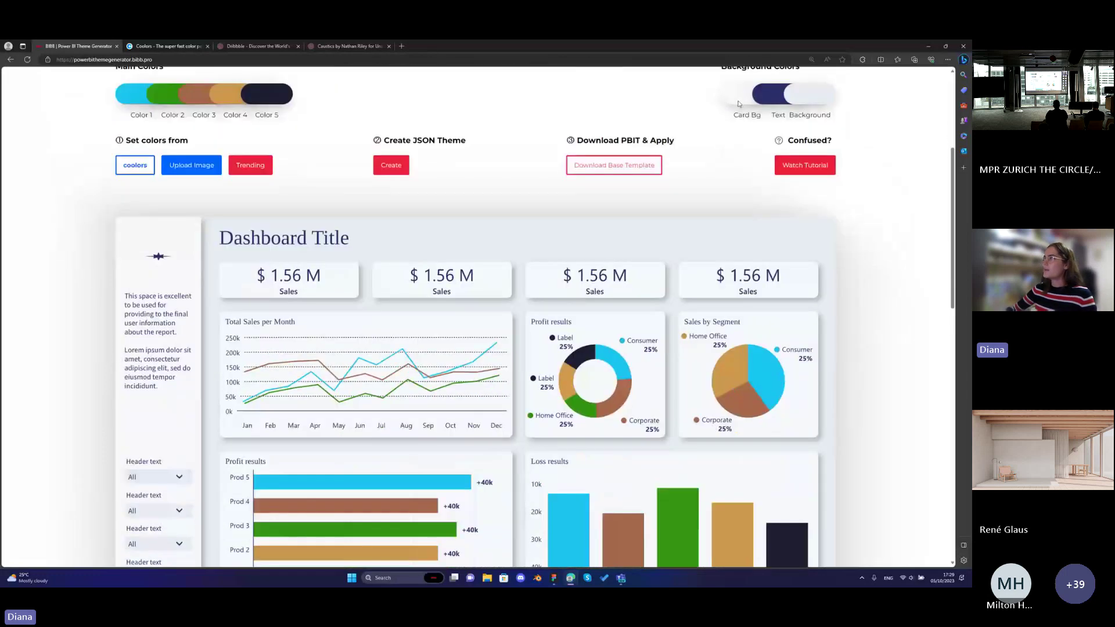
scroll(740, 101, "up", 1)
scroll(741, 99, "up", 1)
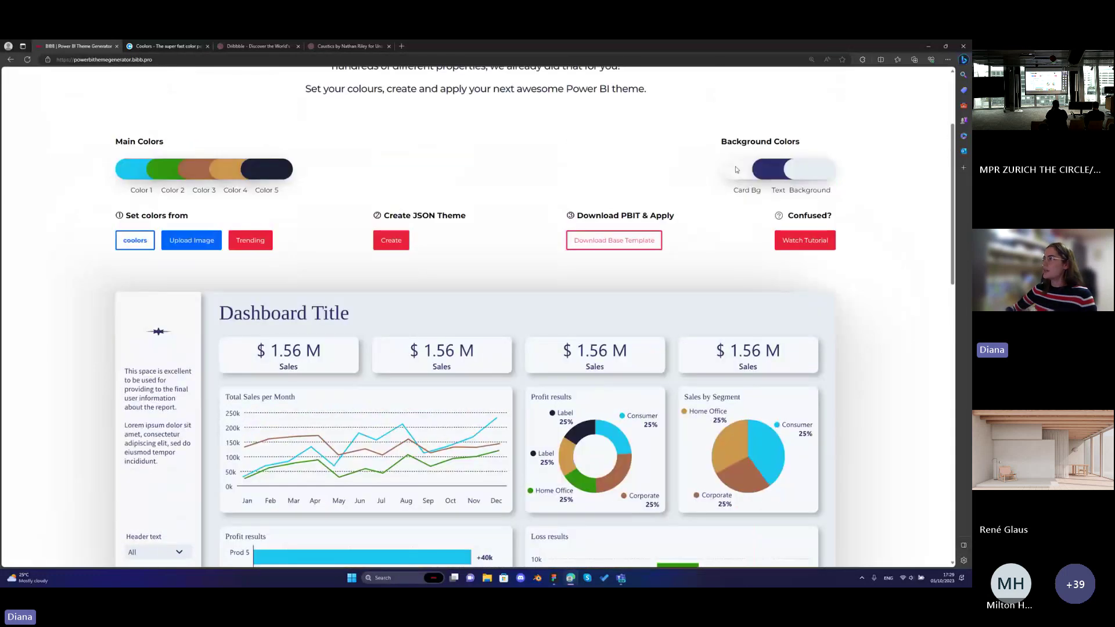
Make the card background light grey and the text colour deep navy.
left_click(736, 169)
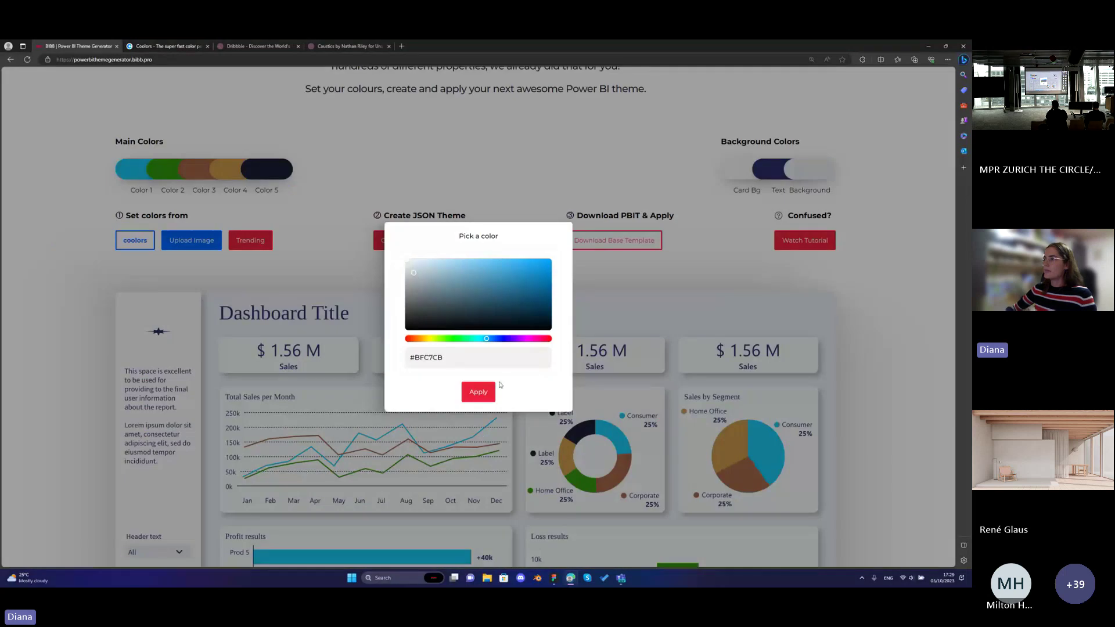
left_click(480, 392)
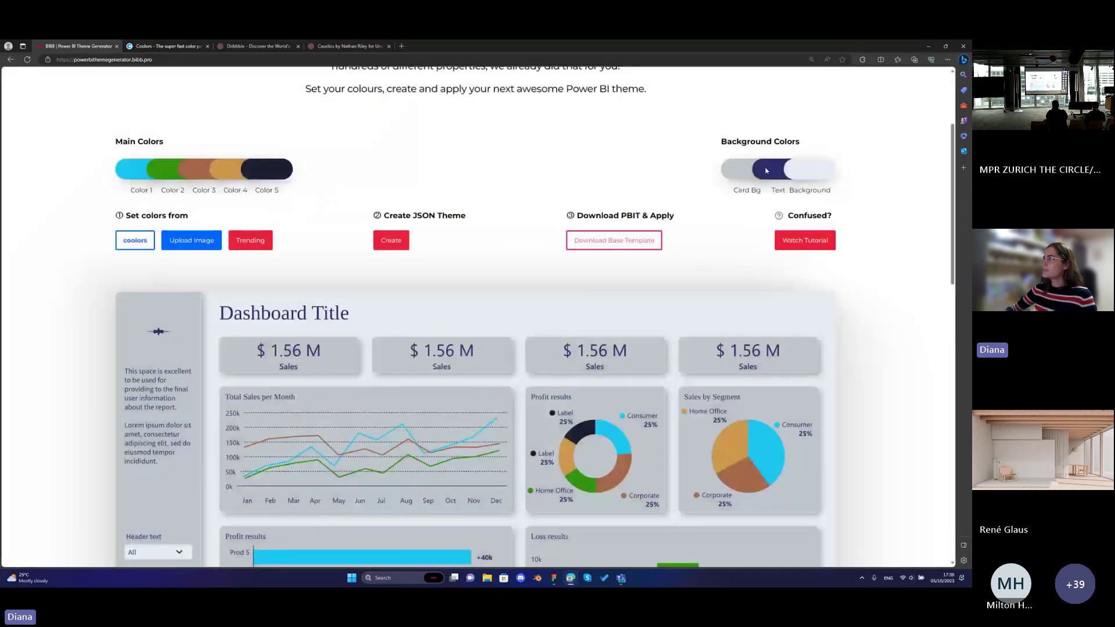
left_click(757, 169)
left_click_drag(493, 300, 531, 301)
left_click(488, 393)
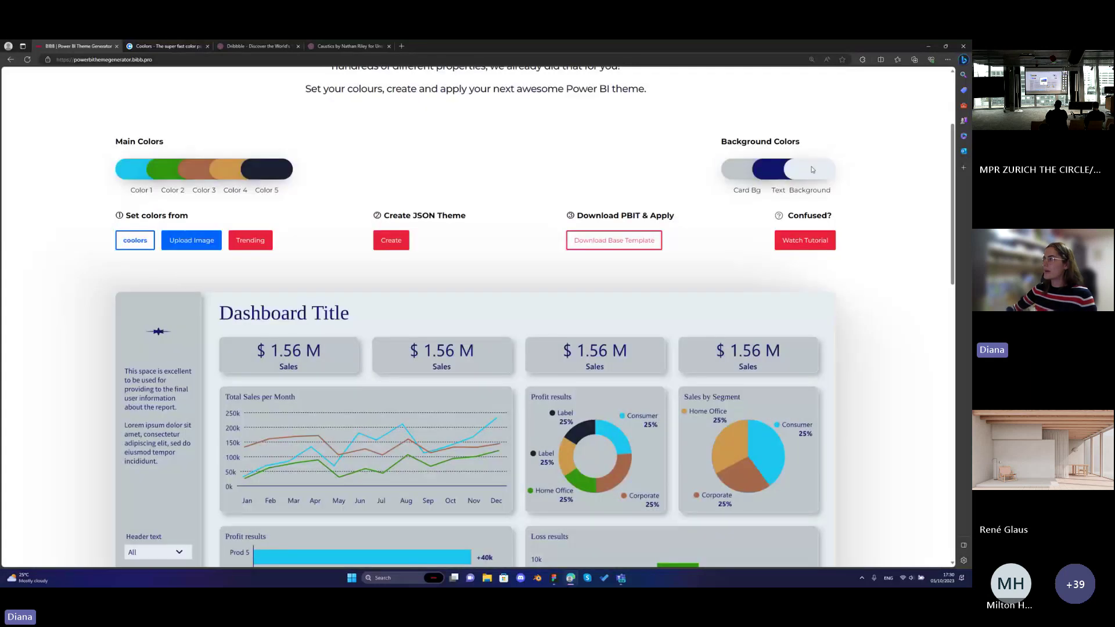
Set the report background to steel blue and review the preview.
left_click(131, 168)
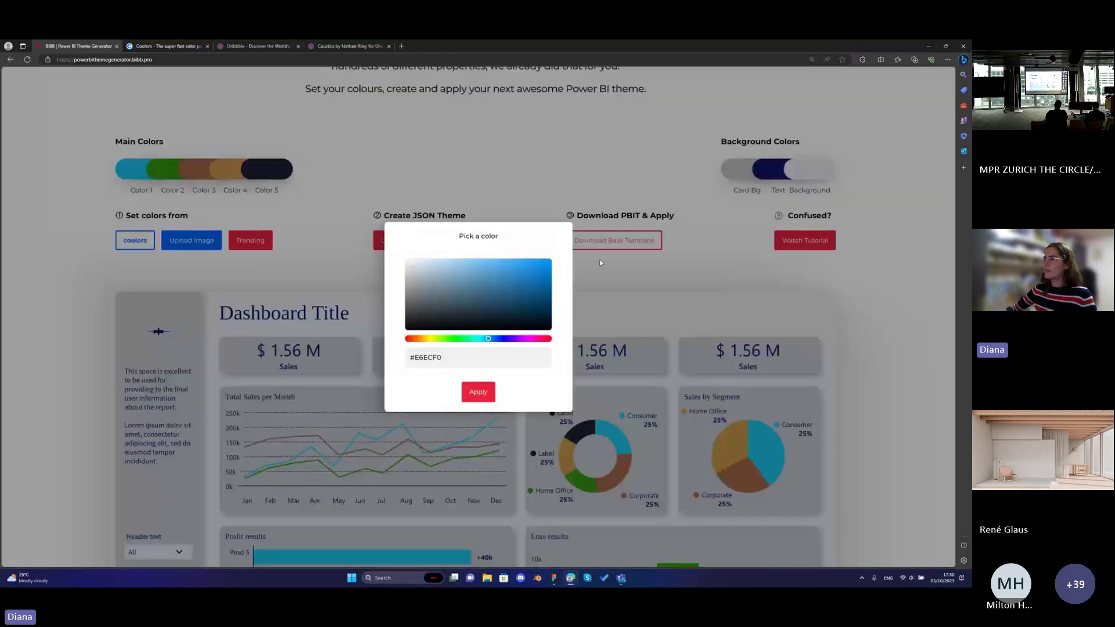
left_click(478, 392)
scroll(481, 336, "down", 1)
scroll(480, 336, "down", 1)
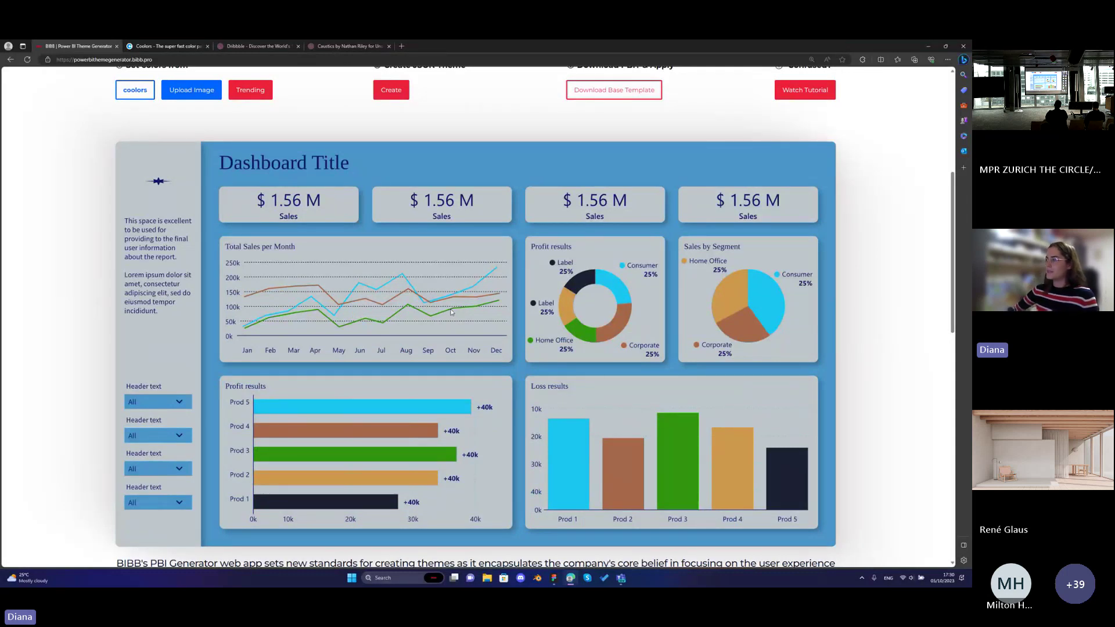
scroll(452, 319, "down", 1)
scroll(452, 319, "up", 1)
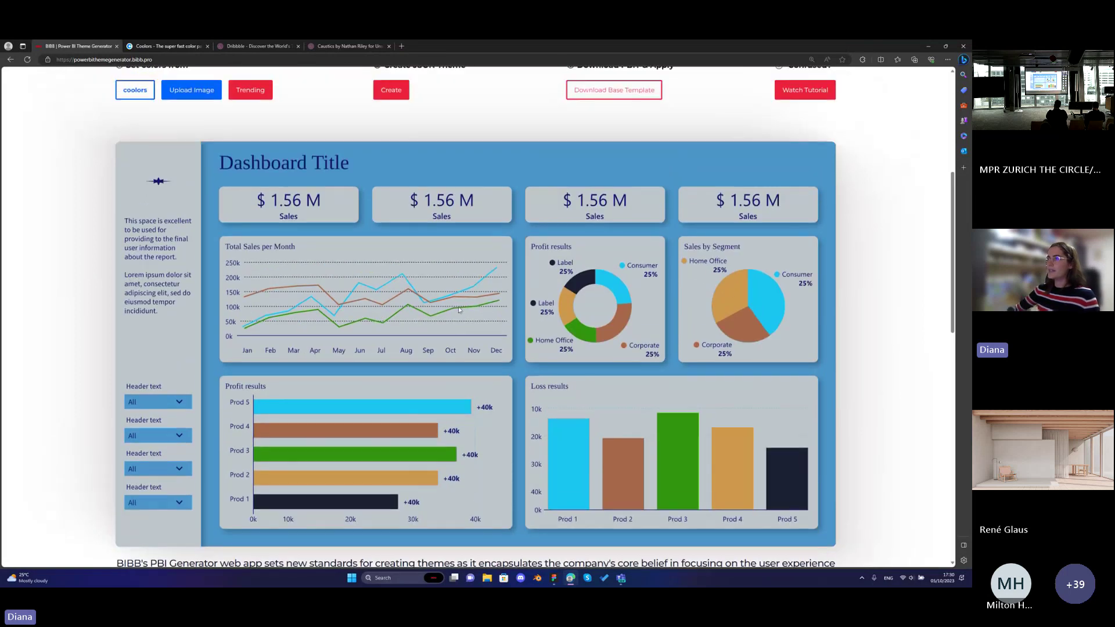
scroll(459, 305, "up", 2)
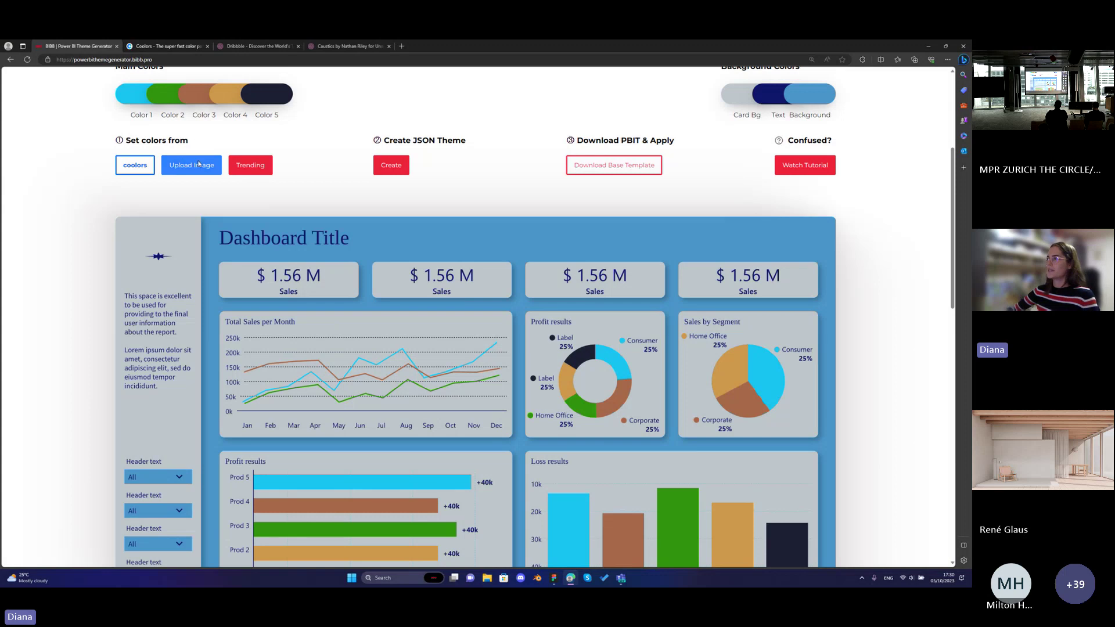
scroll(206, 199, "up", 1)
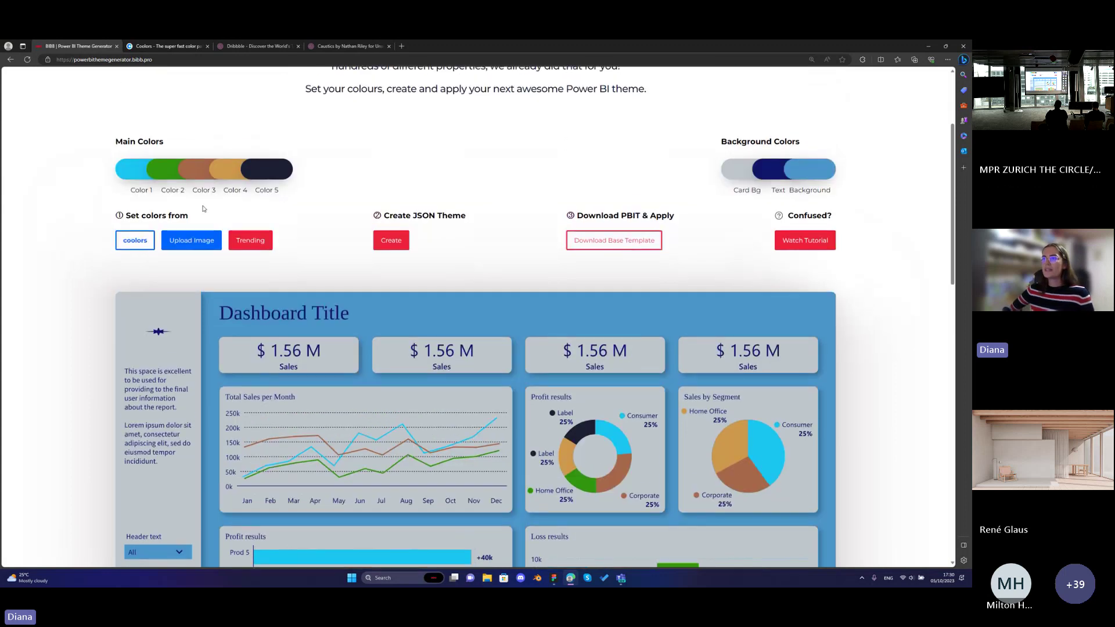
Start a Coolors URL import, then switch to the Coolors home page.
left_click(142, 244)
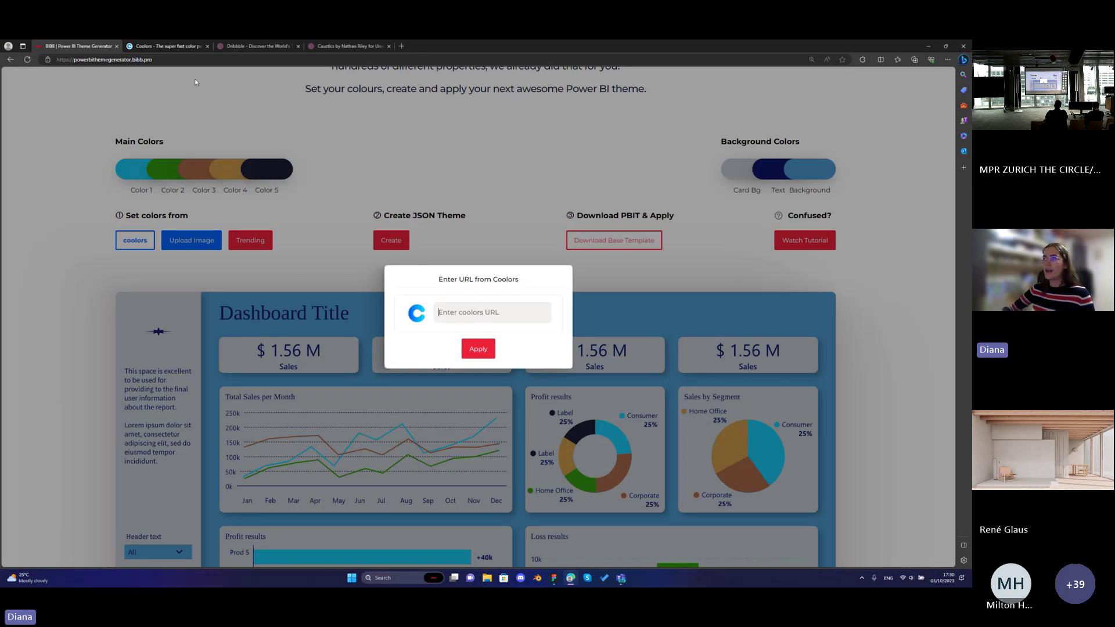
left_click(186, 47)
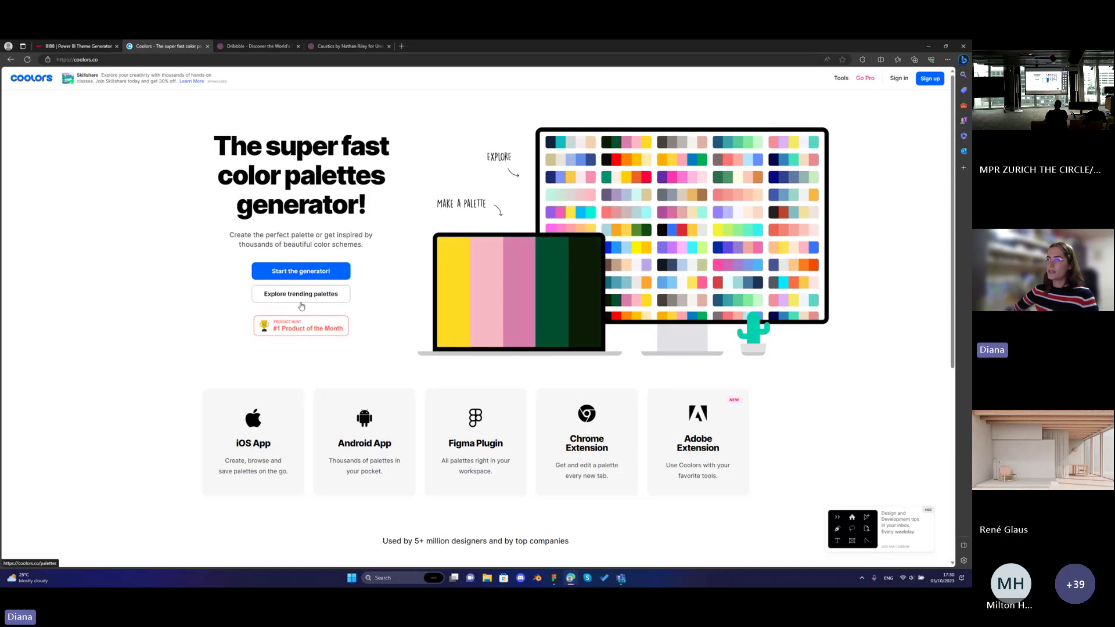
Generate Coolors palettes until 729EA1, B5BD89, DFBE99, EC9192, DB5375 appears, then select its URL.
left_click(329, 273)
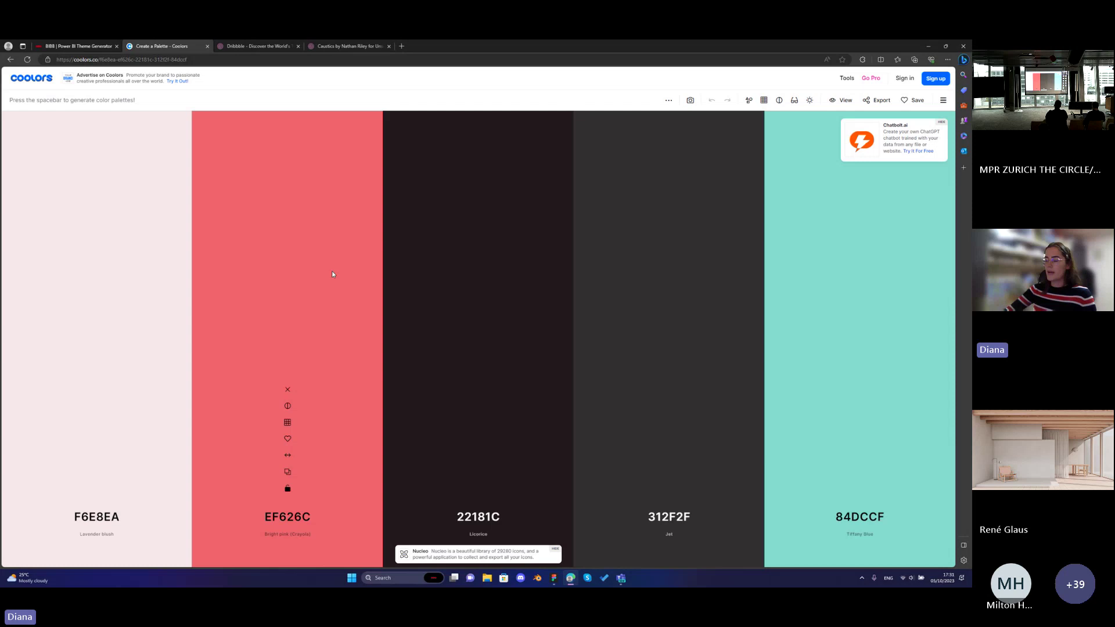
key("space")
key("space")
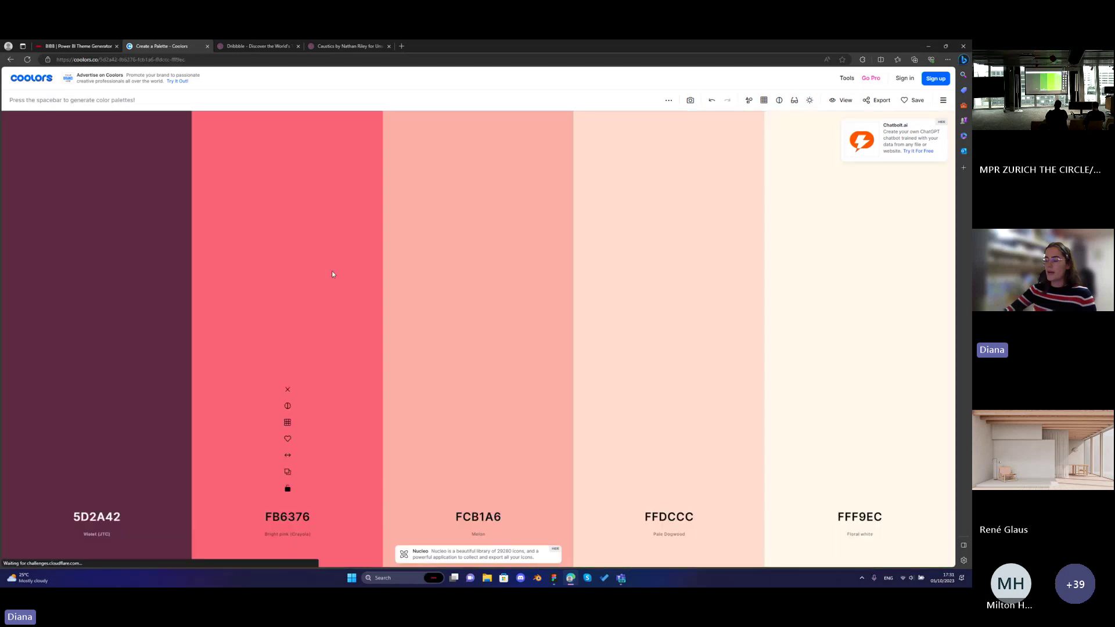
key("space")
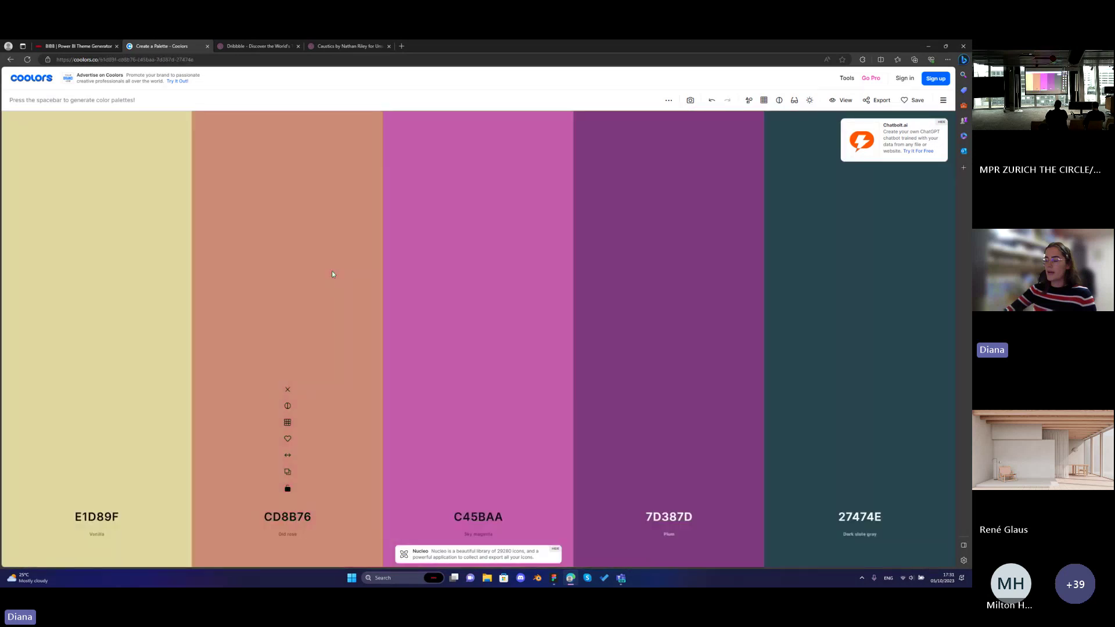
key("space")
key("space")
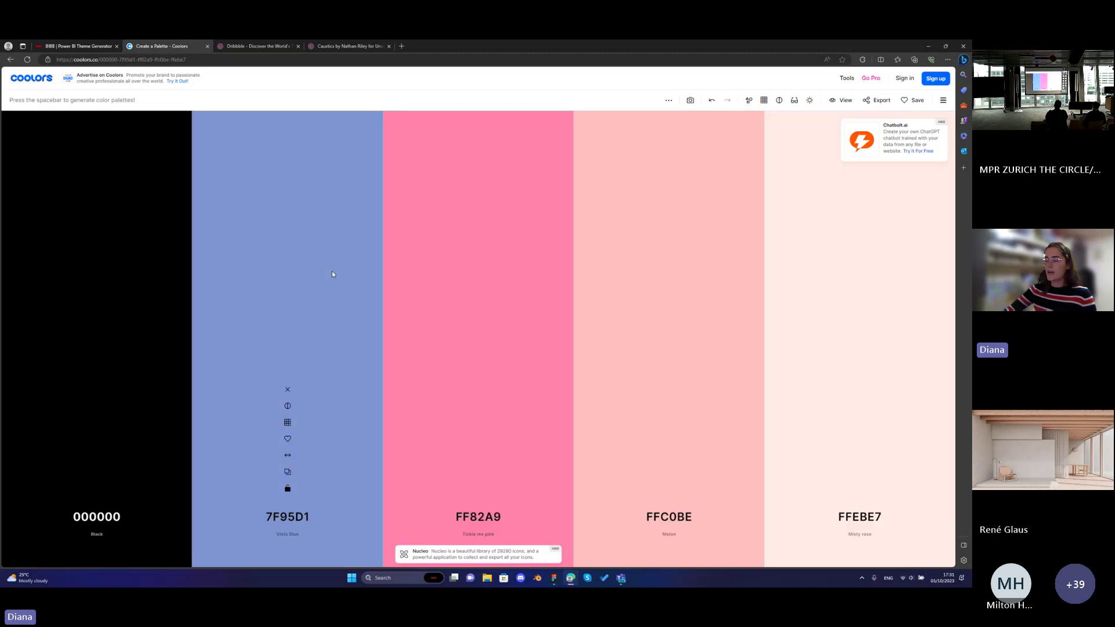
key("space")
key("space")
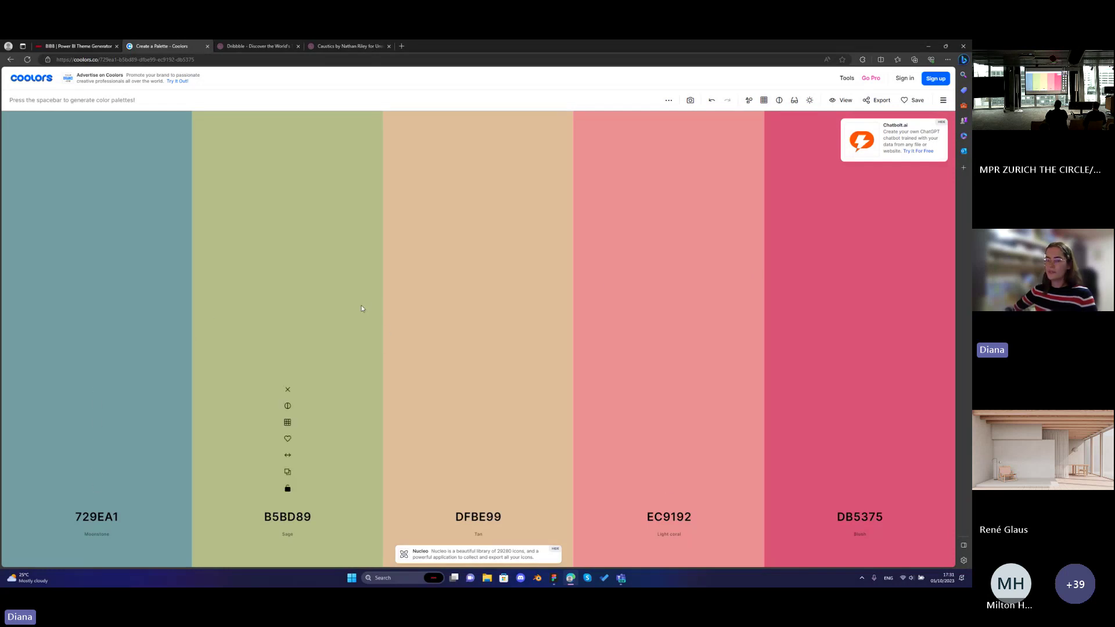
left_click(191, 60)
key("ctrl+c")
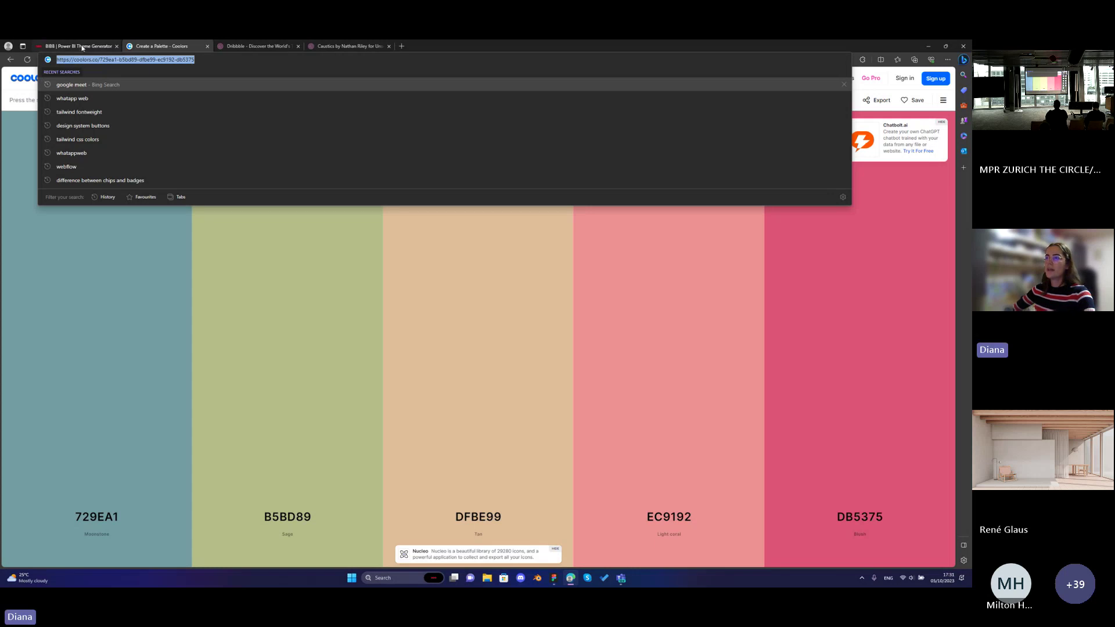
Paste the Coolors link into BIBB's import field and apply the teal-to-rose palette.
left_click(82, 47)
left_click(492, 313)
key("ctrl+v")
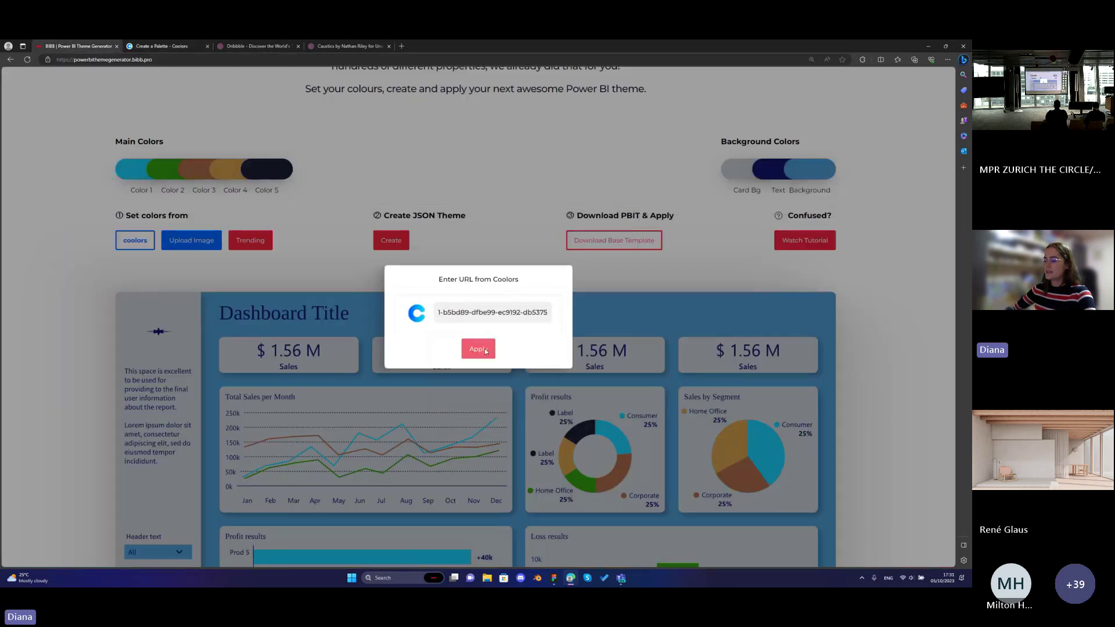
left_click(478, 349)
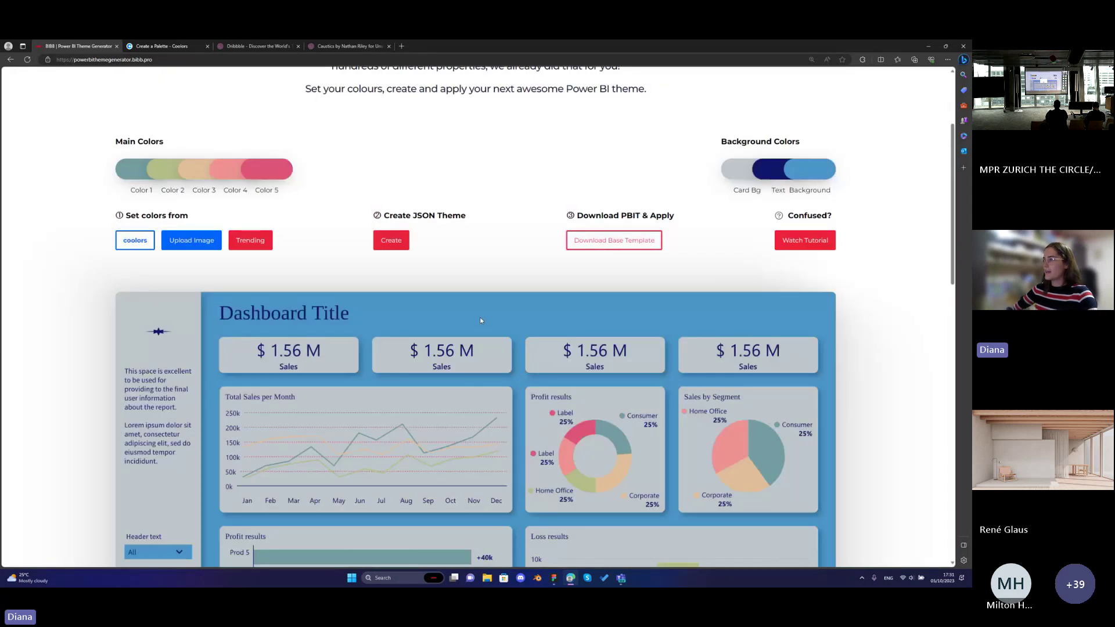
scroll(475, 290, "down", 3)
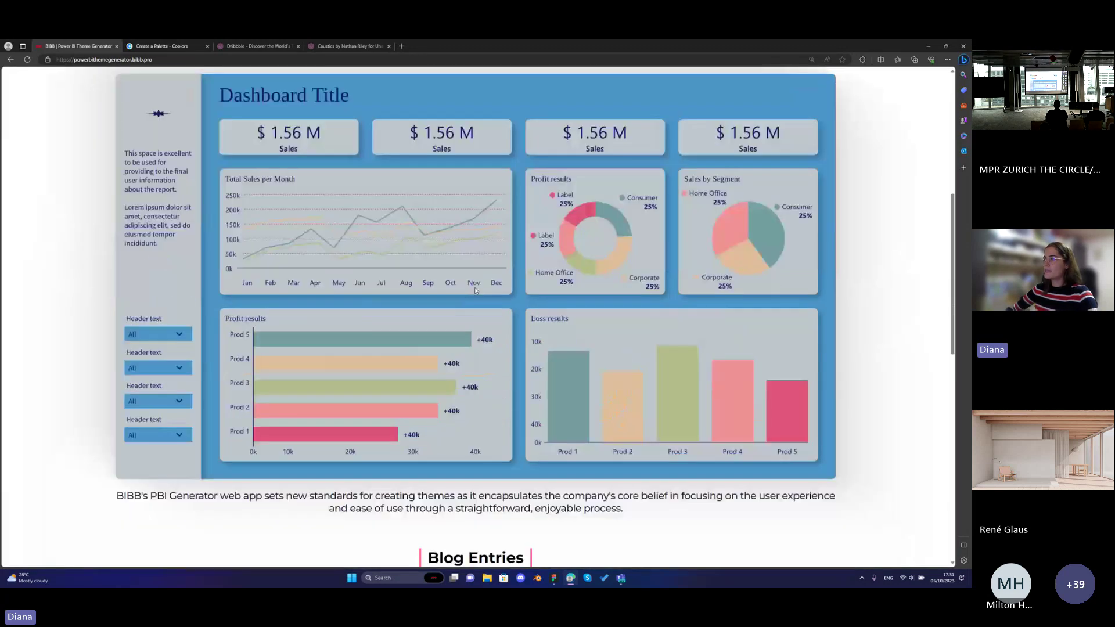
scroll(475, 291, "up", 1)
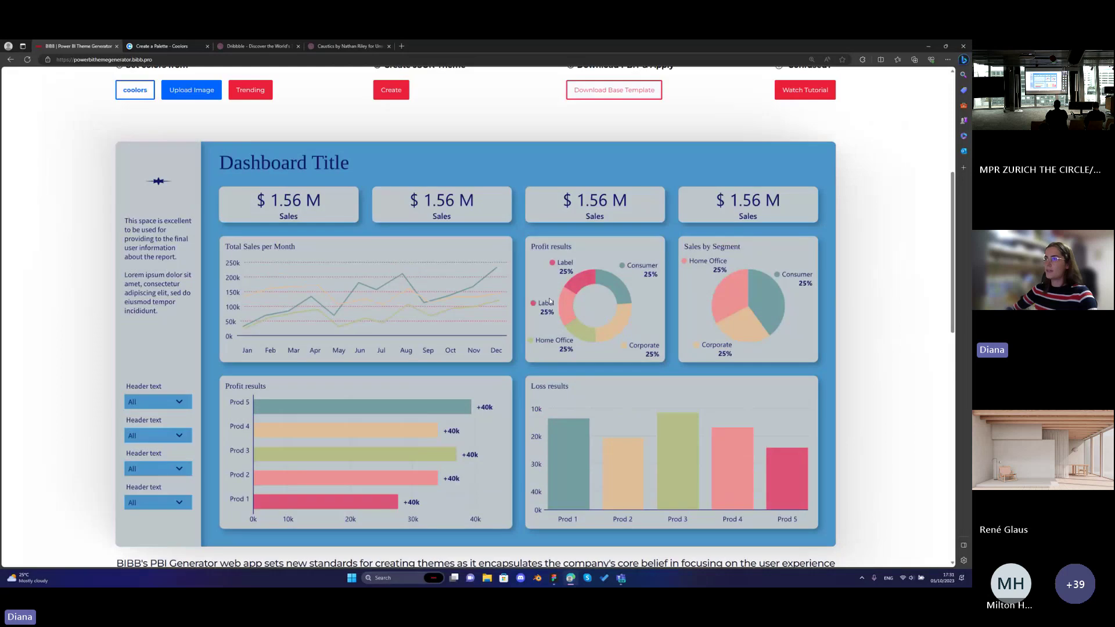
scroll(453, 374, "up", 1)
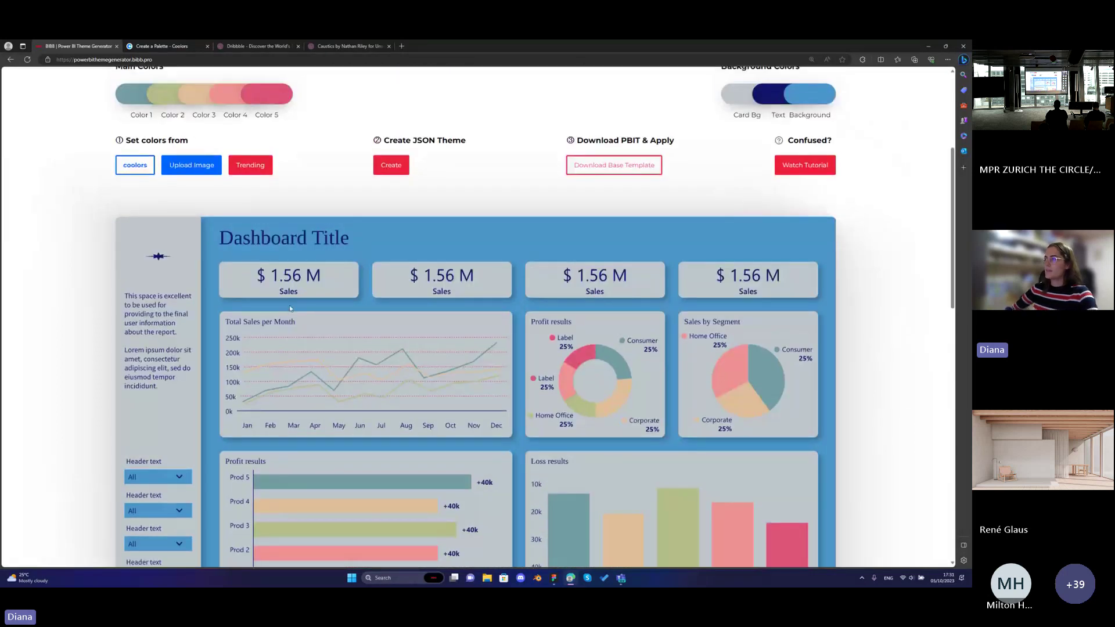
scroll(335, 209, "down", 1)
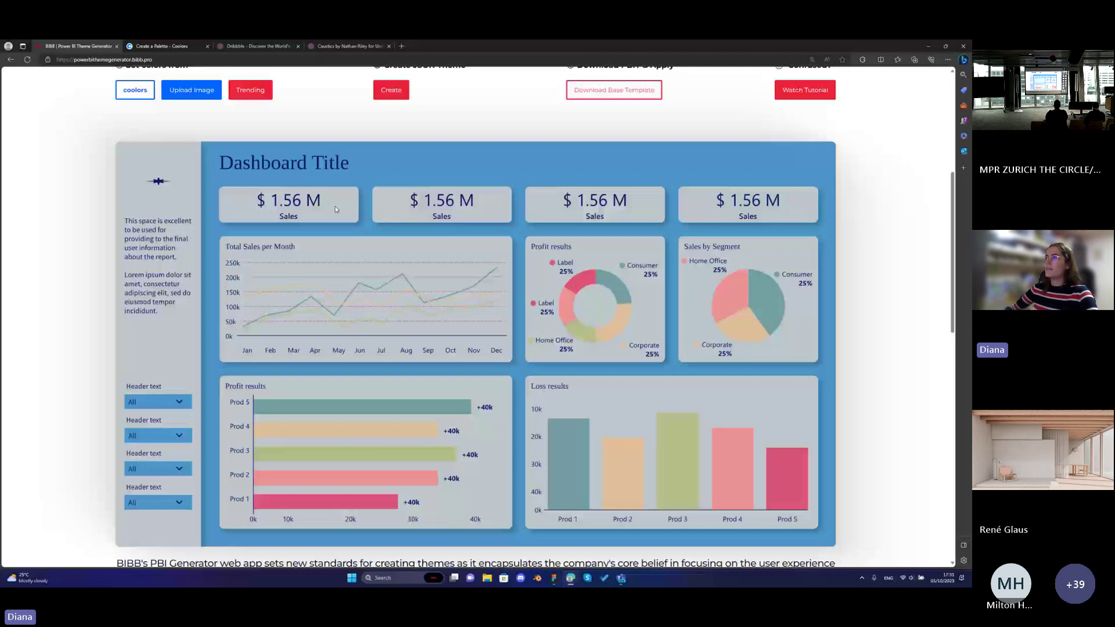
scroll(335, 209, "up", 1)
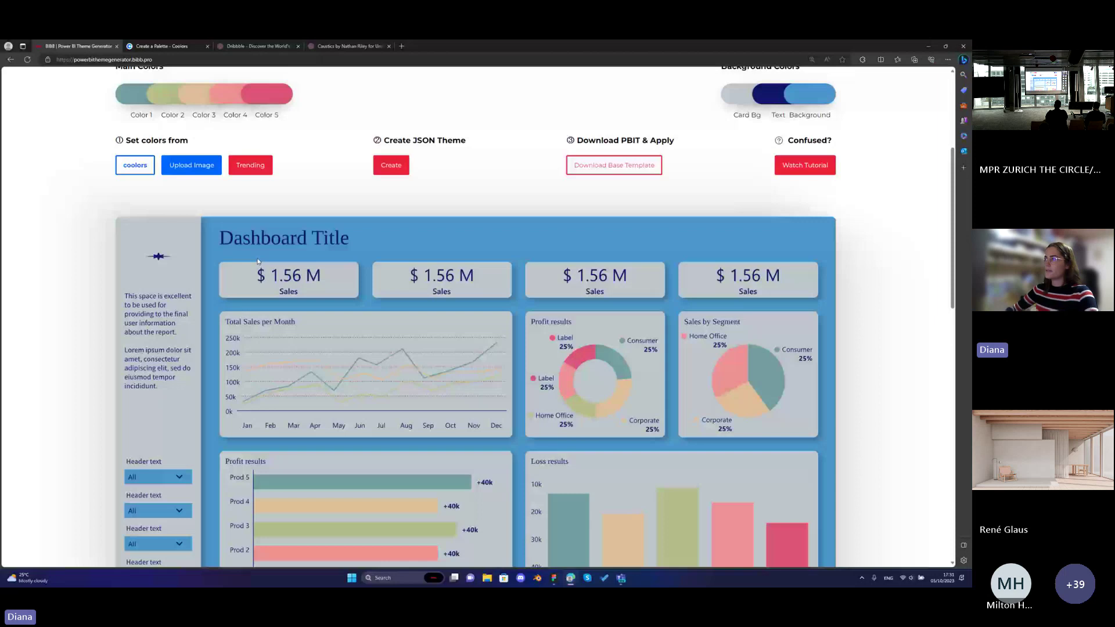
scroll(730, 177, "up", 1)
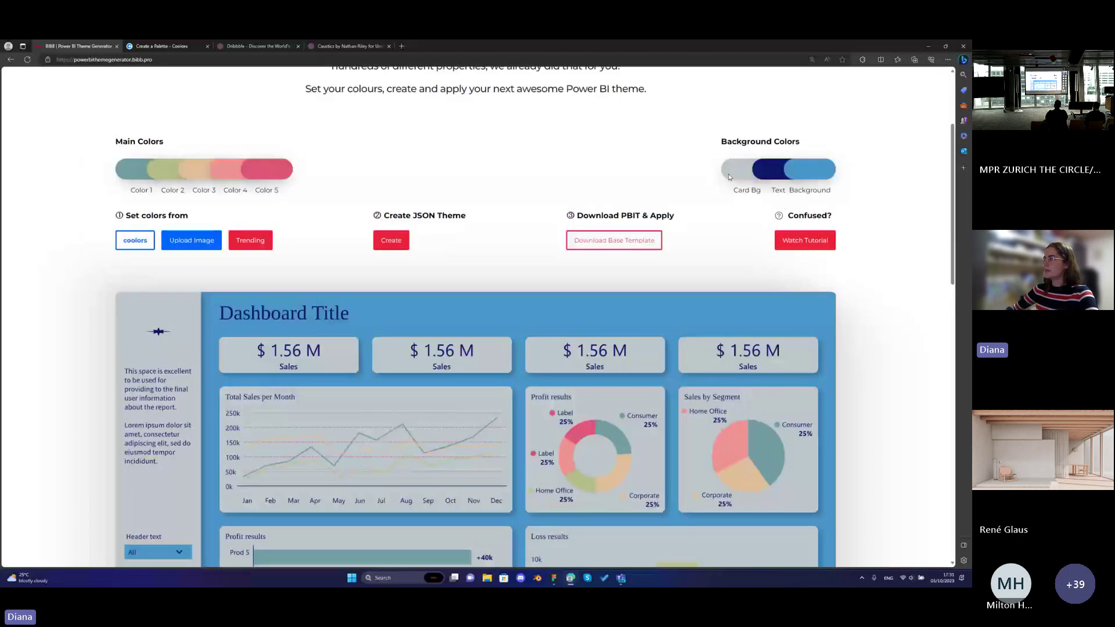
Set the theme text colour to dark charcoal #243233.
left_click(772, 173)
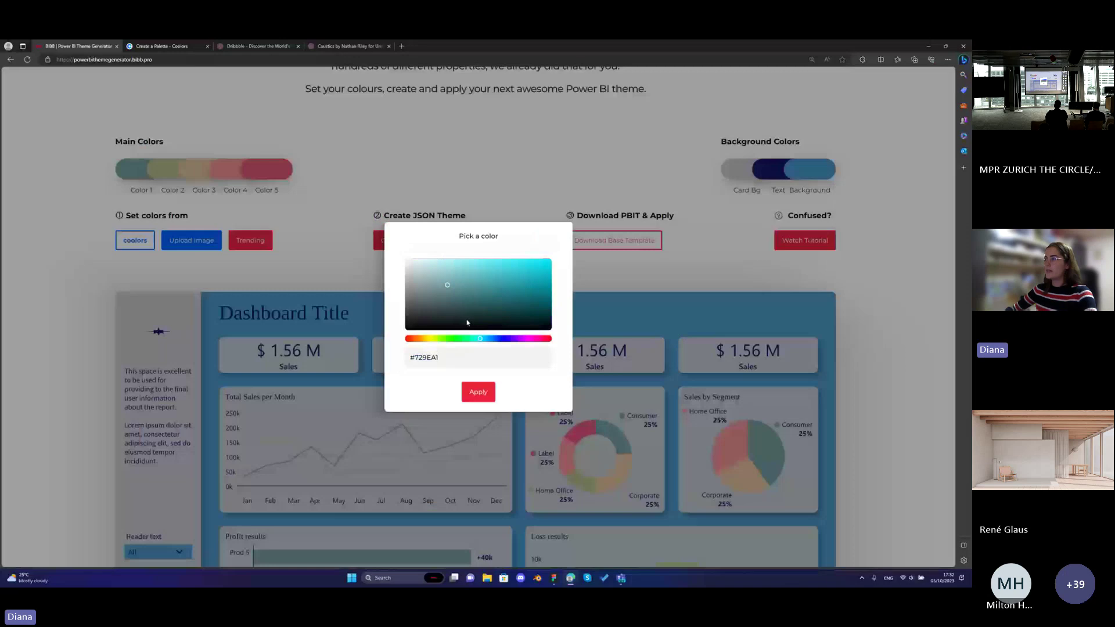
left_click(449, 317)
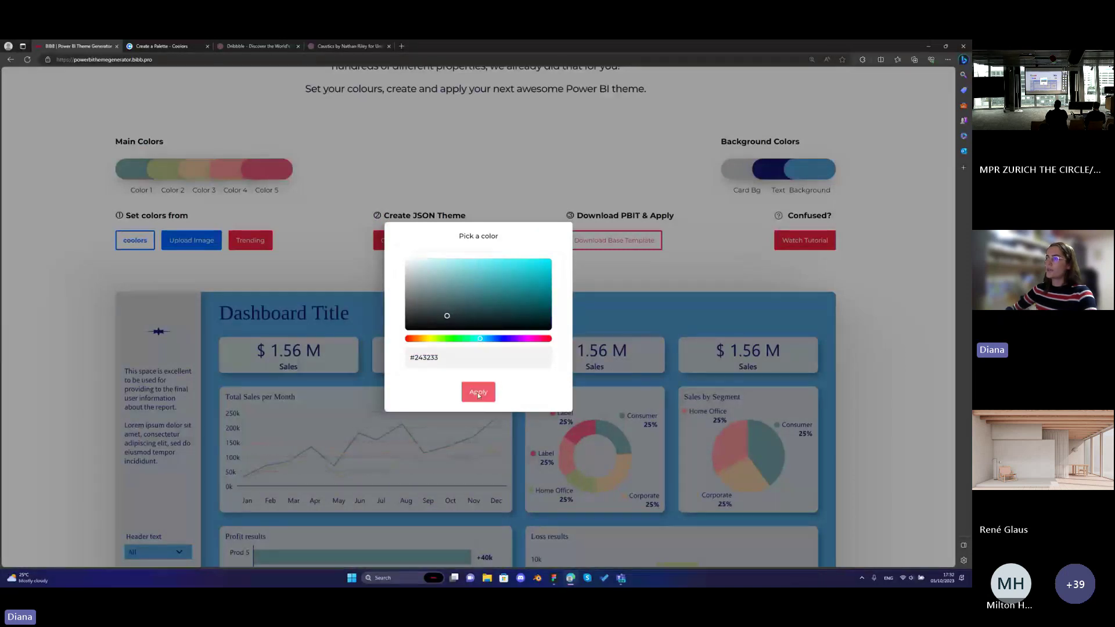
left_click(477, 392)
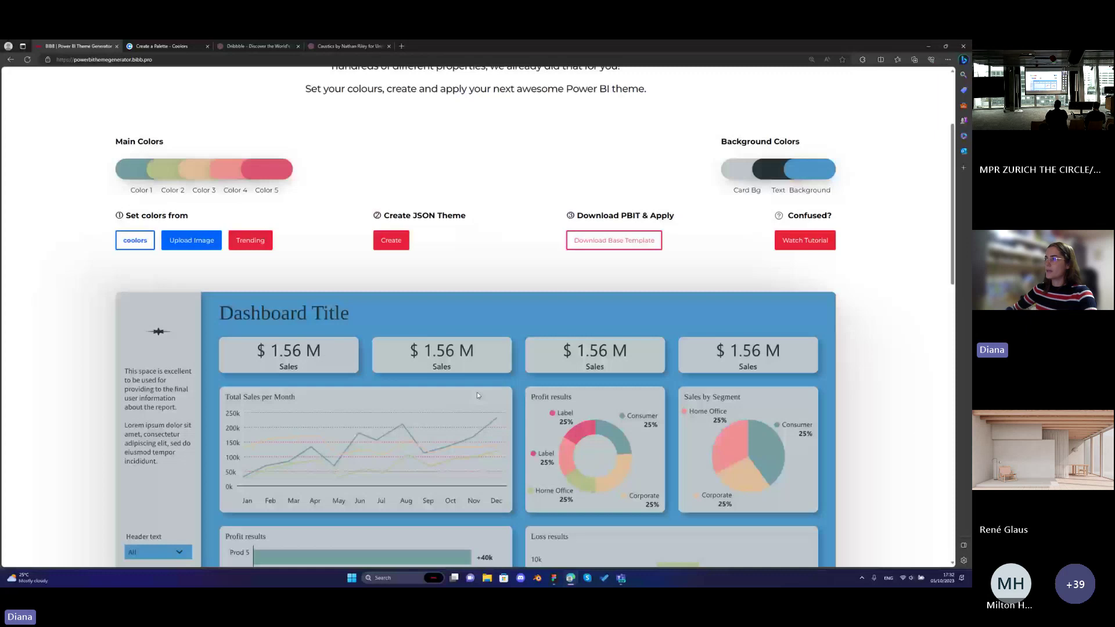
scroll(560, 293, "down", 3)
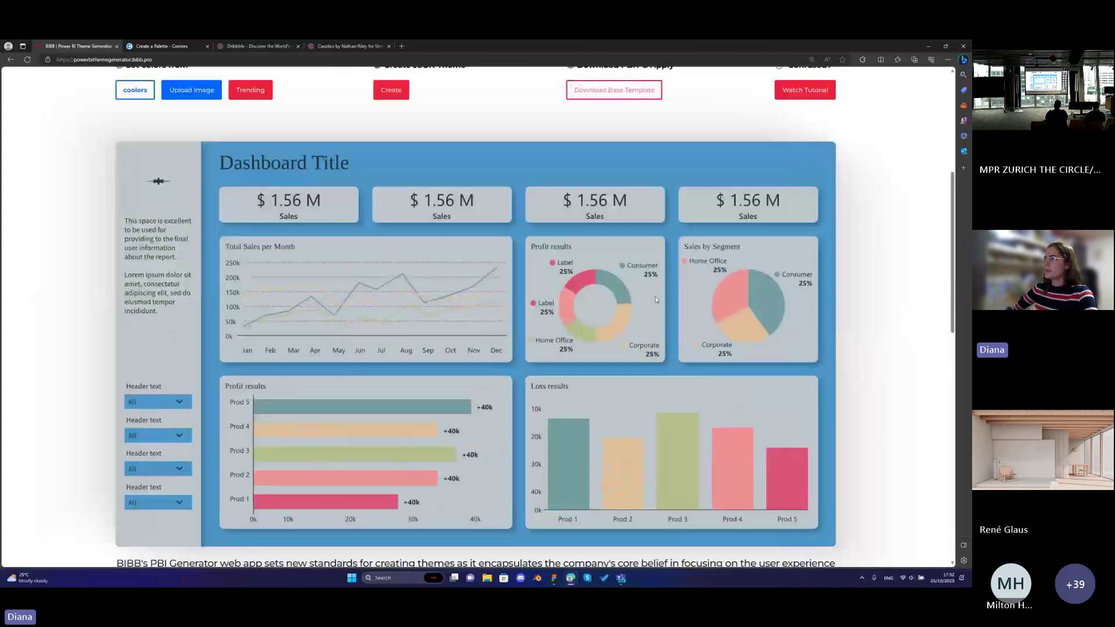
scroll(683, 297, "up", 1)
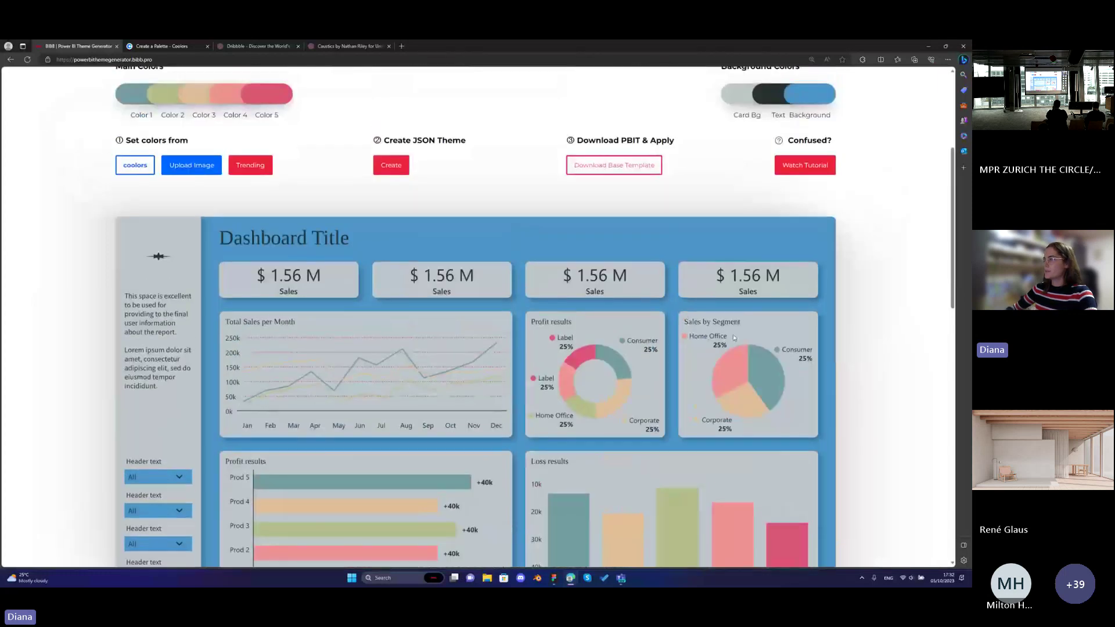
scroll(668, 337, "up", 1)
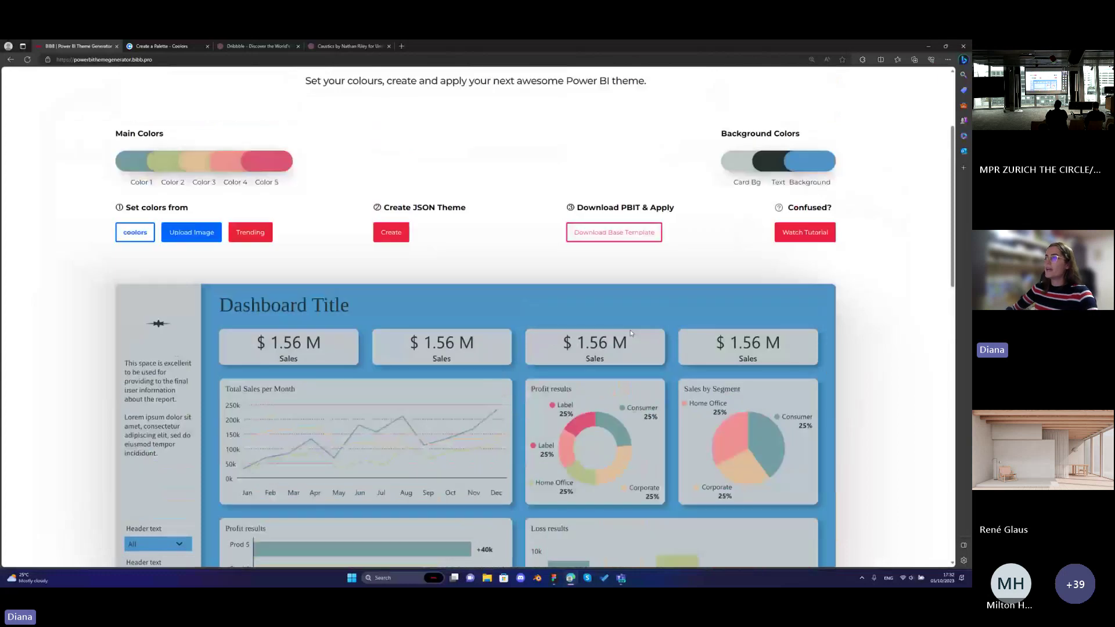
scroll(577, 313, "down", 1)
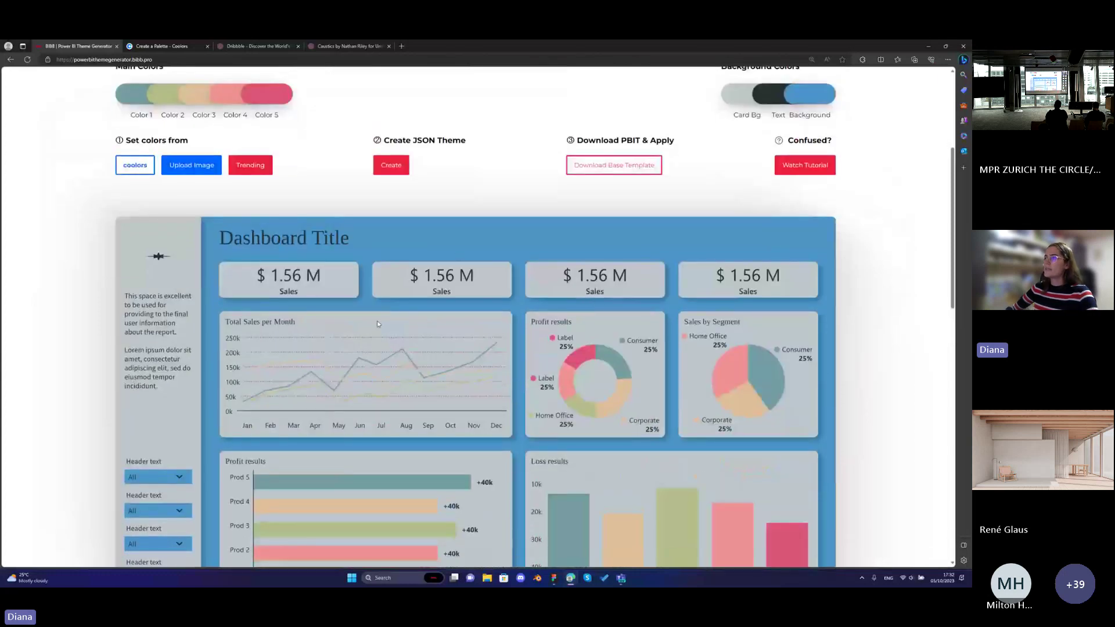
scroll(302, 289, "up", 1)
scroll(302, 288, "up", 1)
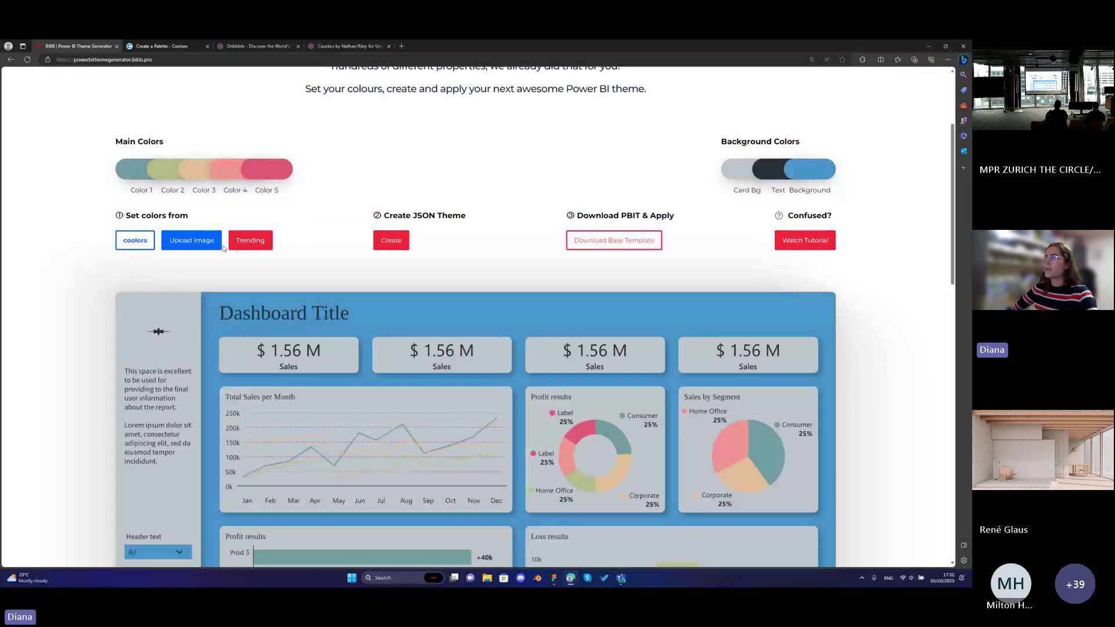
Set the card background to near-white #EEF3F3.
left_click(810, 169)
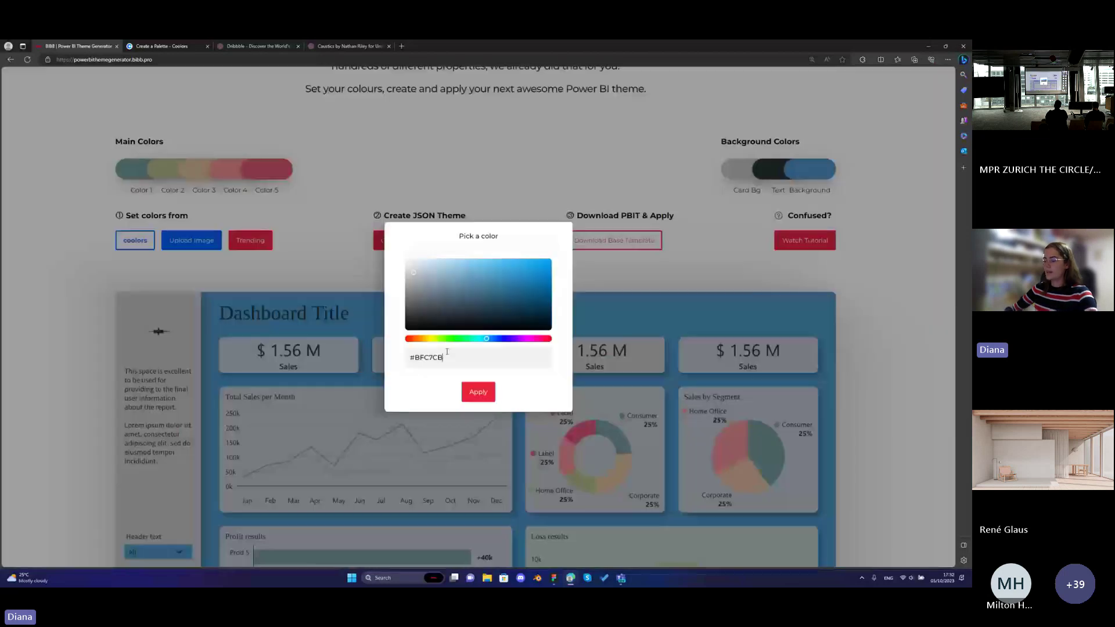
left_click(419, 270)
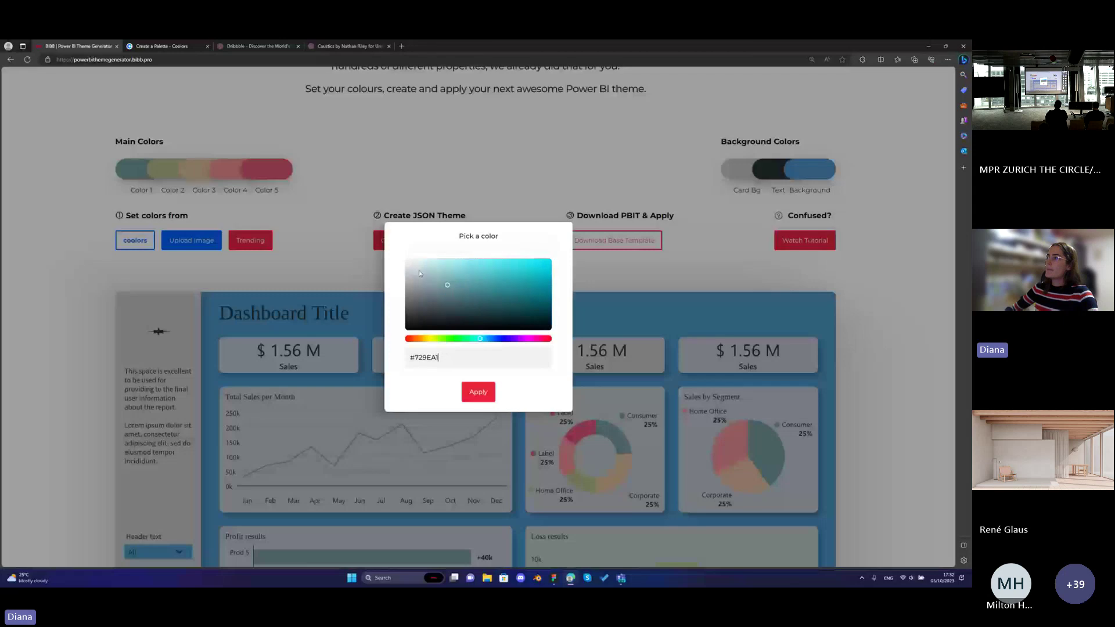
left_click(410, 265)
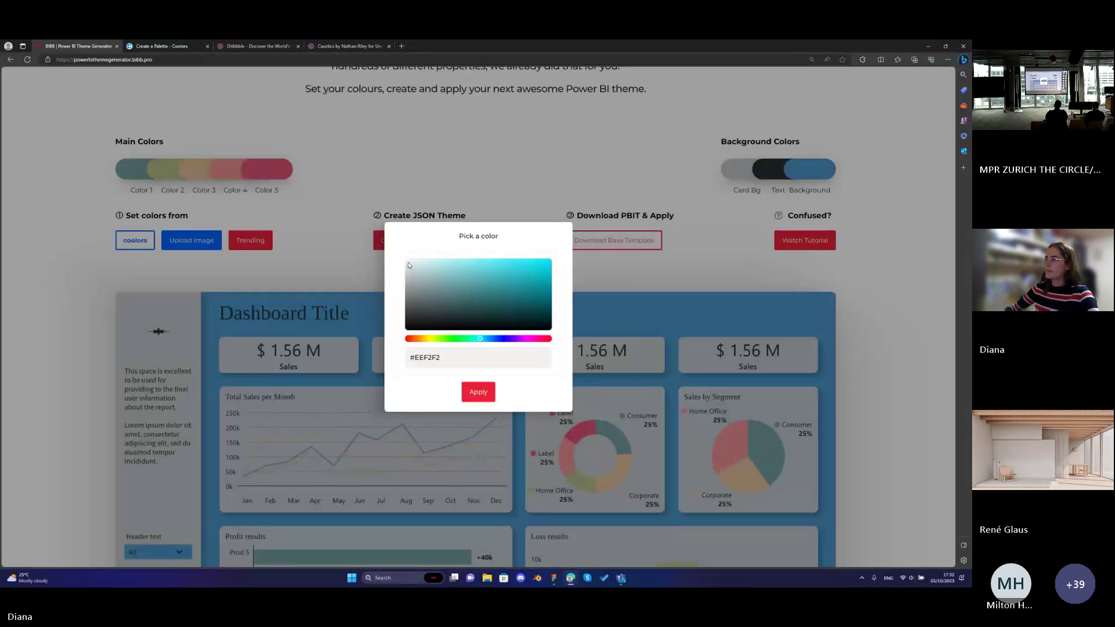
left_click(410, 265)
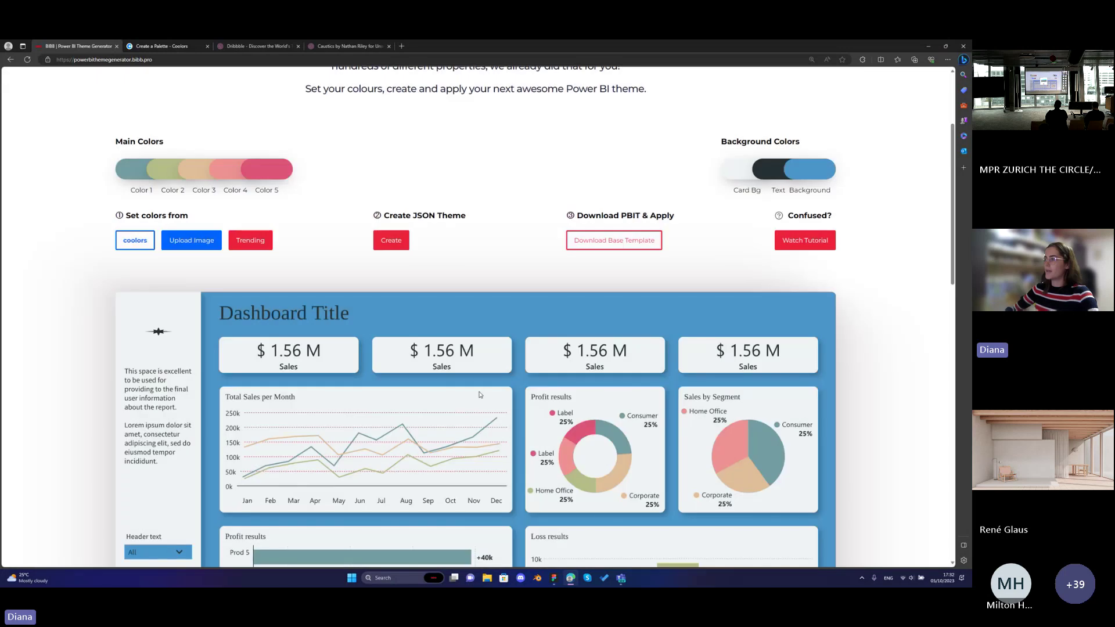
left_click(478, 392)
scroll(488, 337, "down", 4)
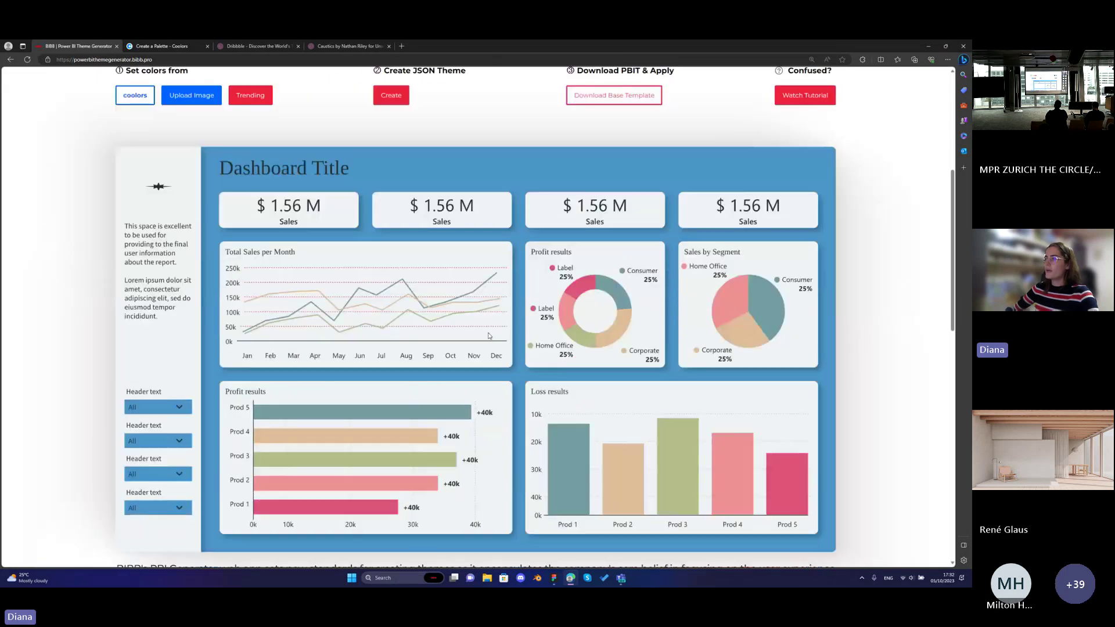
scroll(487, 337, "up", 2)
scroll(436, 276, "up", 1)
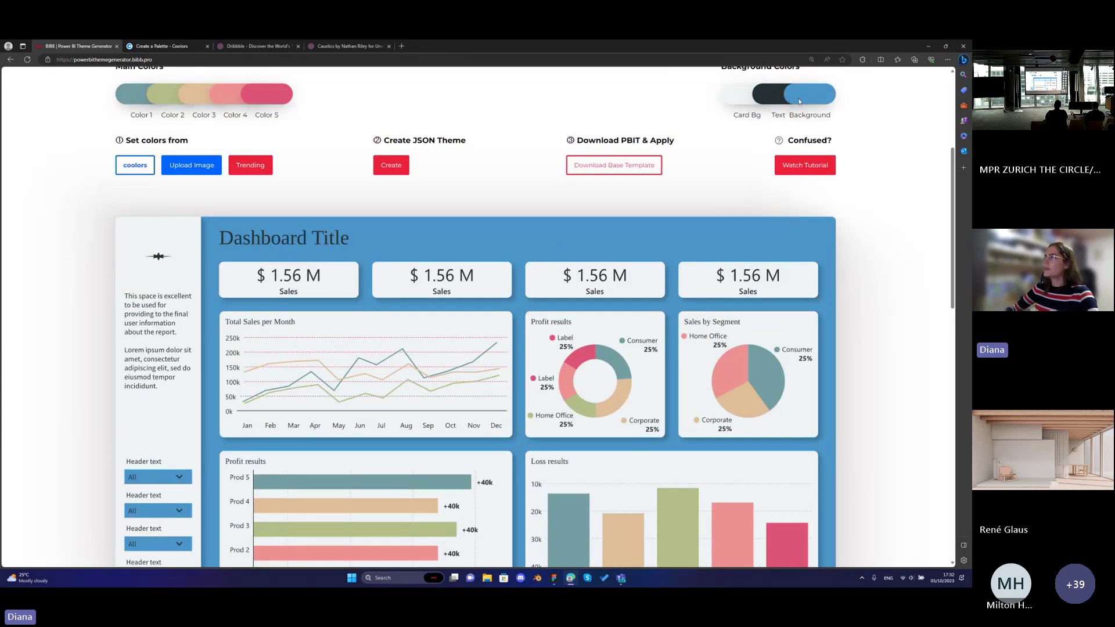
Copy the Color 2 hex value.
left_click(161, 97)
triple_click(411, 357)
key("ctrl+c")
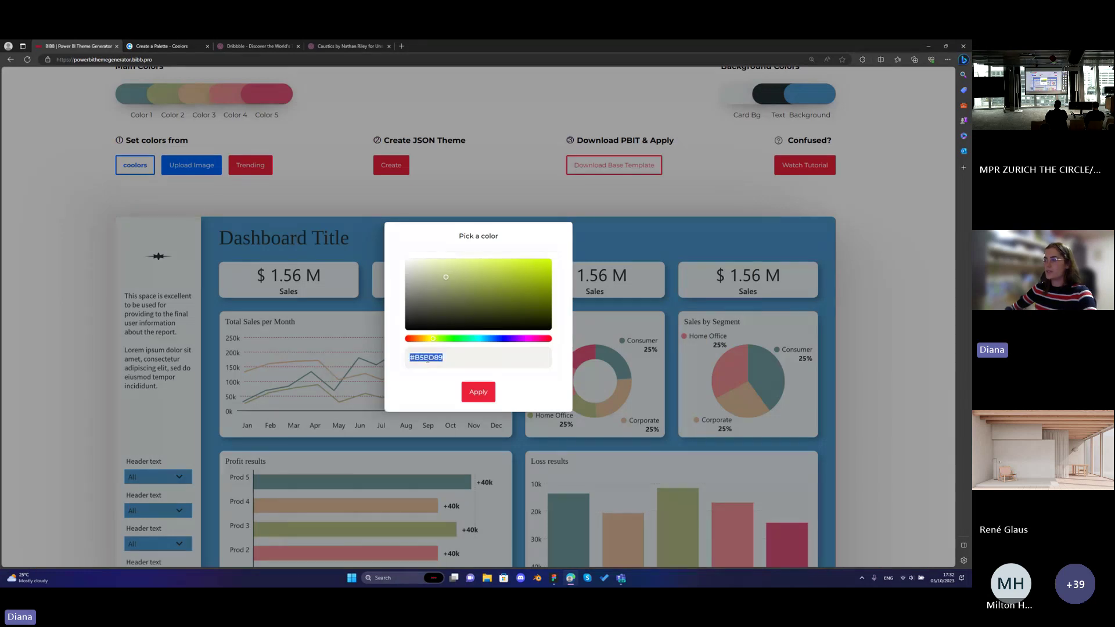
left_click(639, 202)
Paste Color 2's hex as the report background and lighten it to pale beige #E8EADB.
left_click(810, 95)
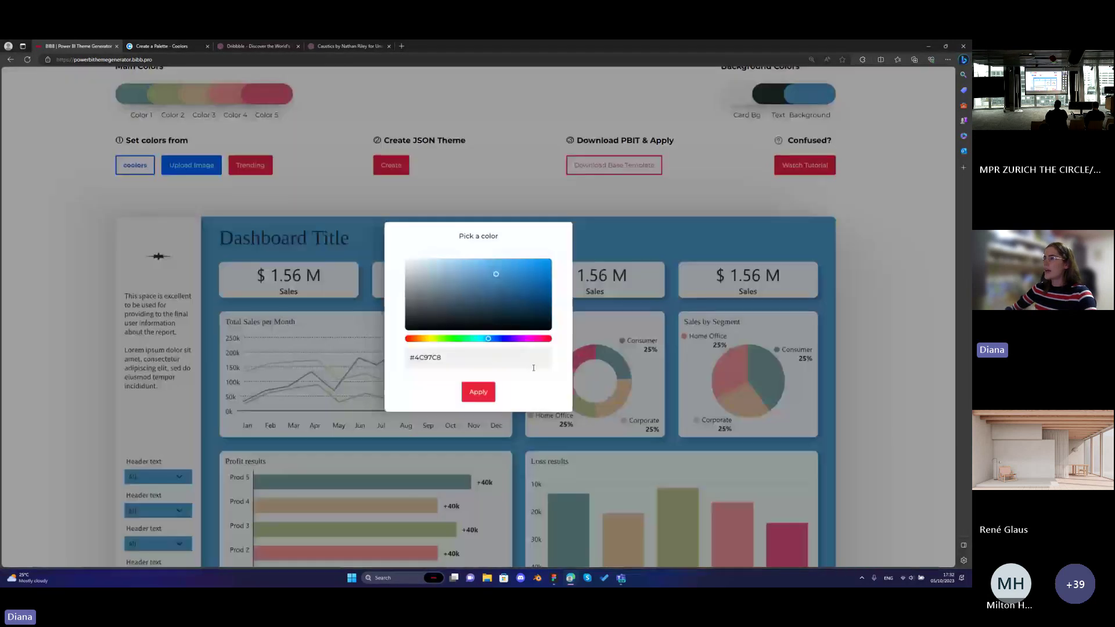
triple_click(459, 361)
key("ctrl+v")
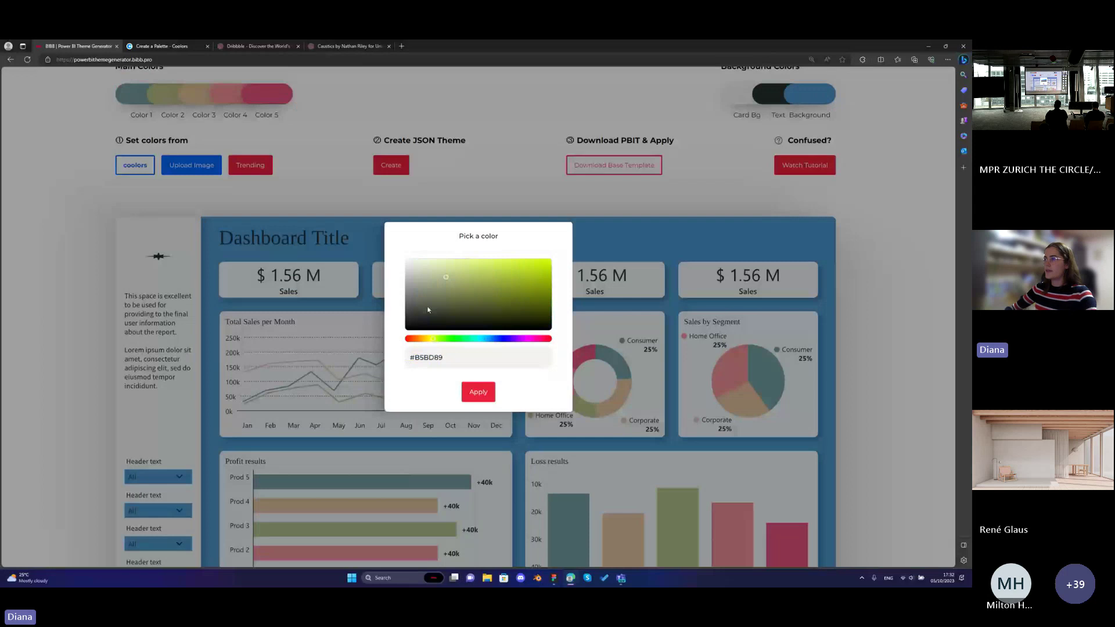
left_click(417, 267)
left_click(415, 265)
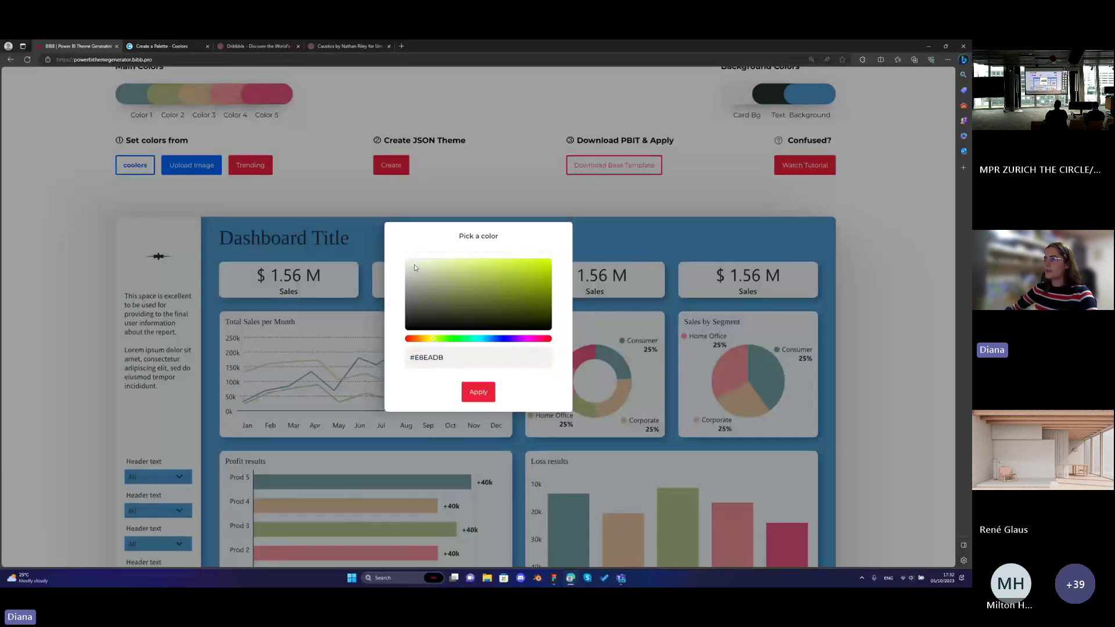
left_click(478, 391)
Review the beige-background preview, then open and close the image upload box.
scroll(581, 314, "down", 3)
scroll(639, 316, "up", 1)
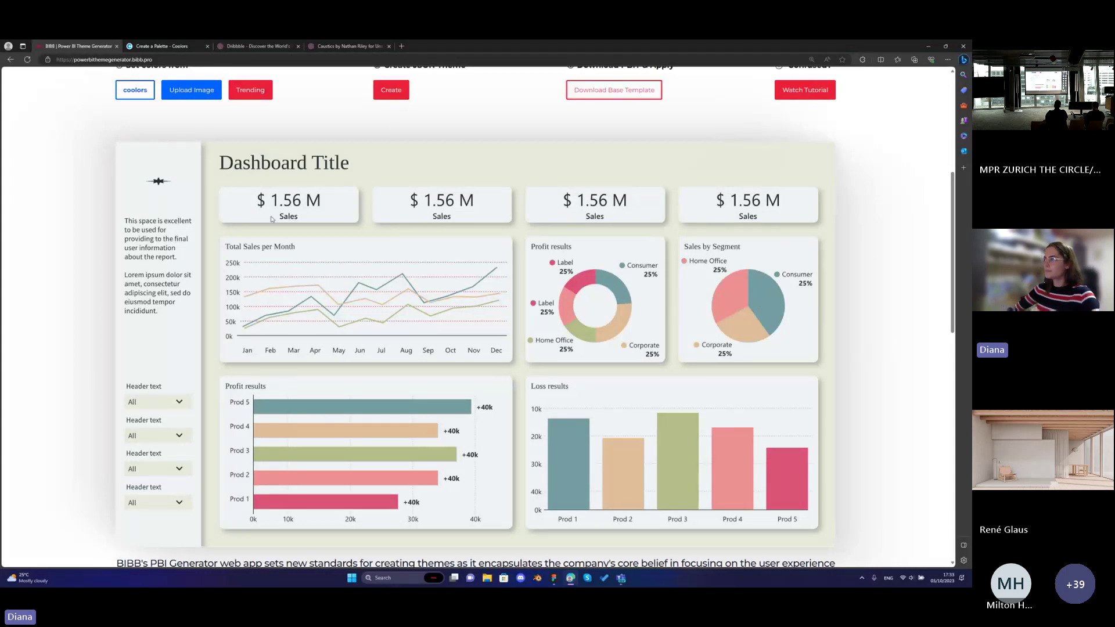
scroll(739, 206, "up", 1)
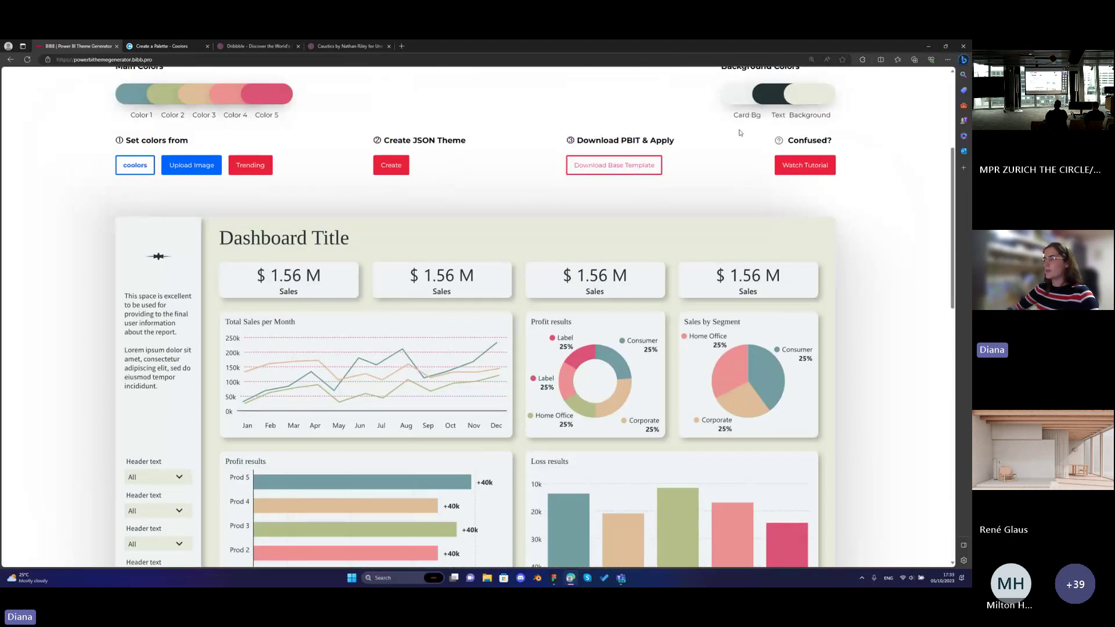
scroll(707, 159, "down", 1)
scroll(443, 239, "down", 1)
scroll(443, 240, "up", 1)
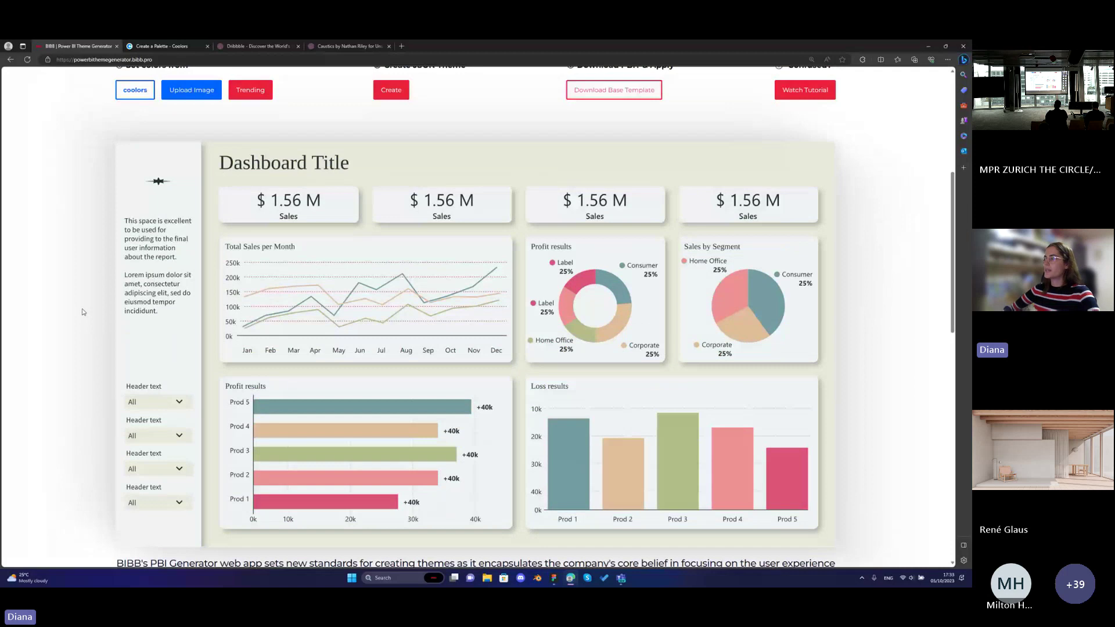
scroll(82, 311, "up", 1)
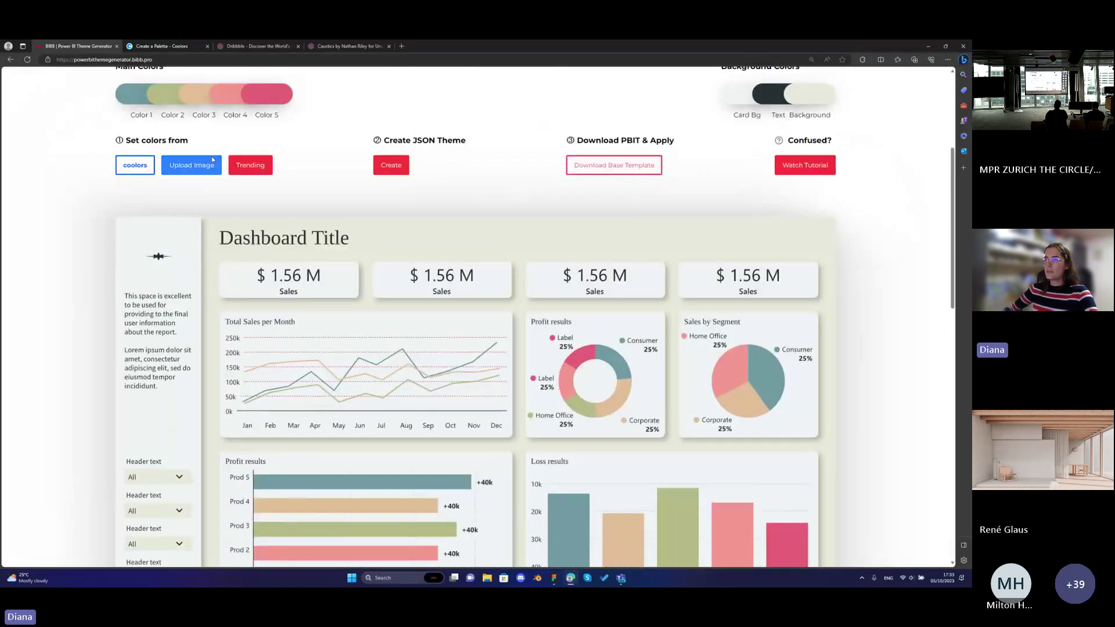
left_click(193, 173)
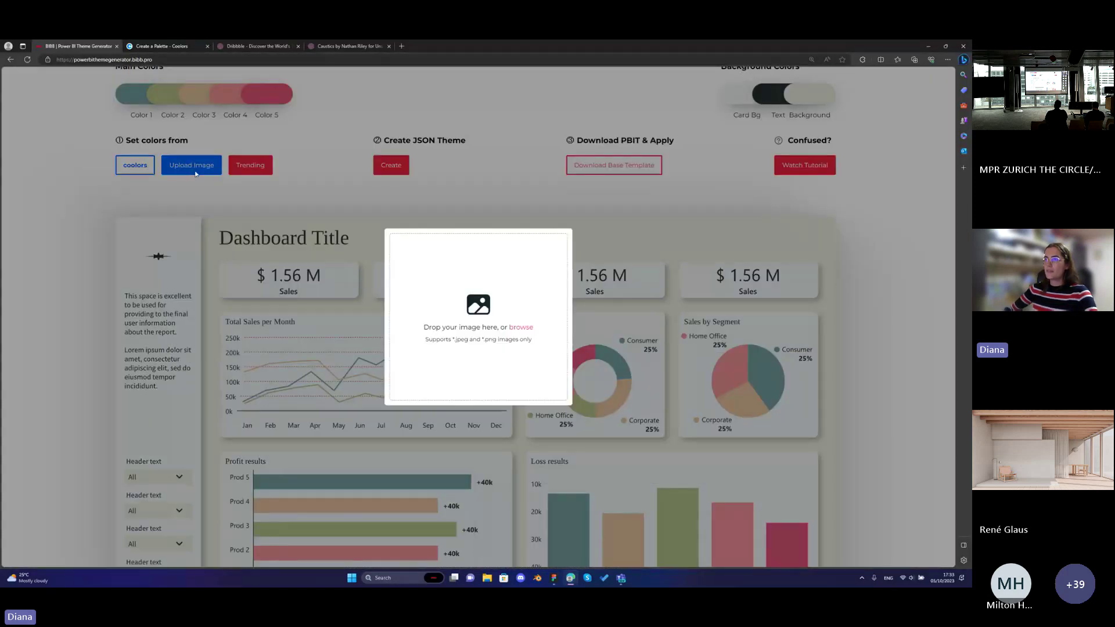
left_click(202, 165)
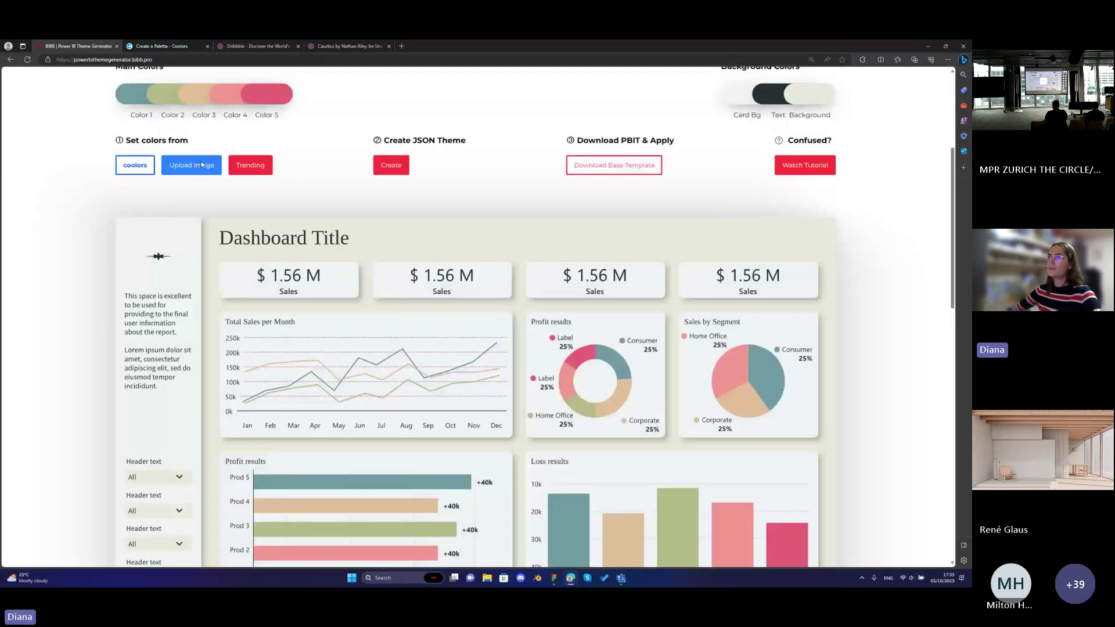
Scroll through the Dribbble following feed for palette inspiration.
left_click(243, 48)
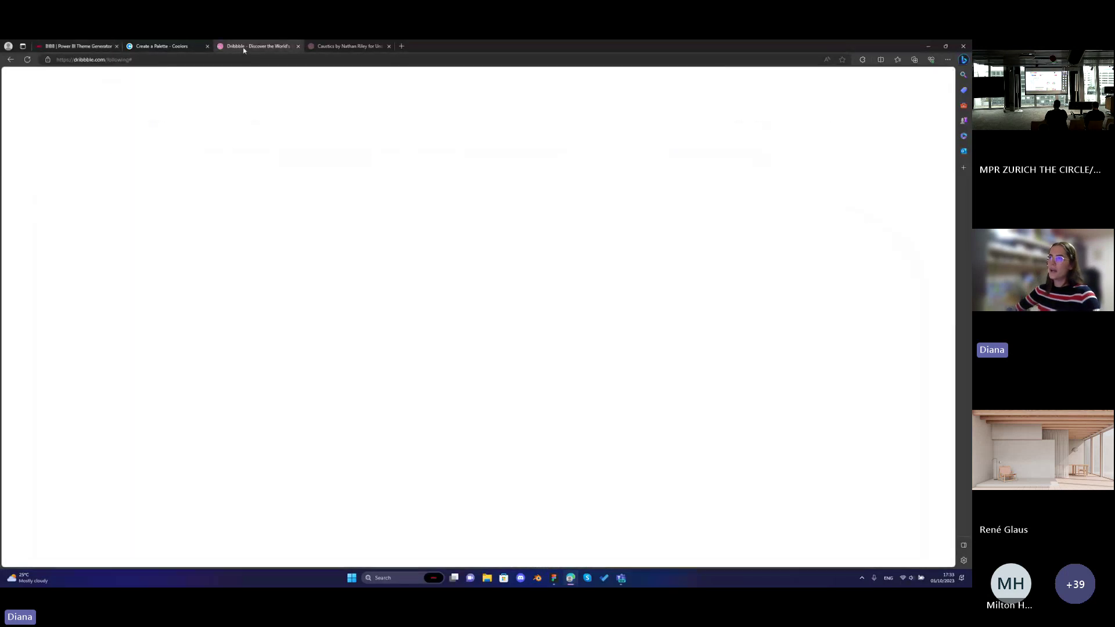
scroll(246, 240, "down", 3)
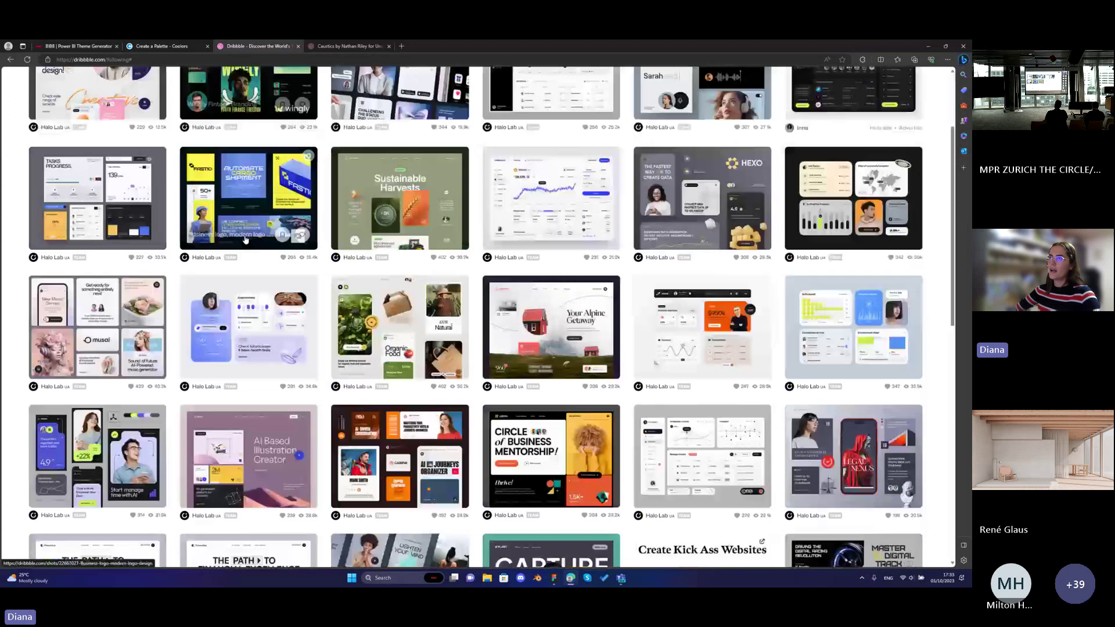
scroll(246, 239, "down", 5)
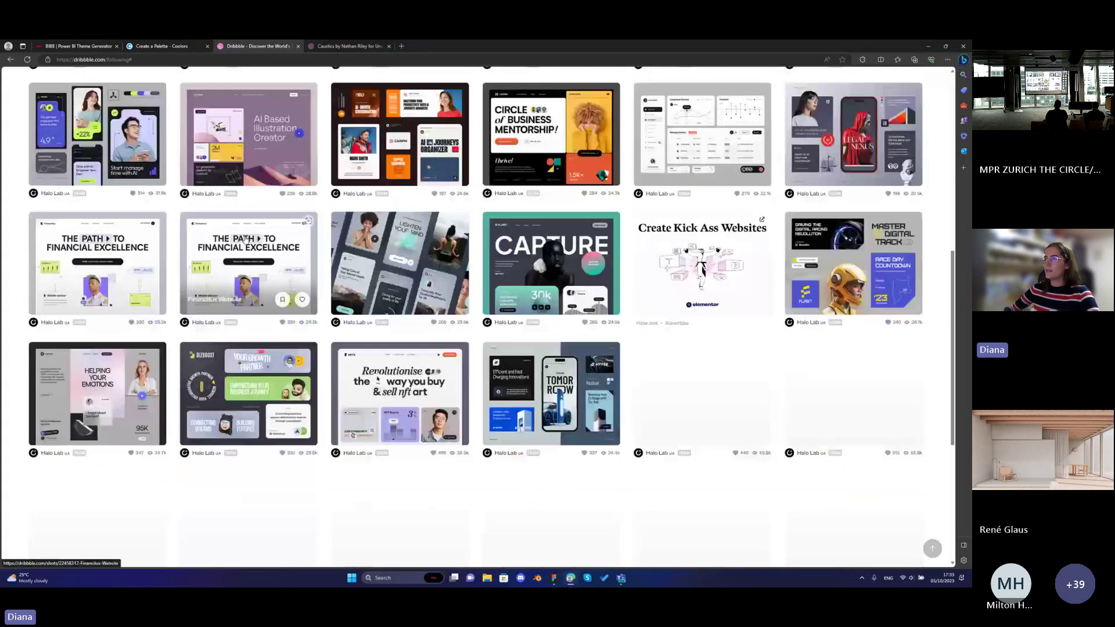
scroll(185, 248, "down", 3)
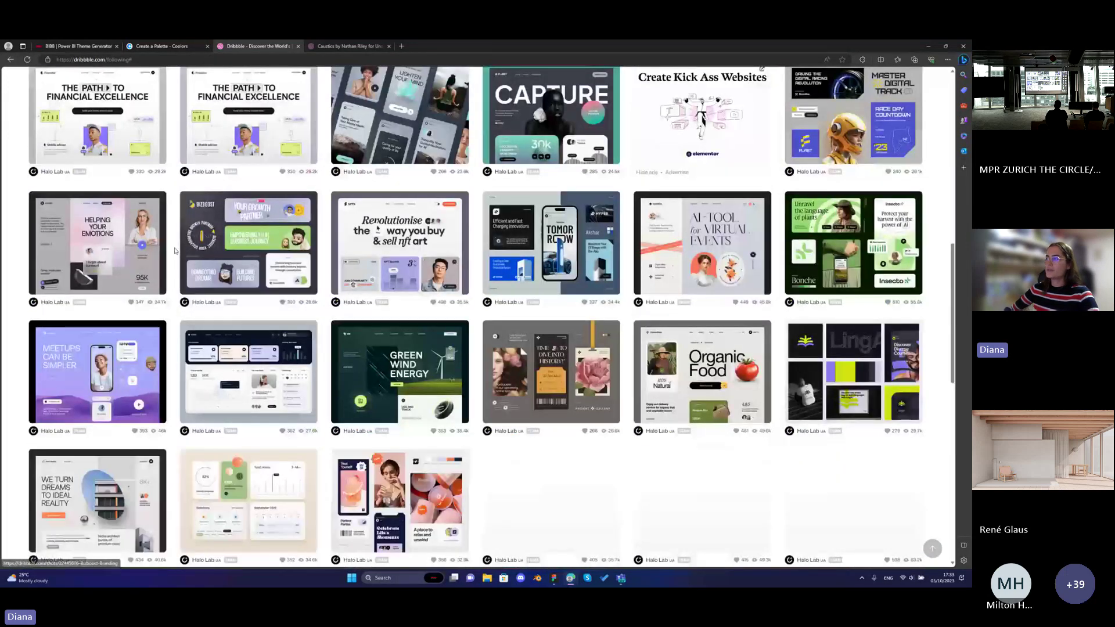
scroll(174, 251, "up", 2)
scroll(174, 250, "up", 8)
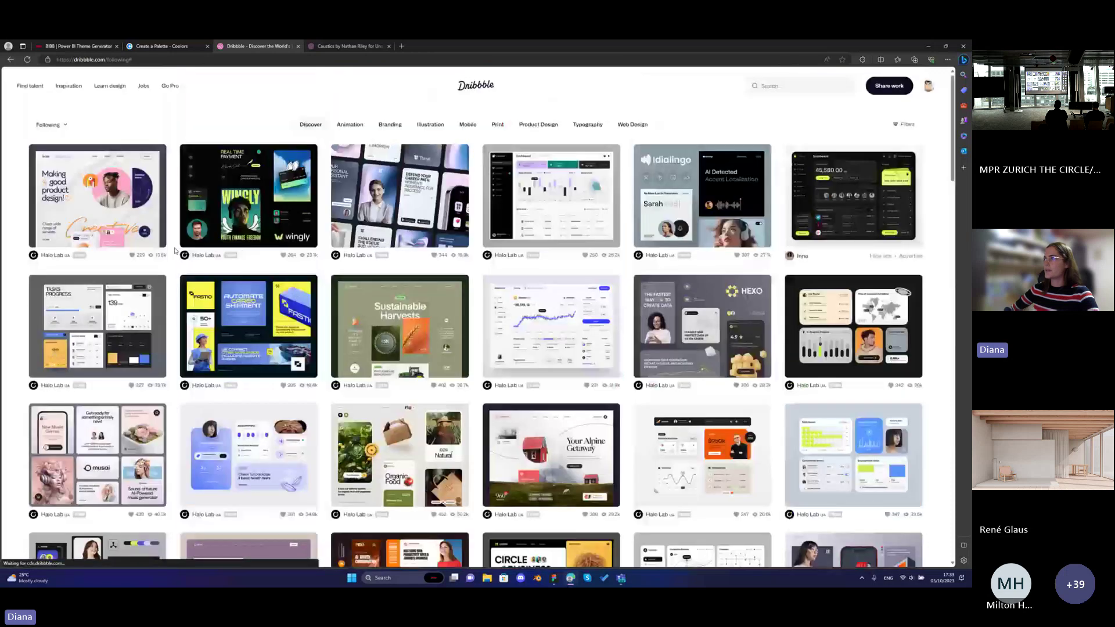
View the Caustics shot of the glass cube casting rainbow light.
left_click(347, 46)
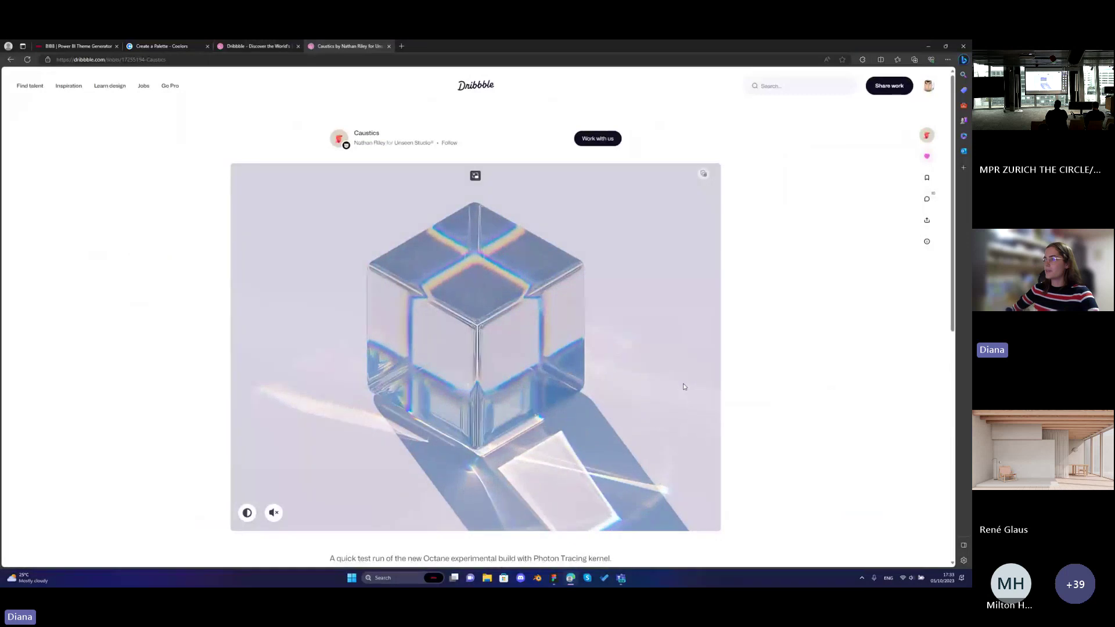
scroll(732, 372, "down", 1)
scroll(735, 371, "up", 1)
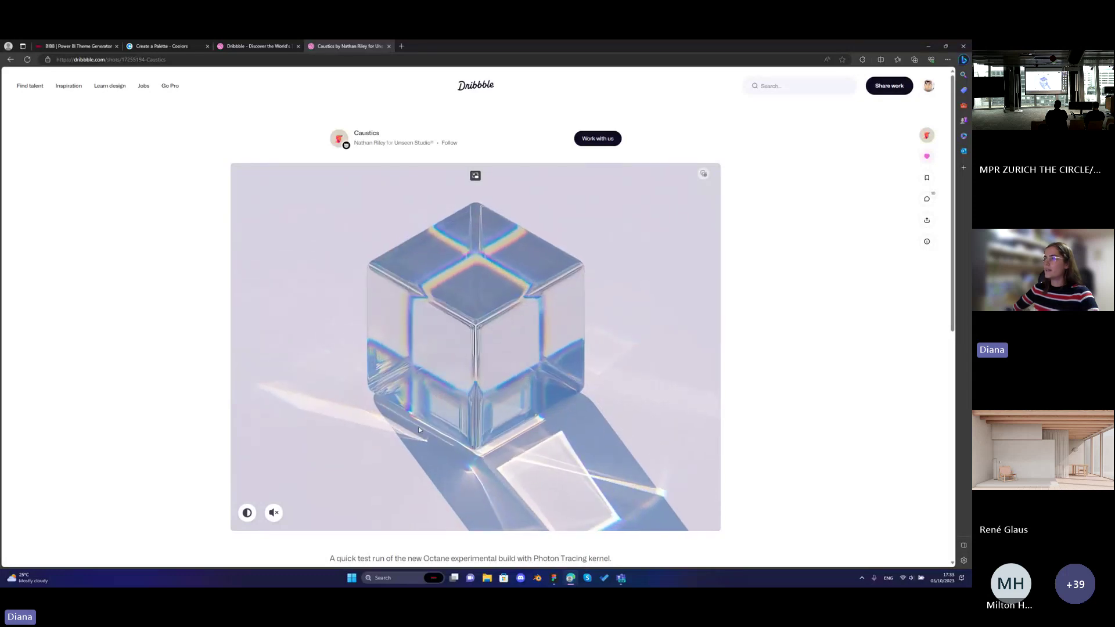
scroll(563, 434, "down", 1)
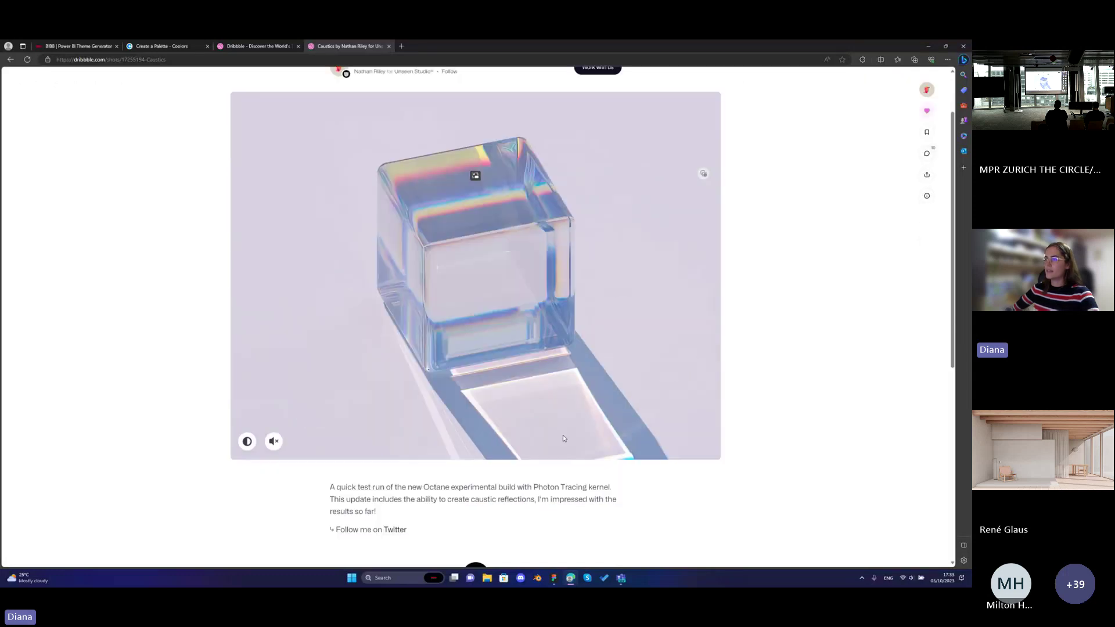
scroll(562, 434, "up", 1)
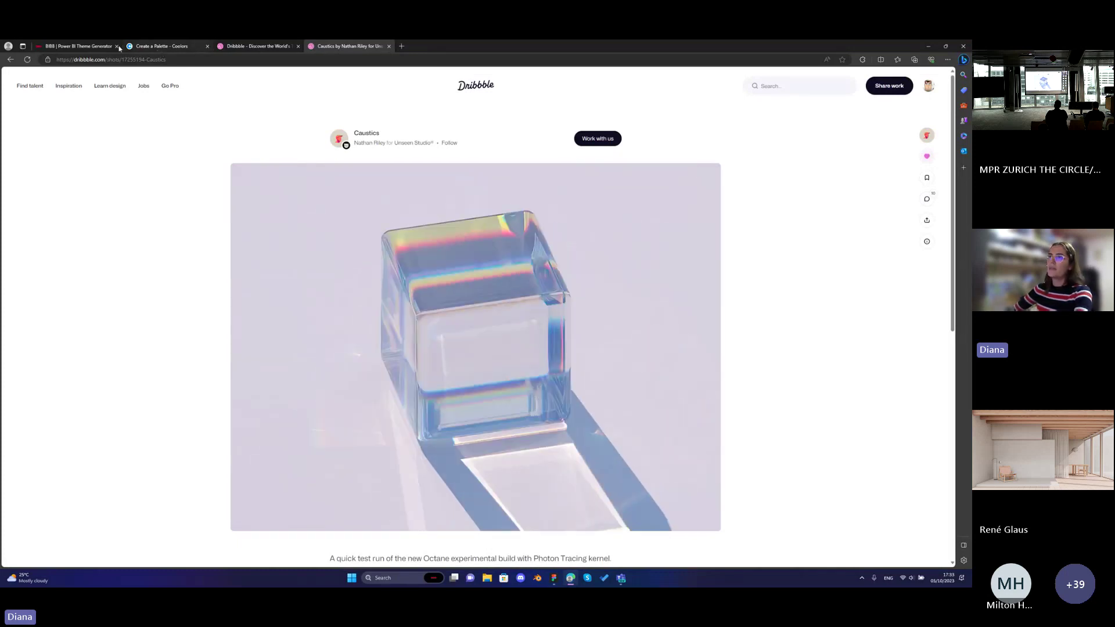
Upload the glass cube image and apply its lavender, blue, mauve and tan palette.
left_click(90, 50)
left_click(190, 164)
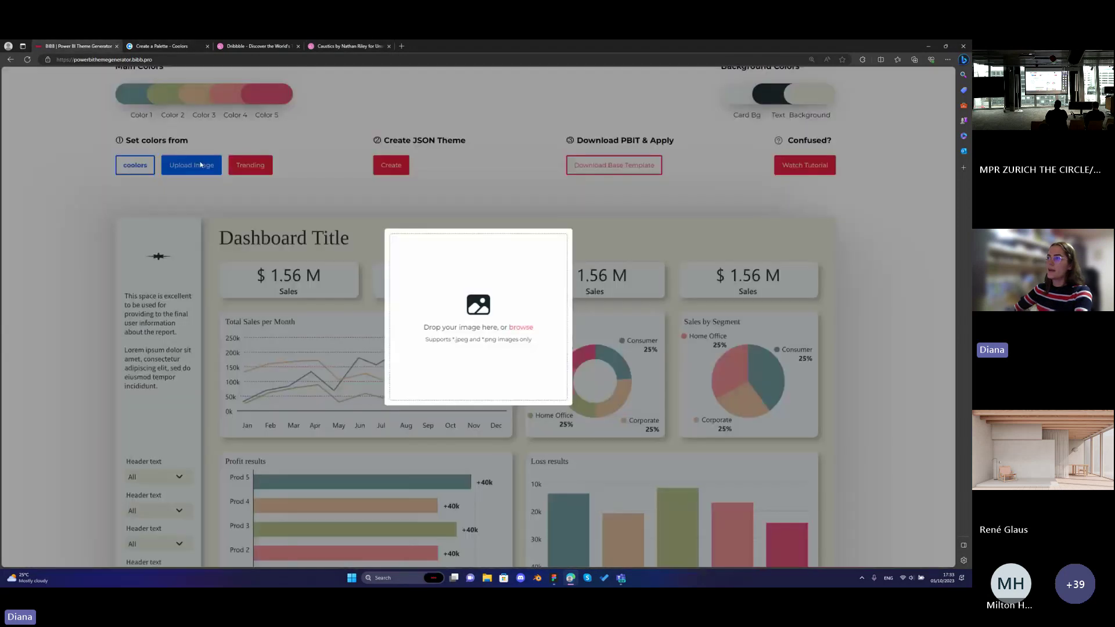
left_click(520, 328)
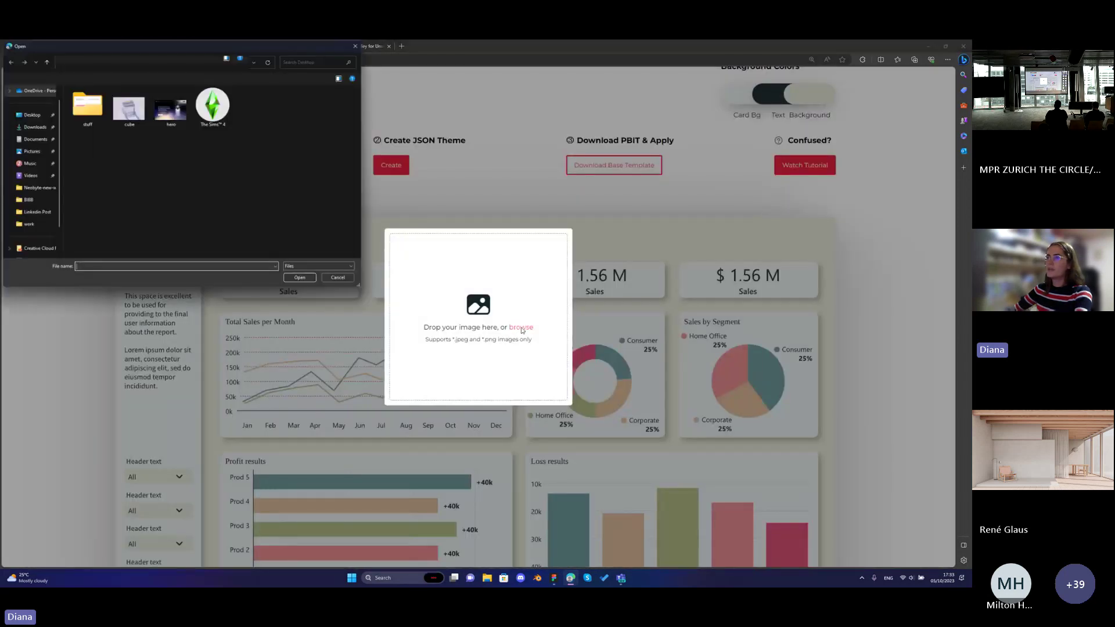
double_click(134, 120)
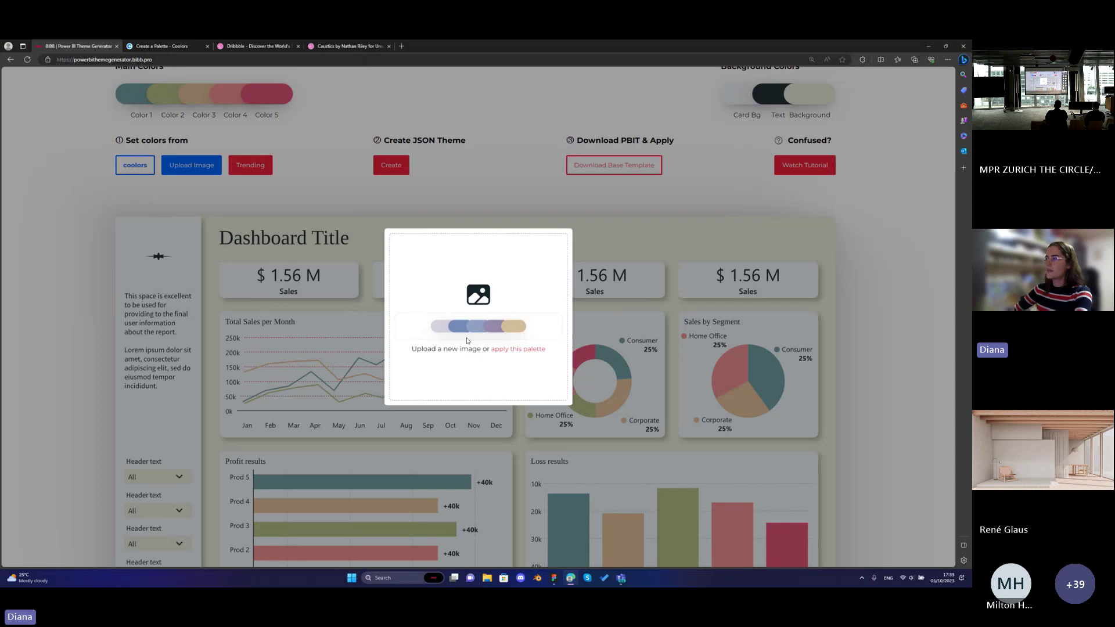
left_click(528, 349)
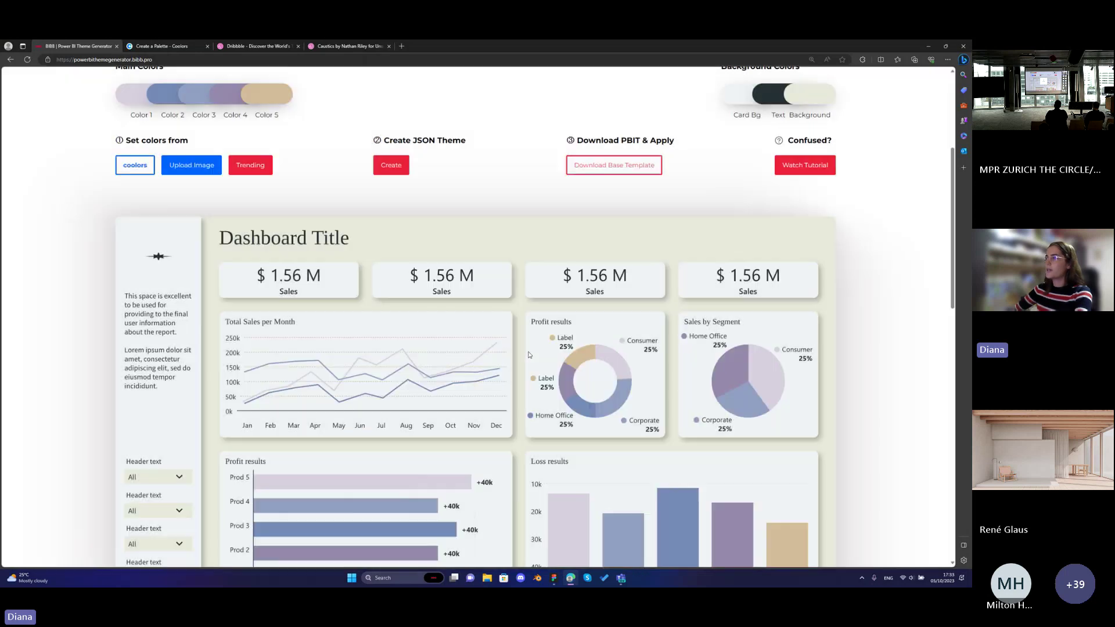
scroll(524, 340, "down", 3)
scroll(524, 340, "up", 1)
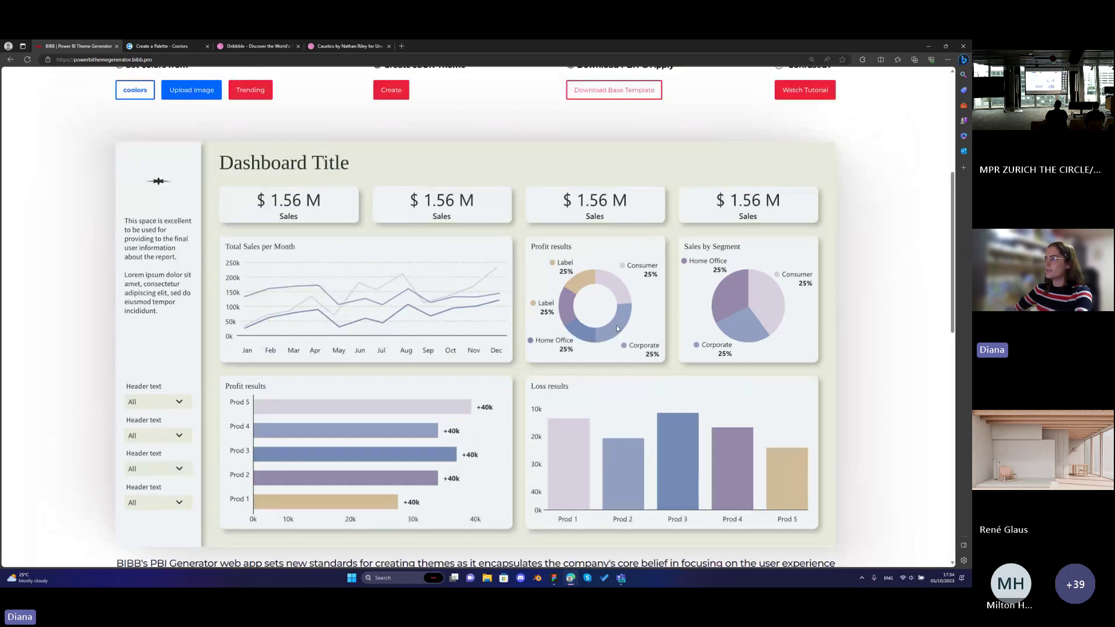
scroll(617, 328, "up", 1)
Keep Color 2 at #758BB5 after a trial paste, then darken it to deep navy.
scroll(566, 329, "down", 1)
scroll(524, 335, "up", 1)
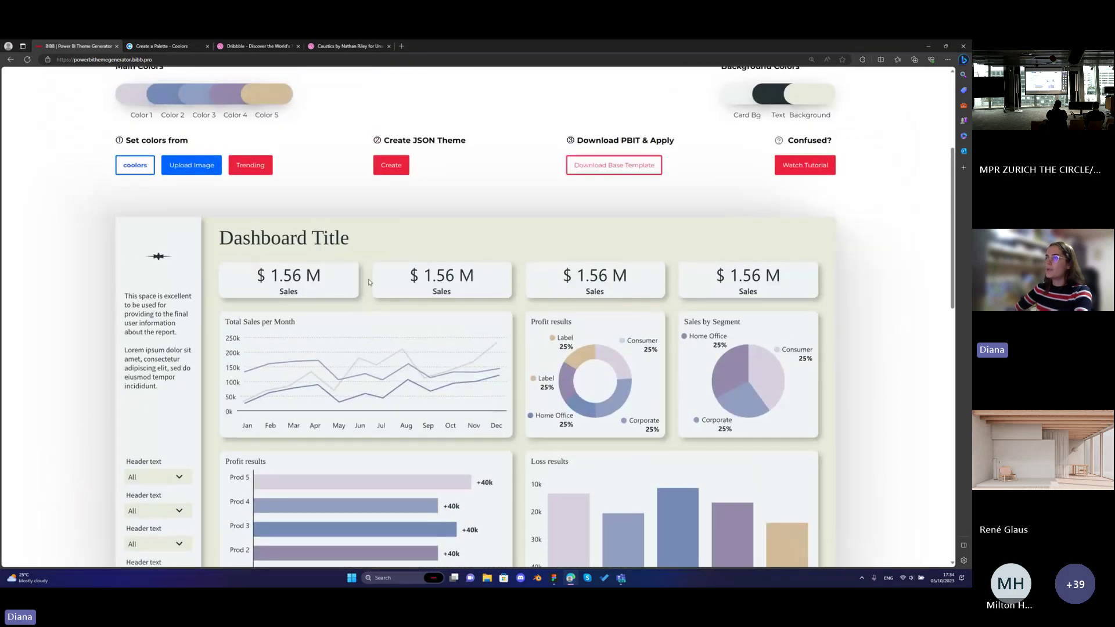
scroll(368, 282, "down", 1)
scroll(552, 192, "up", 1)
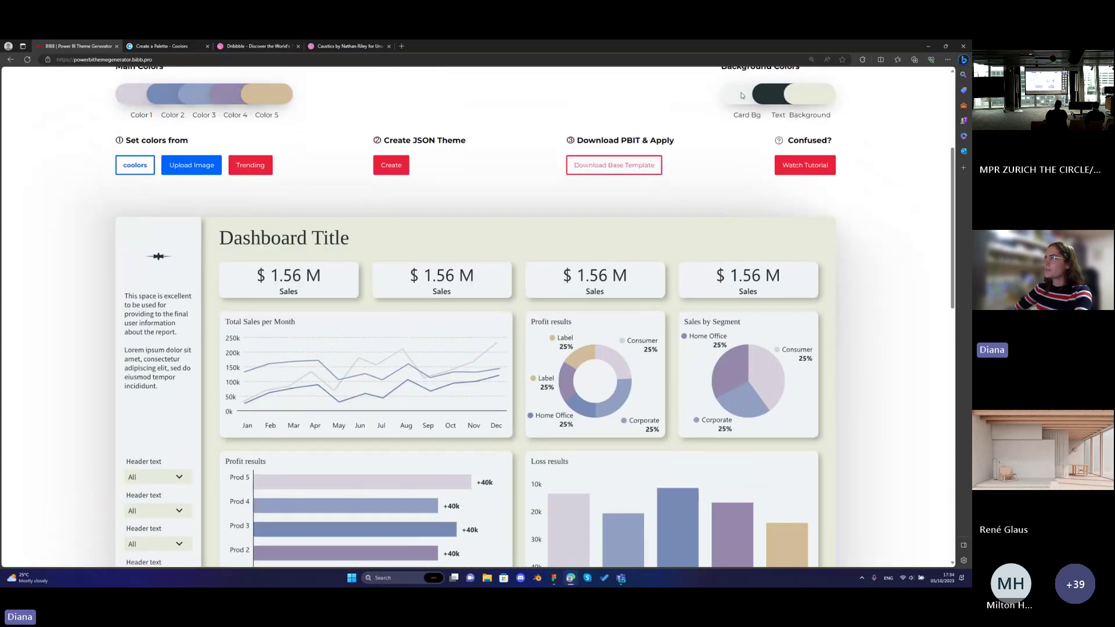
left_click(168, 91)
left_click_drag(441, 357, 409, 356)
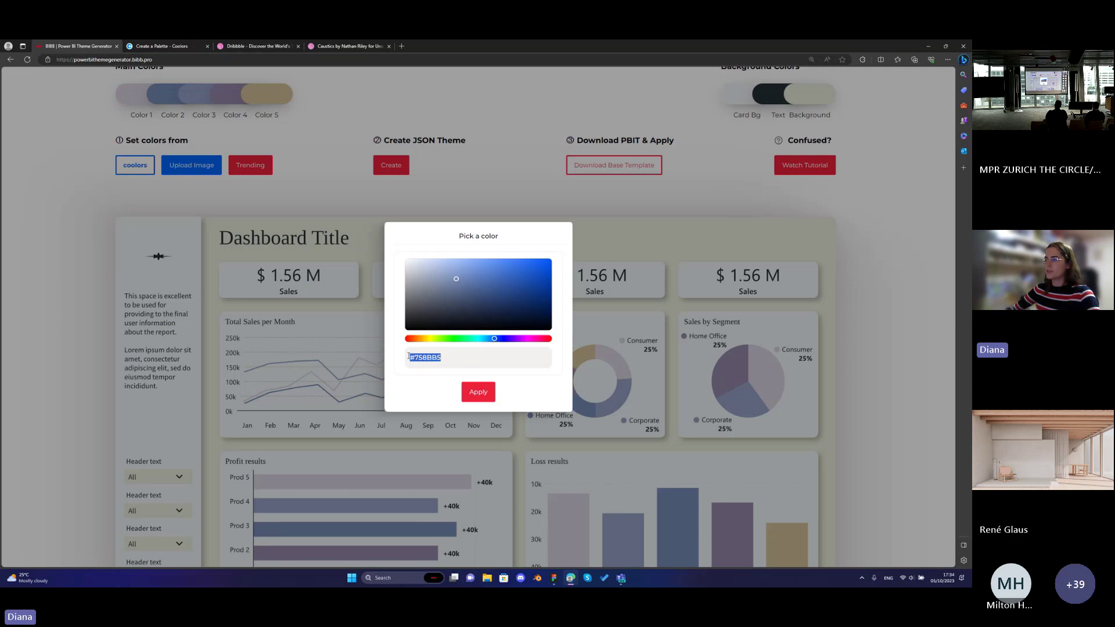
type("#243233")
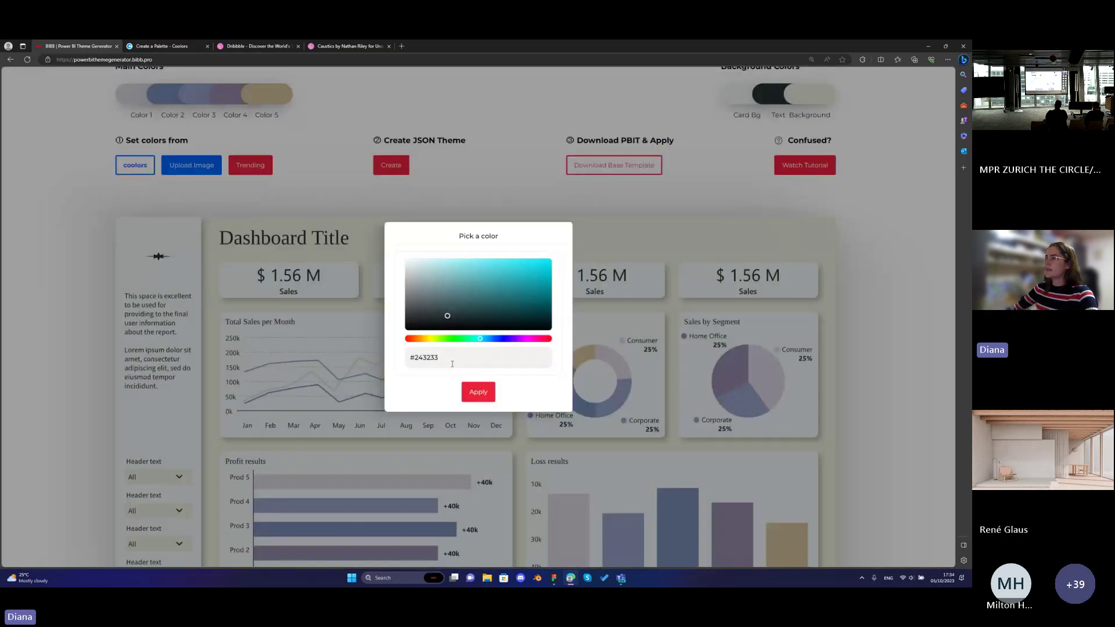
left_click_drag(452, 364, 397, 361)
key("ctrl+z")
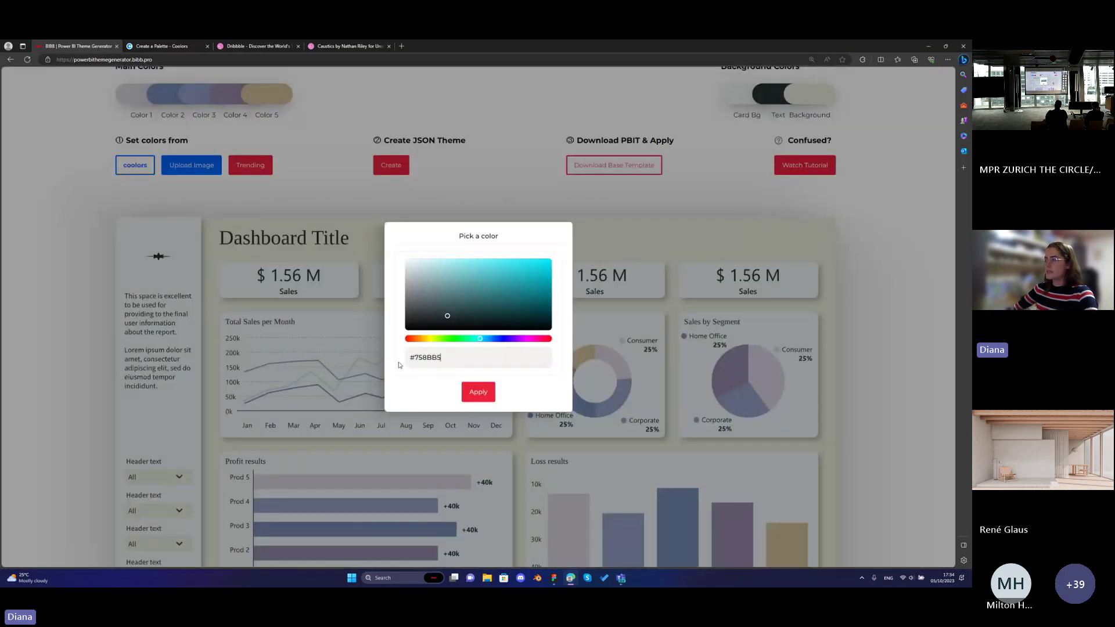
left_click_drag(457, 314, 459, 317)
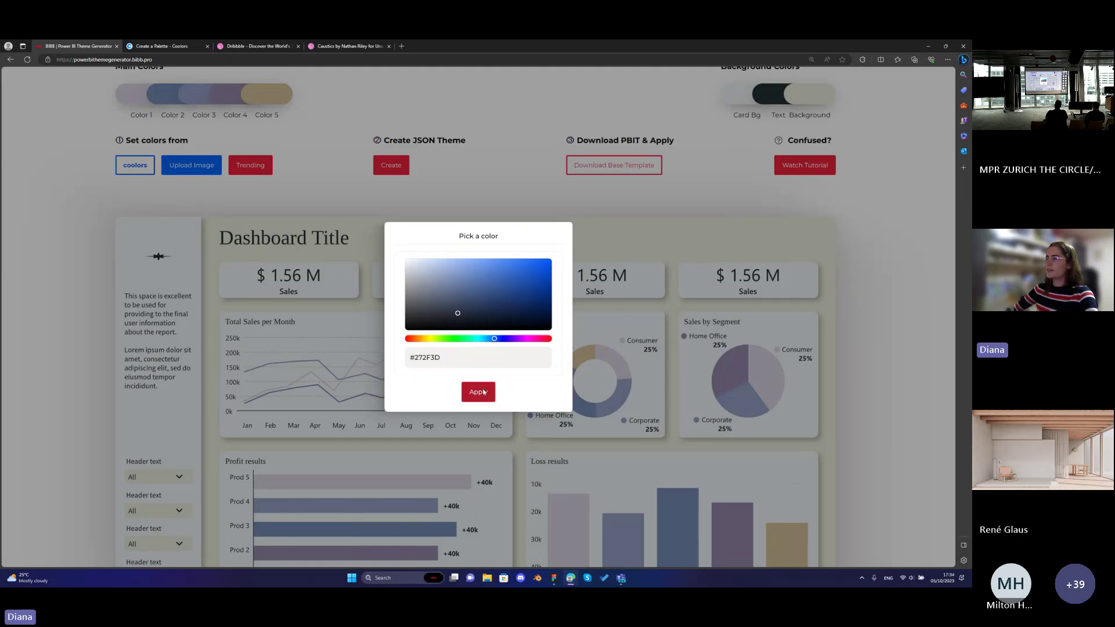
left_click(478, 392)
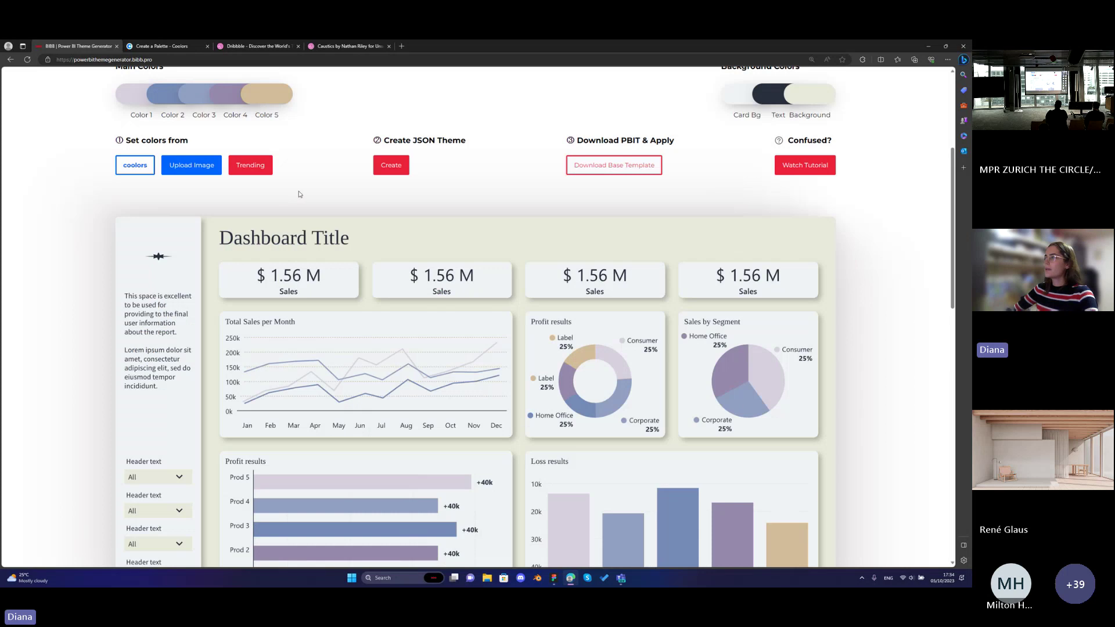
Select and copy the first main colour's hex #D7D0DE, leaving it unchanged.
left_click(134, 100)
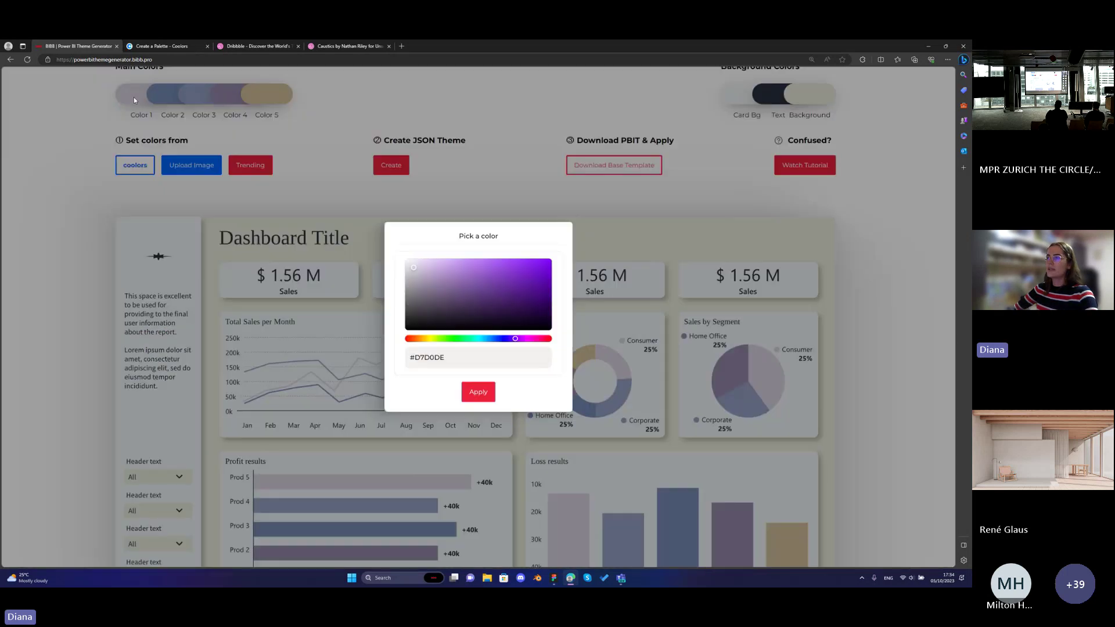
left_click_drag(446, 358, 406, 361)
key("ctrl+c")
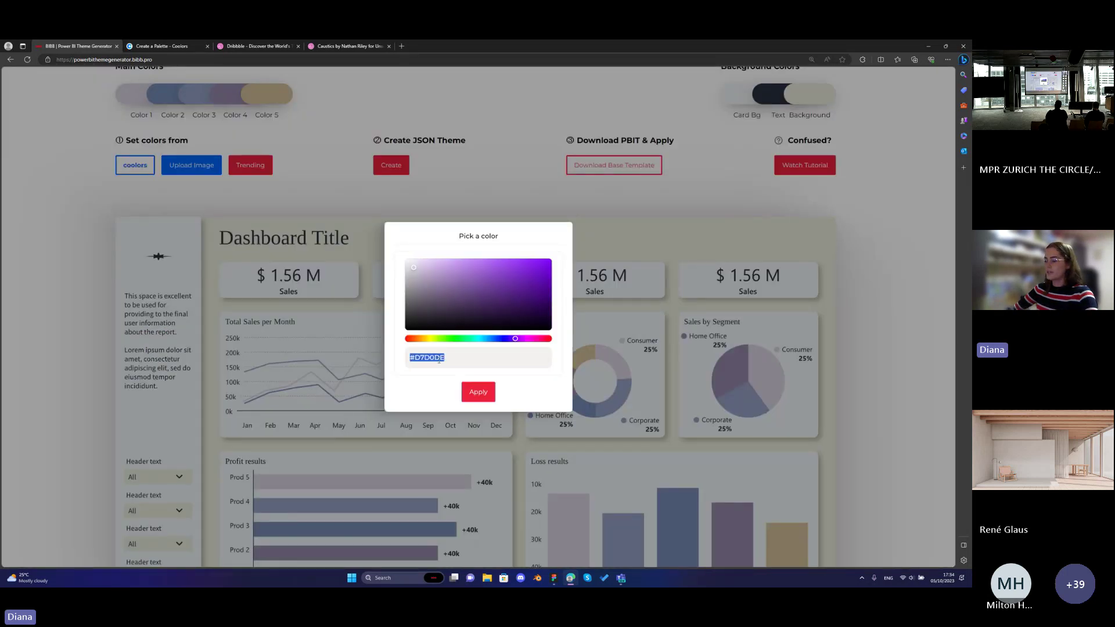
left_click(489, 392)
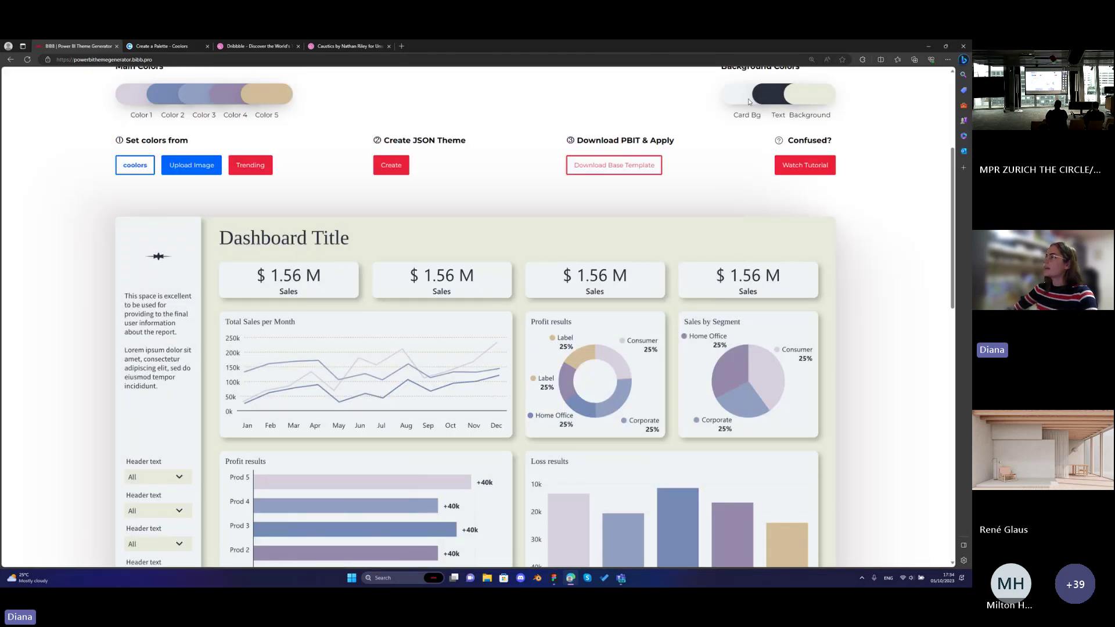
Set the card background from pasted #D7D0DE to a paler lilac #F4F2F7.
left_click(738, 103)
left_click_drag(442, 358, 405, 366)
key("ctrl+v")
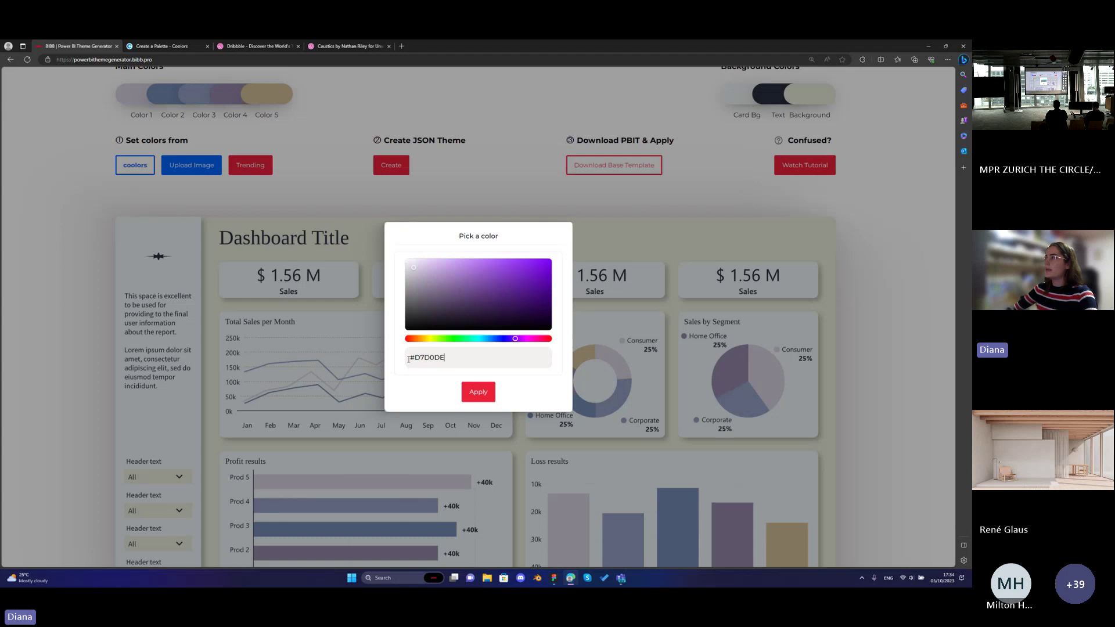
left_click(410, 266)
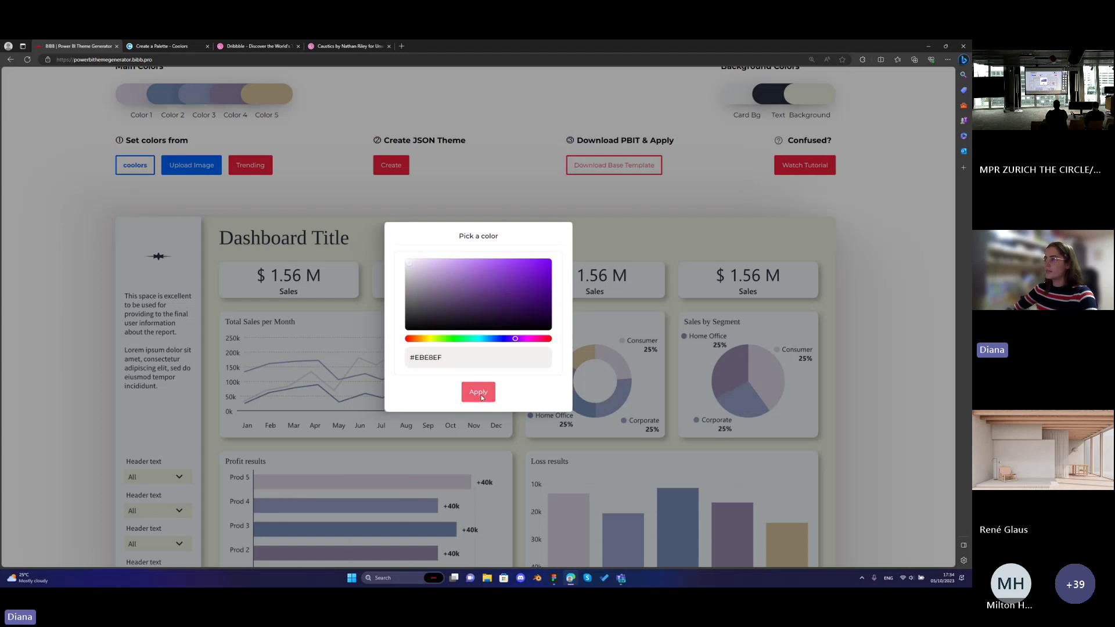
left_click(479, 392)
scroll(491, 371, "down", 1)
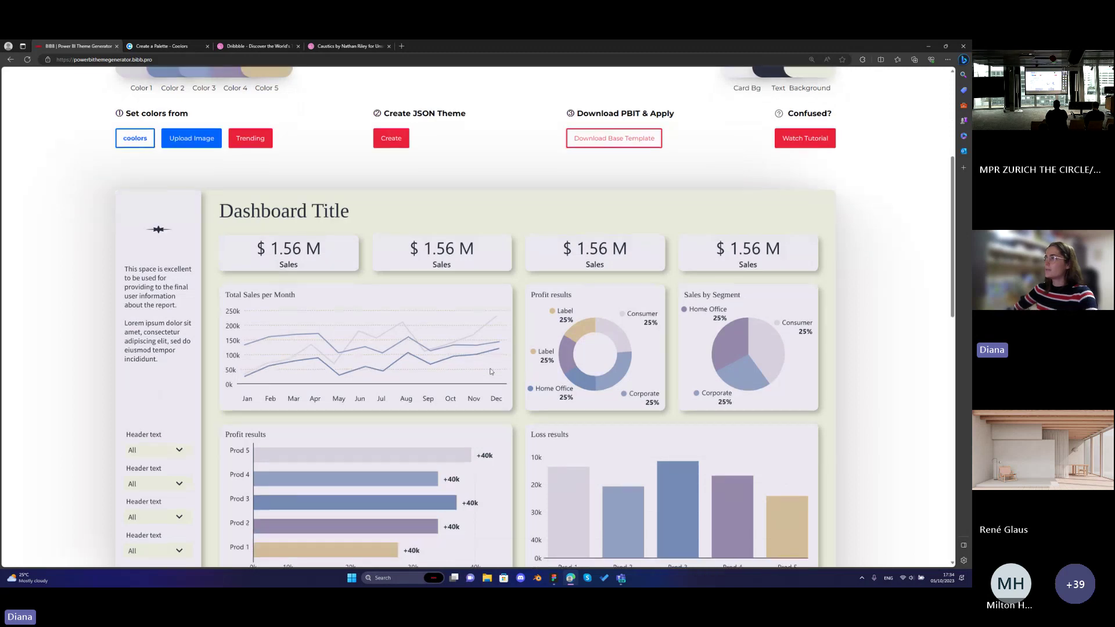
scroll(490, 371, "up", 1)
left_click(734, 99)
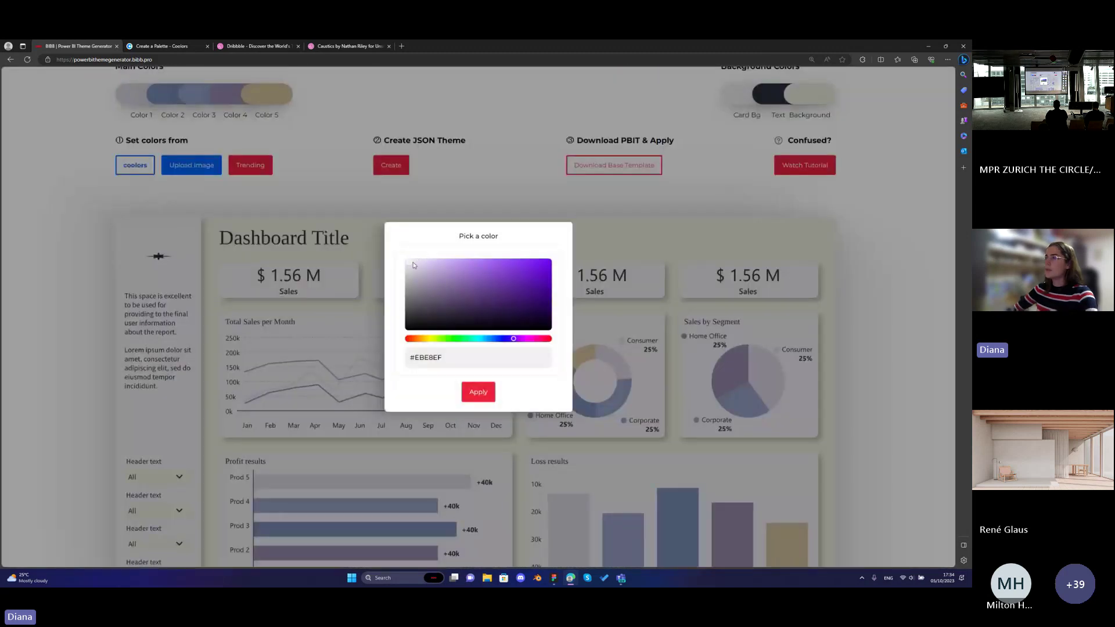
left_click(409, 264)
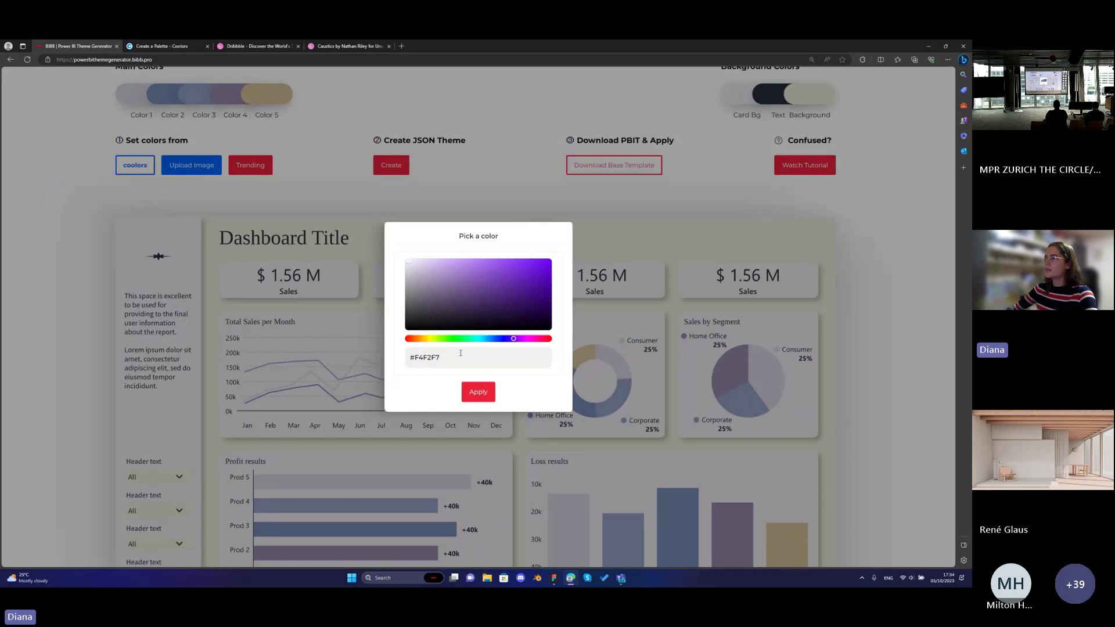
left_click(478, 391)
scroll(474, 372, "down", 3)
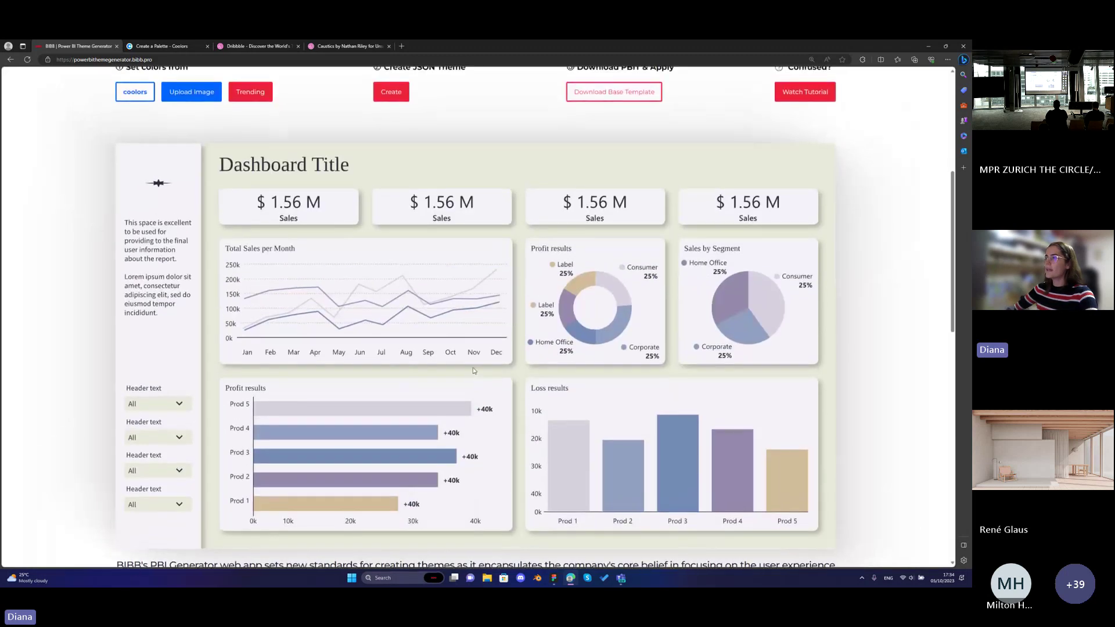
scroll(474, 370, "up", 3)
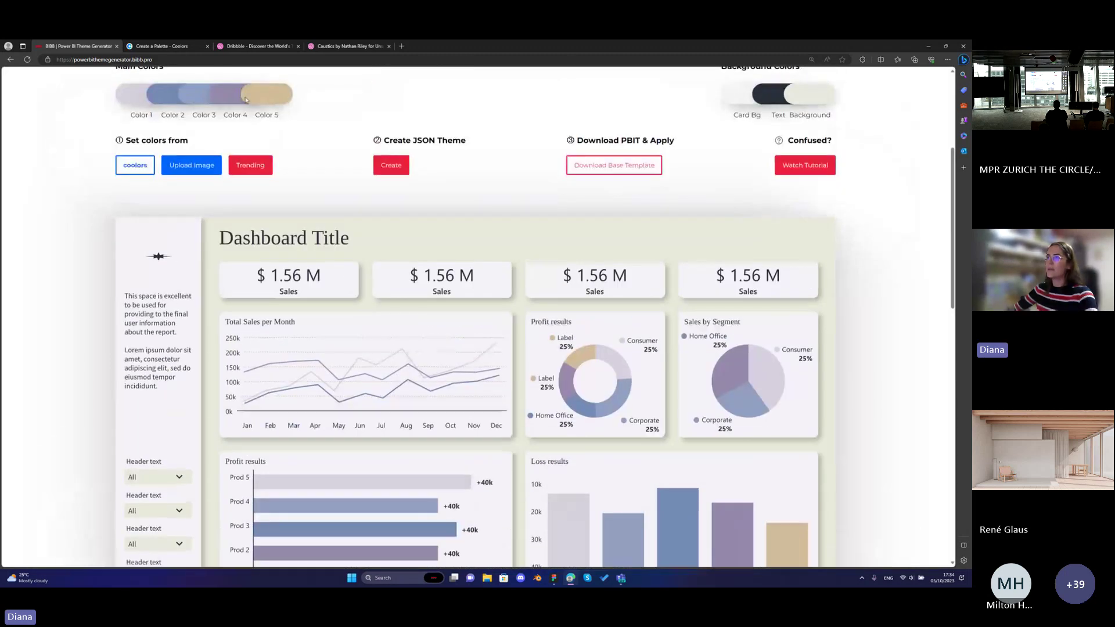
Use the third main colour's blue #92A0C2 for the page background, lightened to a pale tint.
left_click(201, 95)
left_click_drag(443, 358, 407, 362)
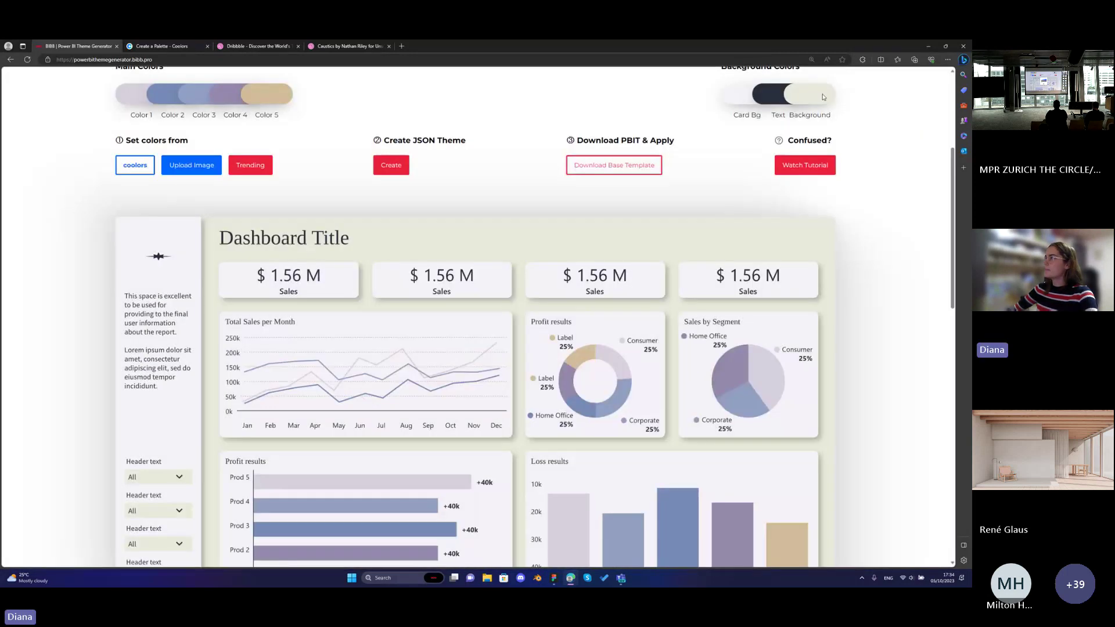
type("#E8EADB")
left_click_drag(470, 362, 414, 364)
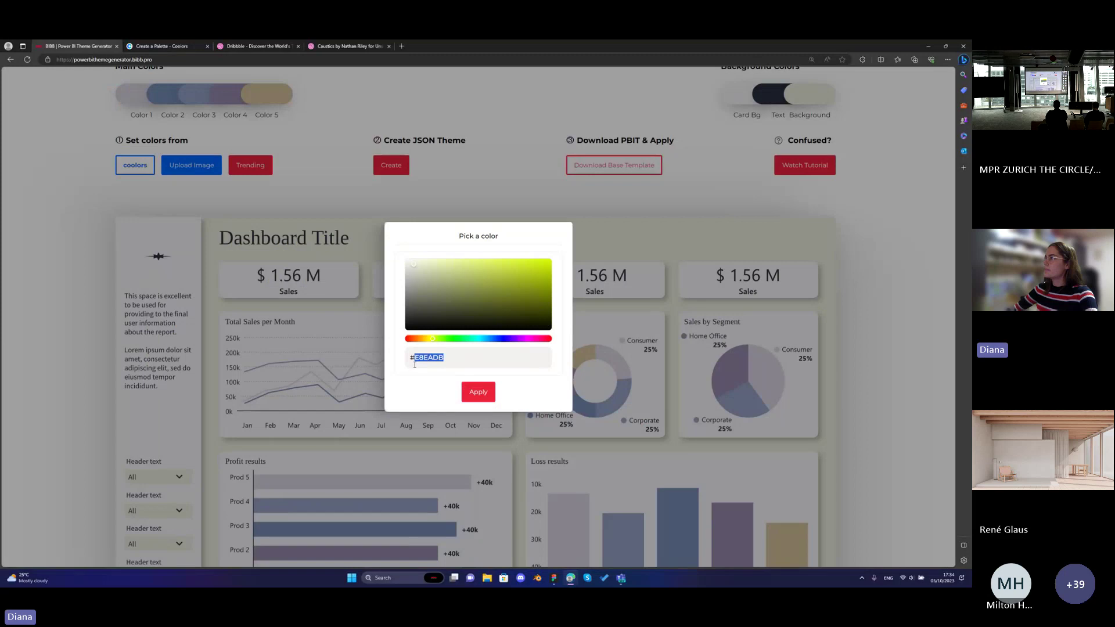
key("ctrl+z")
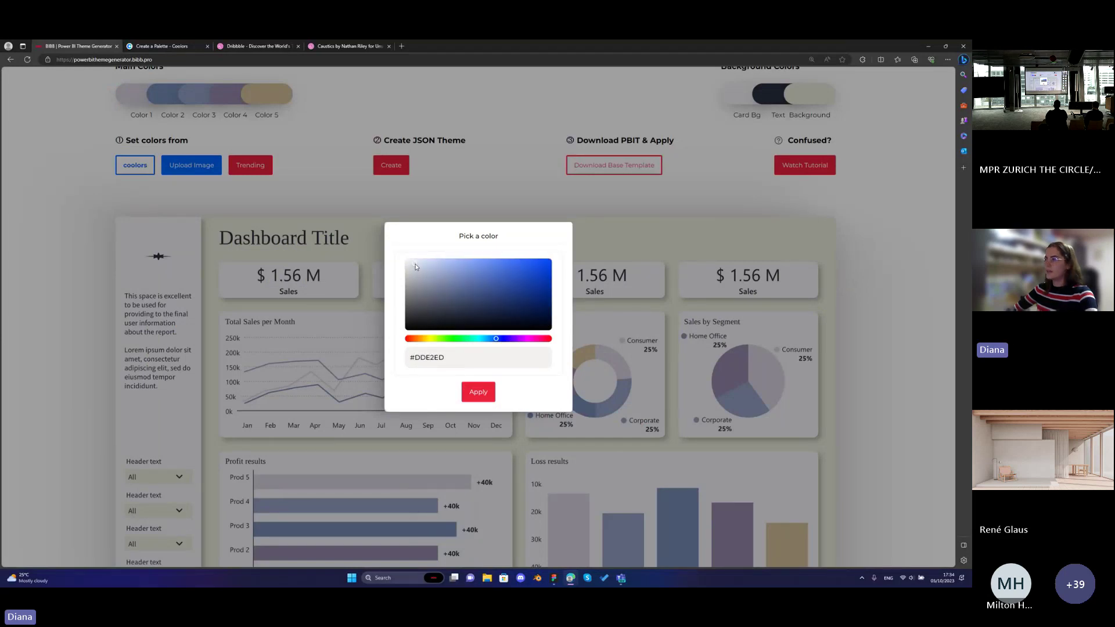
left_click_drag(415, 267, 414, 265)
left_click(470, 397)
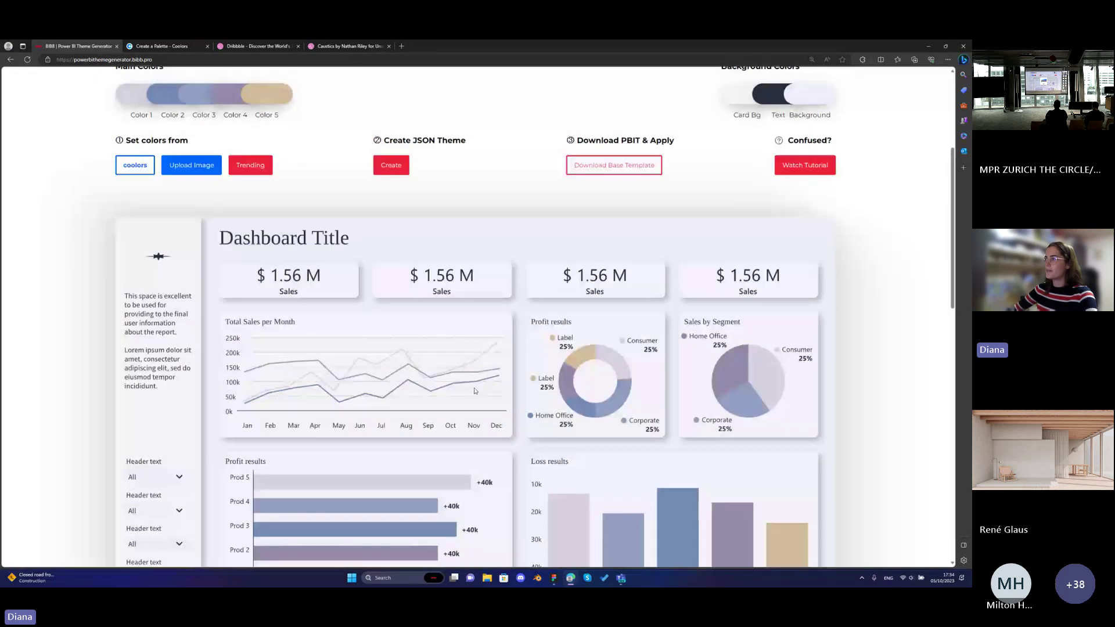
scroll(470, 378, "down", 2)
scroll(471, 362, "up", 1)
scroll(470, 361, "up", 1)
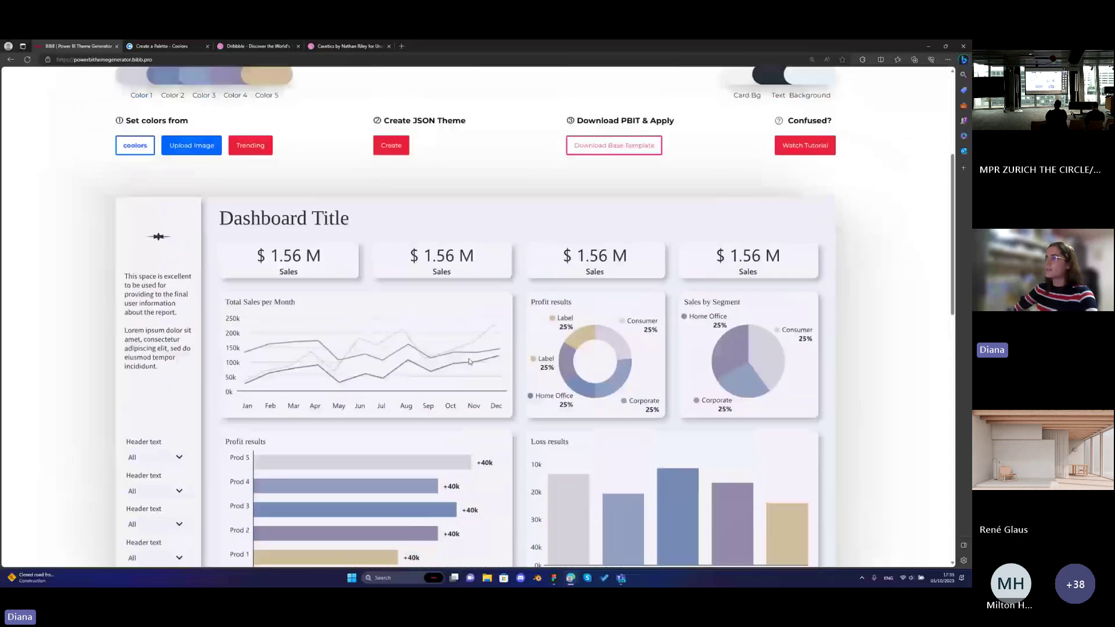
scroll(469, 362, "down", 1)
scroll(498, 361, "up", 1)
Confirm the page background as pale blue #E4E9F9 and review the dashboard.
left_click(809, 94)
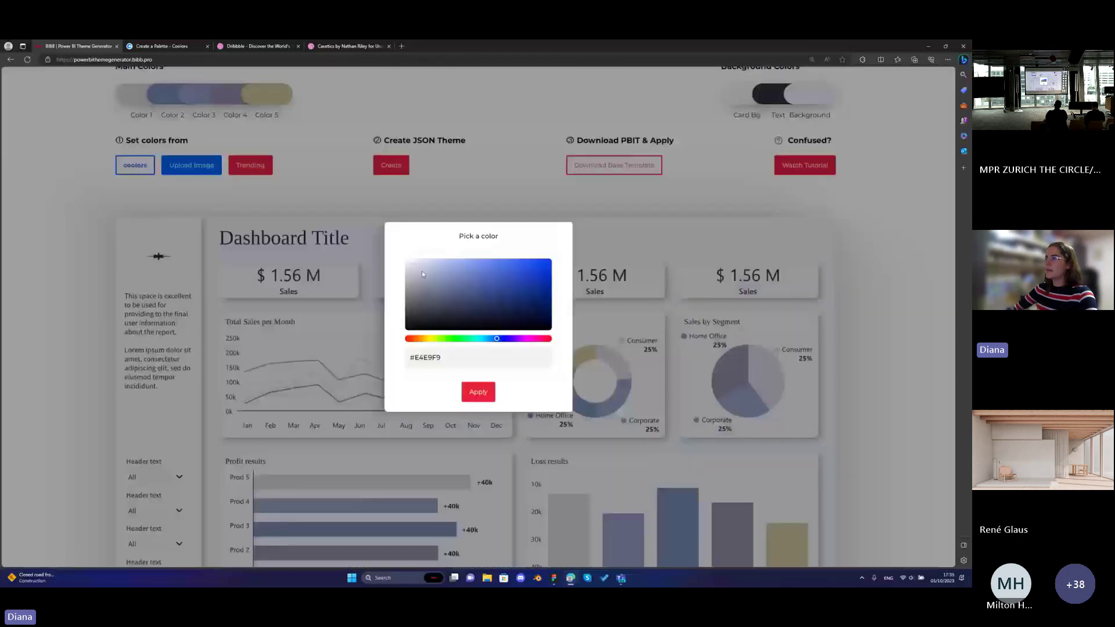
left_click(478, 392)
scroll(460, 328, "down", 1)
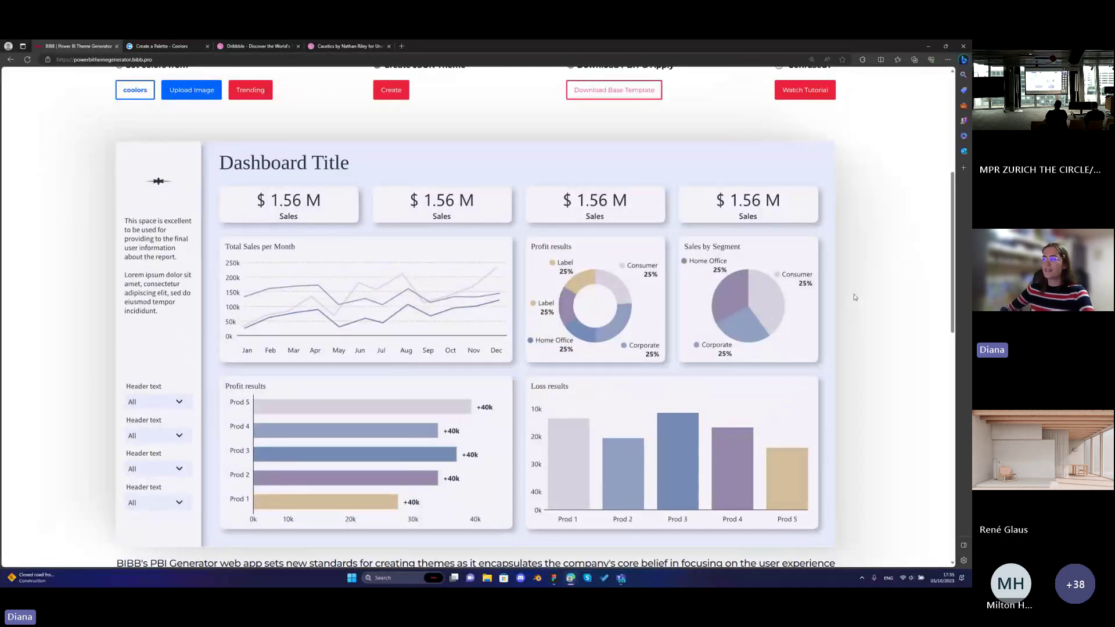
scroll(830, 313, "down", 1)
scroll(818, 323, "up", 1)
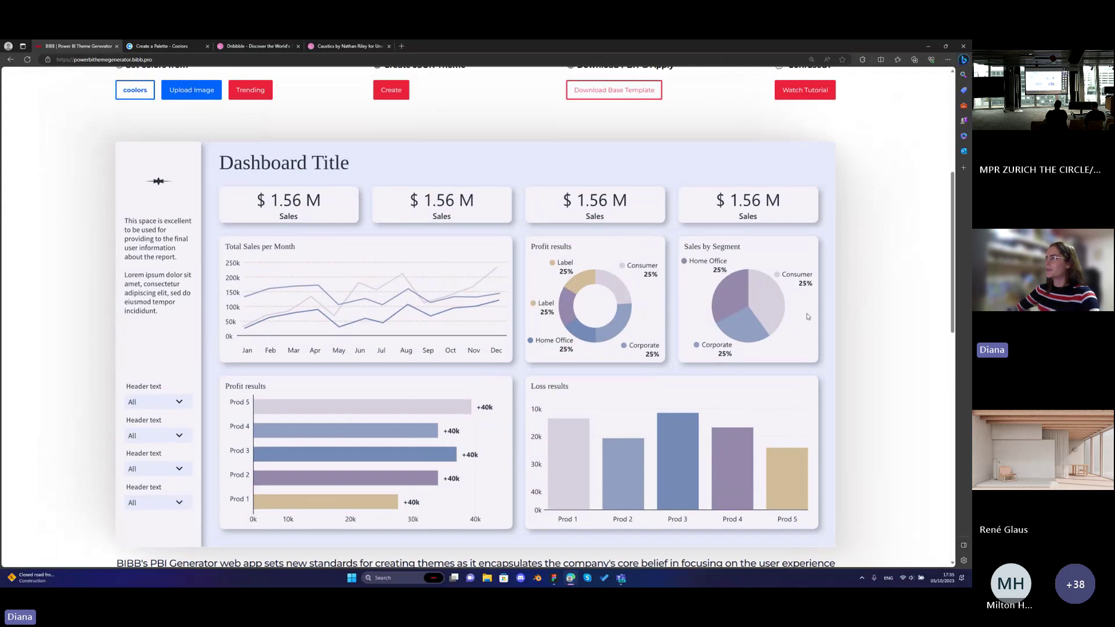
scroll(659, 326, "up", 2)
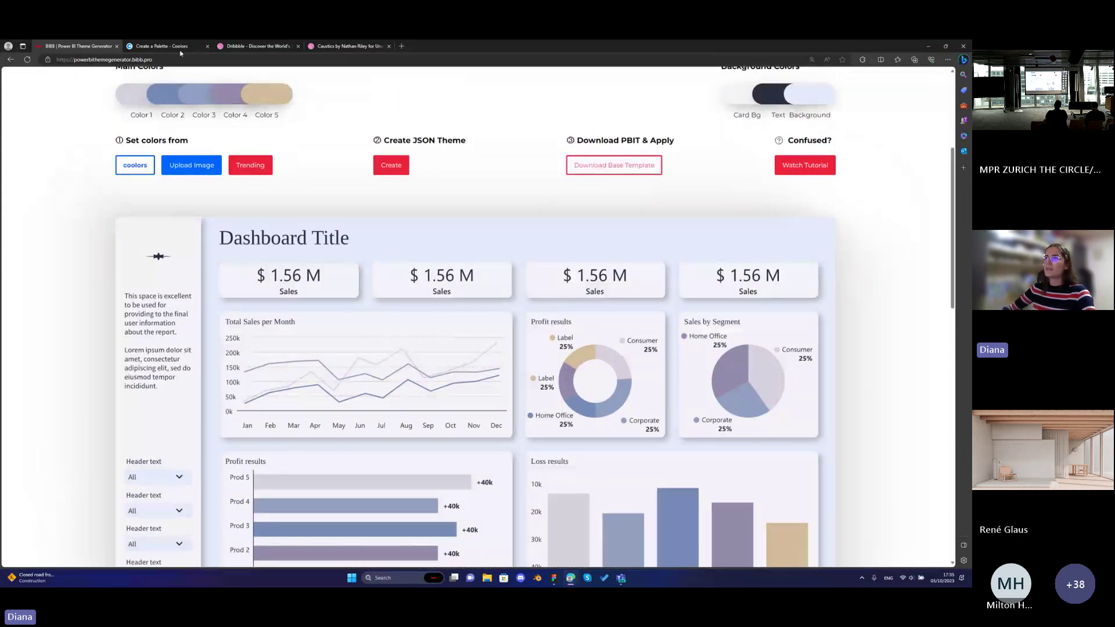
Generate a new random palette of greys and greens in Coolors.
key("ctrl+Tab")
key("BackSpace")
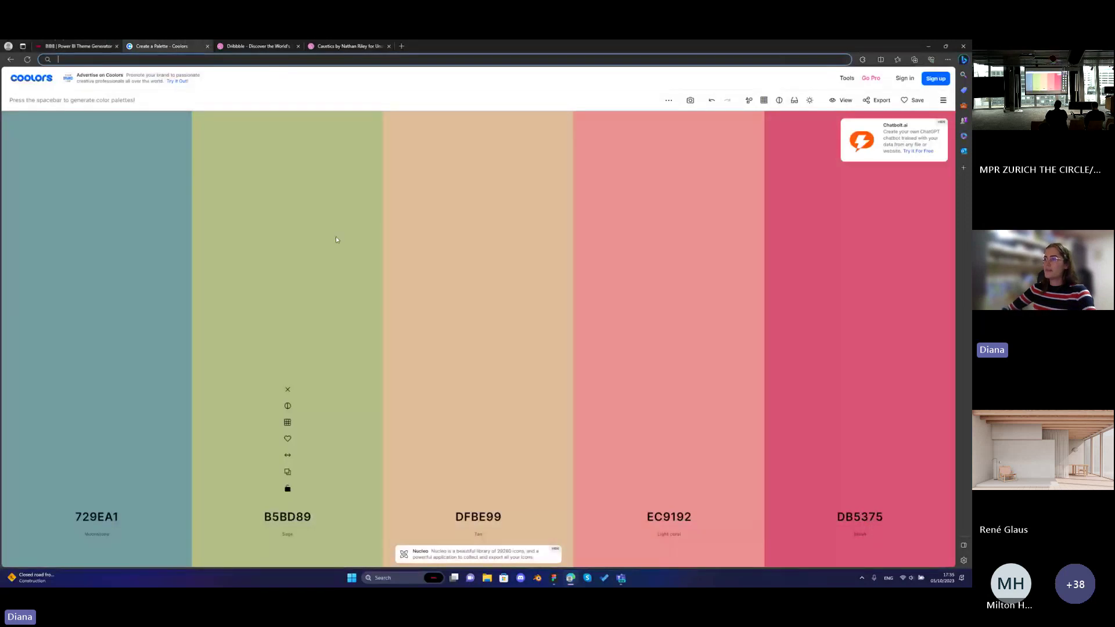
left_click(336, 237)
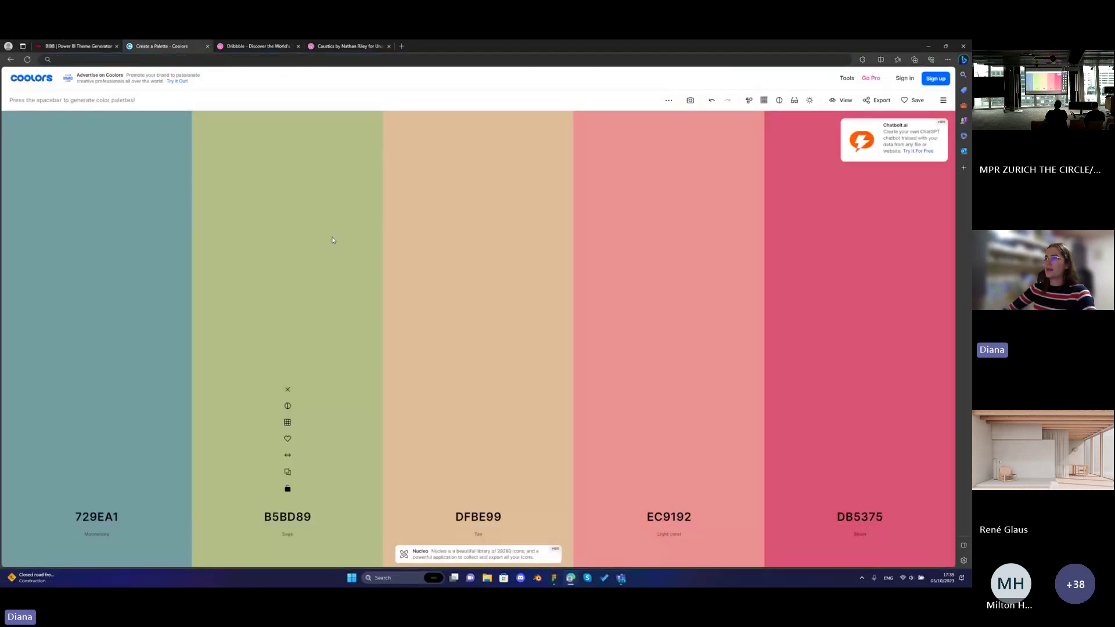
key("space")
key("space")
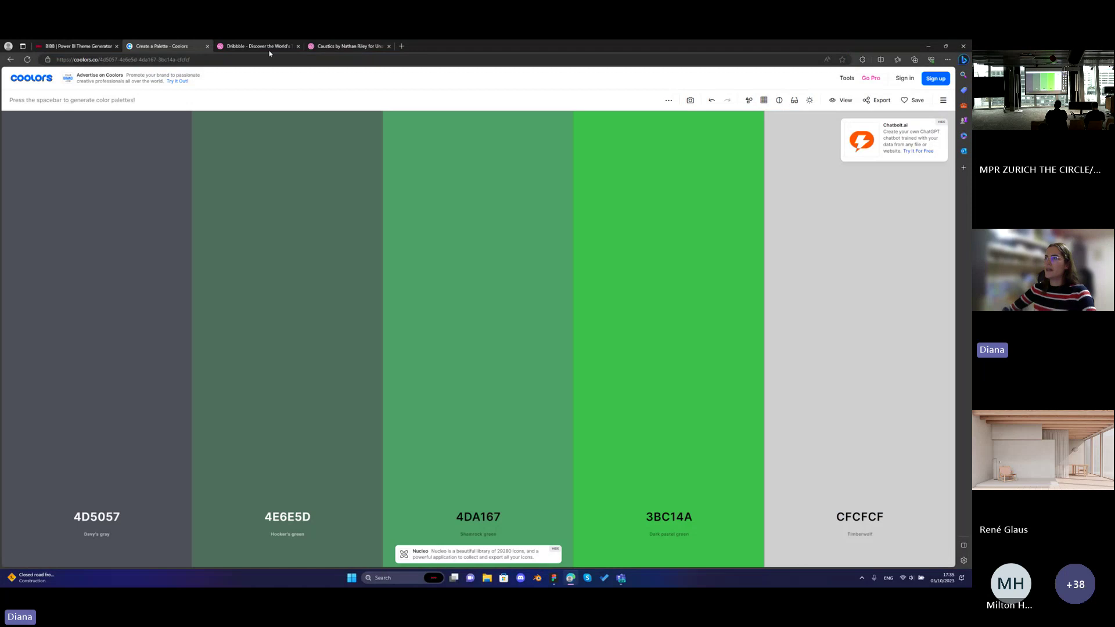
Look over the Dribbble feed, then return to the BIBB theme generator.
left_click(268, 49)
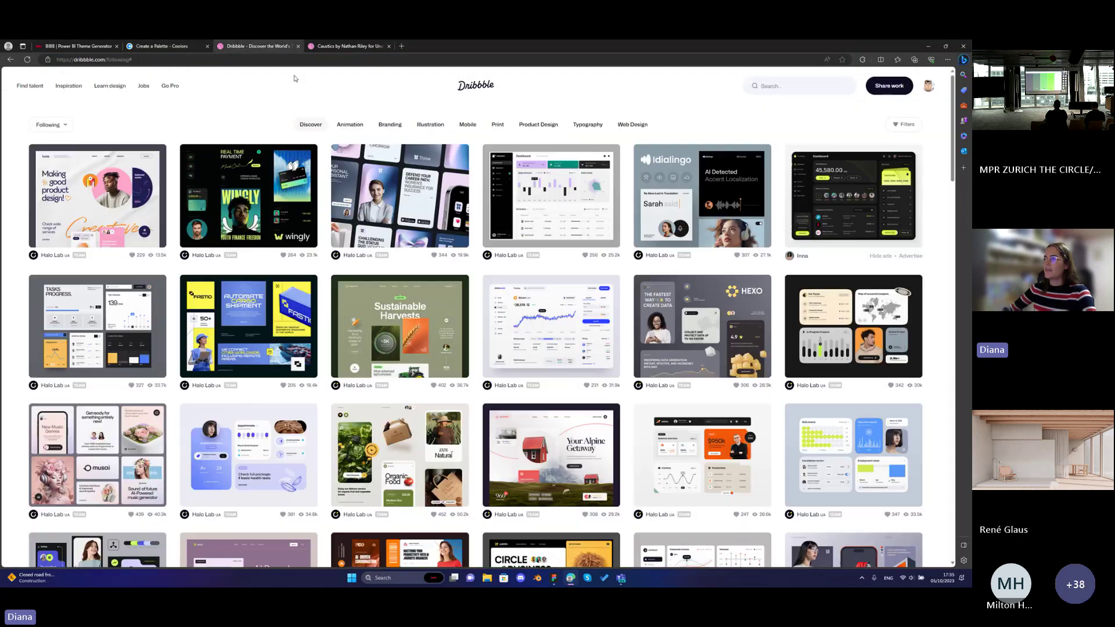
scroll(323, 160, "down", 3)
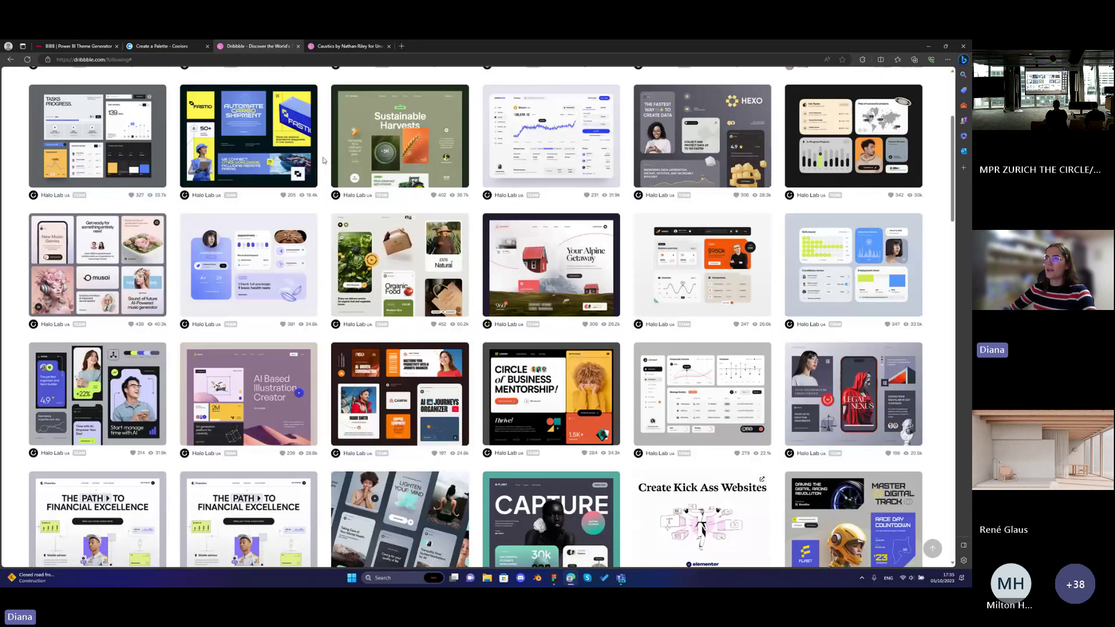
scroll(324, 160, "up", 3)
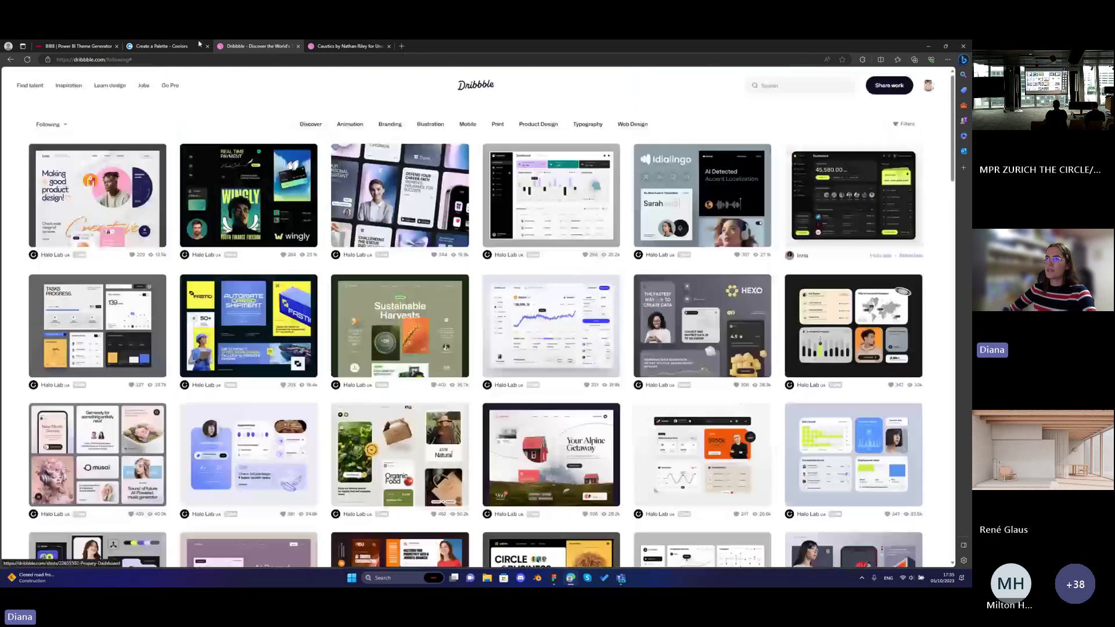
left_click(87, 48)
scroll(250, 99, "down", 1)
Try the teal-to-green trending palette on the theme.
left_click(250, 91)
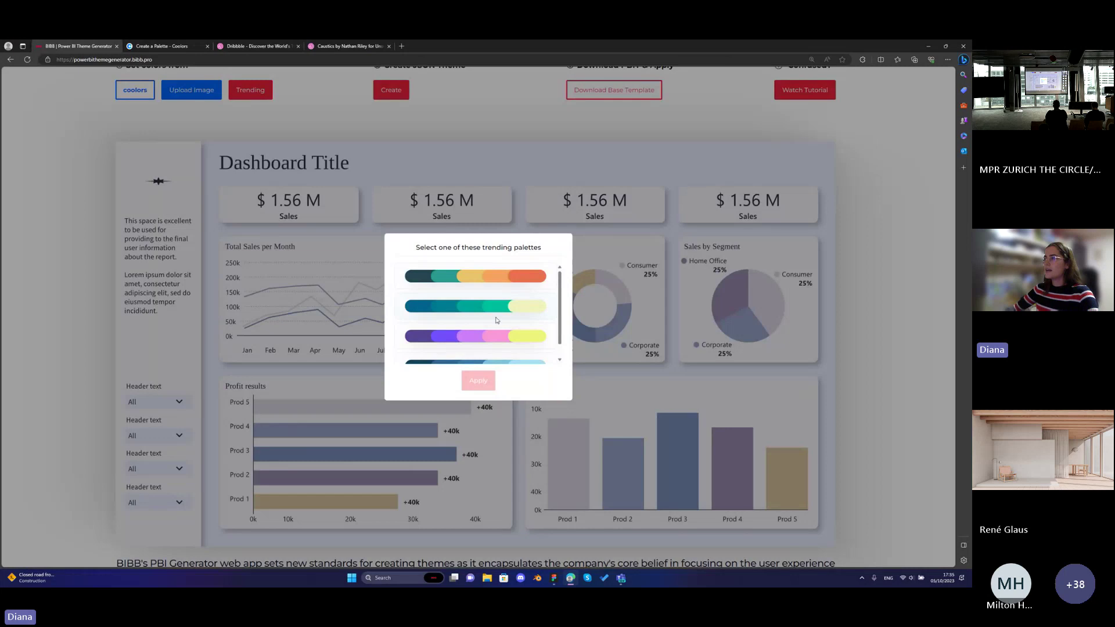
scroll(498, 290, "down", 1)
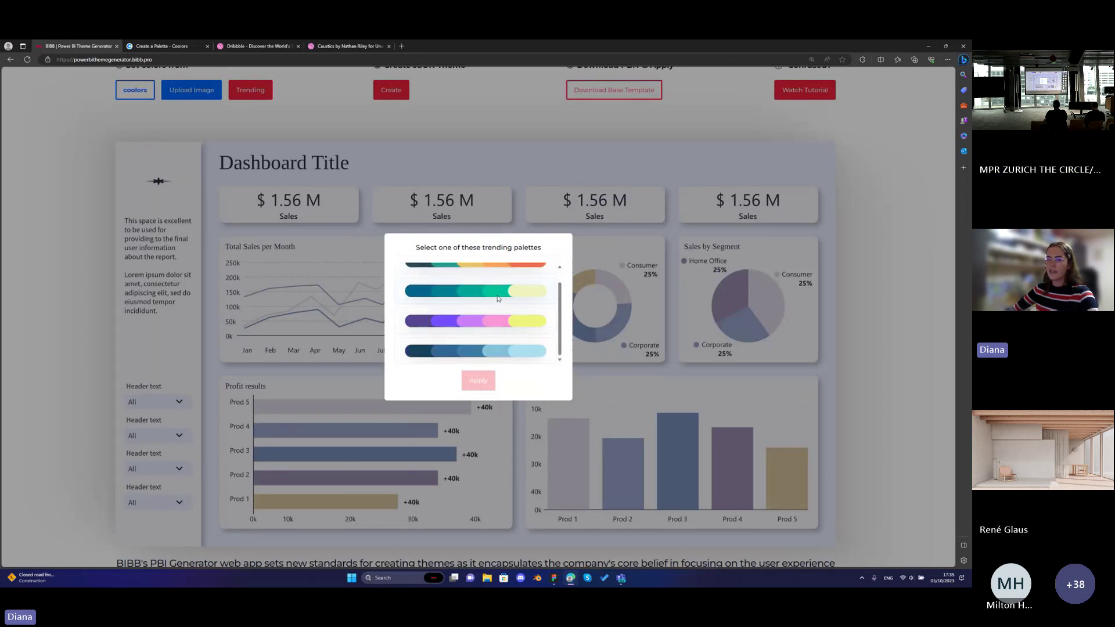
scroll(497, 299, "up", 1)
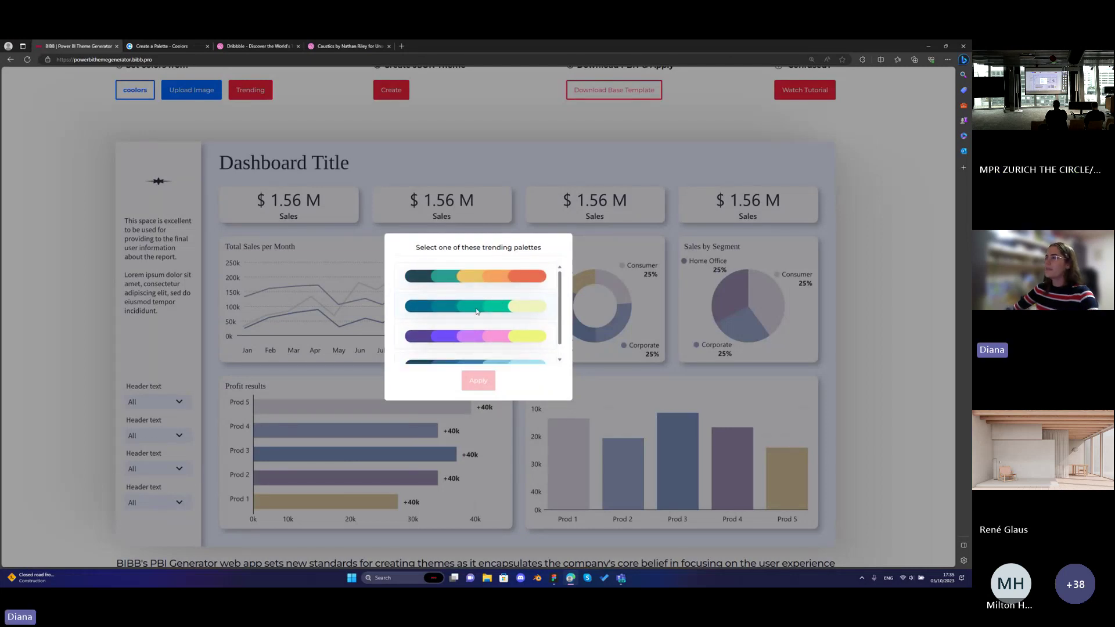
left_click(477, 311)
left_click(479, 381)
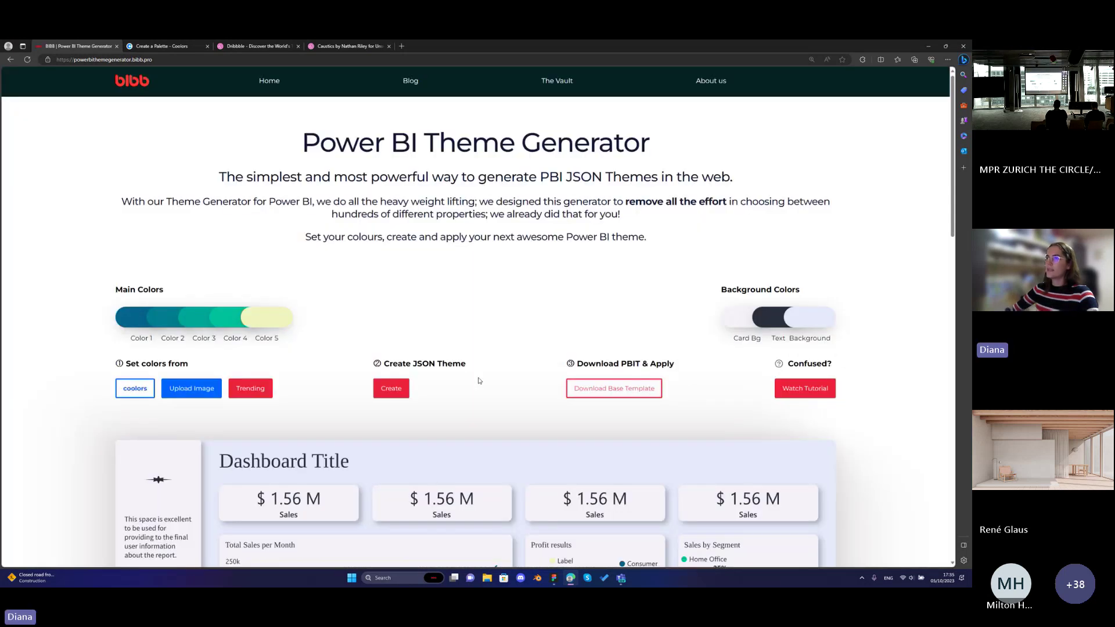
scroll(479, 380, "down", 6)
scroll(479, 380, "up", 3)
Replace it with the dark-to-light blue trending palette.
left_click(250, 163)
left_click(476, 351)
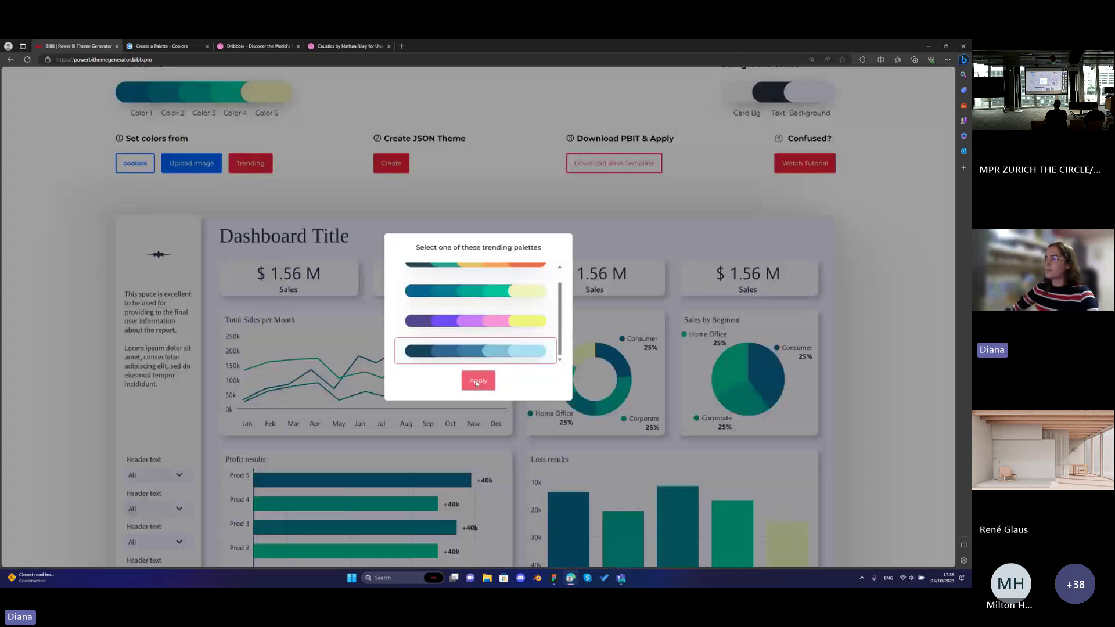
left_click(475, 381)
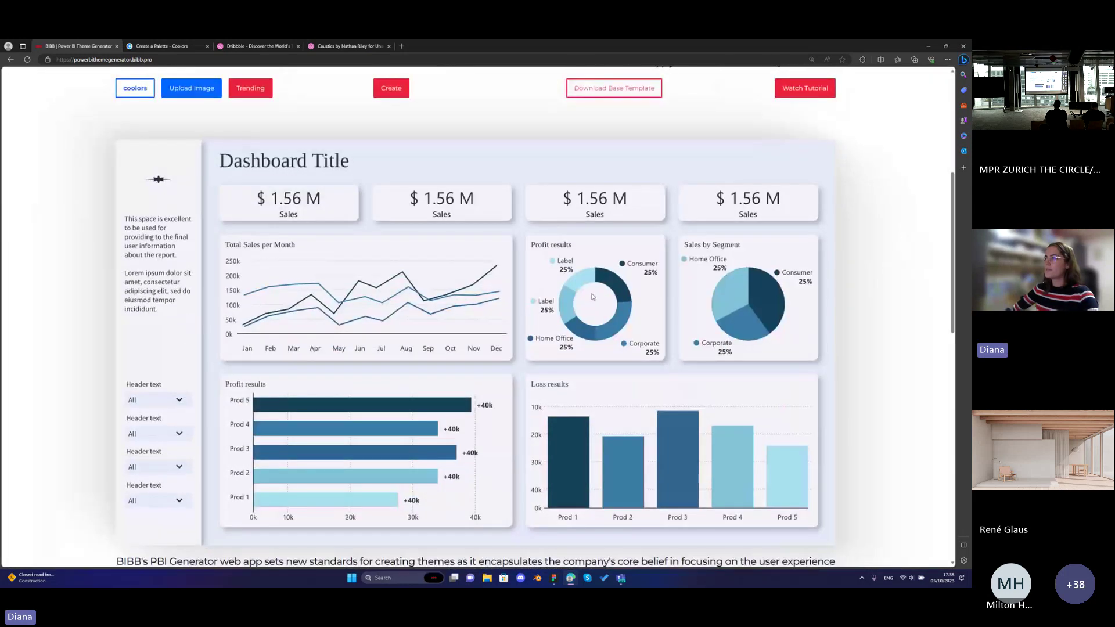
scroll(564, 301, "up", 1)
scroll(563, 301, "down", 1)
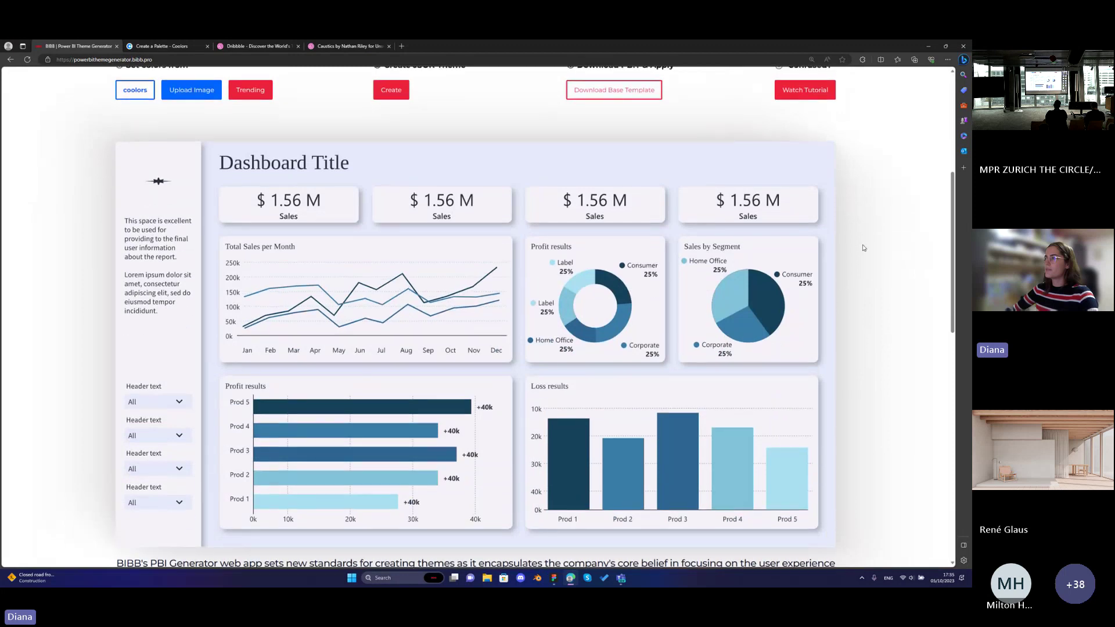
scroll(862, 248, "up", 1)
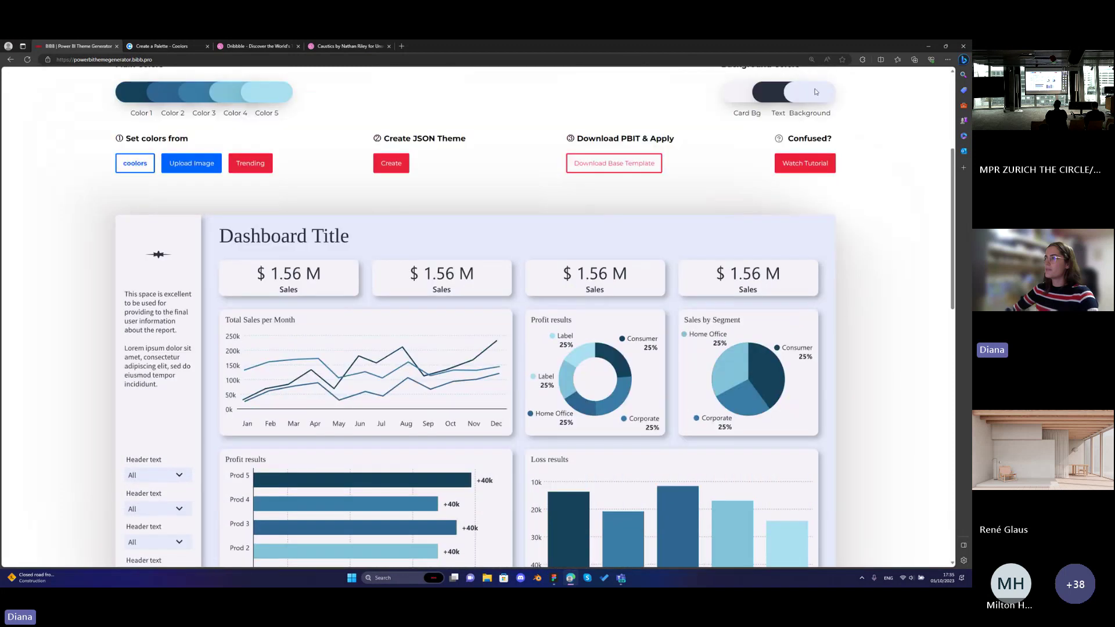
Copy Color 5's hex value #AAE0F0 without changing it.
left_click(287, 96)
left_click_drag(445, 360, 398, 363)
key("ctrl+c")
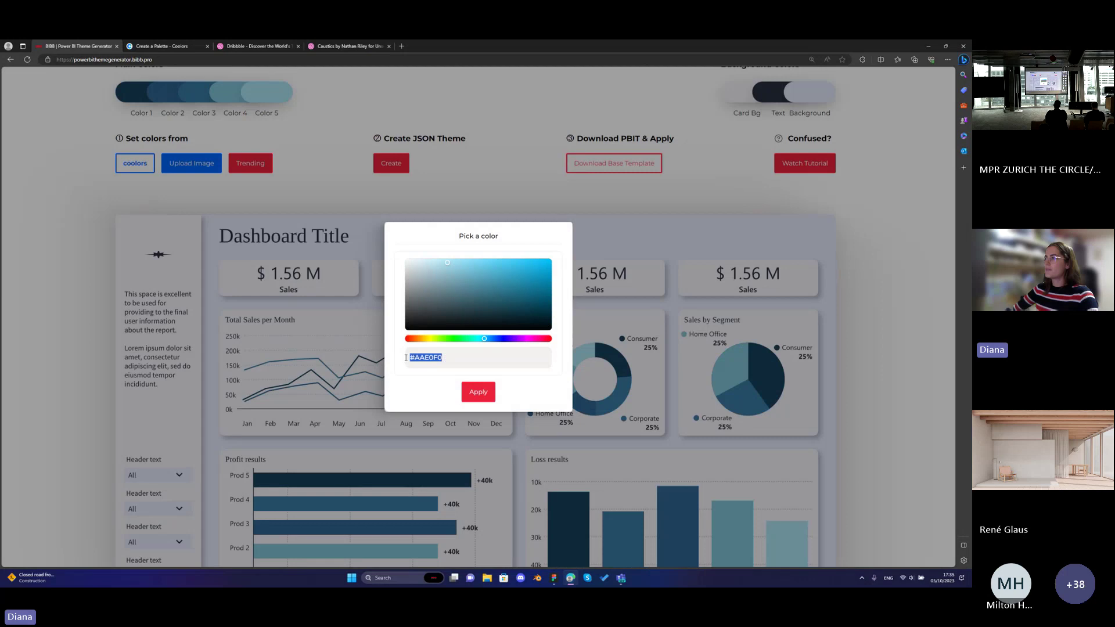
left_click(548, 197)
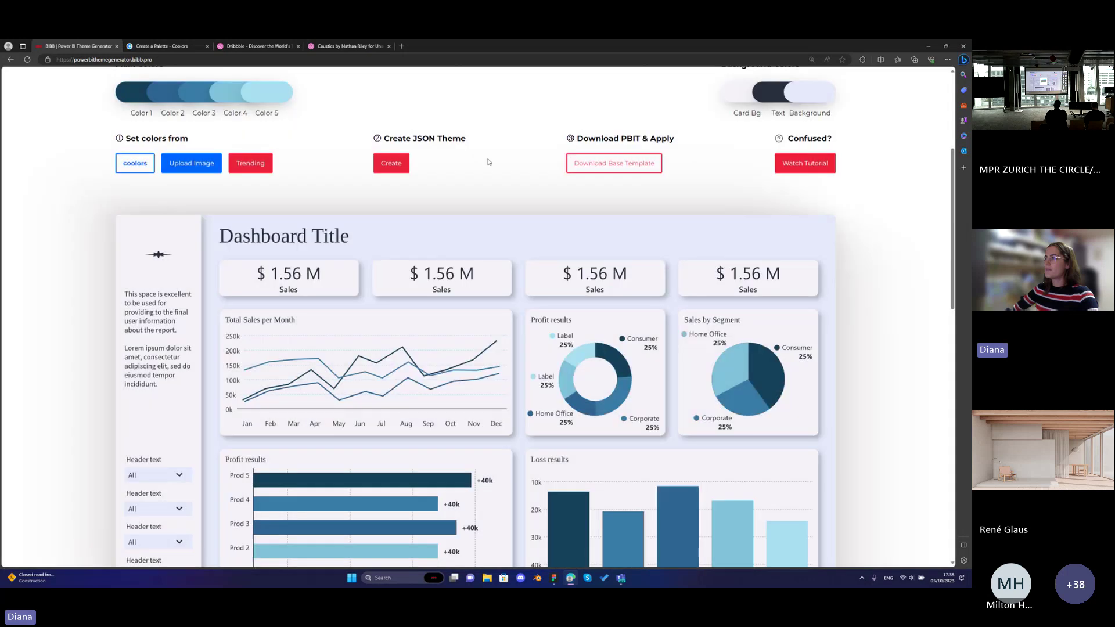
scroll(168, 127, "up", 1)
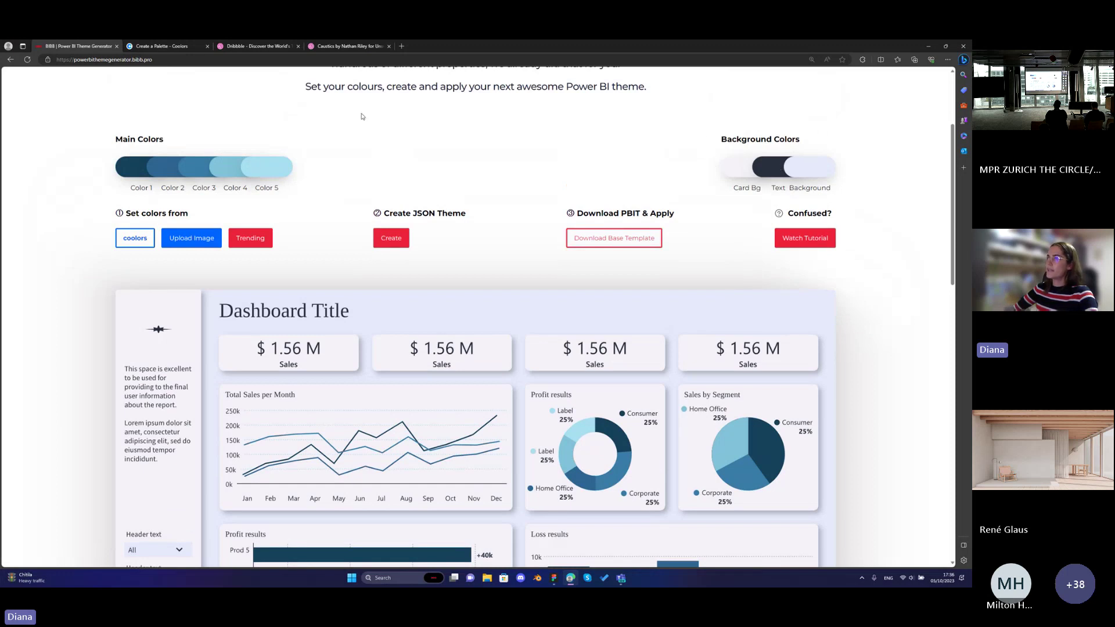
scroll(219, 193, "down", 3)
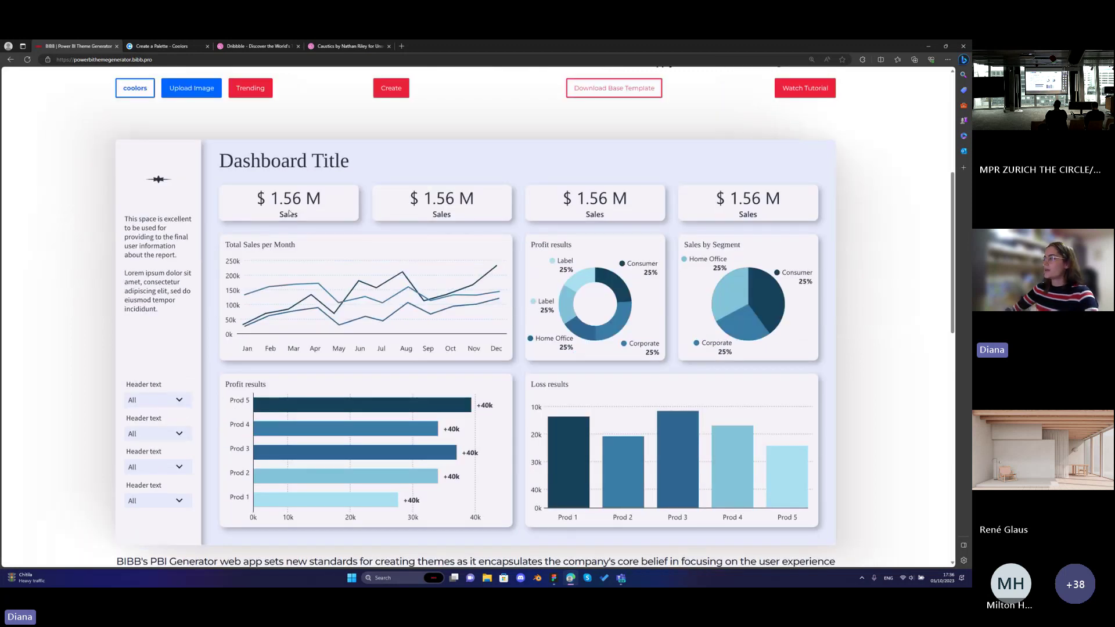
scroll(289, 214, "down", 2)
scroll(815, 170, "up", 5)
Paste #AAE0F0 as the report background and lighten it to icy blue #D7EBF2.
left_click(815, 170)
left_click_drag(444, 357, 408, 357)
key("ctrl+v")
left_click_drag(423, 265, 418, 262)
left_click(478, 392)
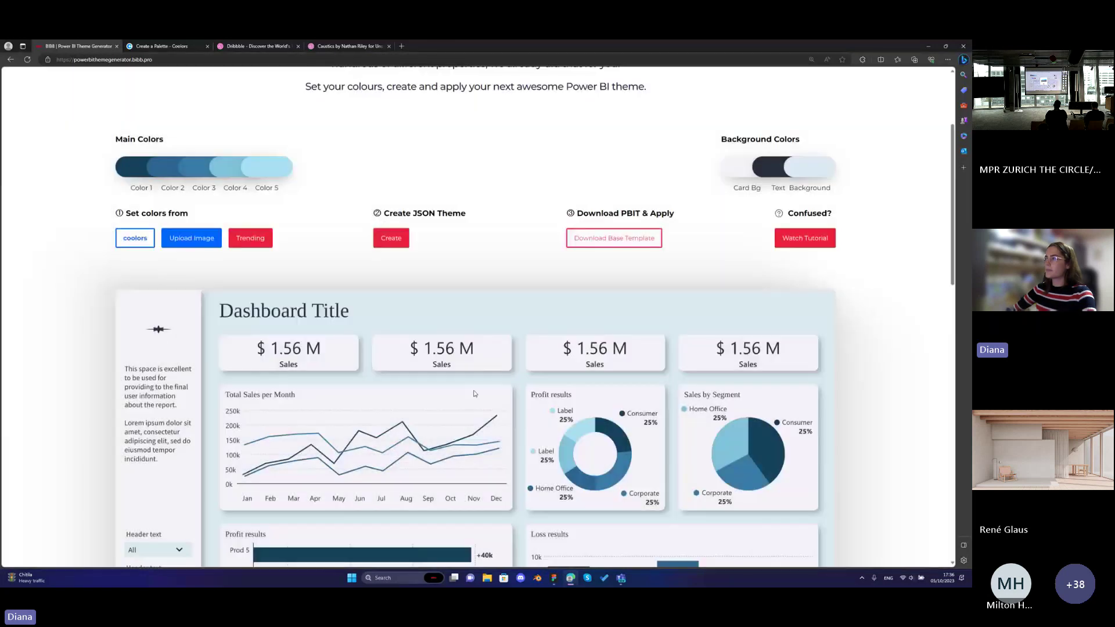
scroll(661, 185, "down", 3)
scroll(661, 184, "up", 1)
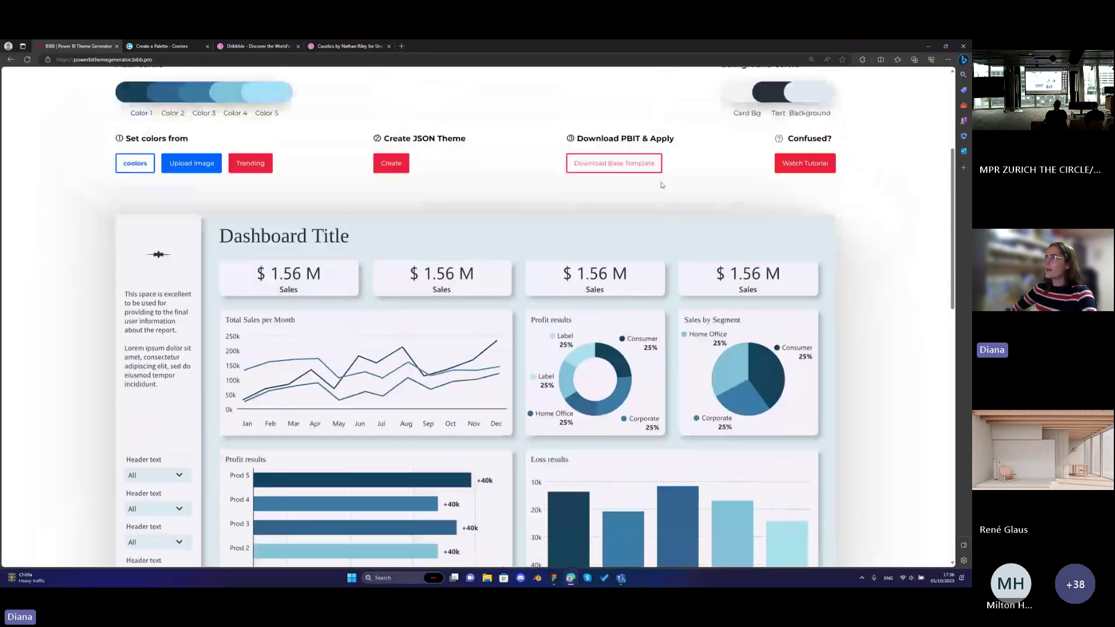
Paste #AAE0F0 into the card background and lighten it to near-white blue.
left_click(738, 91)
left_click_drag(444, 357, 393, 360)
key("ctrl+v")
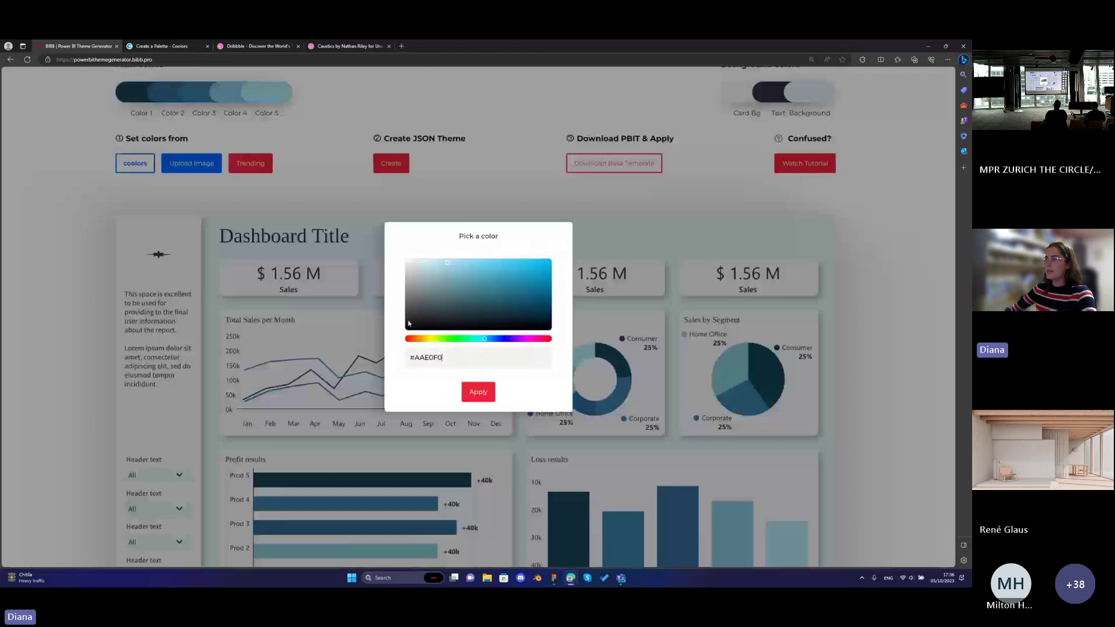
left_click_drag(428, 266, 408, 261)
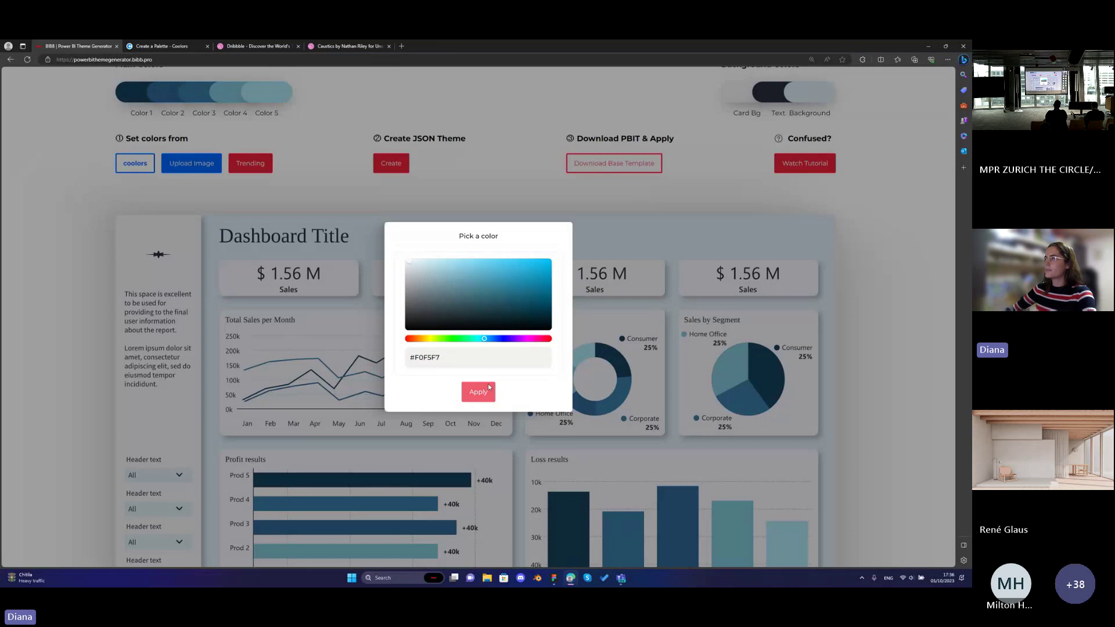
left_click(488, 388)
scroll(481, 328, "down", 2)
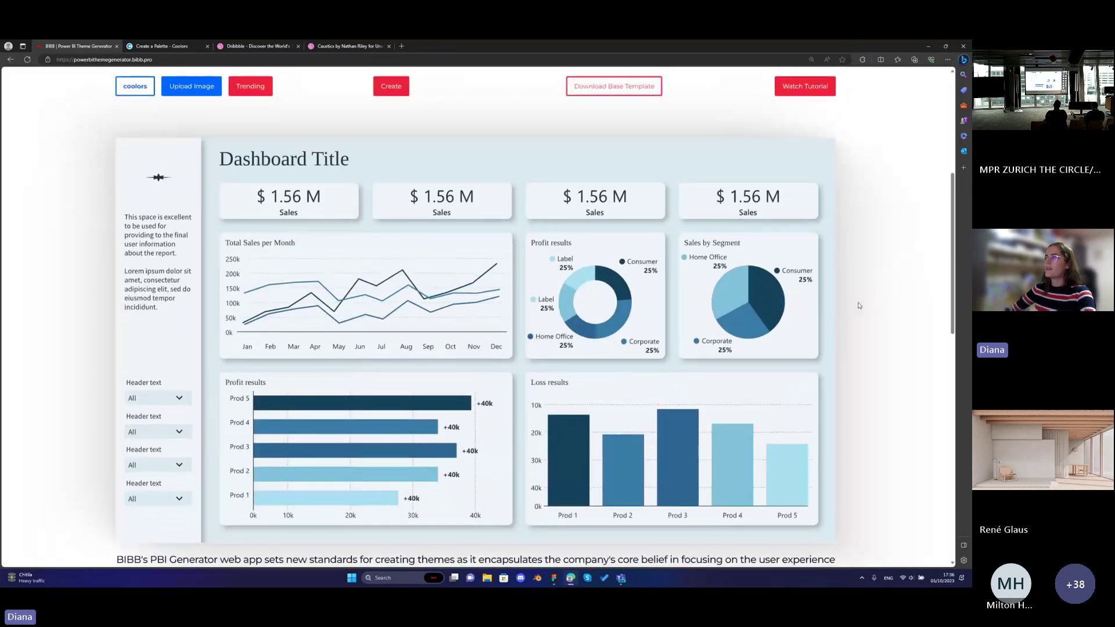
scroll(858, 306, "down", 2)
scroll(857, 305, "up", 2)
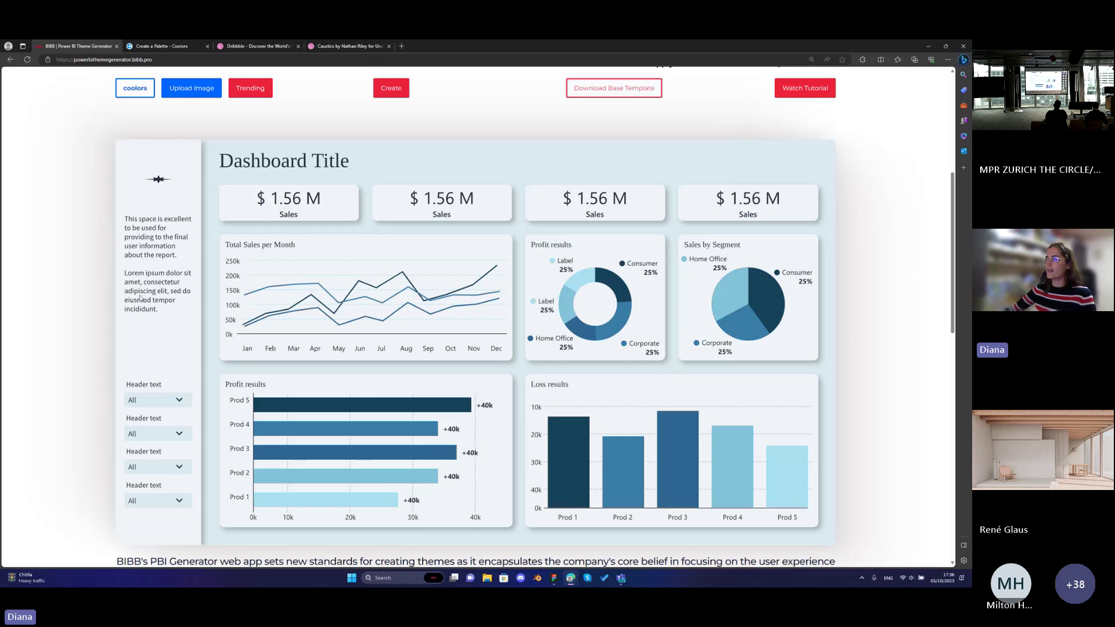
scroll(139, 299, "up", 1)
scroll(139, 298, "down", 1)
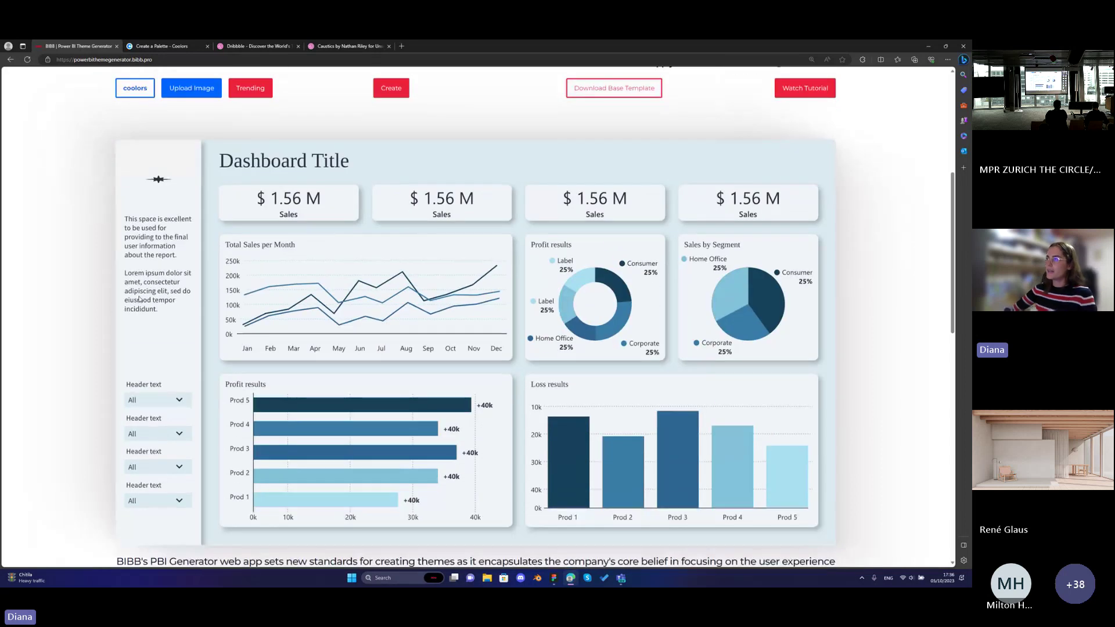
scroll(139, 298, "up", 1)
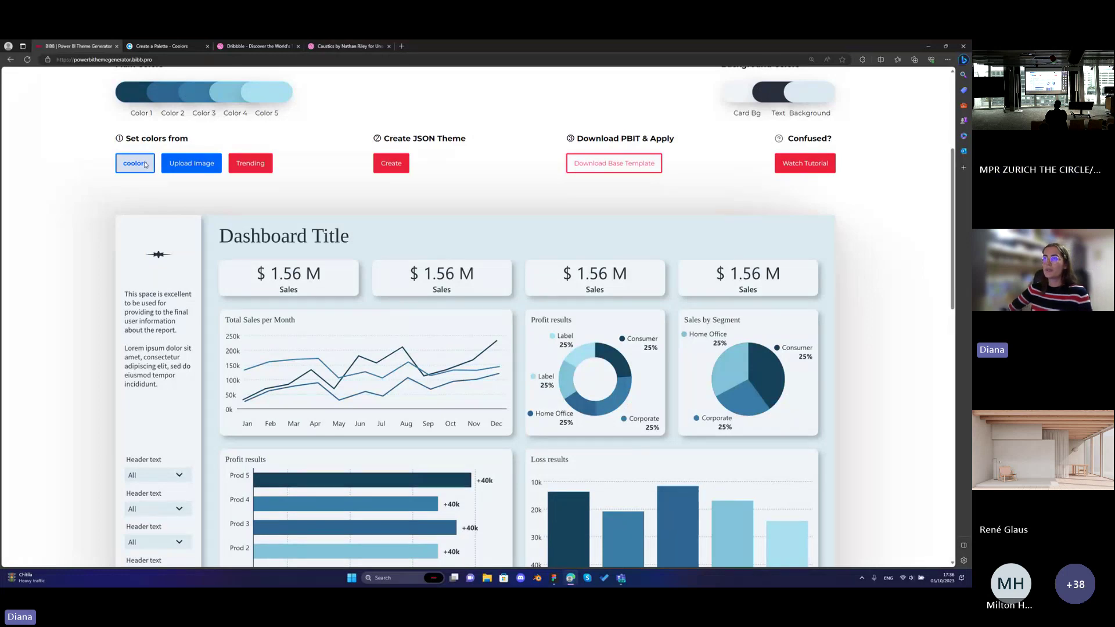
left_click(169, 50)
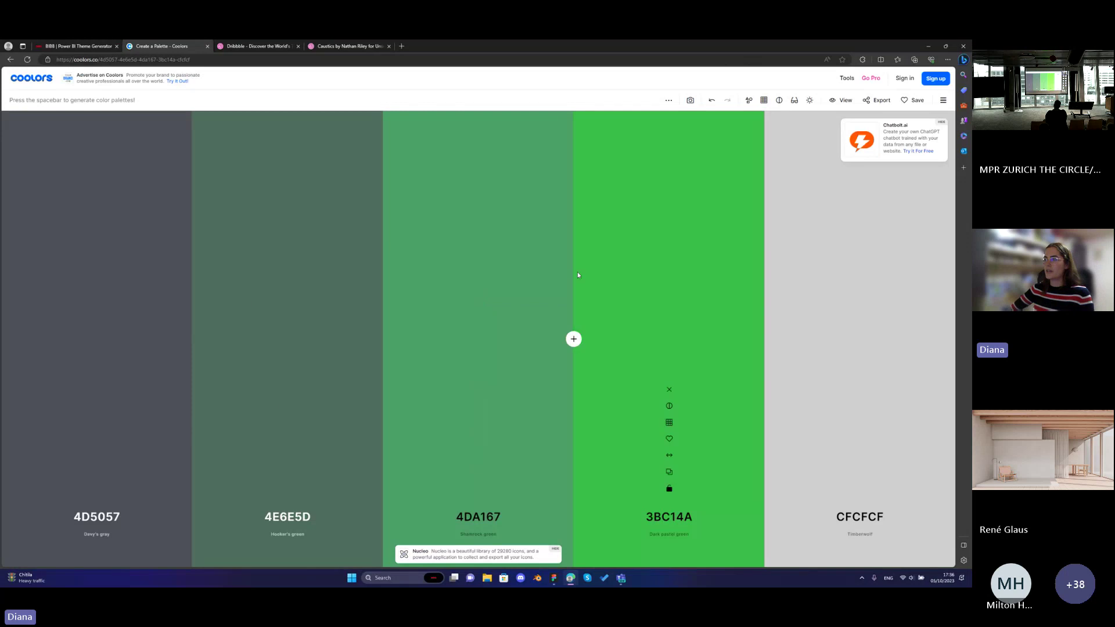
left_click(259, 47)
scroll(476, 313, "down", 5)
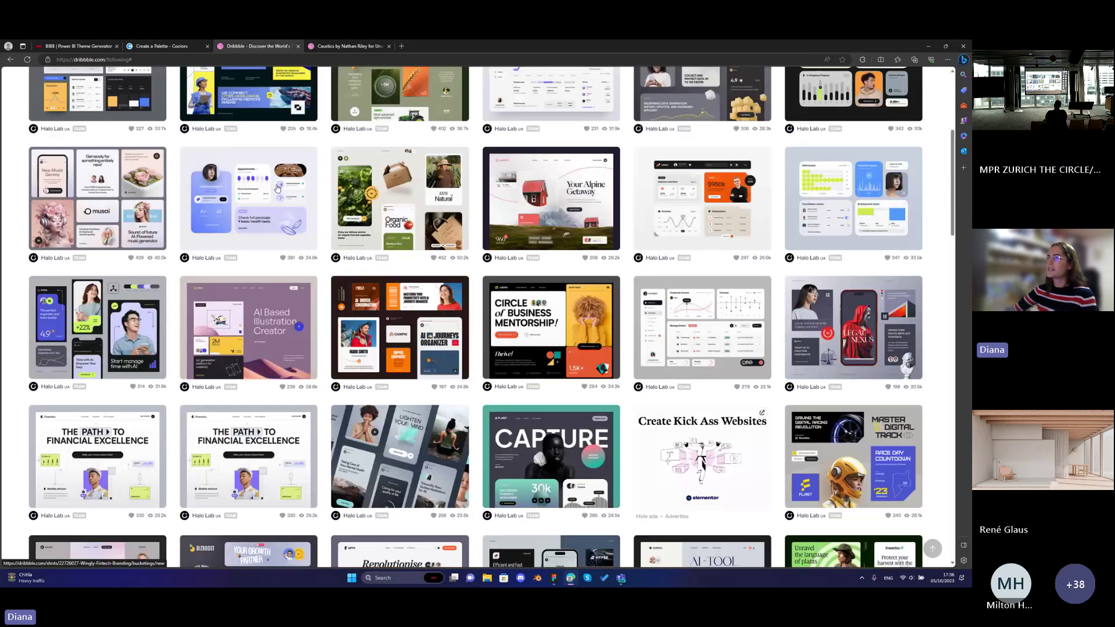
scroll(476, 314, "down", 5)
left_click(77, 48)
scroll(302, 279, "up", 1)
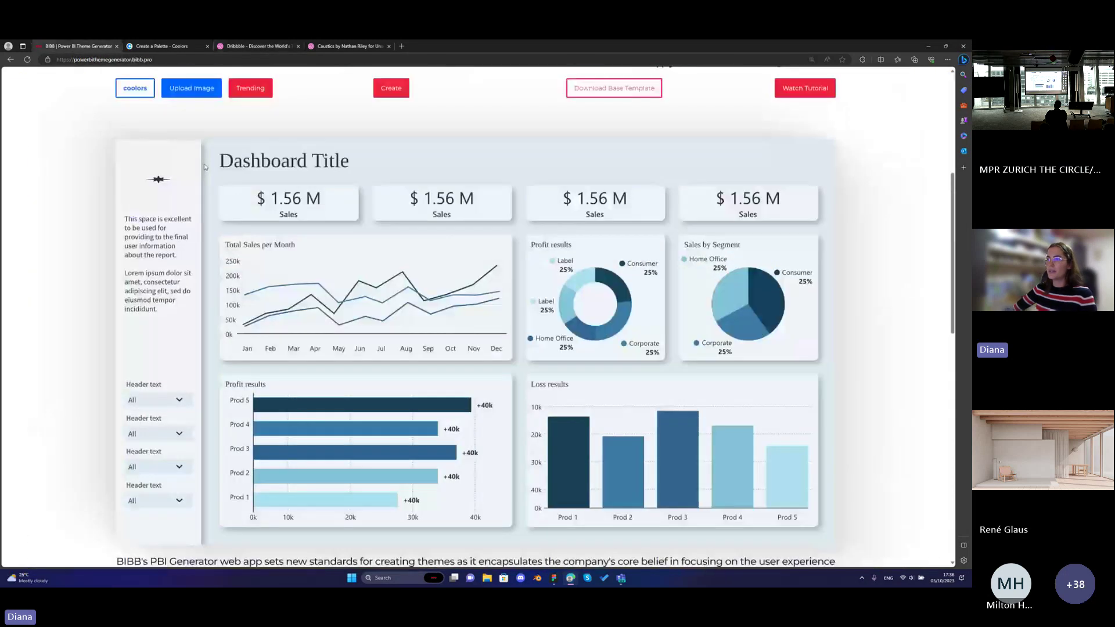
scroll(302, 279, "up", 3)
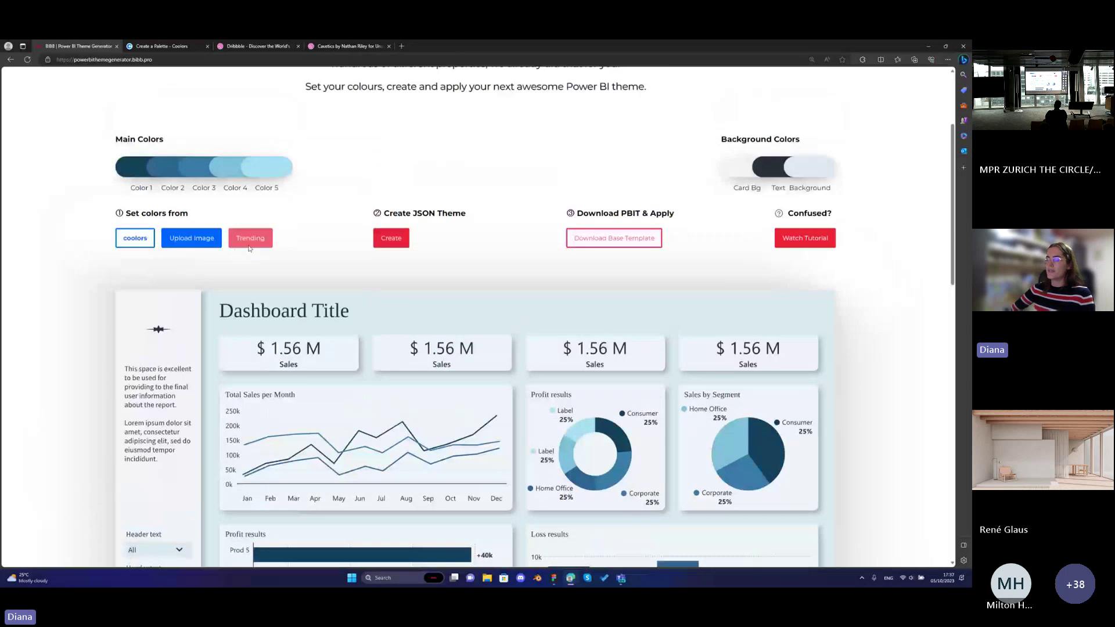
scroll(250, 248, "down", 3)
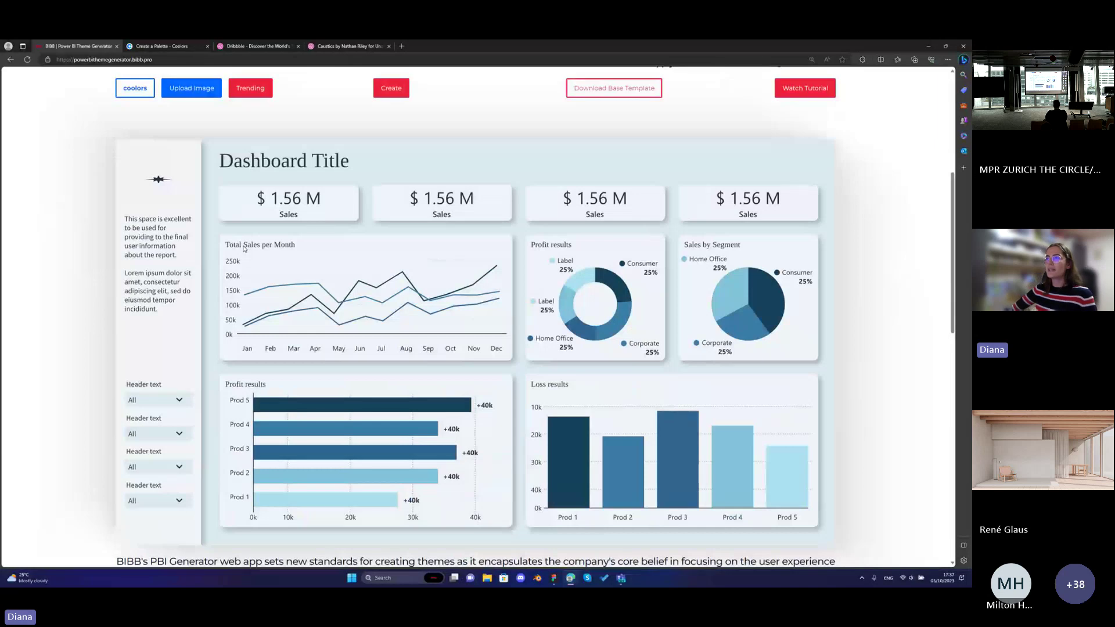
scroll(243, 248, "up", 2)
scroll(244, 249, "down", 2)
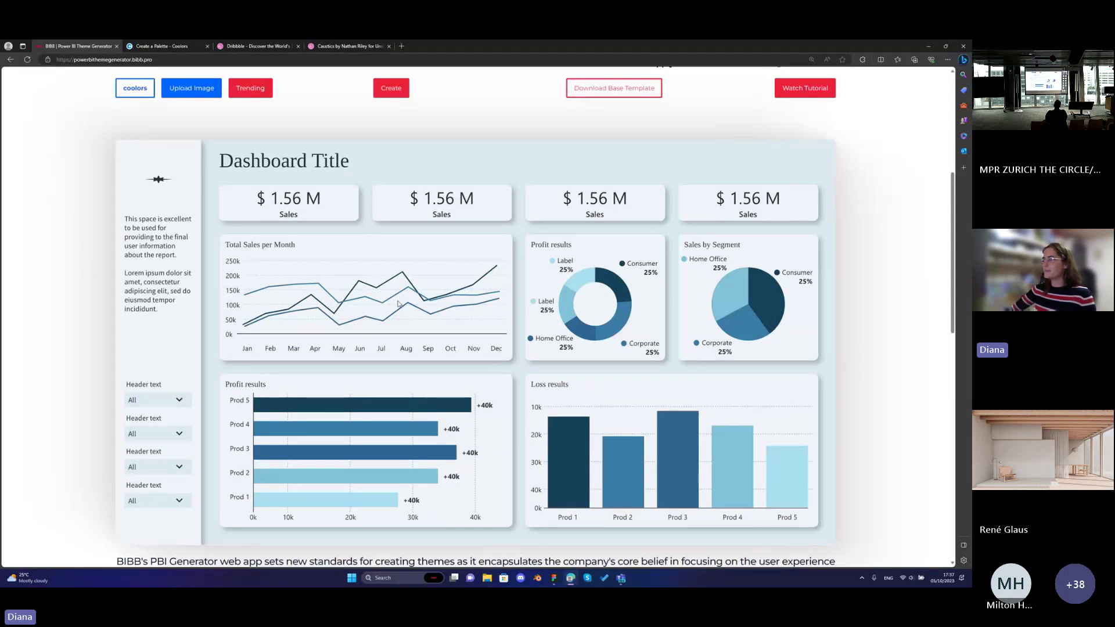
scroll(356, 240, "up", 1)
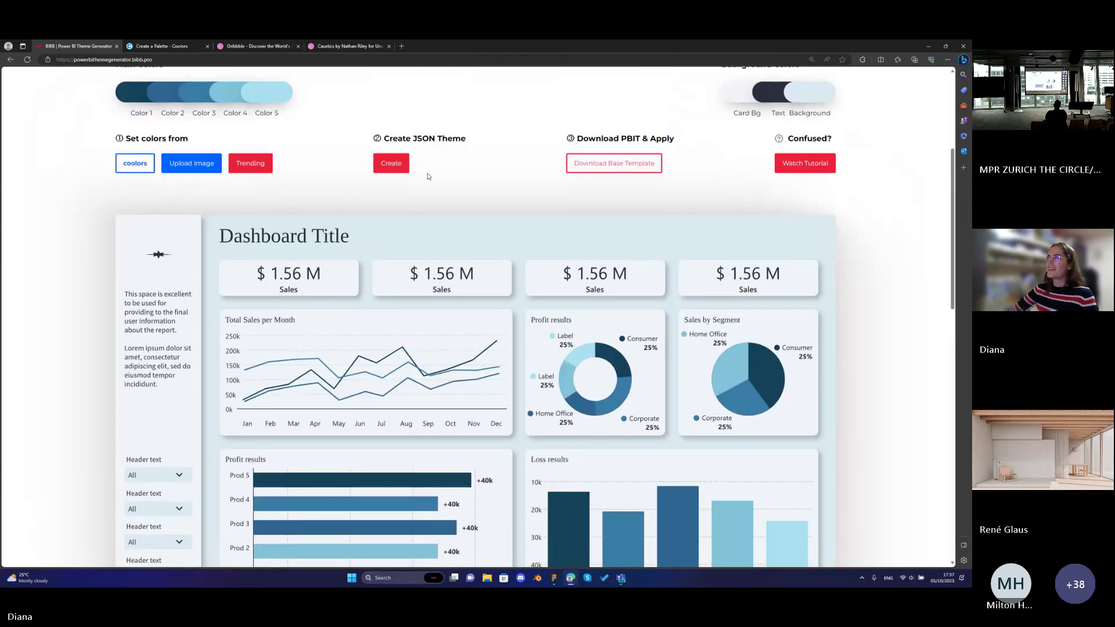
Stop sharing and load powerbithemegenerator.bibb.pro in a new Edge tab.
left_click(525, 48)
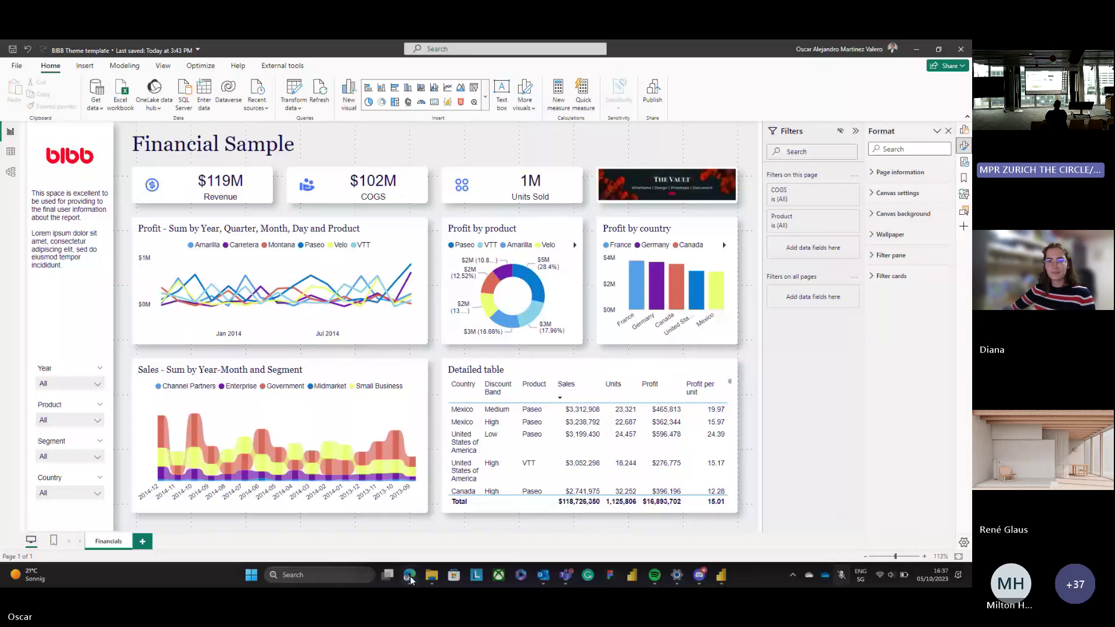
left_click(410, 576)
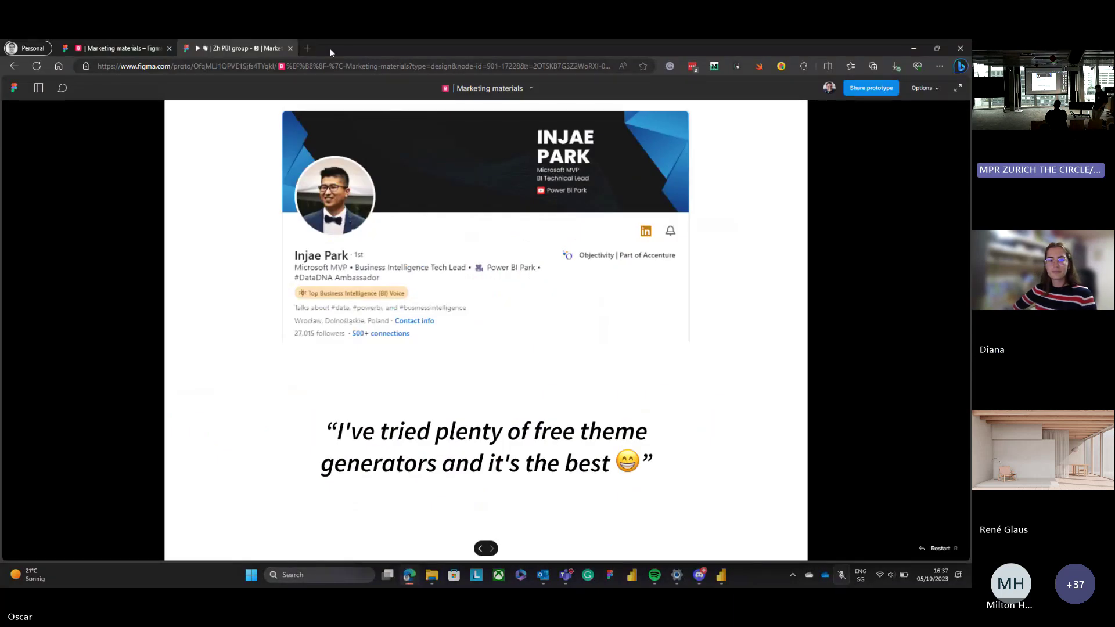
left_click(305, 50)
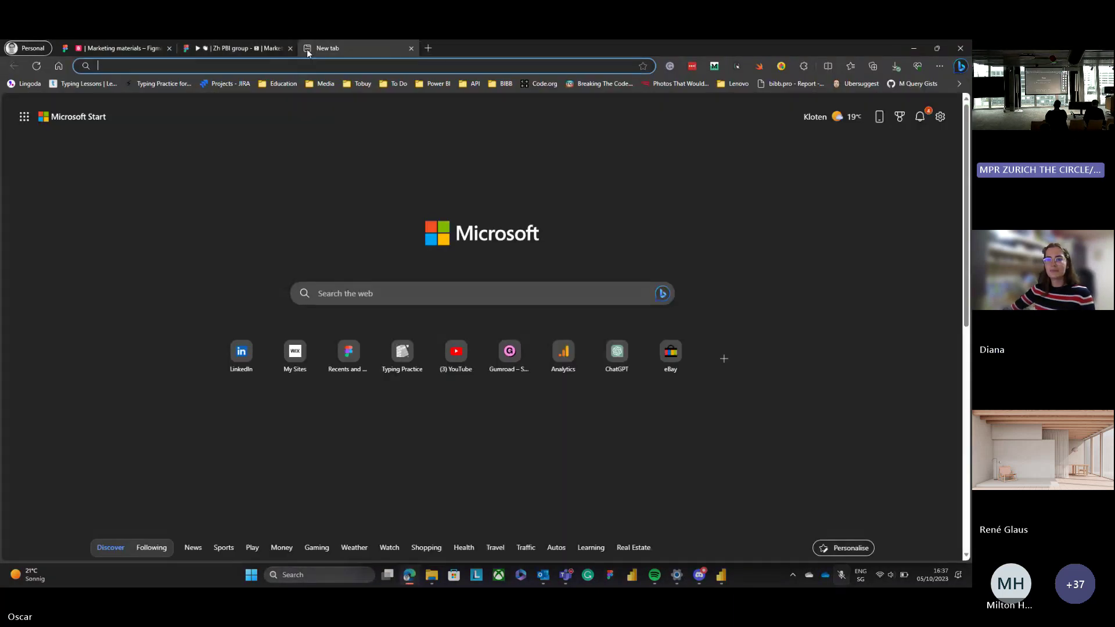
type("a")
key("BackSpace")
key("BackSpace")
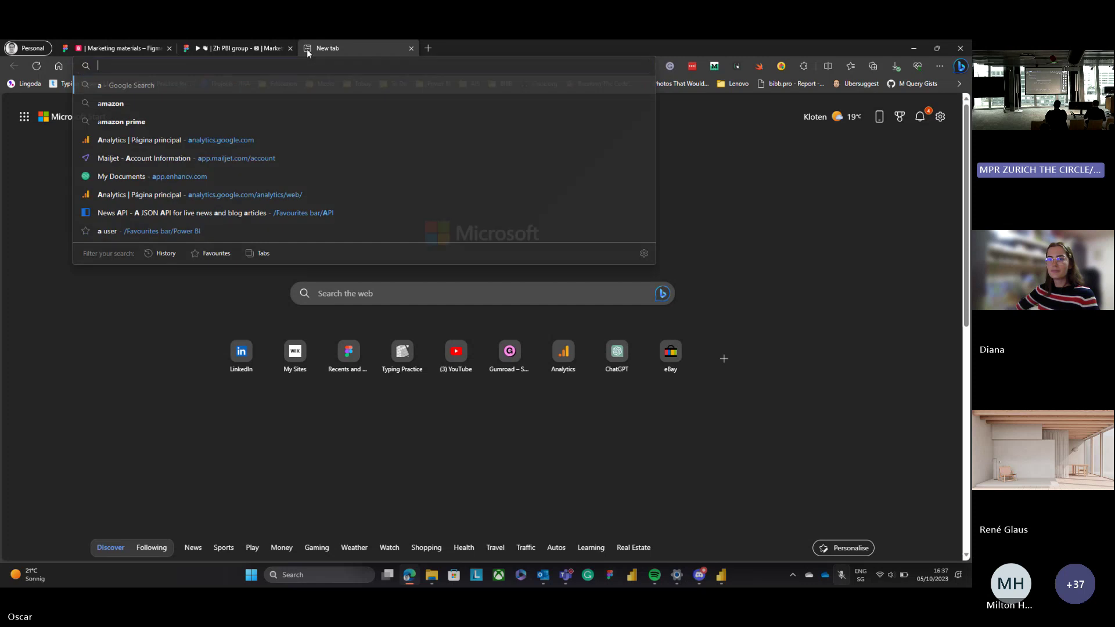
type("powerbithemegenerator.bibb.pro")
key("Return")
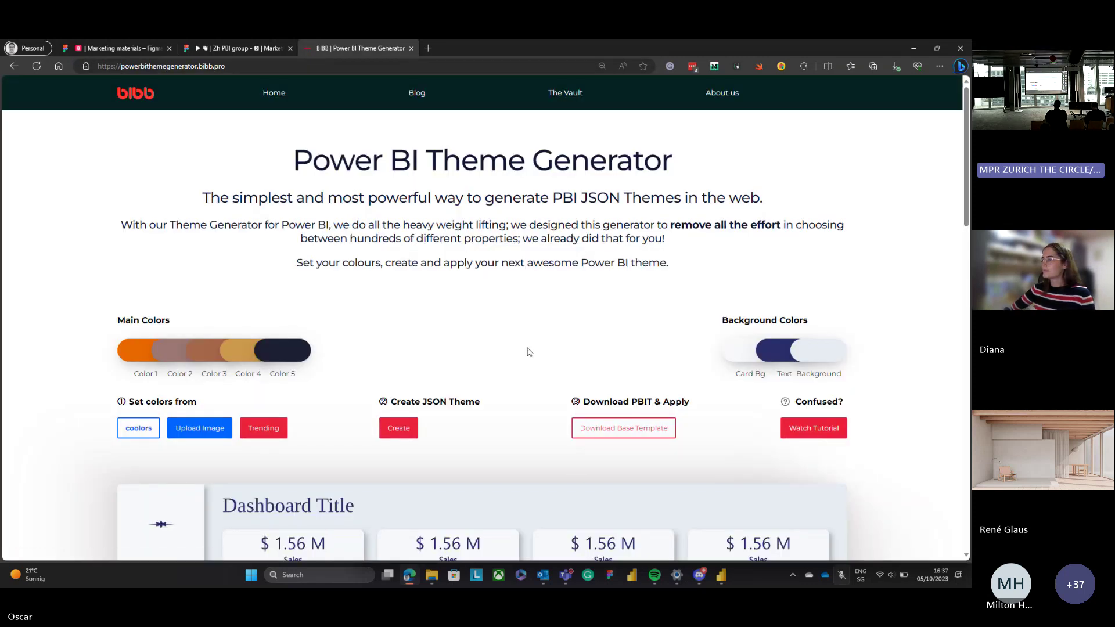
Apply the purple, violet, lilac, pink and yellow trending palette to the main colours.
scroll(267, 180, "down", 4)
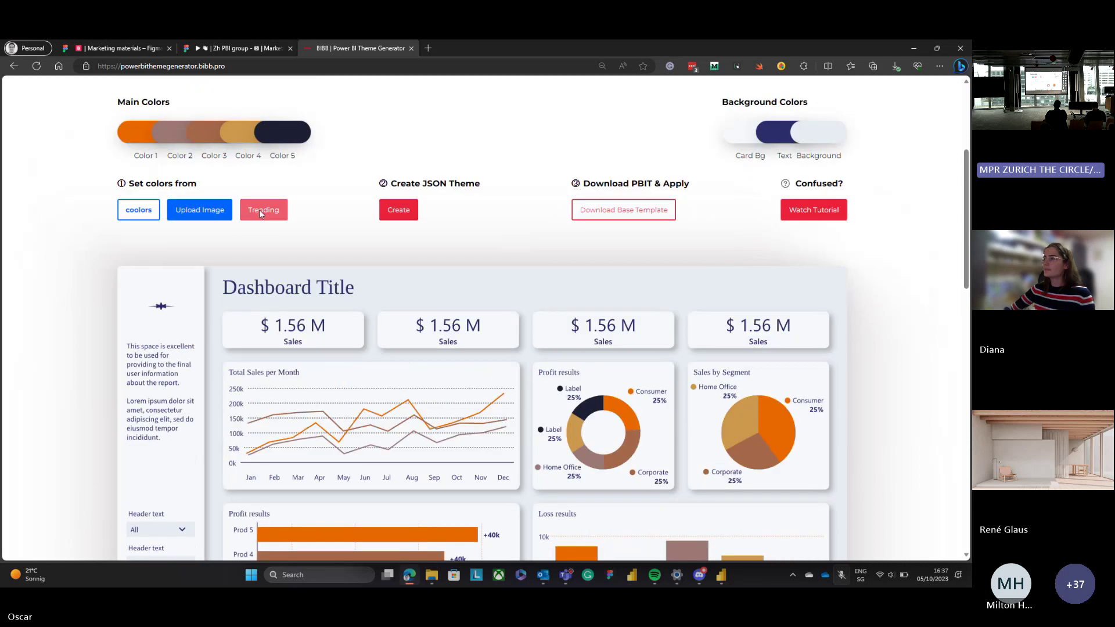
left_click(264, 209)
scroll(488, 325, "down", 2)
left_click(488, 323)
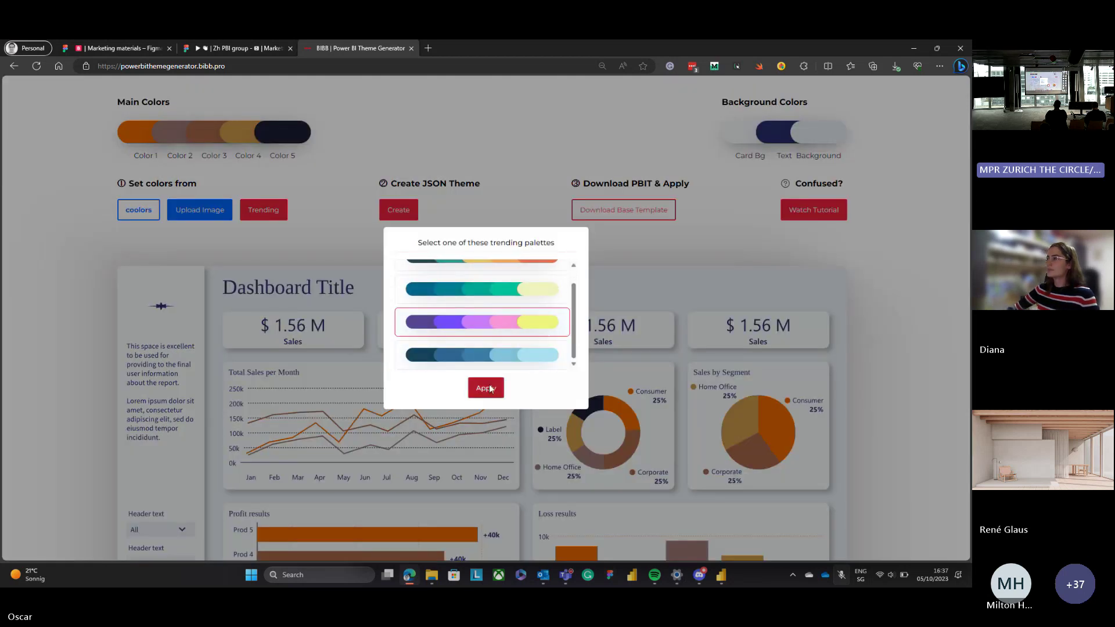
left_click(485, 387)
scroll(542, 203, "down", 5)
scroll(543, 202, "up", 5)
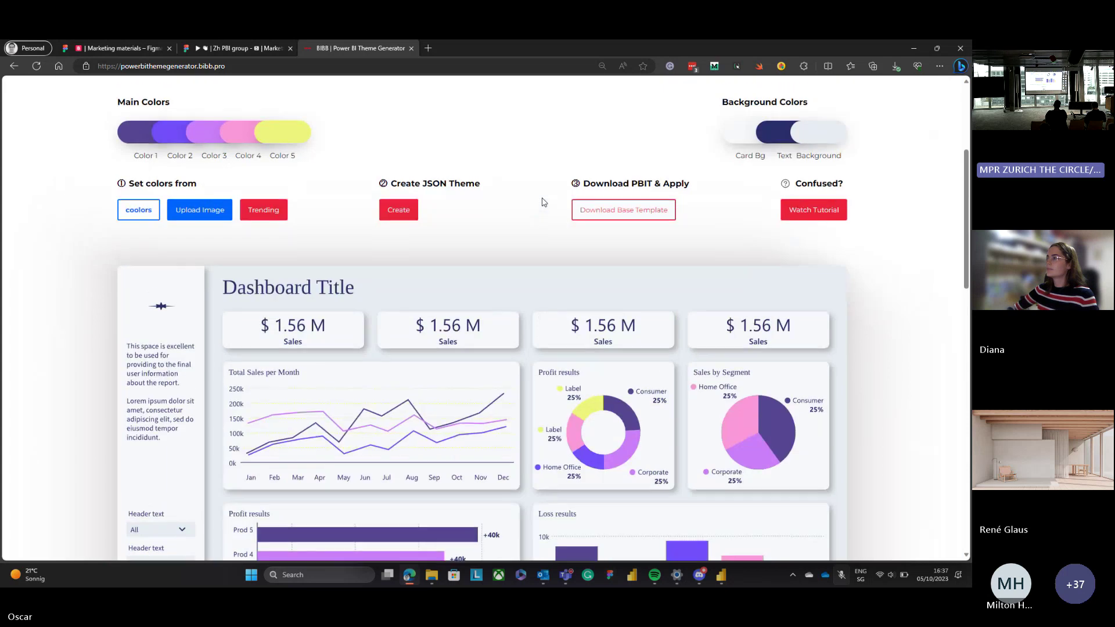
scroll(532, 207, "down", 1)
scroll(316, 226, "up", 4)
scroll(470, 279, "down", 2)
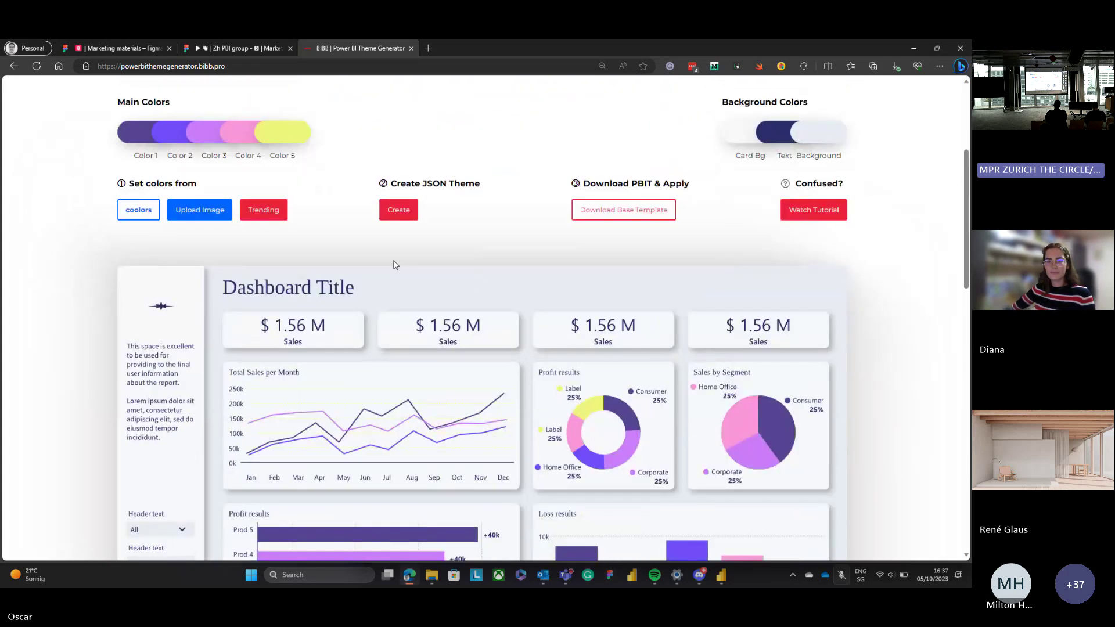
Create the Power BI JSON theme from the purple palette, entering an e-mail address and accepting the terms.
left_click(408, 220)
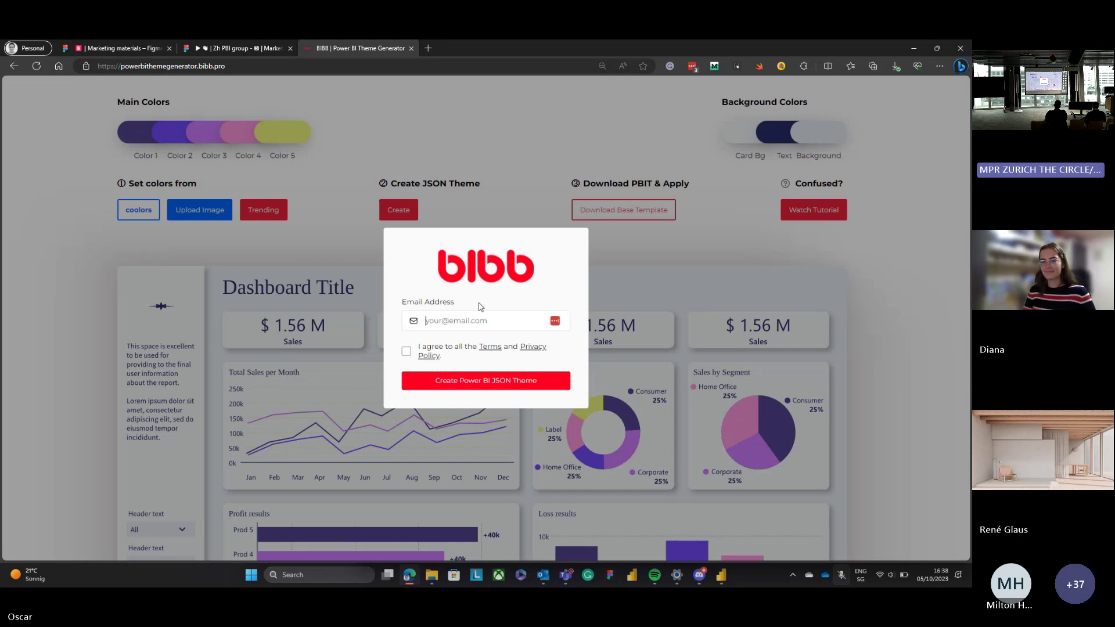
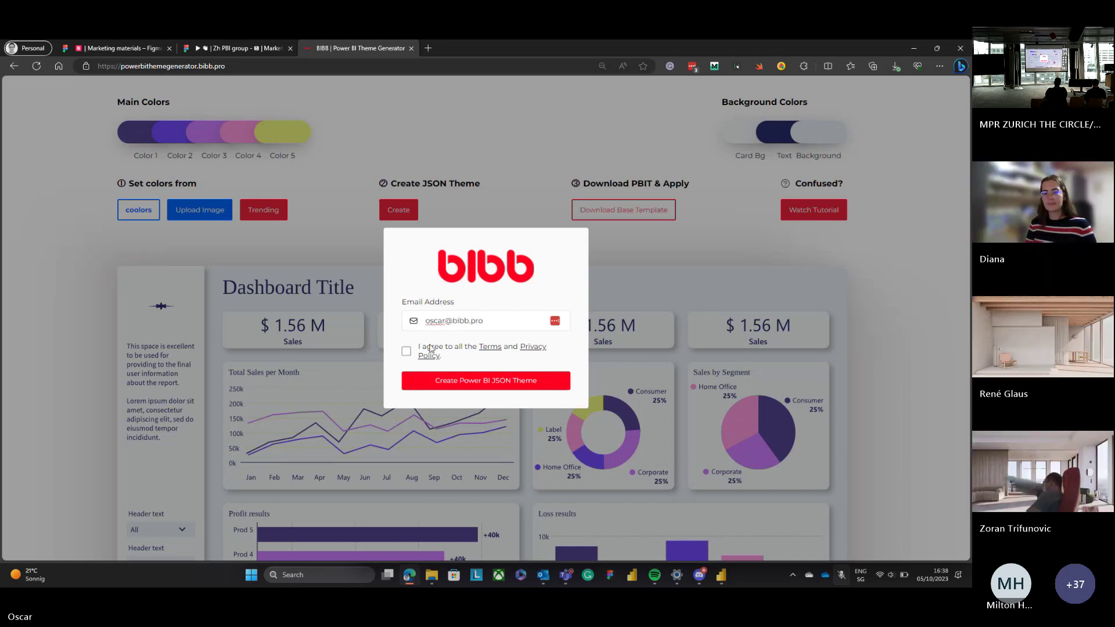
left_click(406, 352)
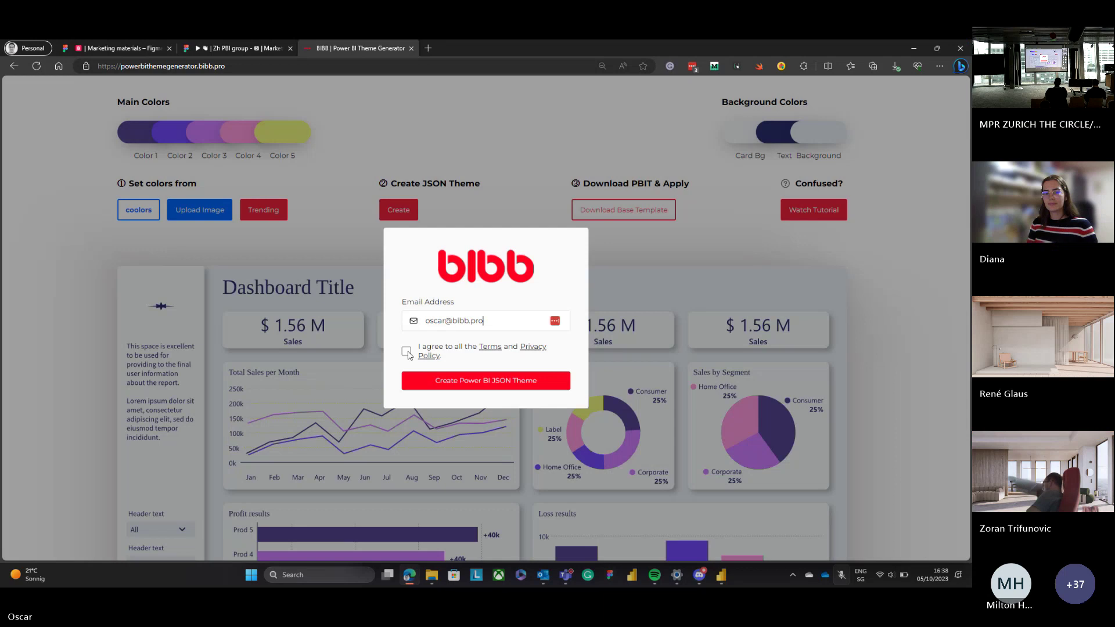
left_click(441, 382)
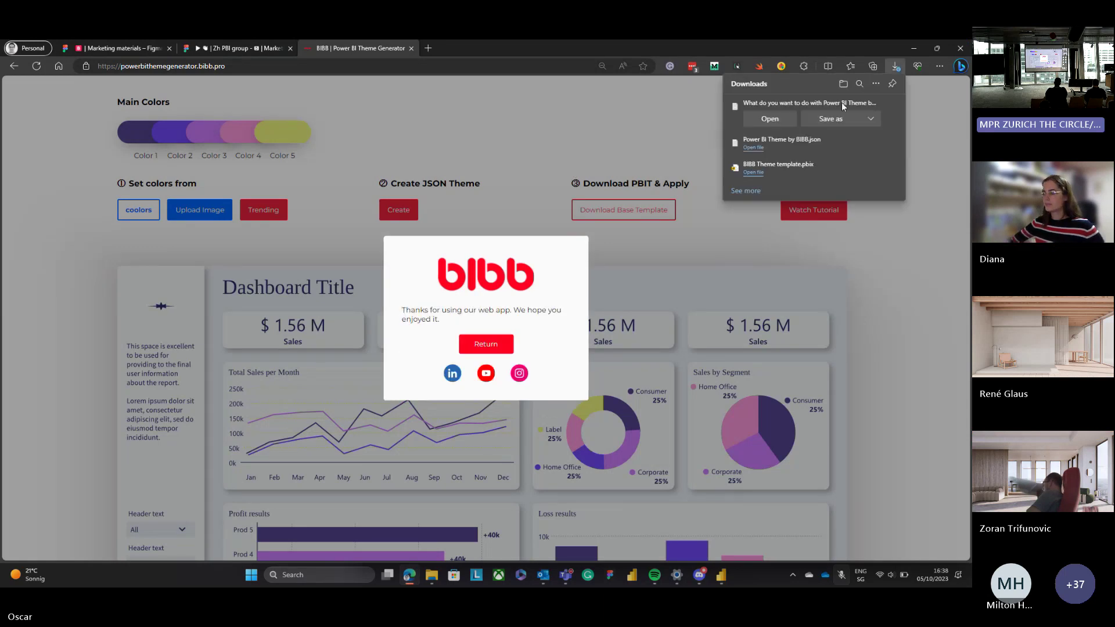
Save the download as Power BI Theme by BIBB.json in Temp erase, replacing the existing file.
left_click(830, 118)
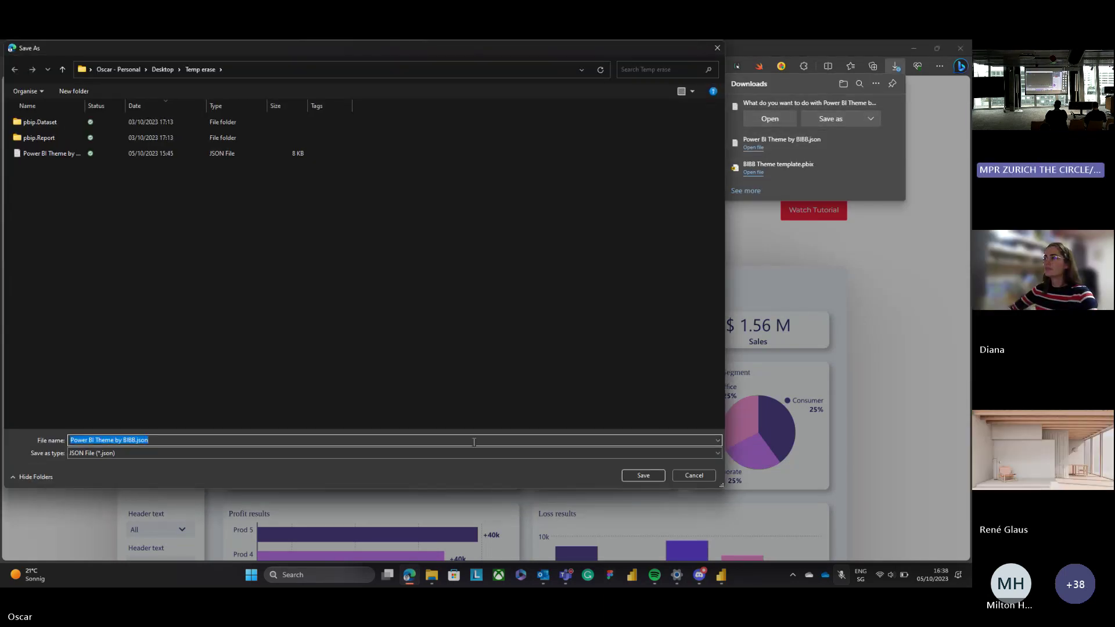
left_click(655, 475)
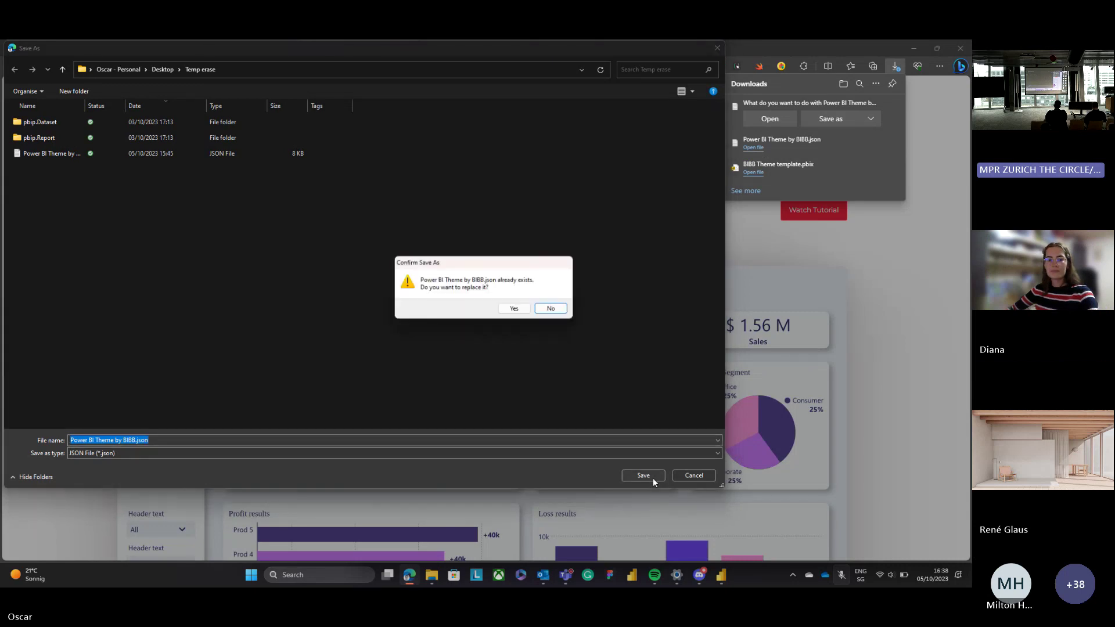
left_click(514, 309)
Cycle through the open windows and dismiss the generator's thank-you popup.
key("ctrl+shift+Tab")
key("alt+Tab")
key("alt+Tab")
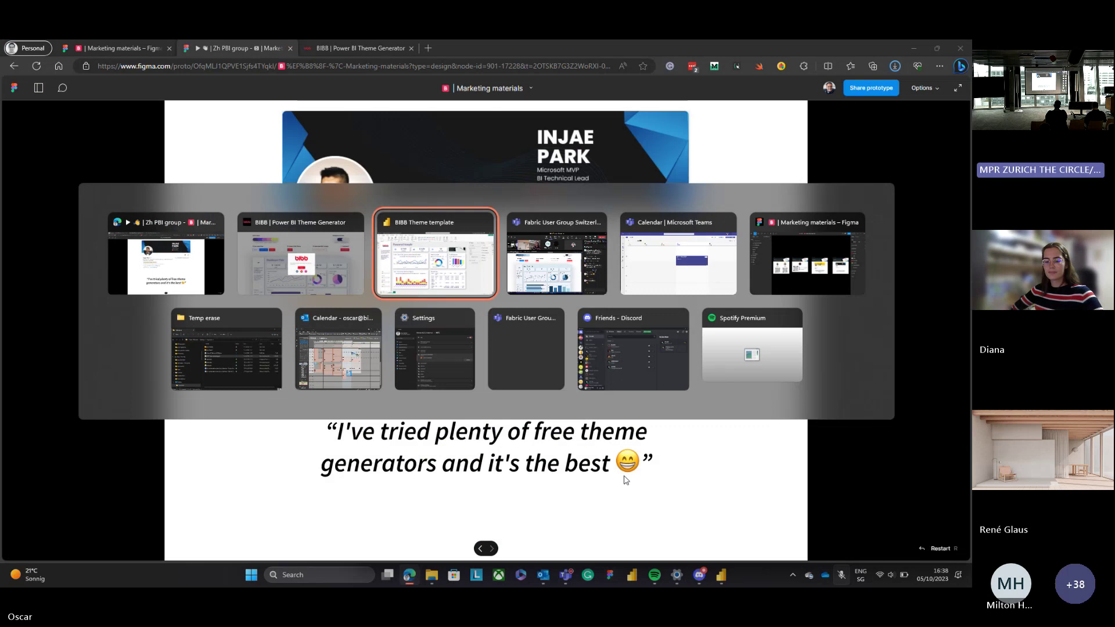
key("alt+Tab")
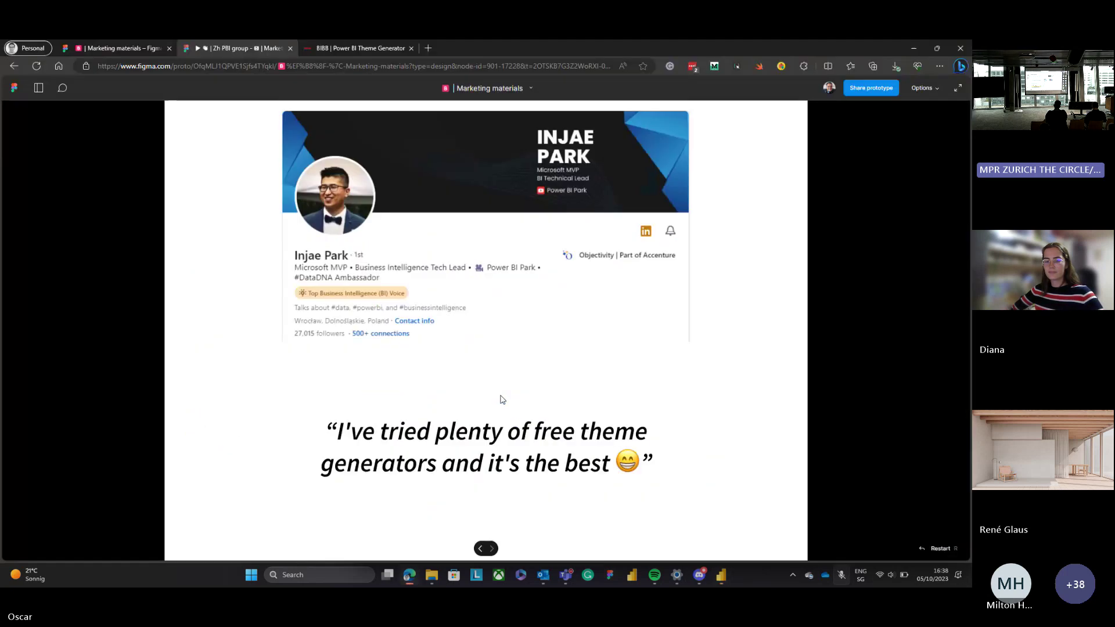
left_click(370, 54)
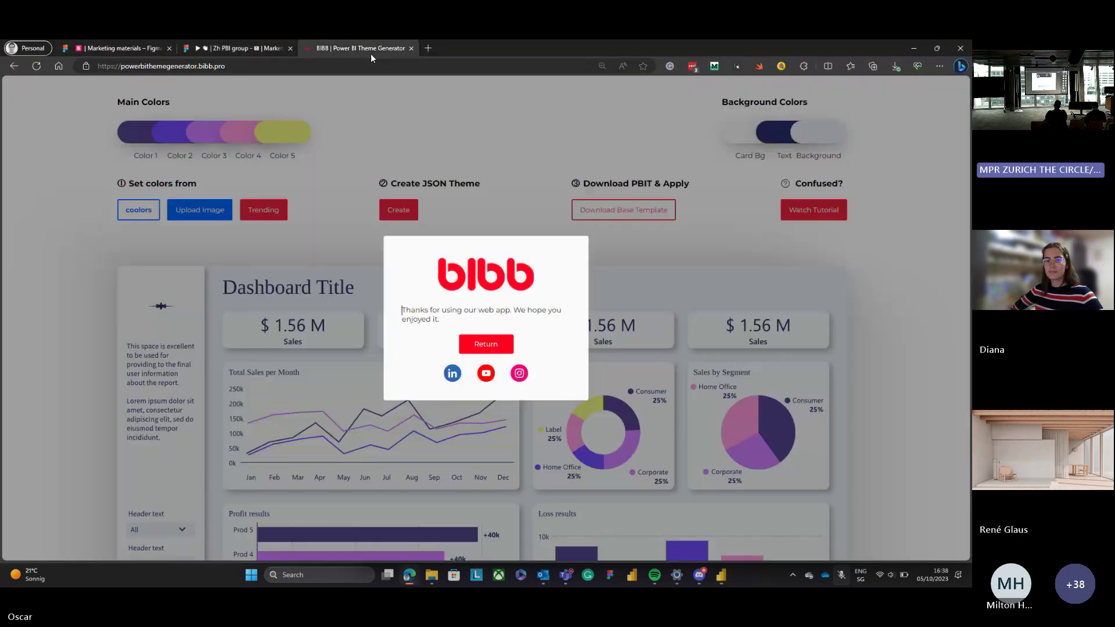
left_click(653, 241)
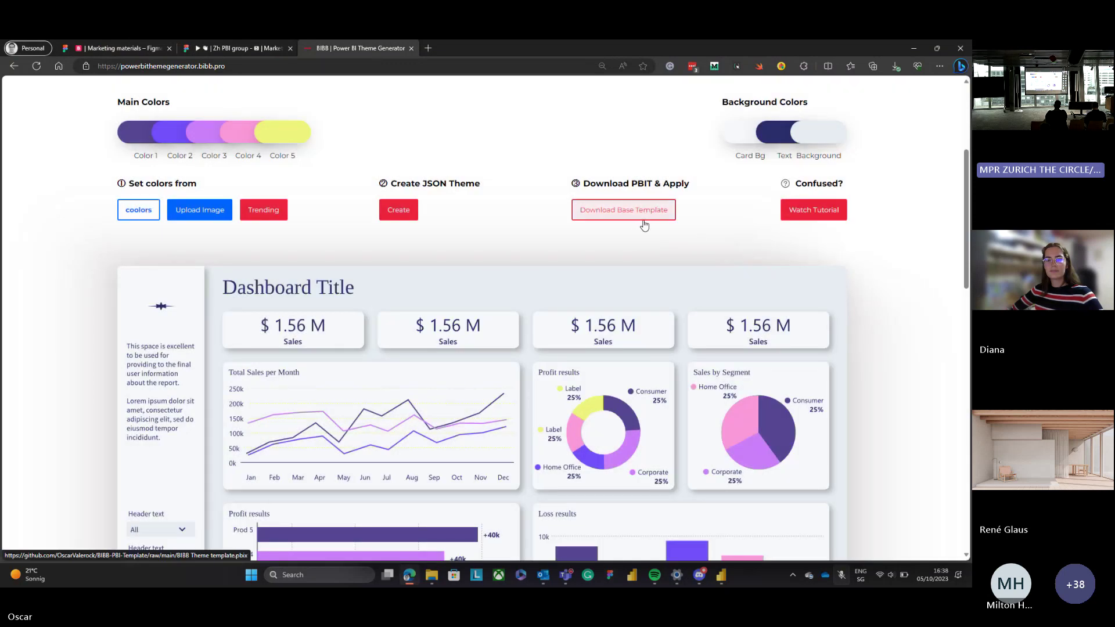
key("alt+Tab")
Import Power BI Theme by BIBB.json through View > Themes > Browse for themes into the Financial Sample report.
key("alt+Tab")
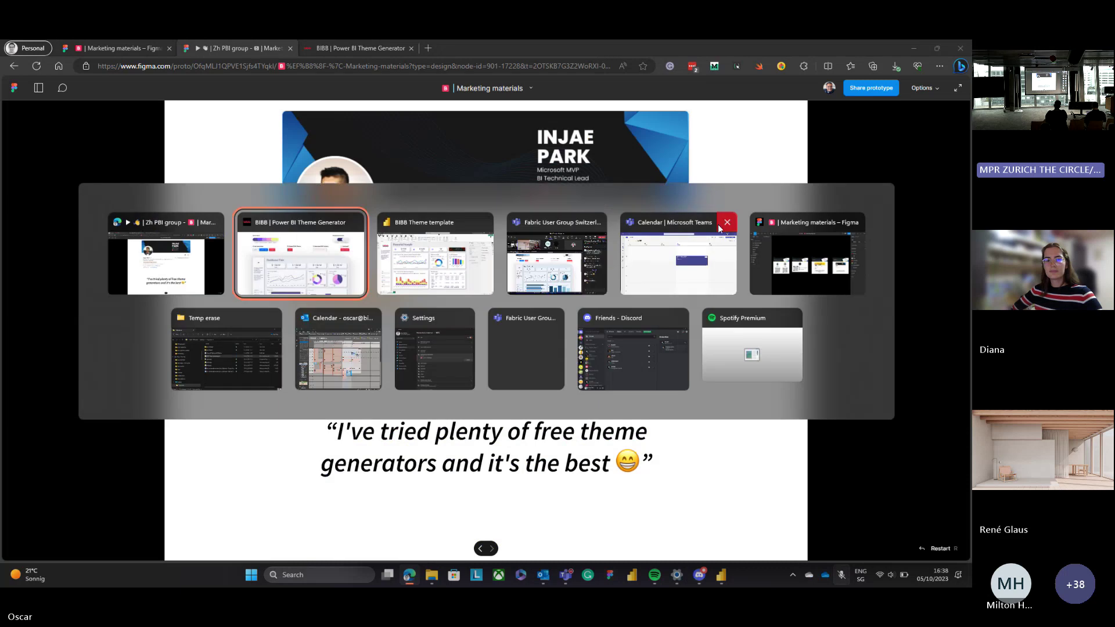
key("alt+Tab")
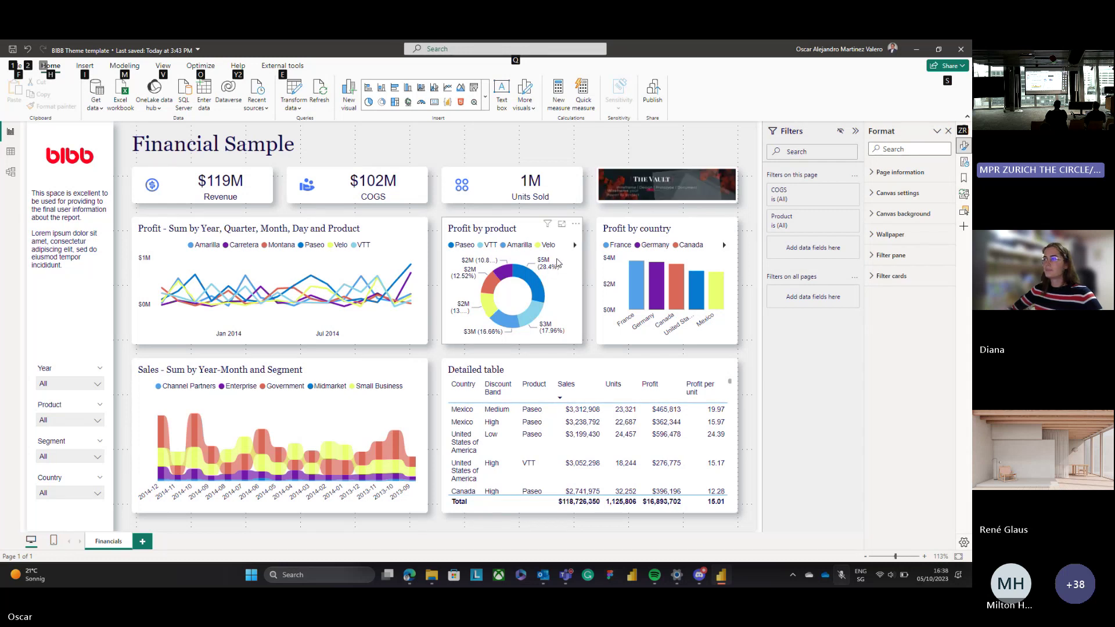
key("Escape")
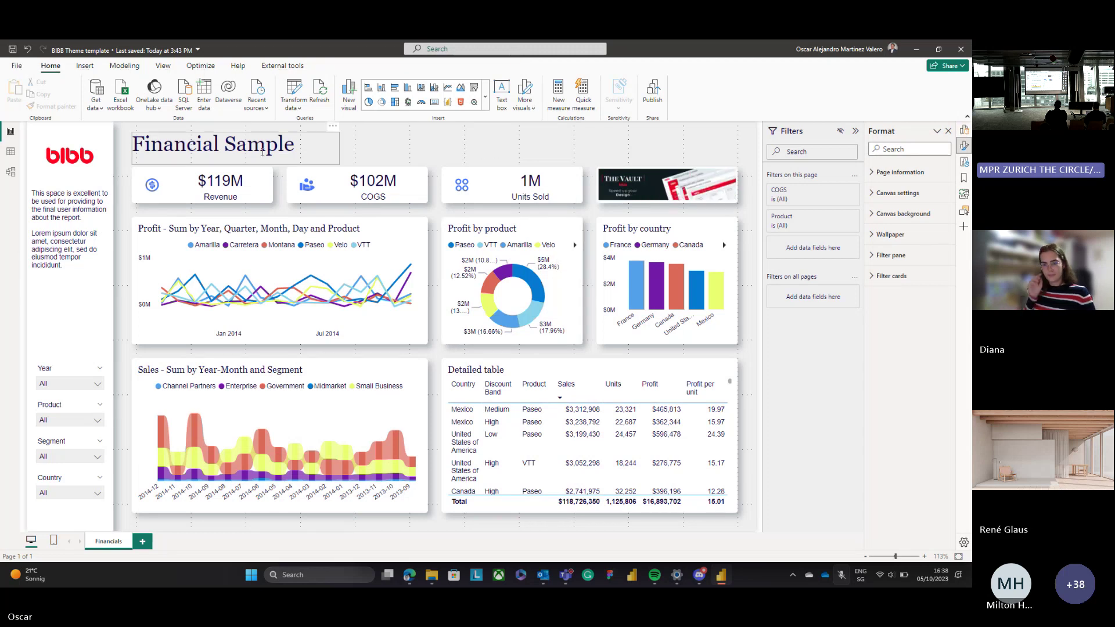
left_click(162, 69)
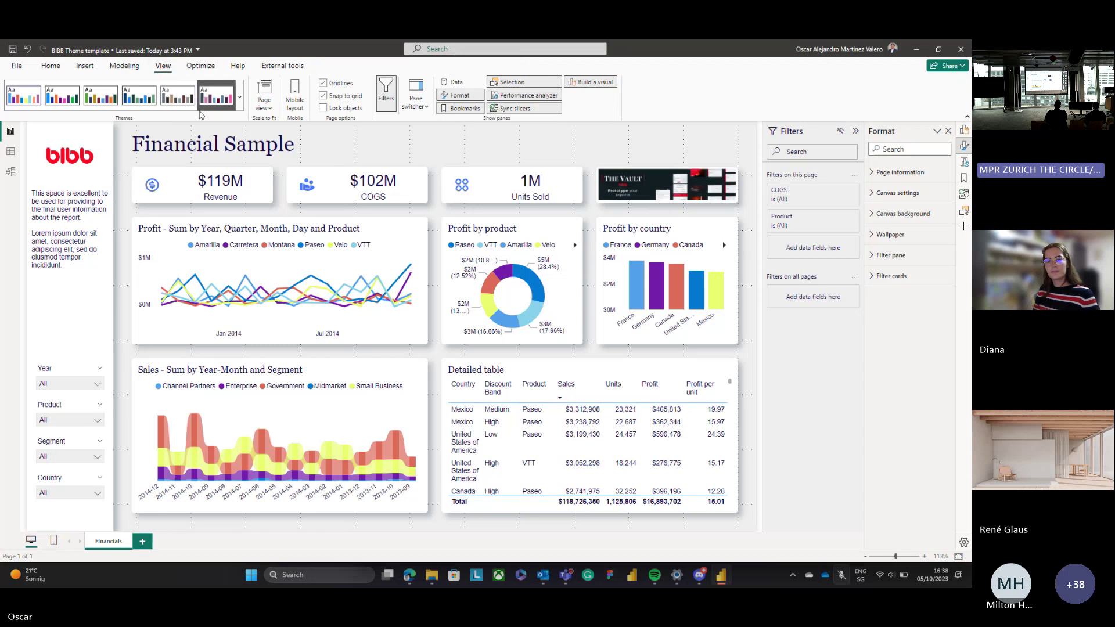
left_click(240, 97)
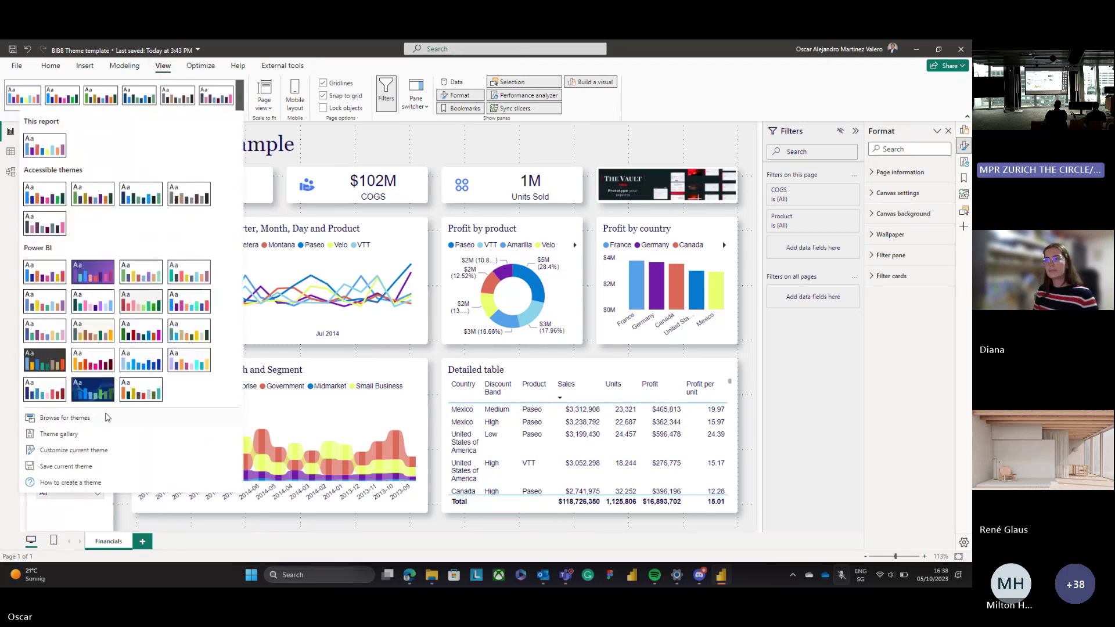
left_click(64, 418)
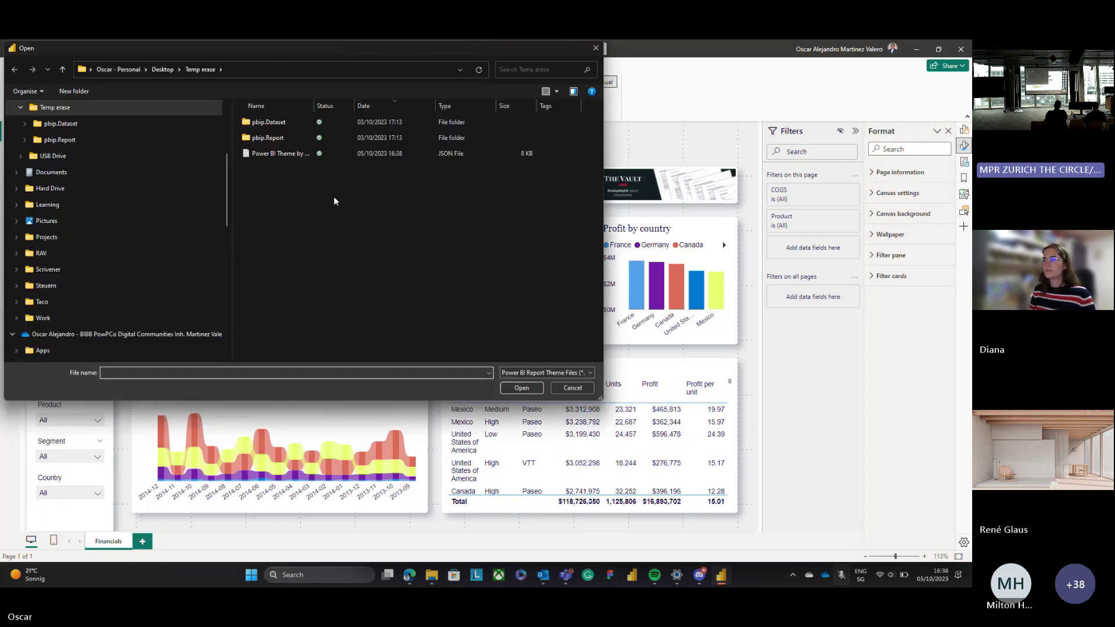
left_click(324, 153)
double_click(314, 106)
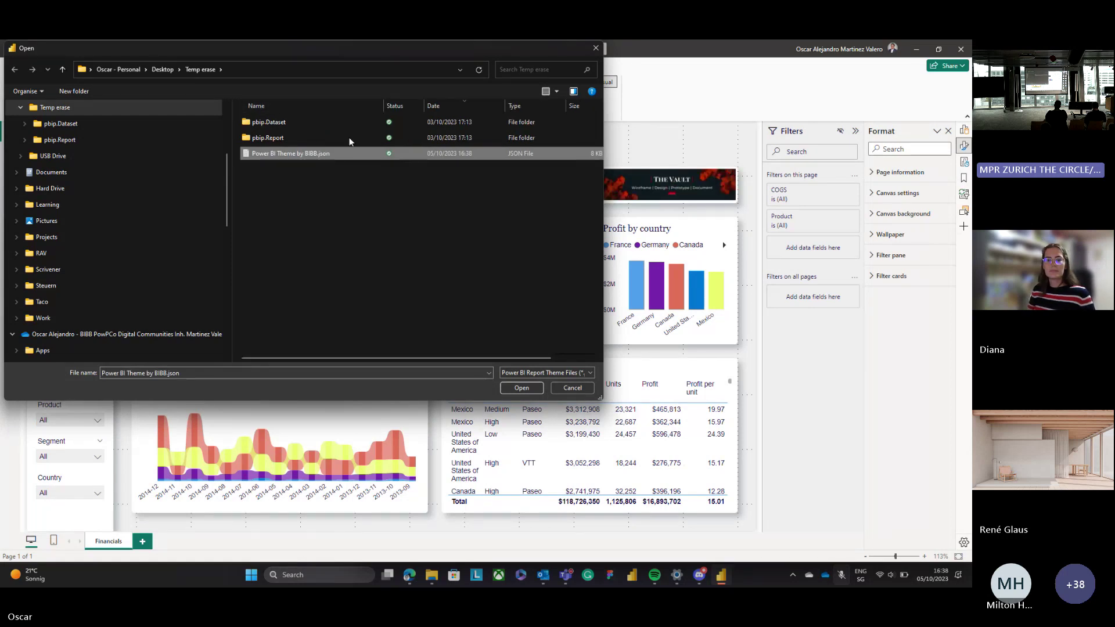
double_click(339, 152)
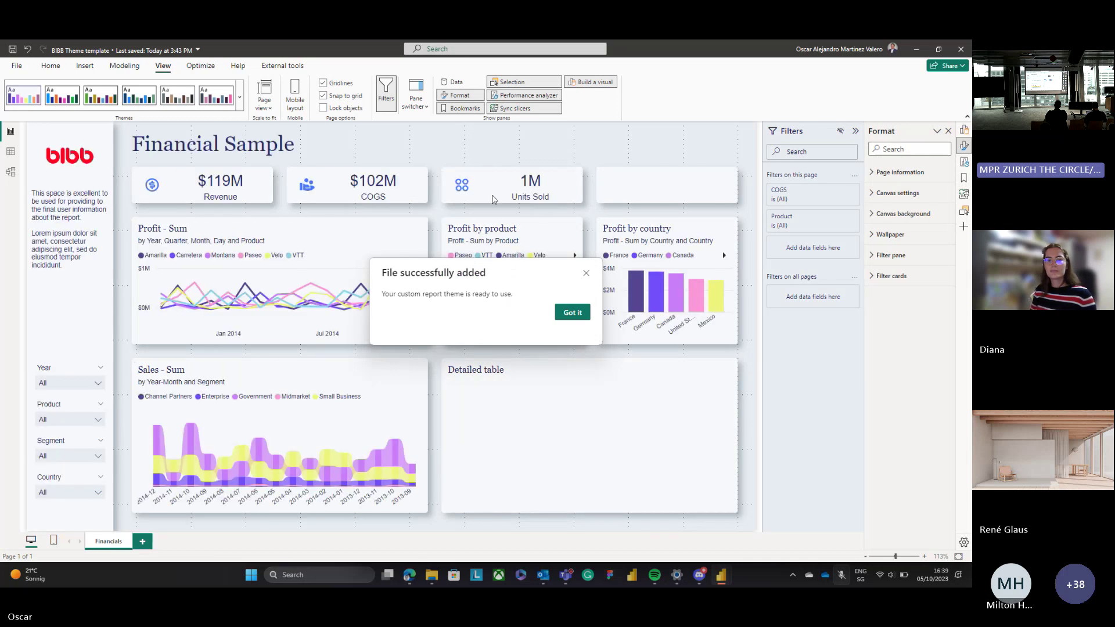
left_click(569, 309)
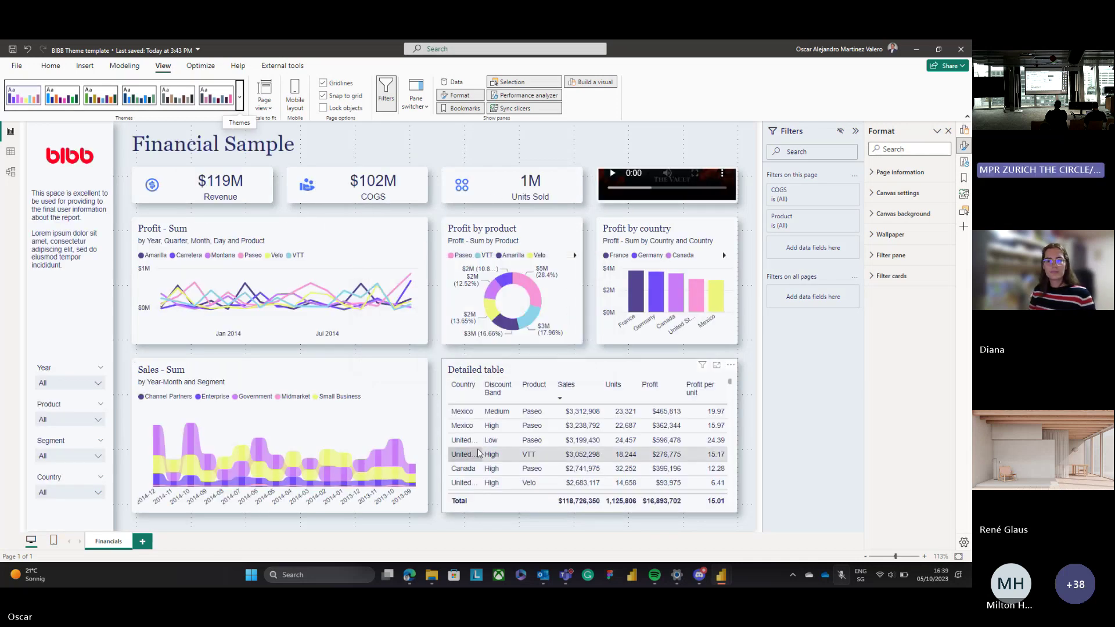
key("alt+Tab")
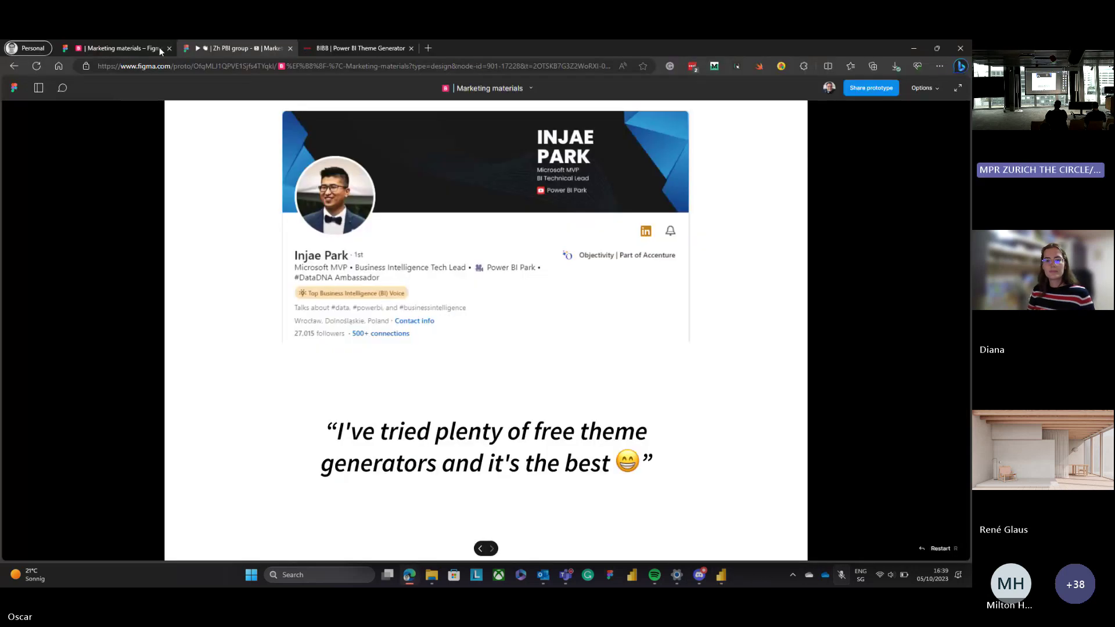
Close the Marketing materials Figma tab and scroll the BIBB generator's dashboard preview.
left_click(168, 48)
left_click(239, 48)
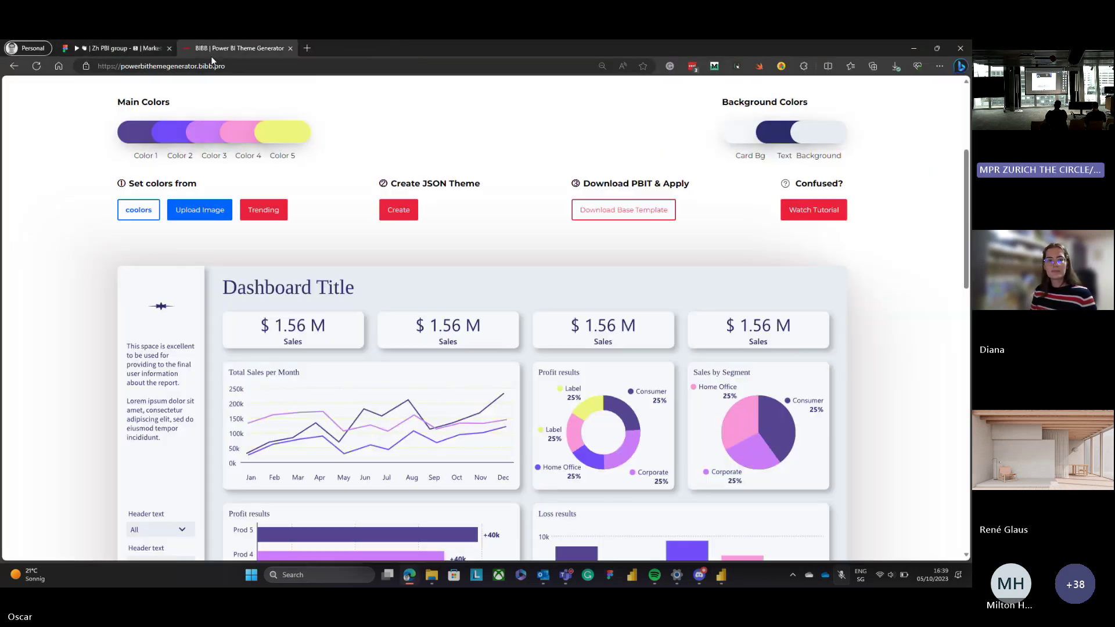
scroll(598, 342, "down", 4)
scroll(599, 343, "up", 1)
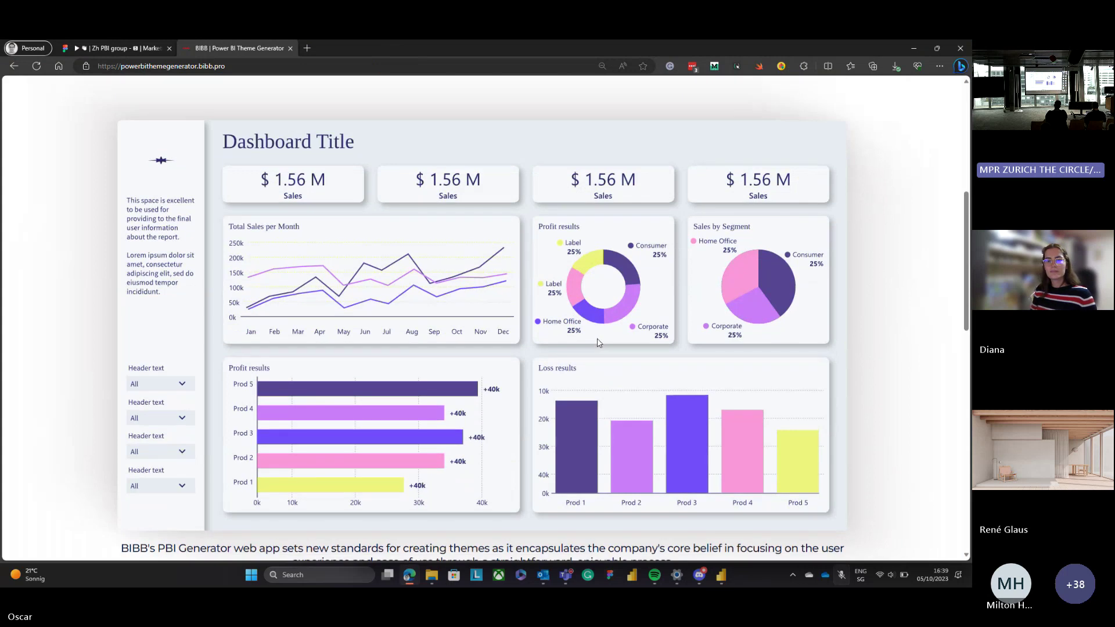
scroll(599, 343, "down", 1)
Compare the generator's preview with the purple-themed Power BI report by switching windows.
key("ctrl+shift+Tab")
key("ctrl+Tab")
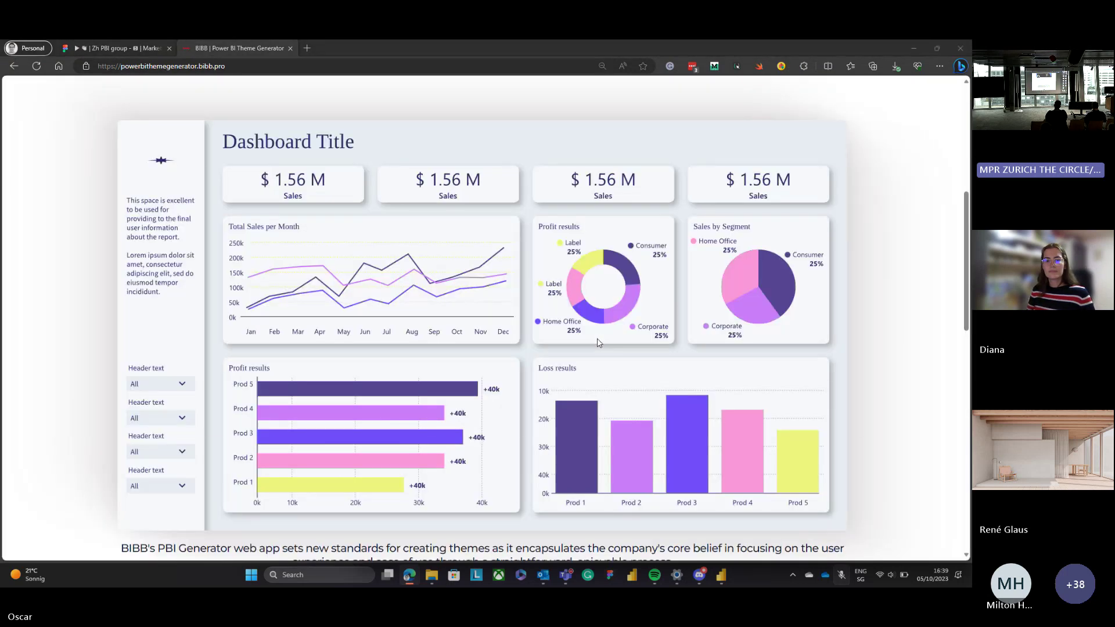
key("alt+Tab")
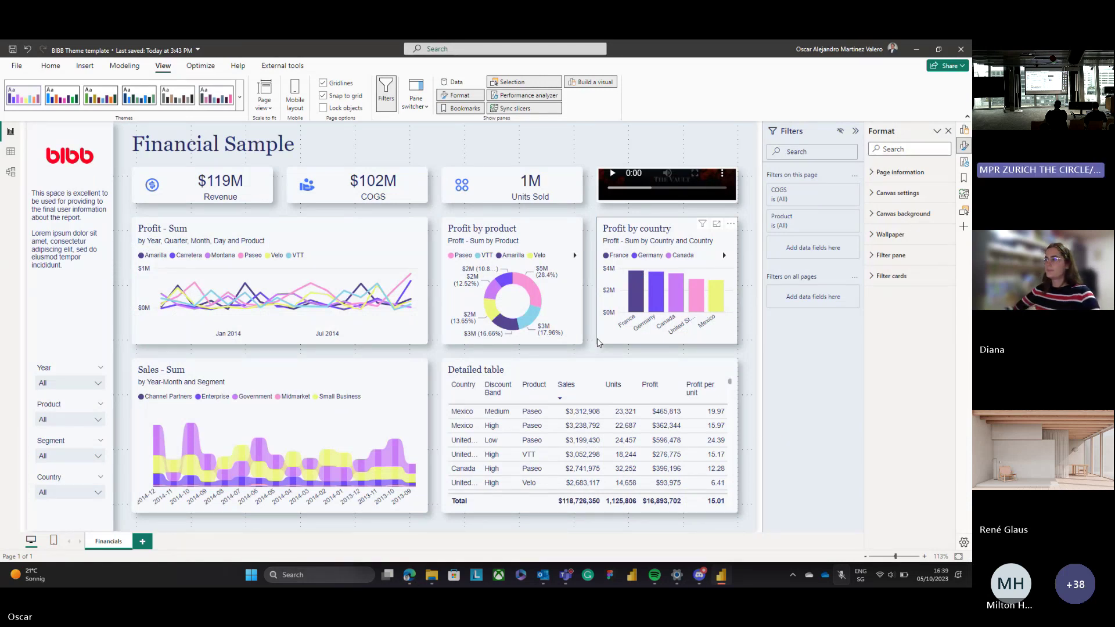
key("alt+Tab")
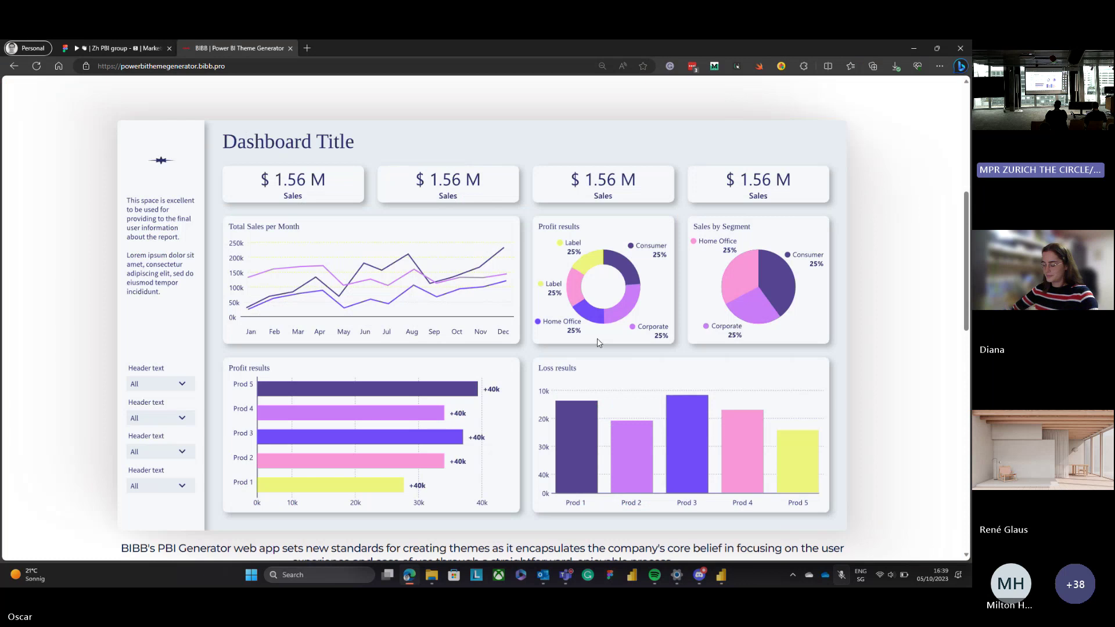
key("alt+Tab")
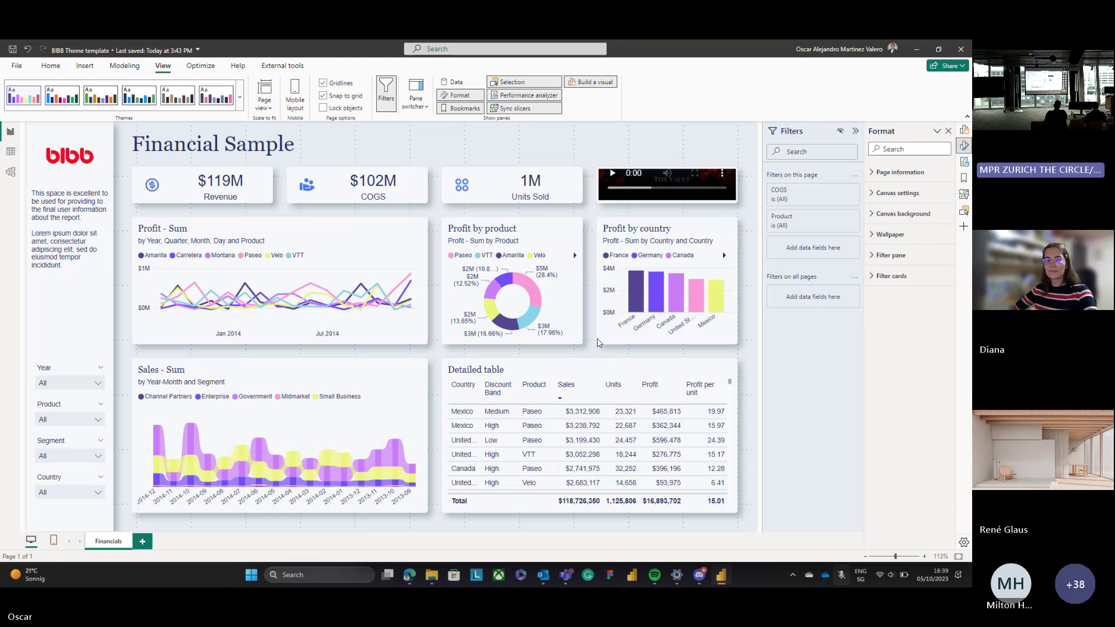
key("alt+Tab")
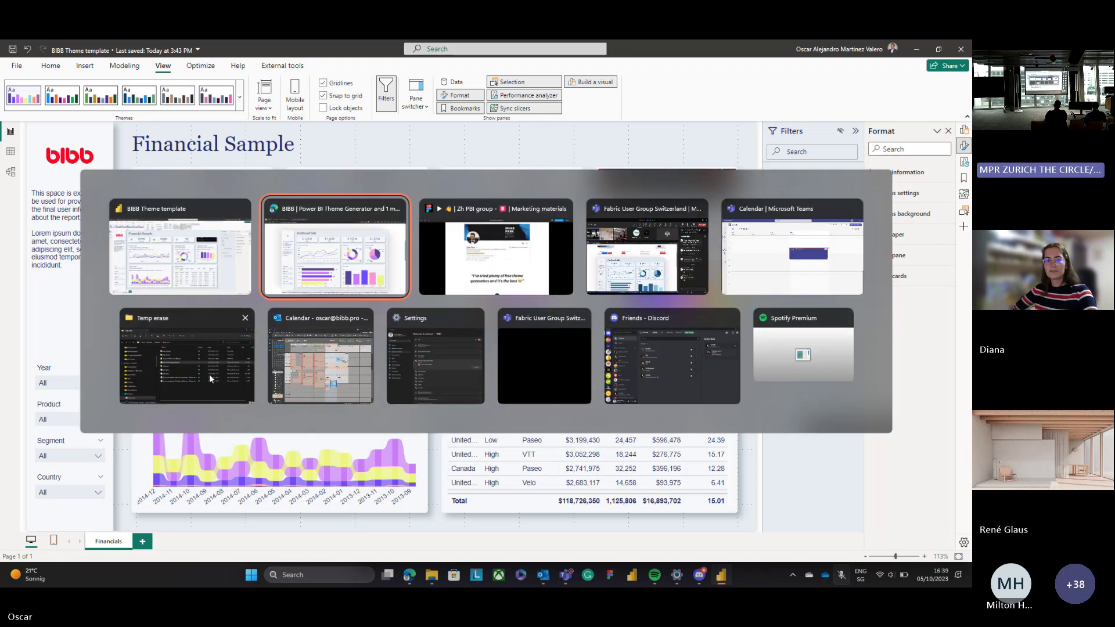
Open Power BI Theme by BIBB.json from Temp erase in a maximized Notepad window.
left_click(210, 378)
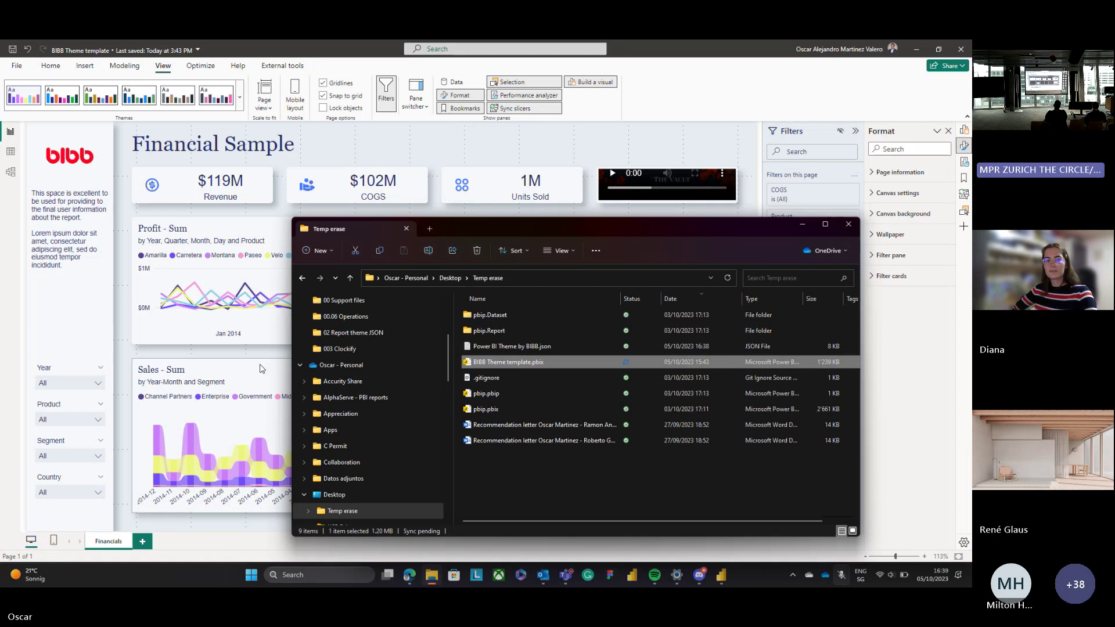
double_click(495, 350)
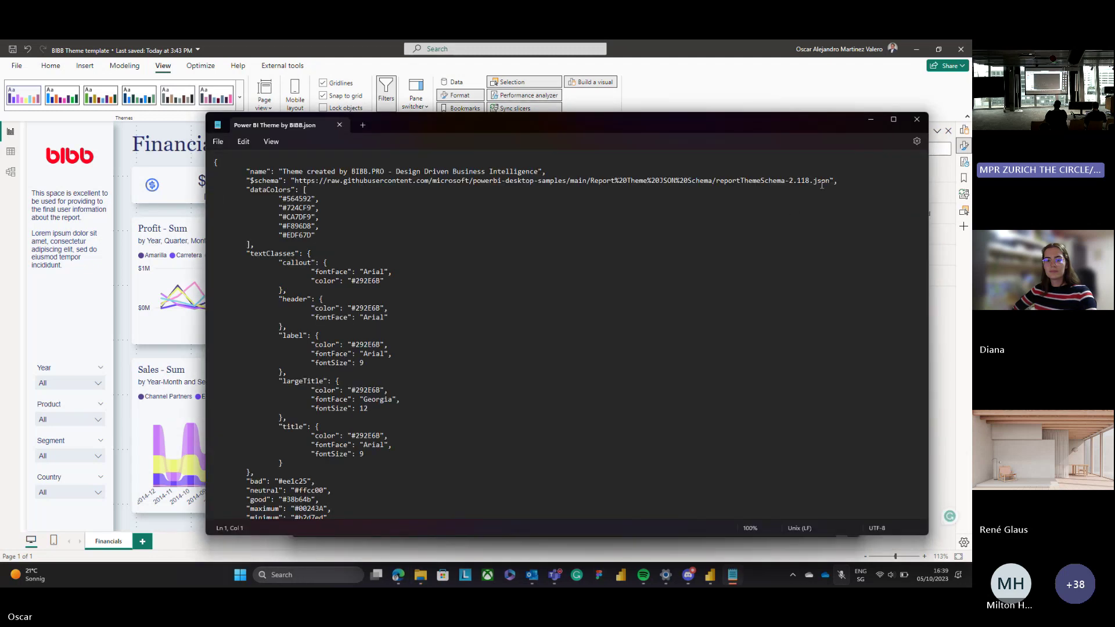
left_click(893, 119)
scroll(396, 363, "down", 2)
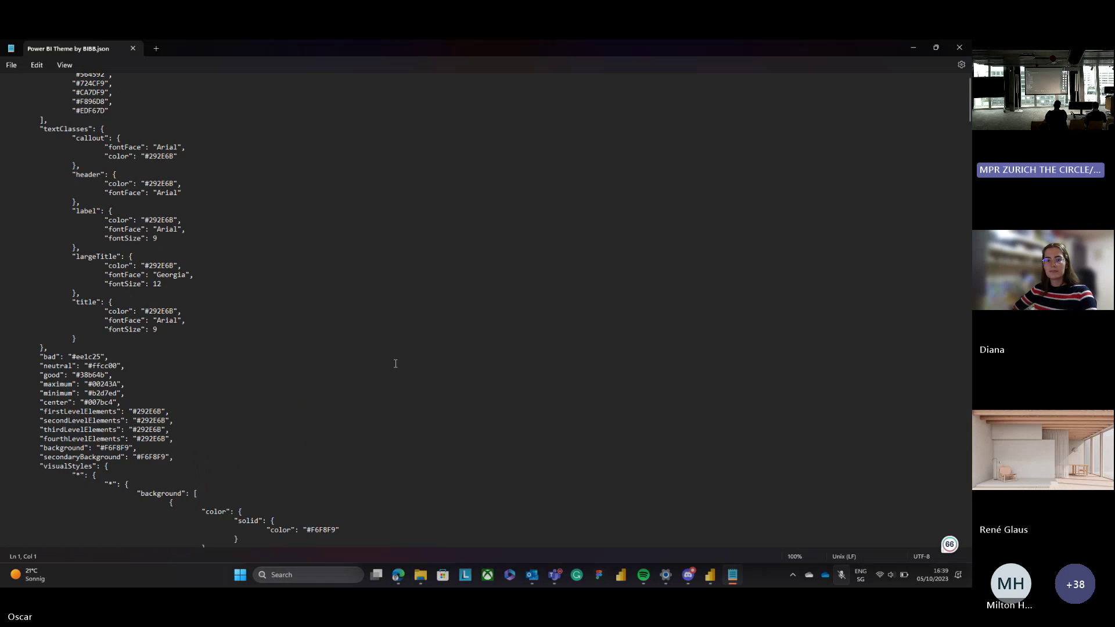
scroll(395, 363, "down", 10)
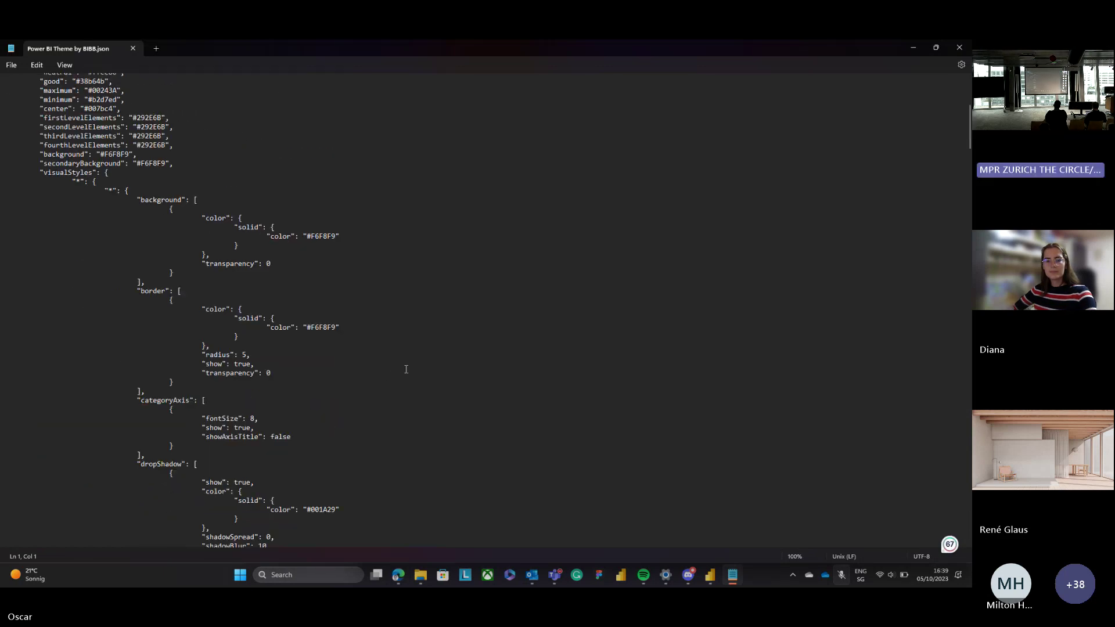
scroll(406, 369, "up", 12)
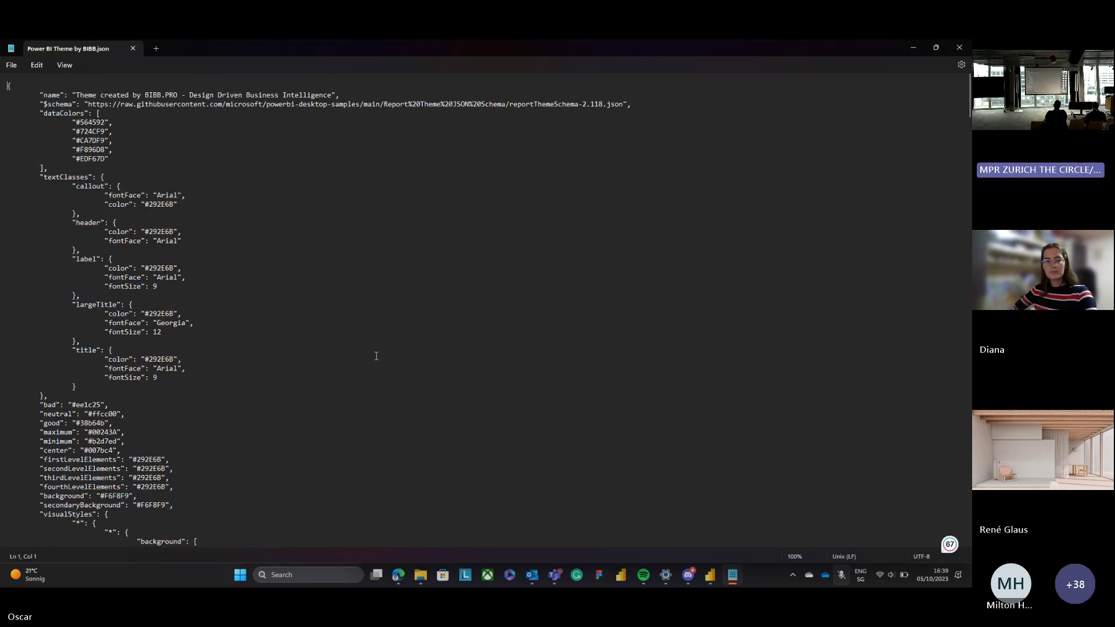
Highlight the dataColors block, the five colours from #564592 to #EDF67D.
left_click(49, 168)
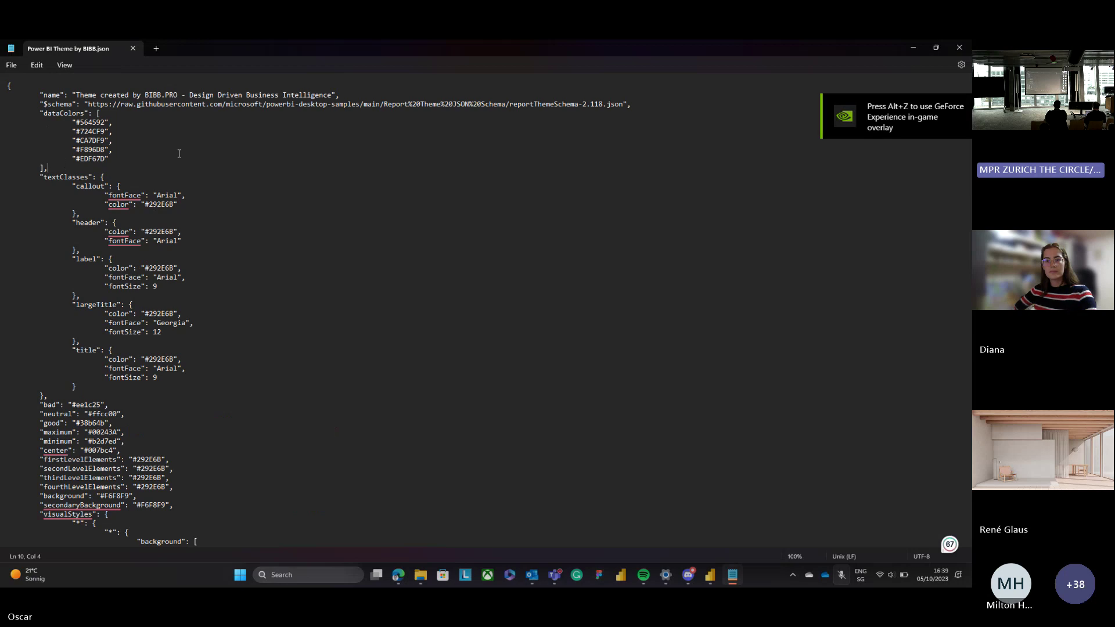
left_click_drag(109, 158, 7, 112)
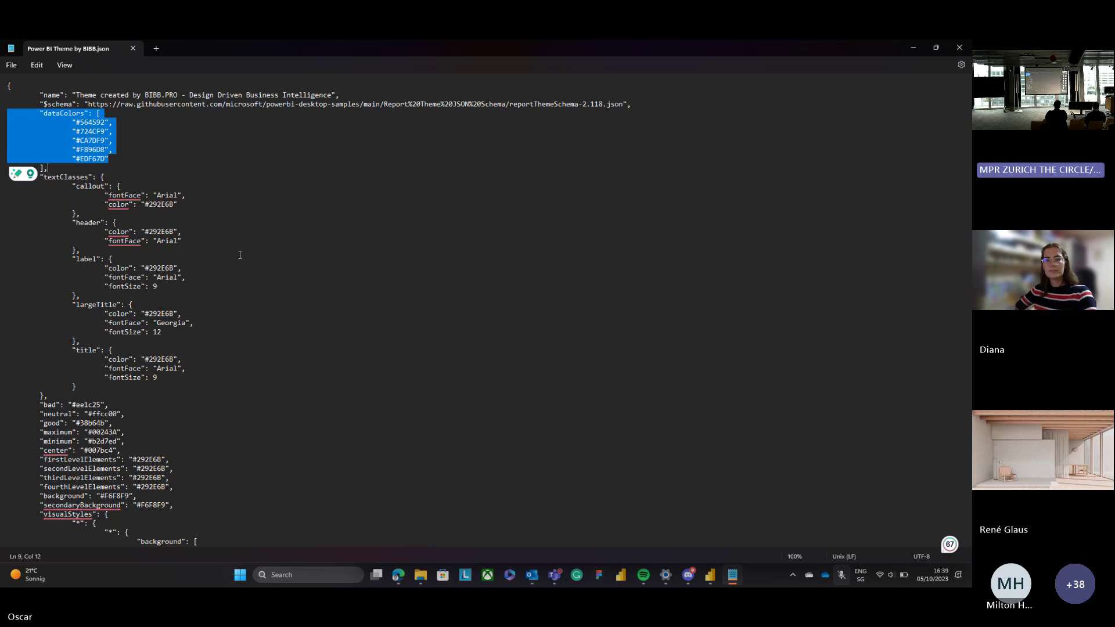
scroll(502, 254, "down", 18)
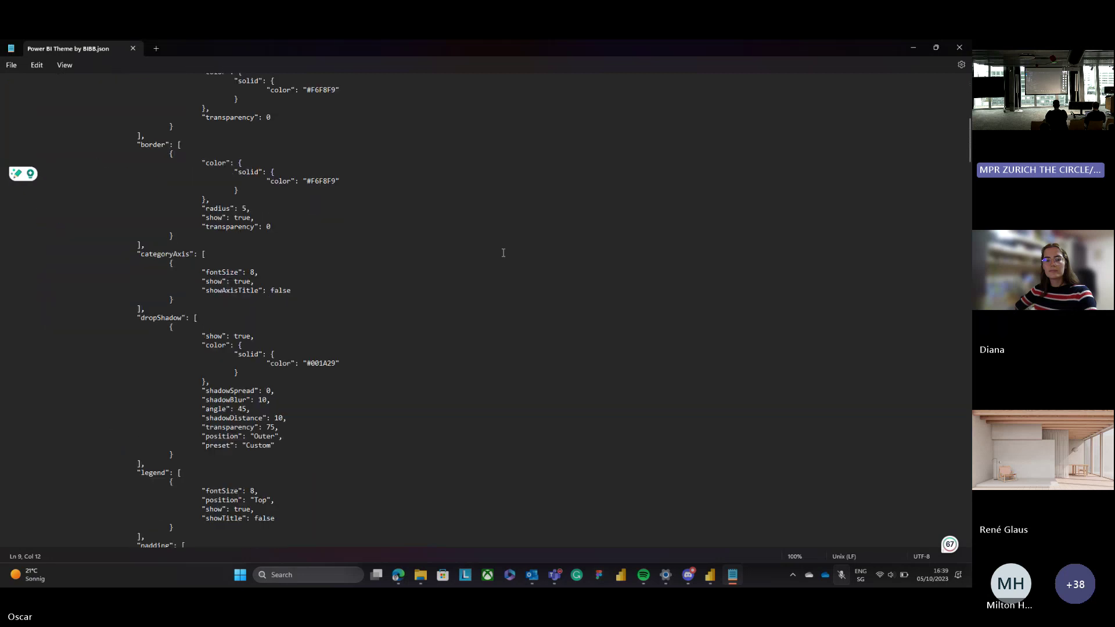
scroll(504, 254, "down", 16)
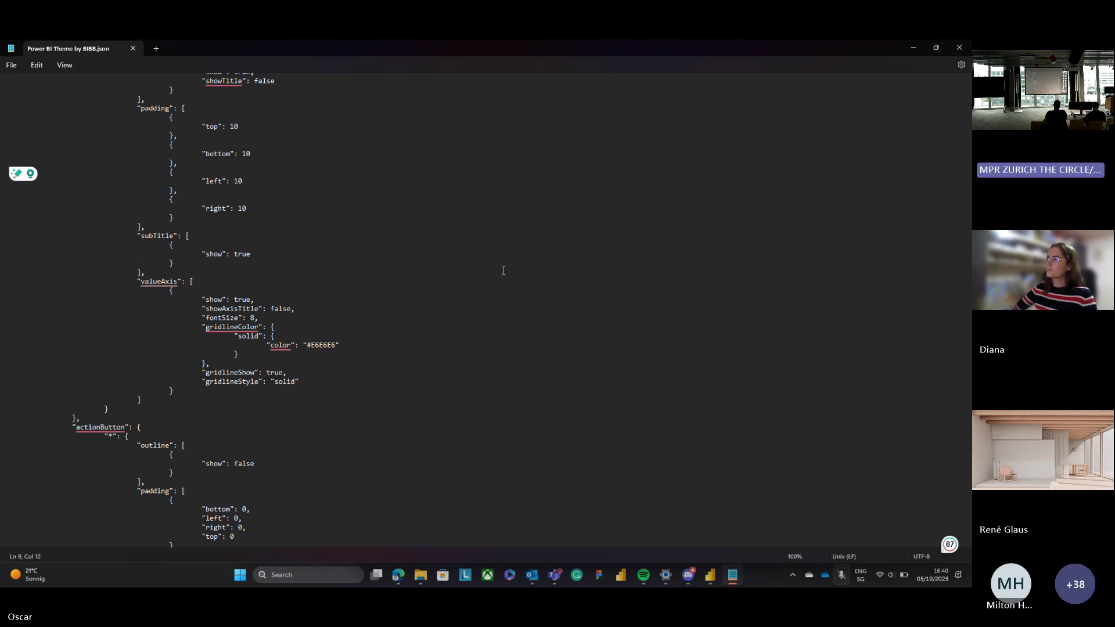
scroll(503, 215, "down", 20)
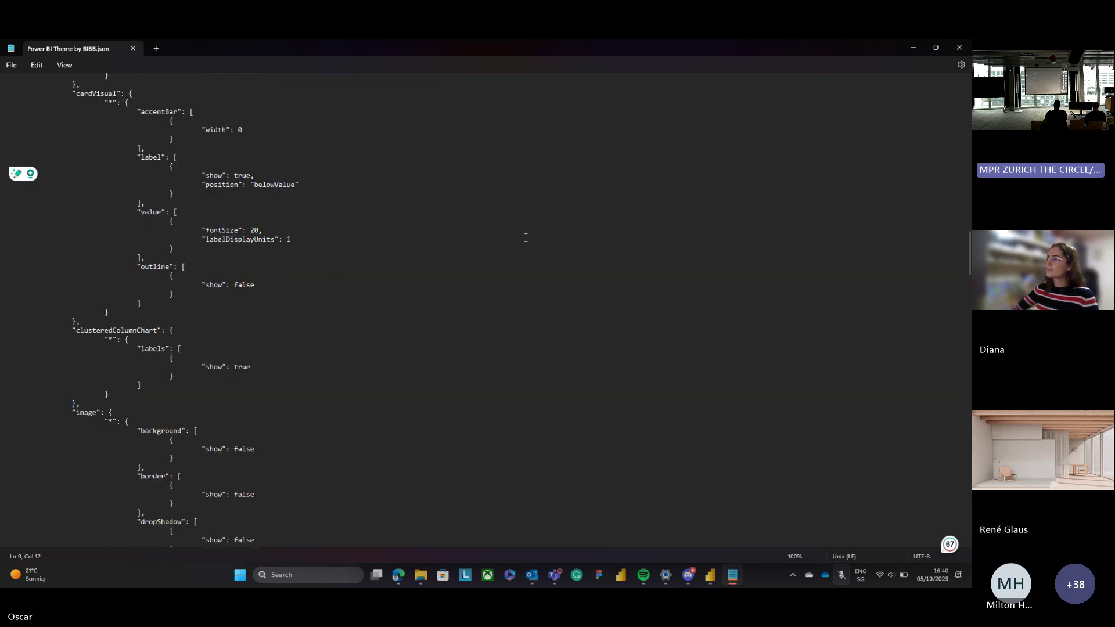
scroll(526, 237, "down", 20)
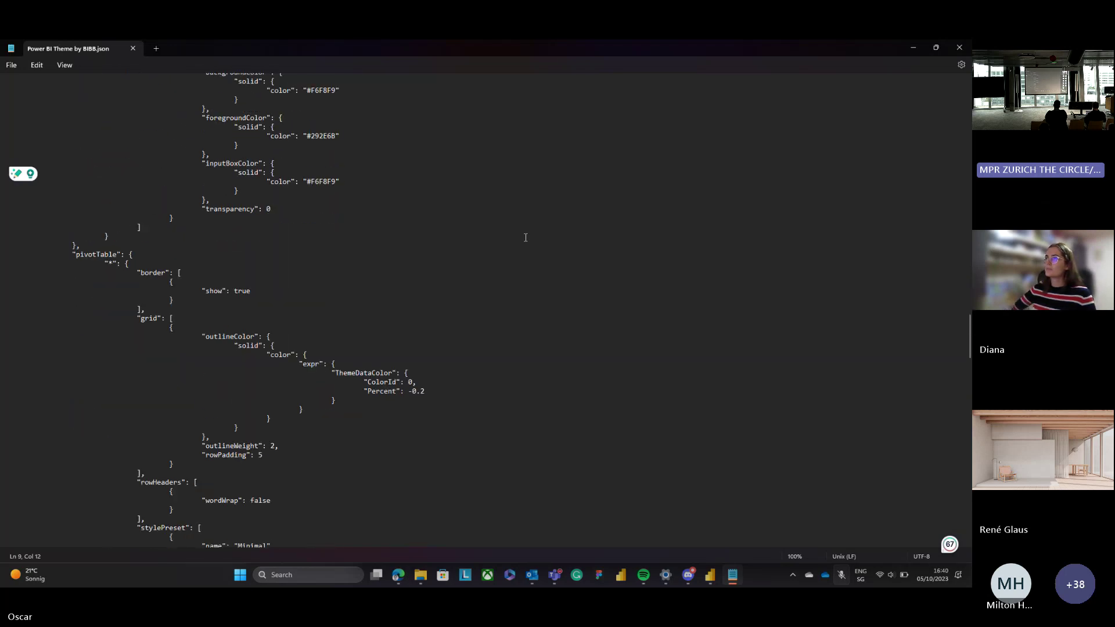
scroll(526, 237, "down", 20)
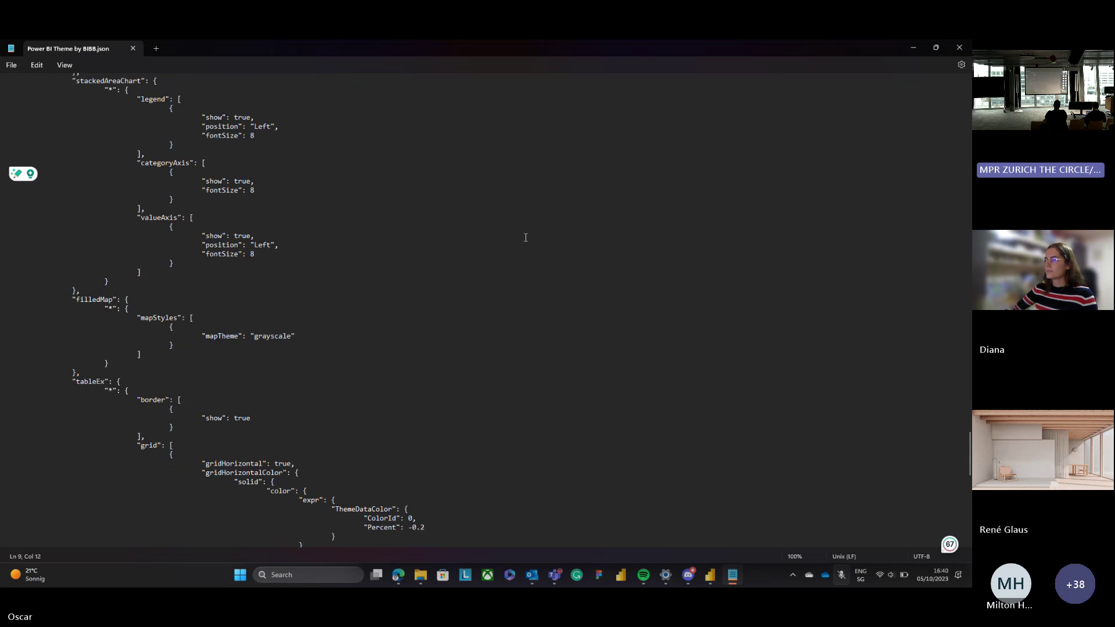
scroll(525, 238, "down", 20)
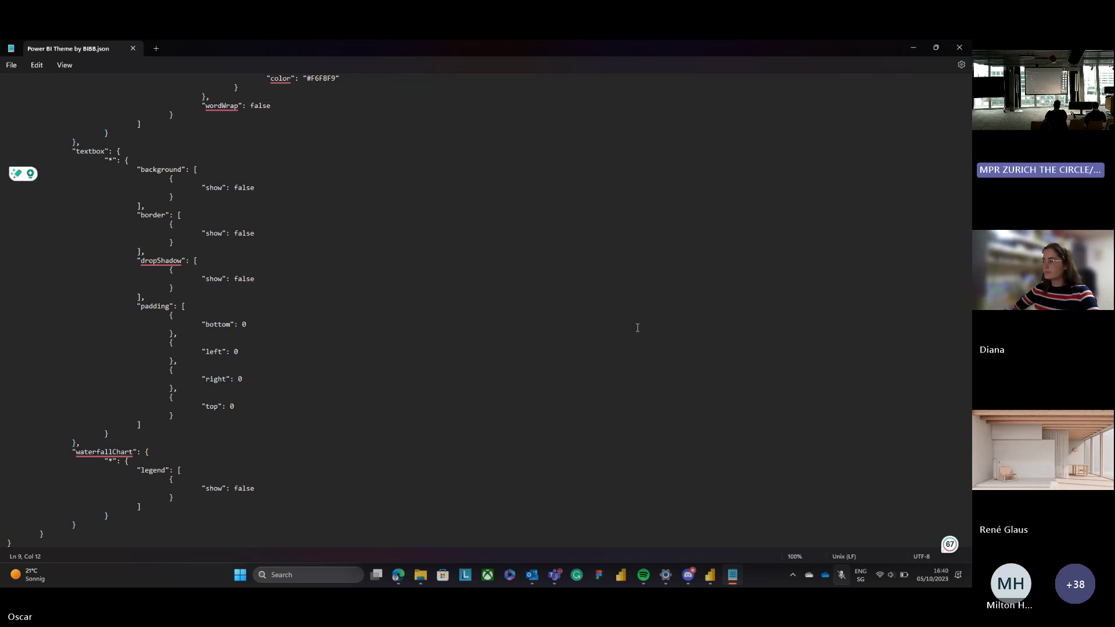
scroll(637, 335, "up", 14)
scroll(637, 335, "up", 20)
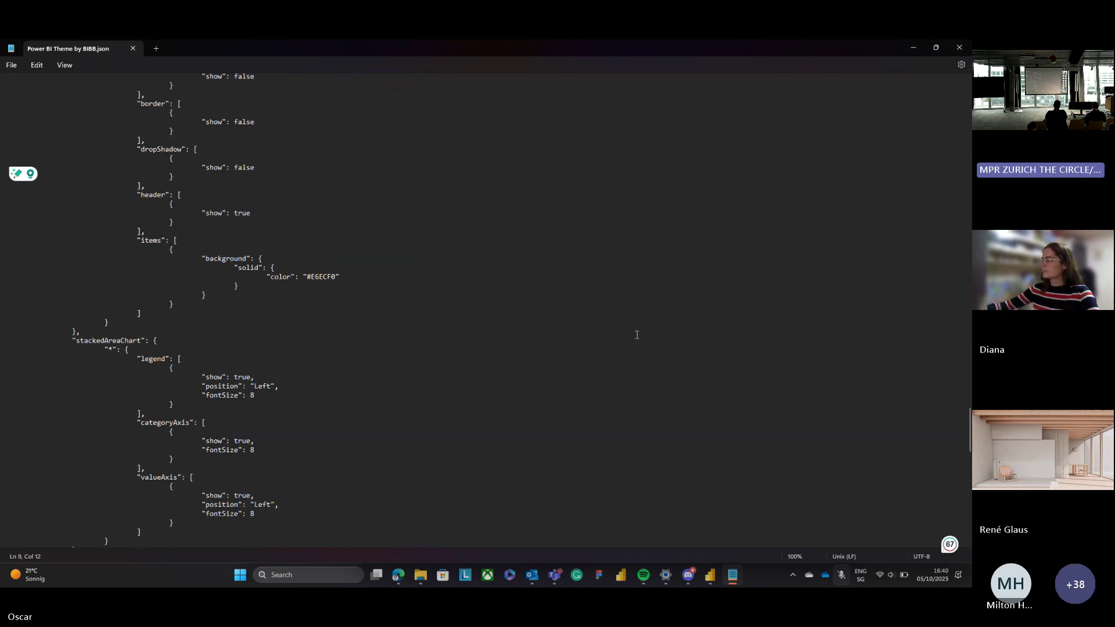
scroll(637, 335, "up", 20)
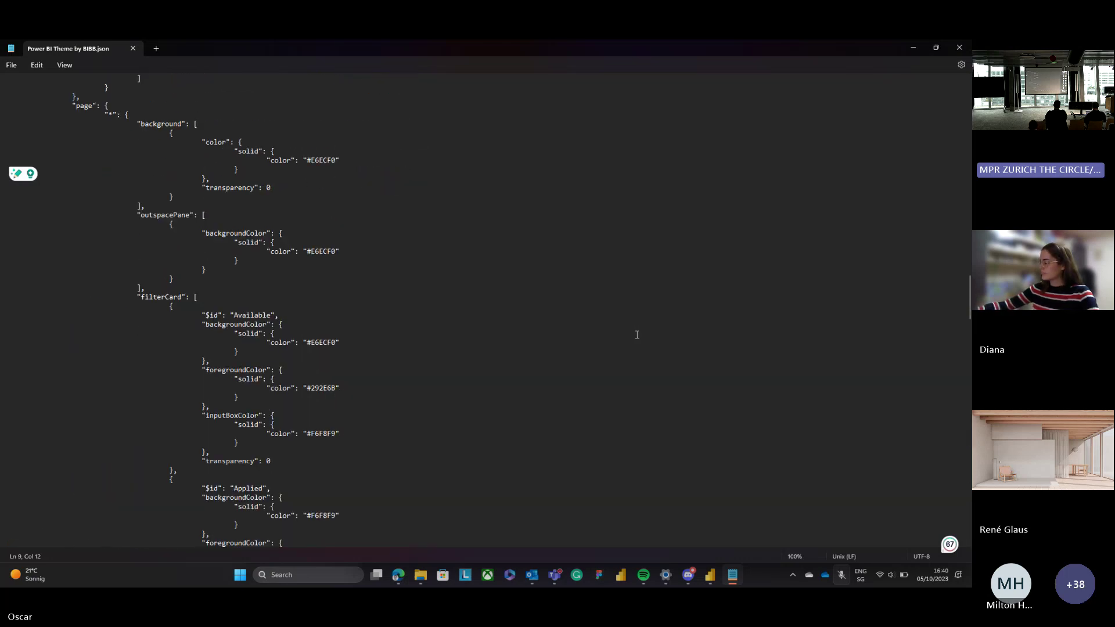
scroll(656, 314, "up", 5)
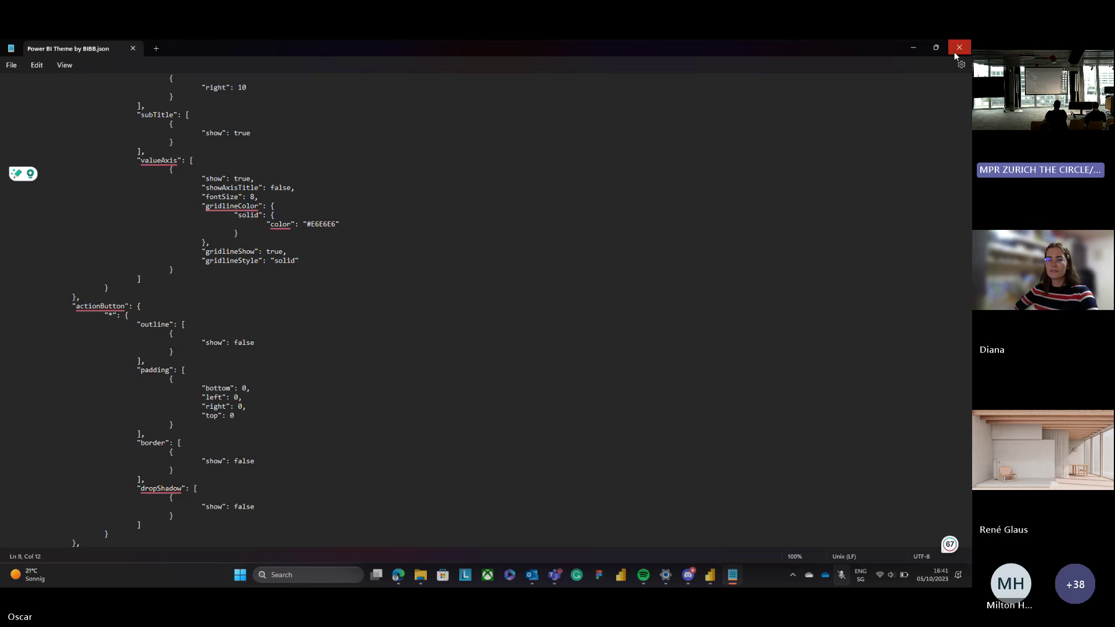
Close Notepad, minimize Power BI Desktop, and bring the Theme Generator browser window forward.
left_click(957, 50)
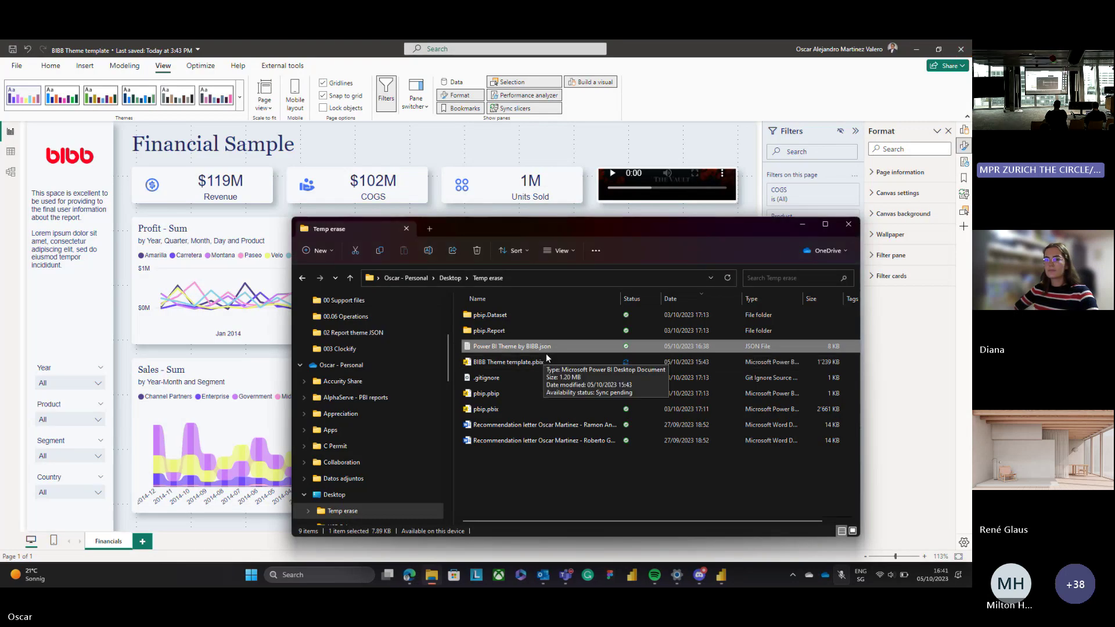
left_click(916, 49)
left_click(448, 105)
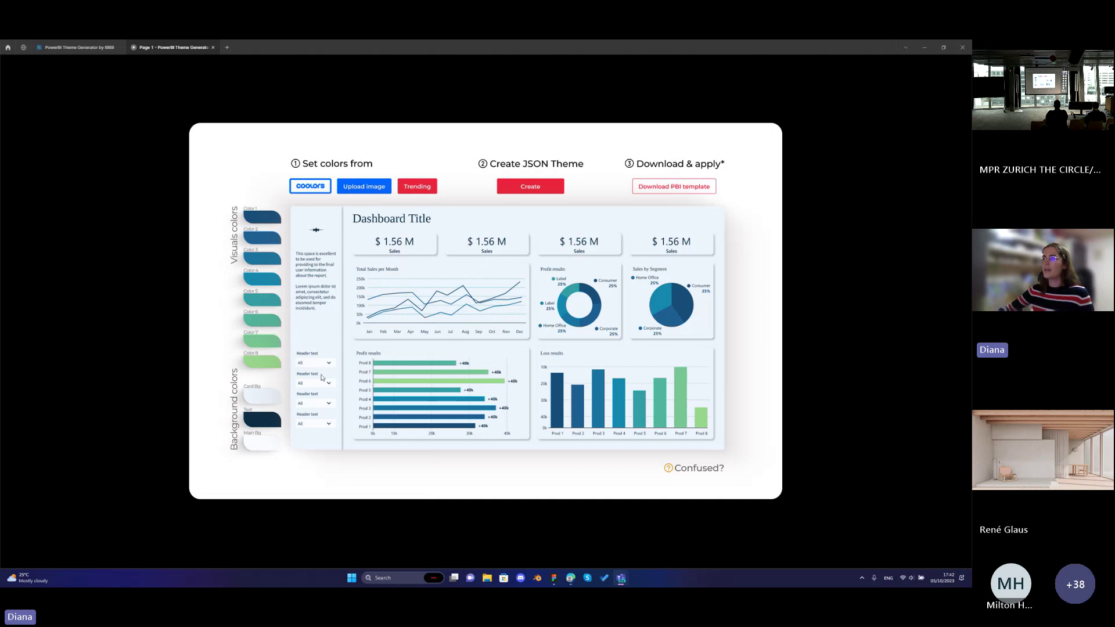
mouse_move(570, 581)
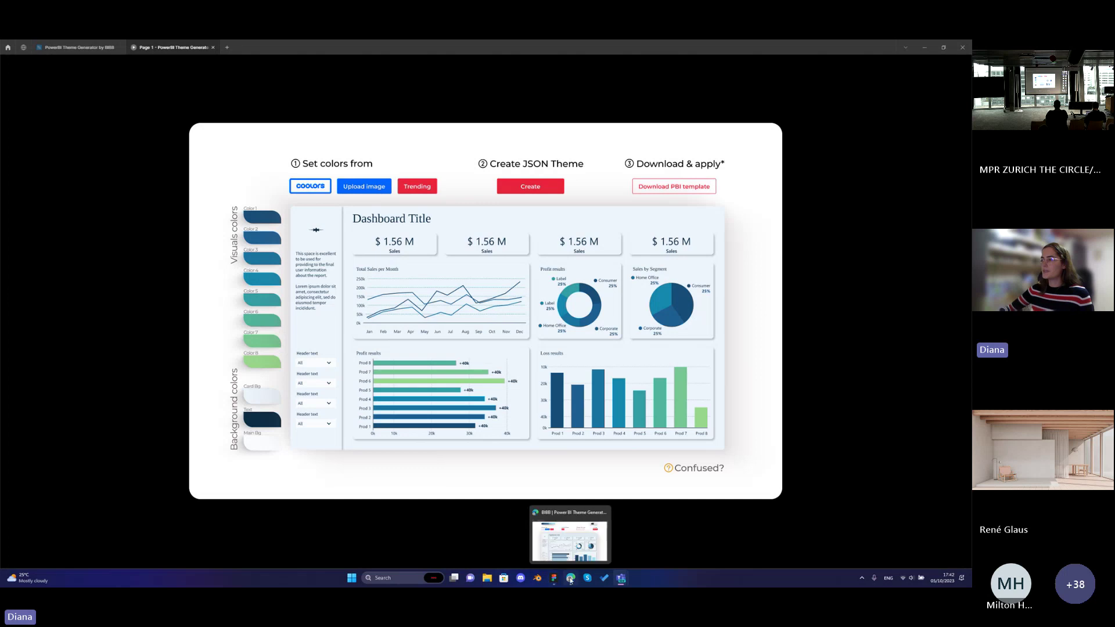
left_click(570, 579)
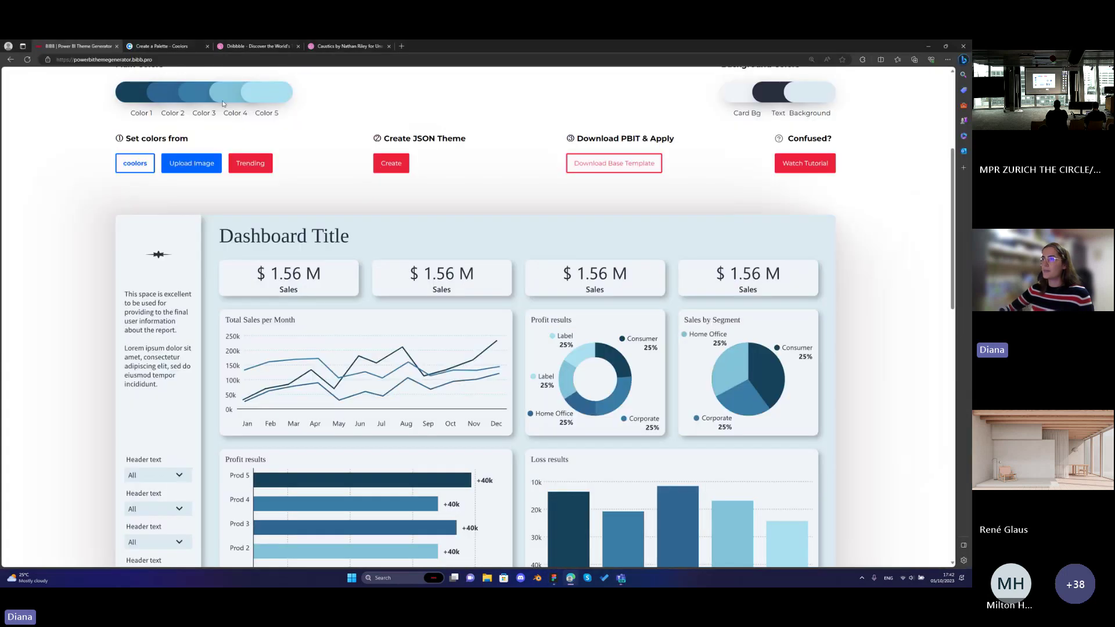
scroll(204, 244, "up", 1)
scroll(204, 244, "up", 2)
scroll(205, 244, "down", 2)
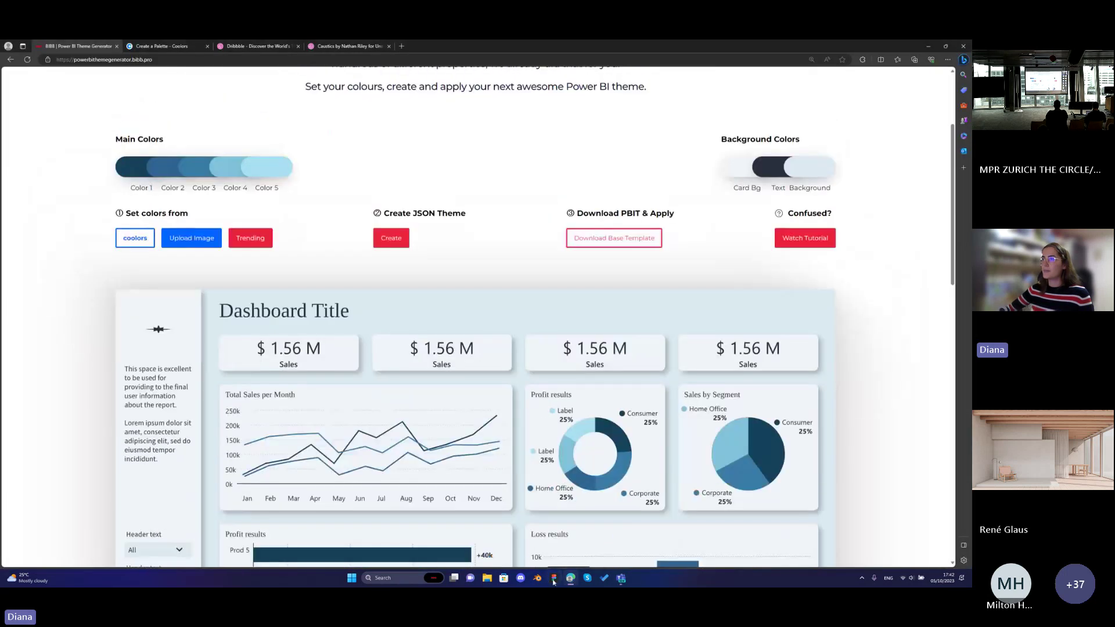
key("alt+Tab")
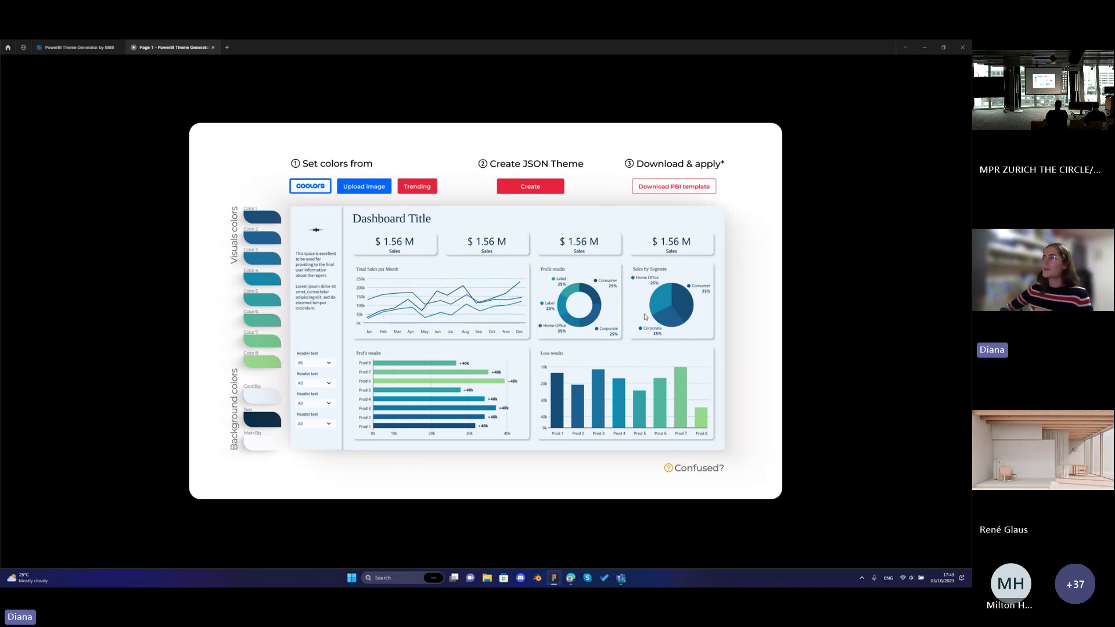
Advance to the QR-code contact slide, then switch to the live BIBB Theme Generator page.
key("Right")
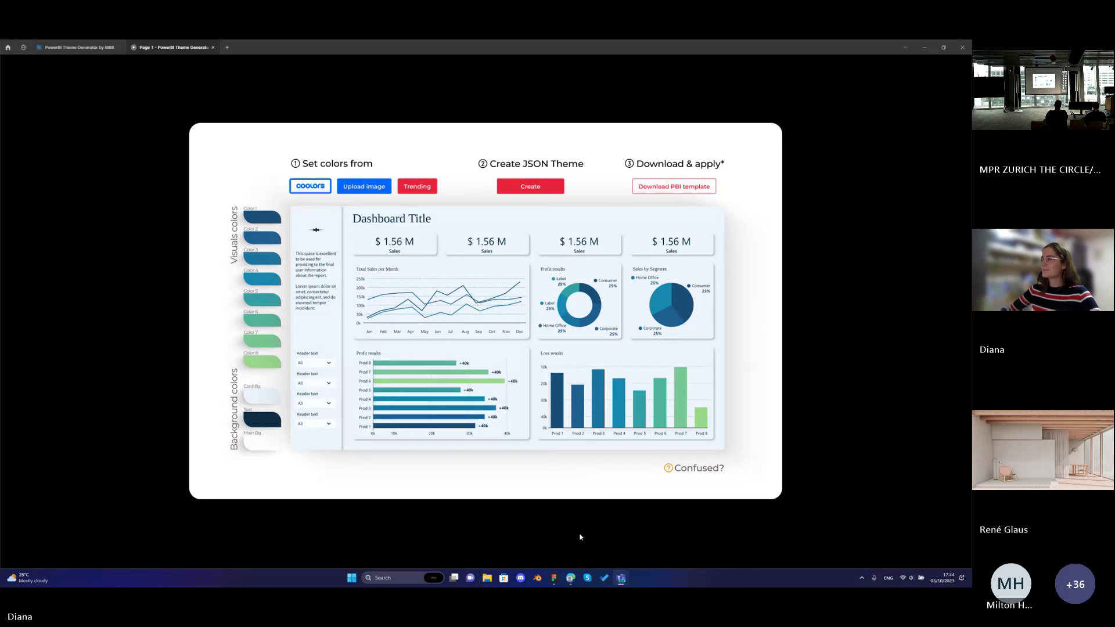
mouse_move(571, 576)
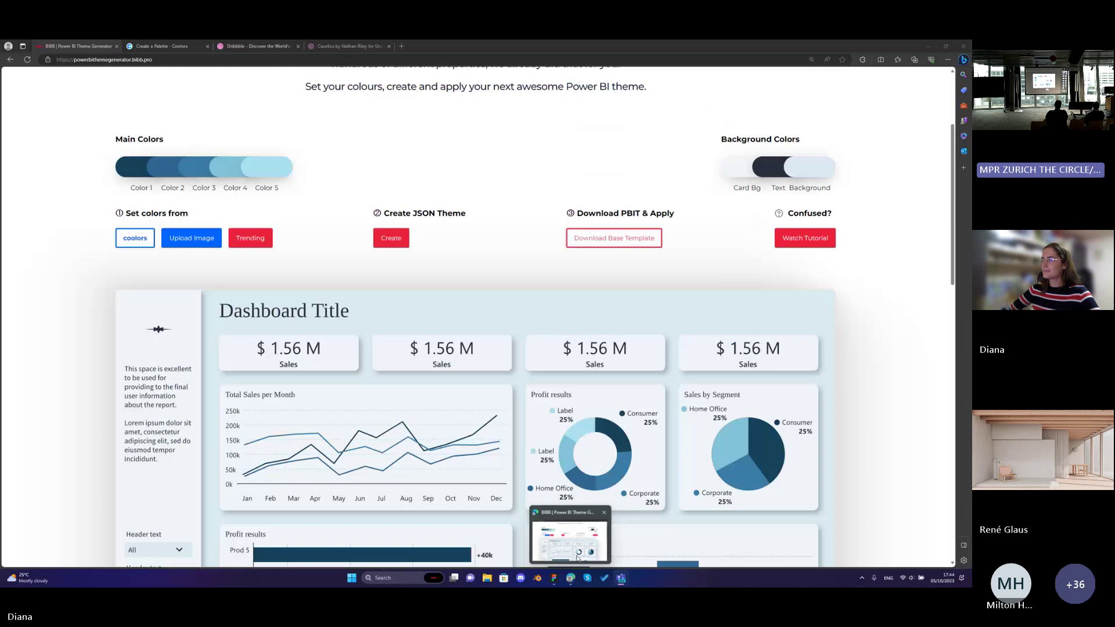
mouse_move(578, 557)
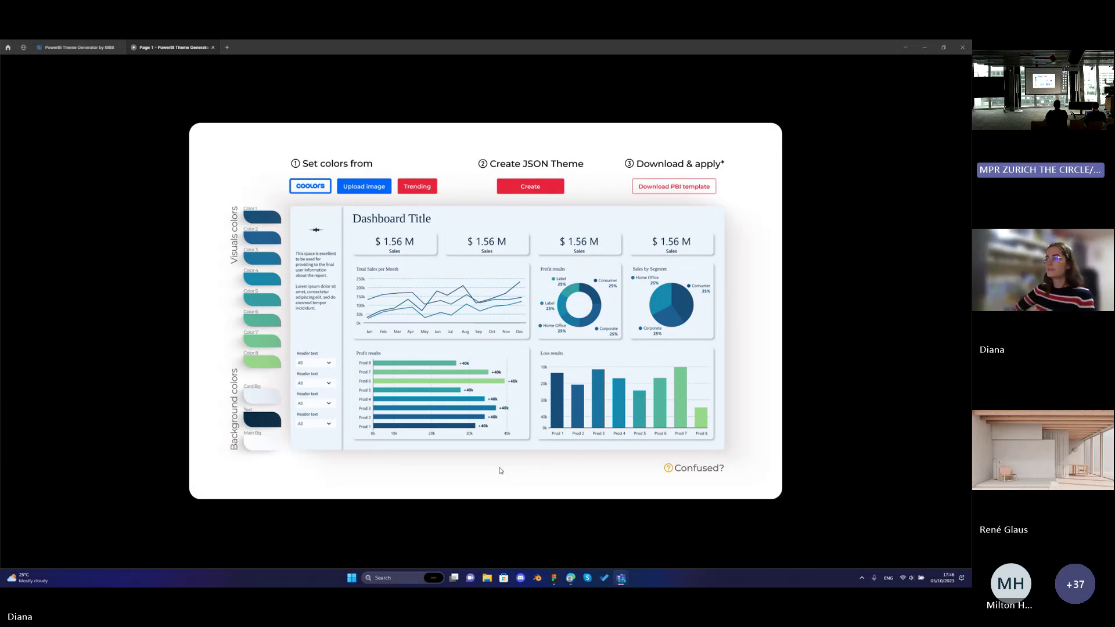
left_click(571, 579)
Scroll the live generator site, then return to the three-step workflow prototype slide.
scroll(137, 318, "up", 3)
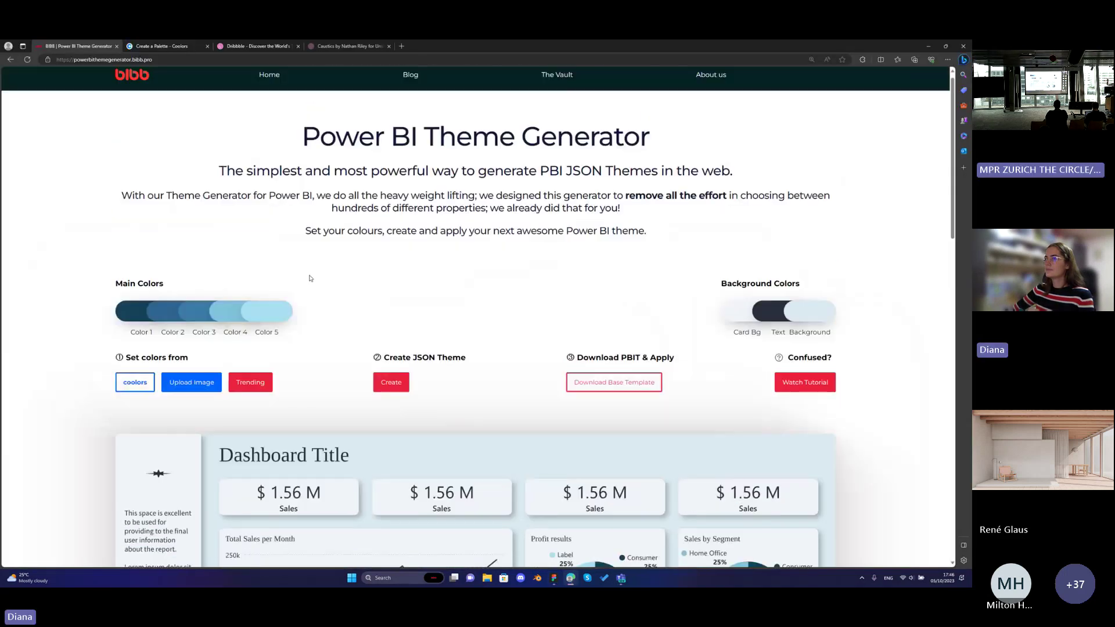
scroll(137, 319, "down", 3)
scroll(138, 318, "up", 3)
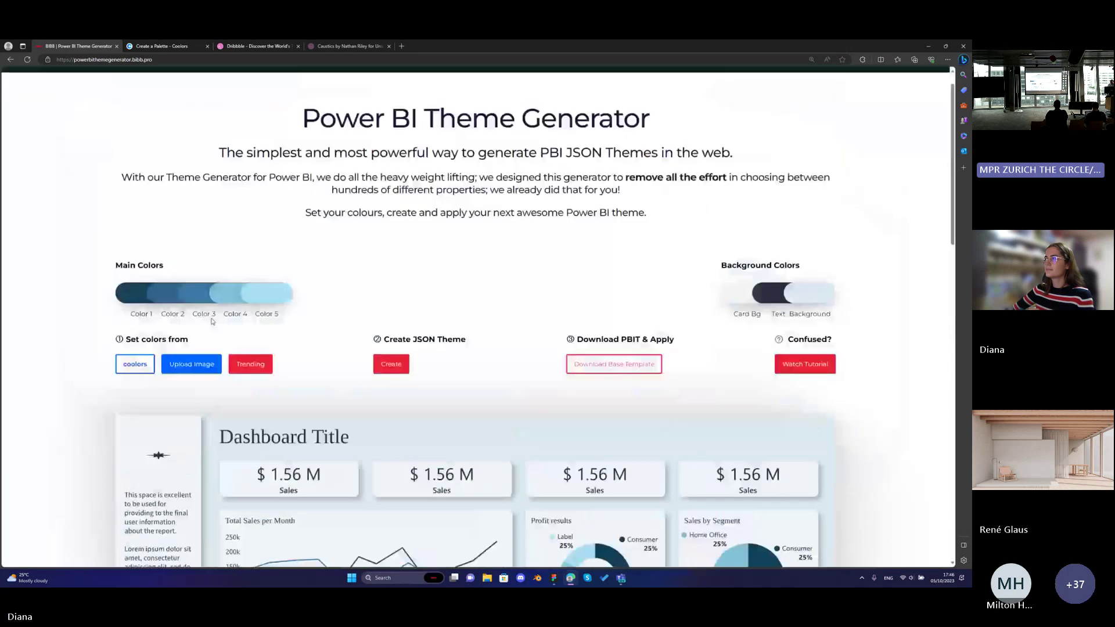
scroll(216, 324, "down", 5)
left_click(571, 578)
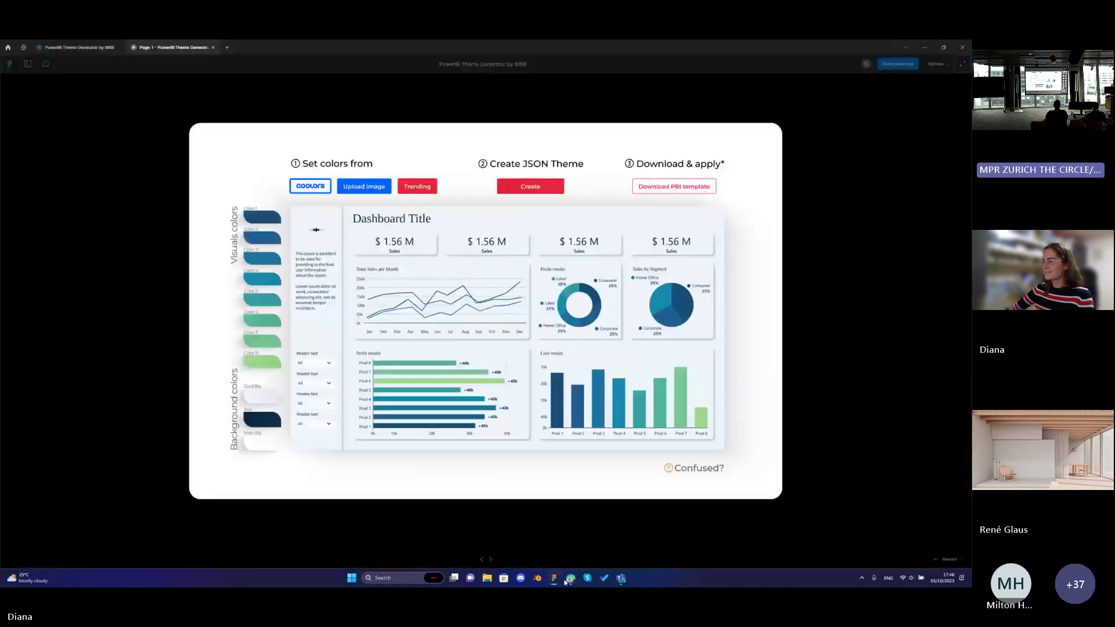
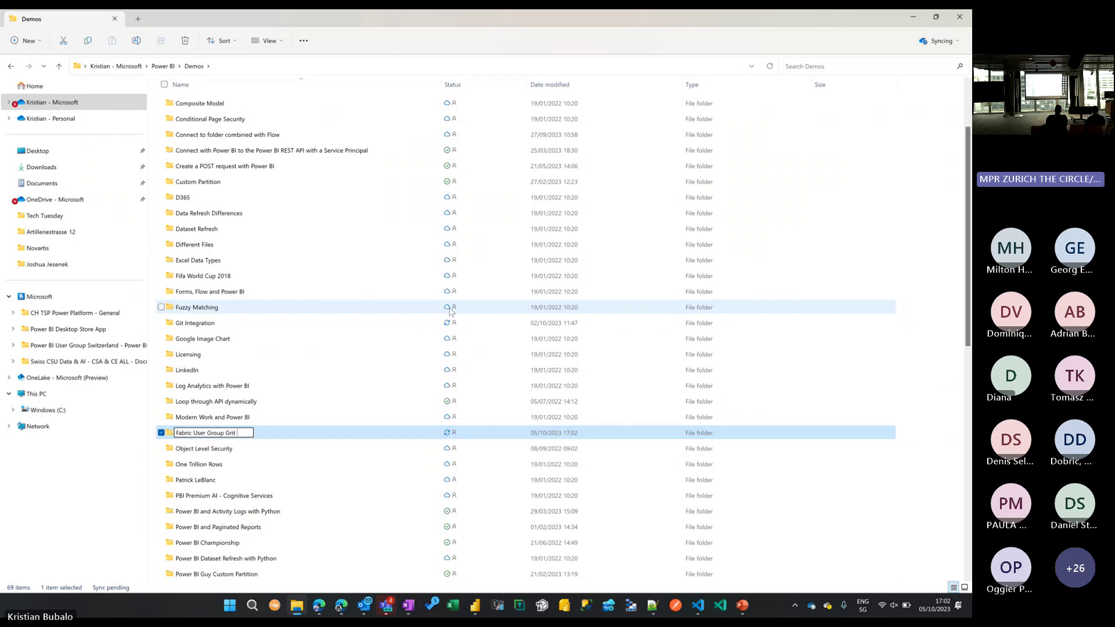
Rename the new folder to 'Fabric User Group Git Integration', open it and select its path.
key("BackSpace")
key("BackSpace")
key("BackSpace")
type("it Integration")
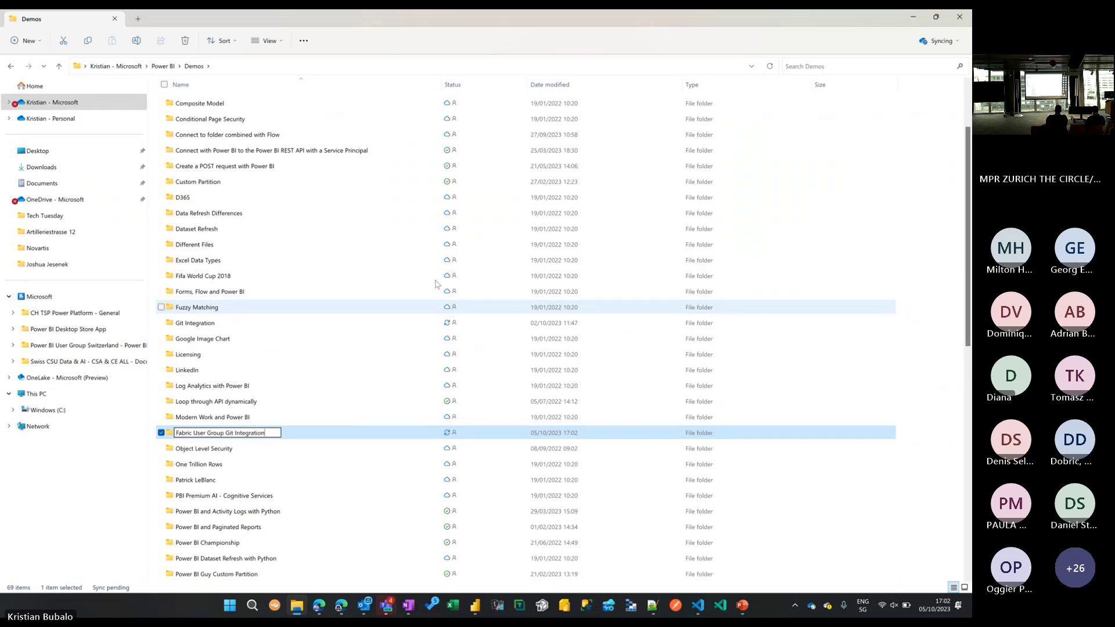
key("Return")
double_click(275, 435)
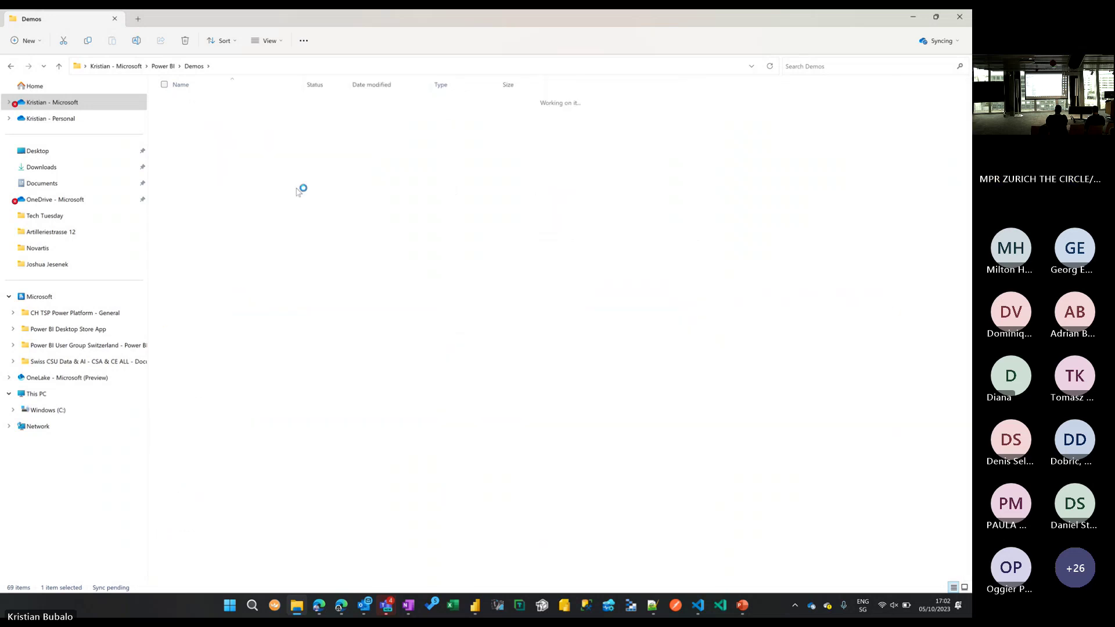
left_click(313, 69)
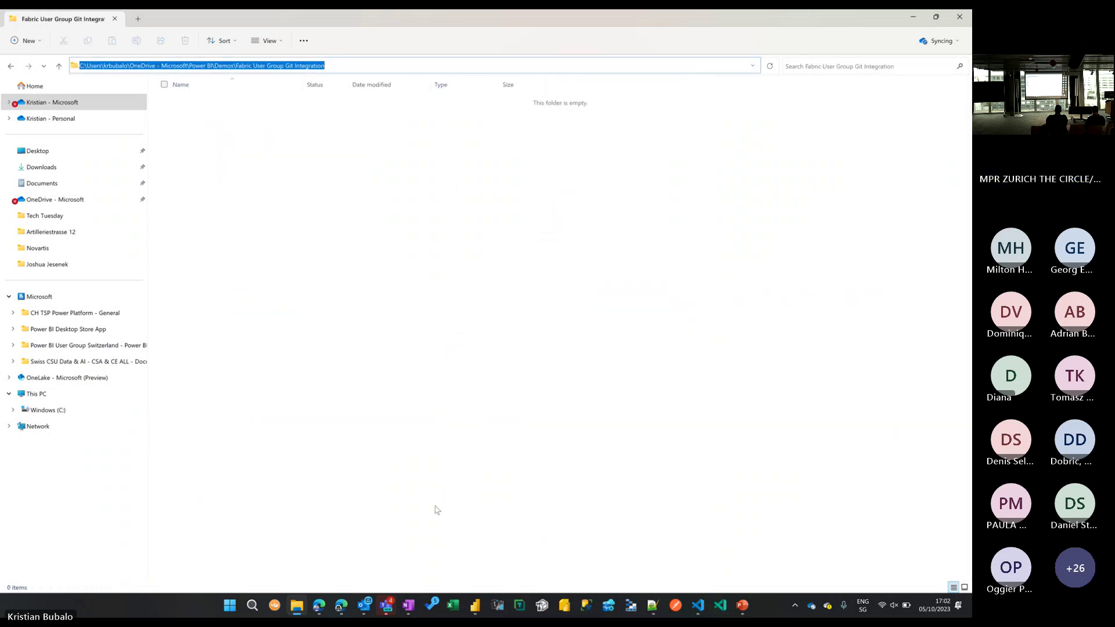
Open Save As for the report and go to the Fabric User Group Git Integration folder.
left_click(476, 607)
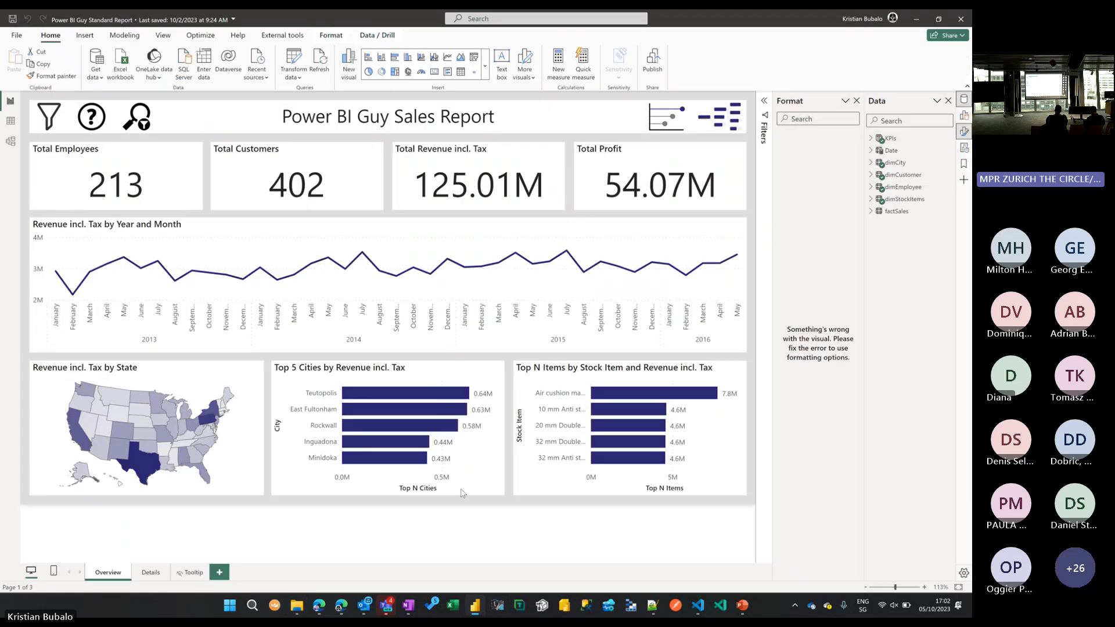
key("ctrl+o")
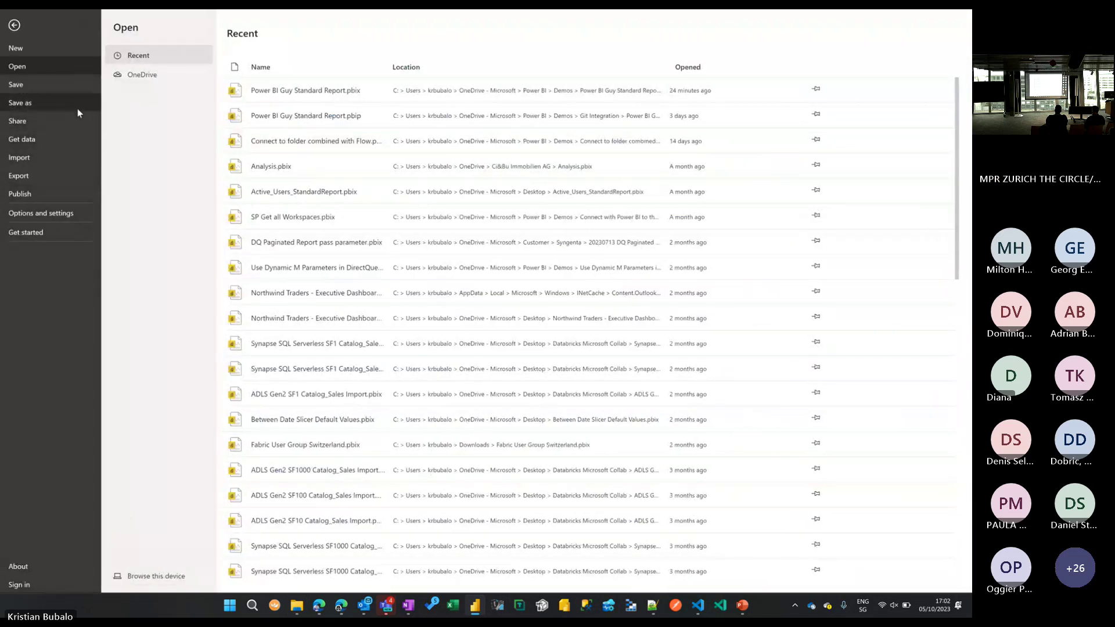
left_click(78, 108)
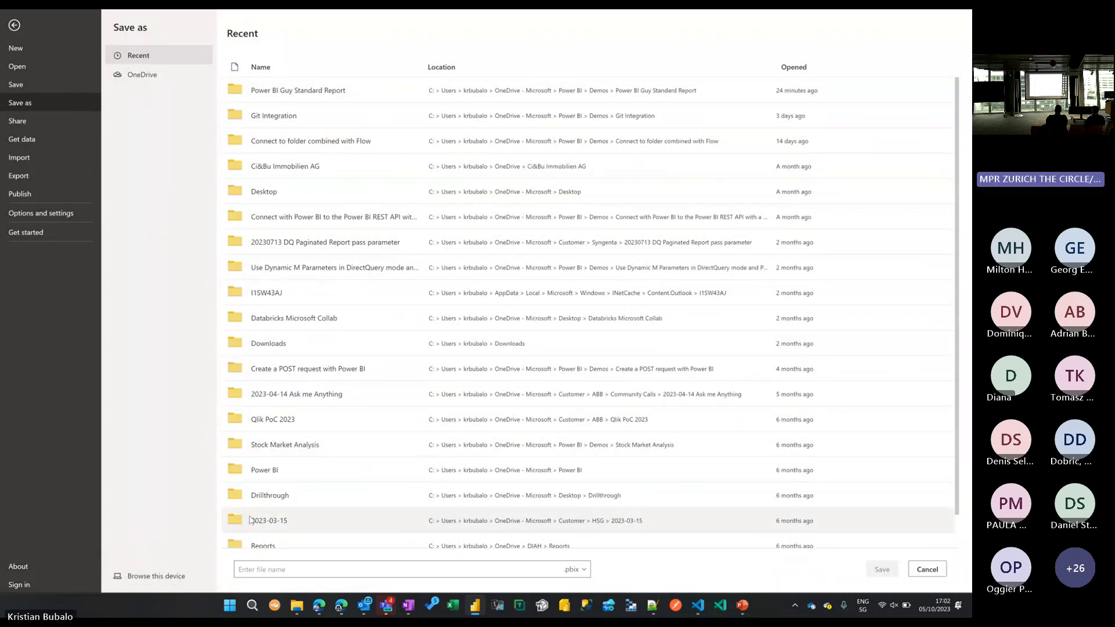
key("Escape")
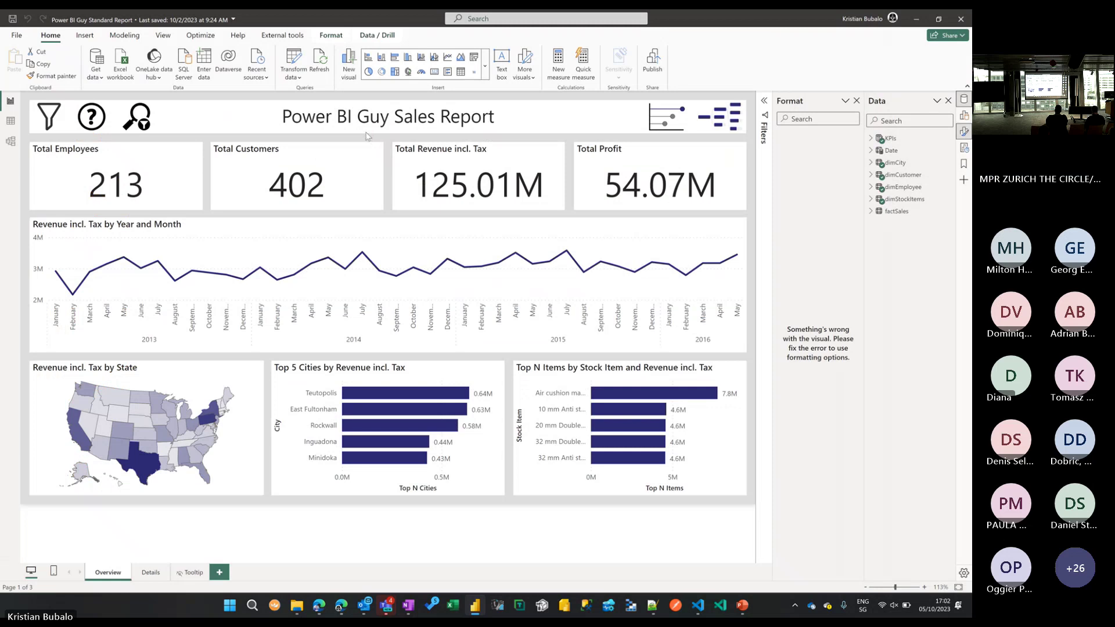
left_click(448, 36)
left_click(448, 36)
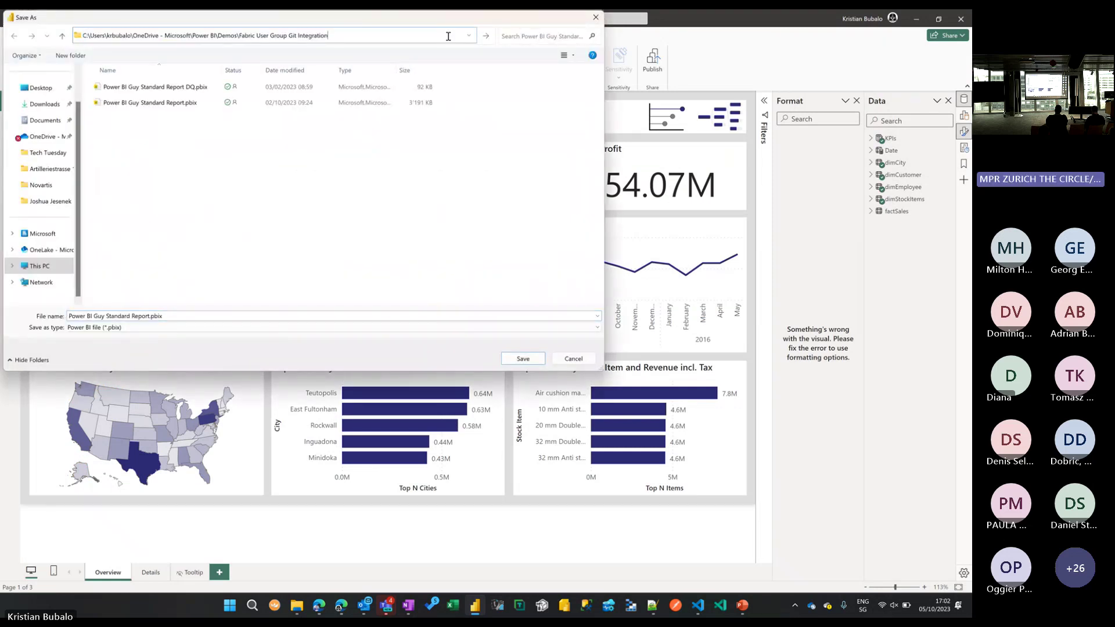
key("Return")
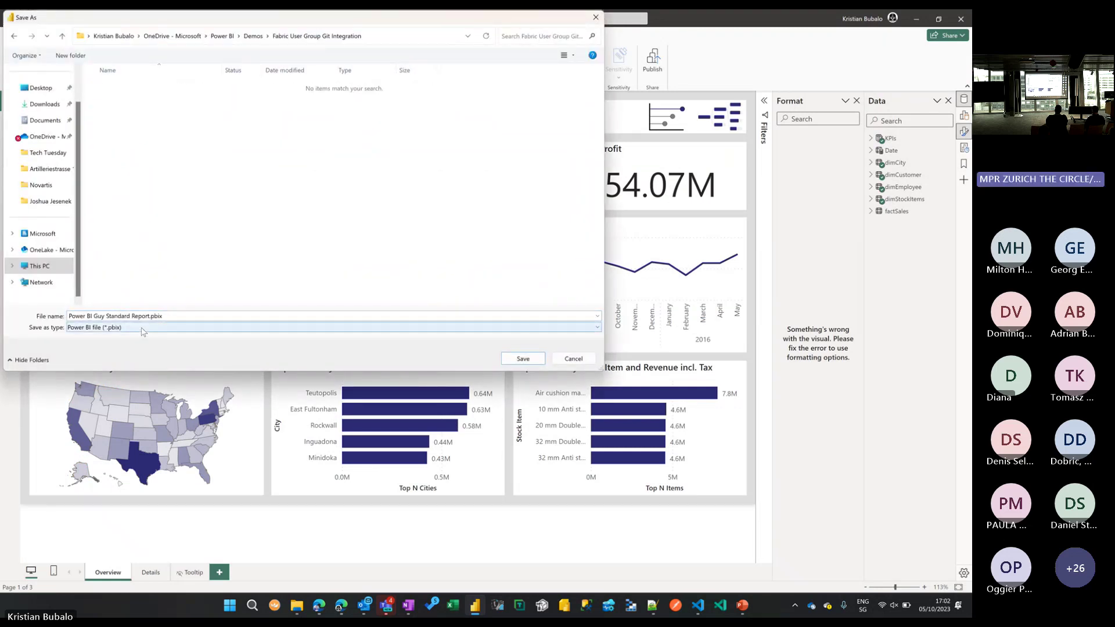
Save the report as Power BI project files (*.pbip) in that folder.
left_click(144, 330)
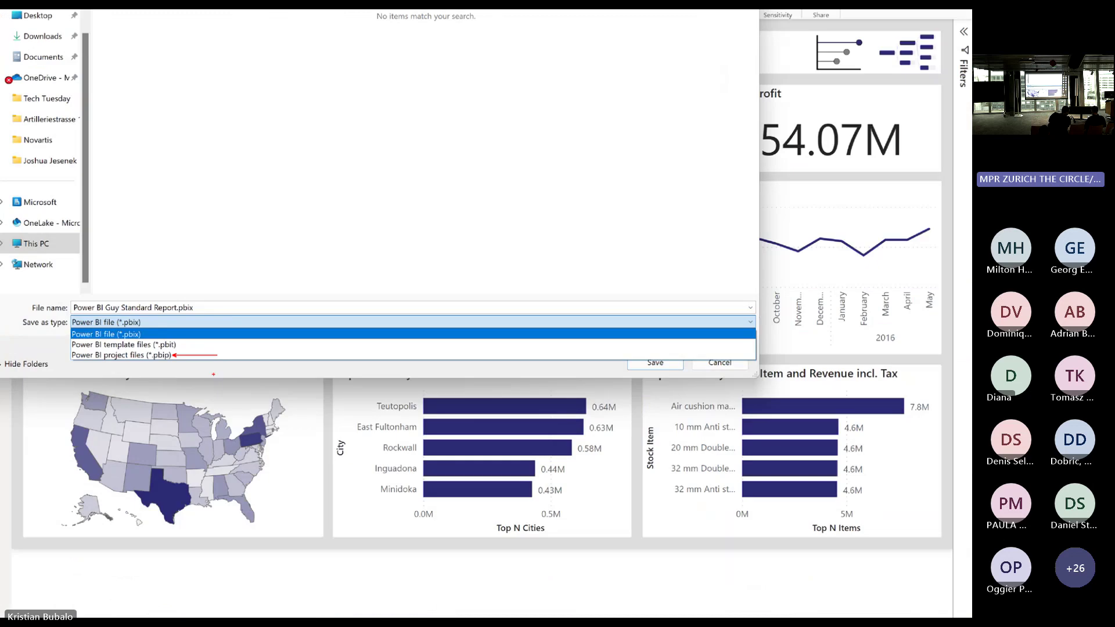
key("Escape")
left_click(127, 328)
left_click(125, 348)
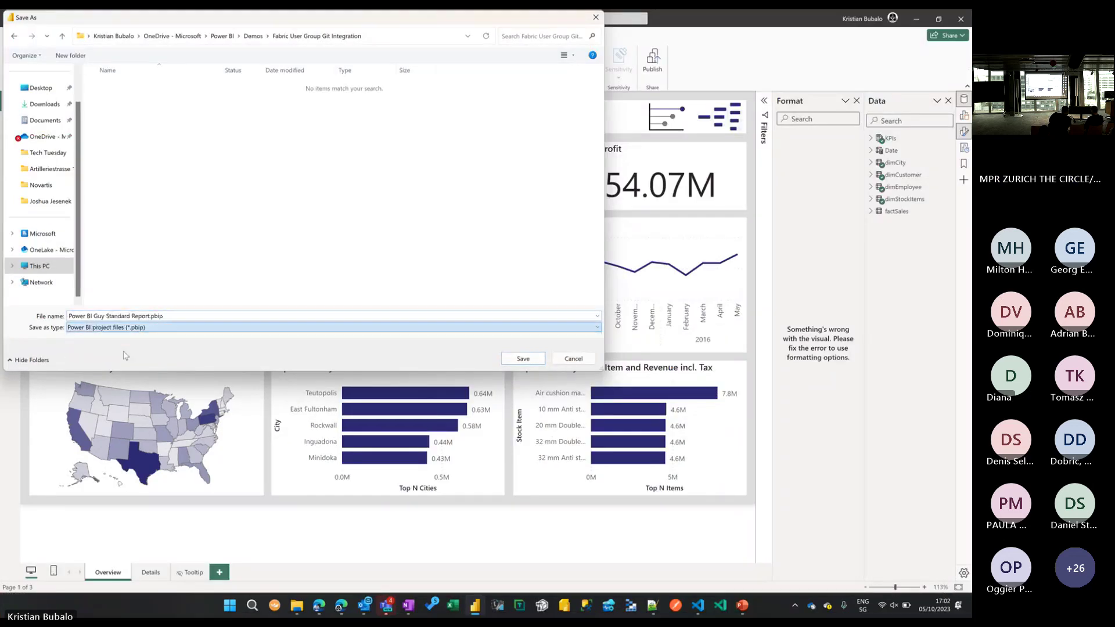
left_click(523, 358)
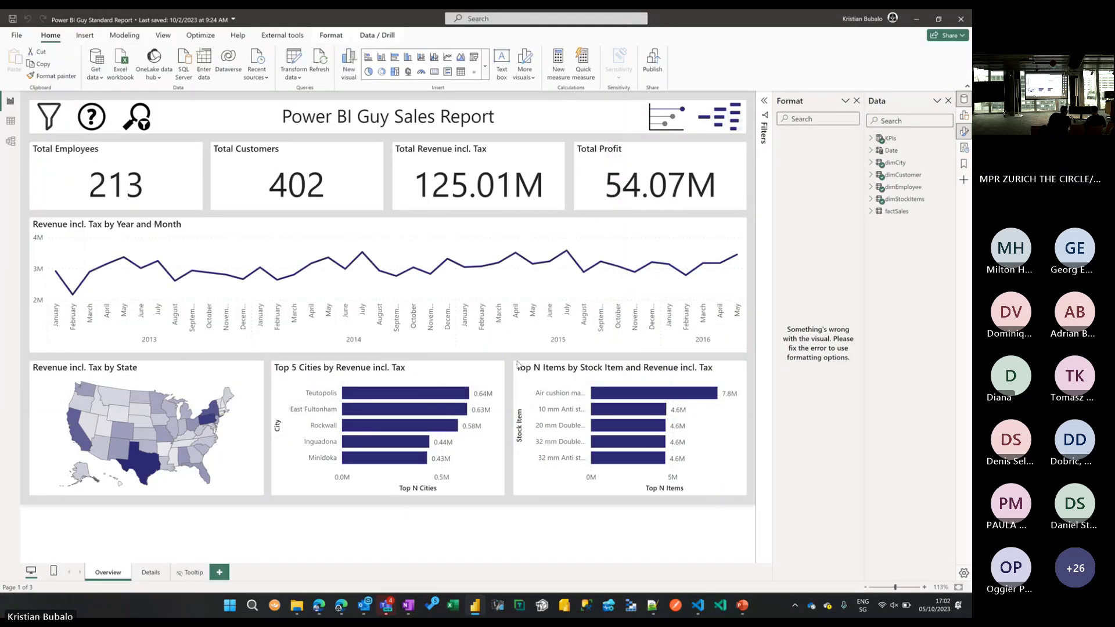
left_click(300, 609)
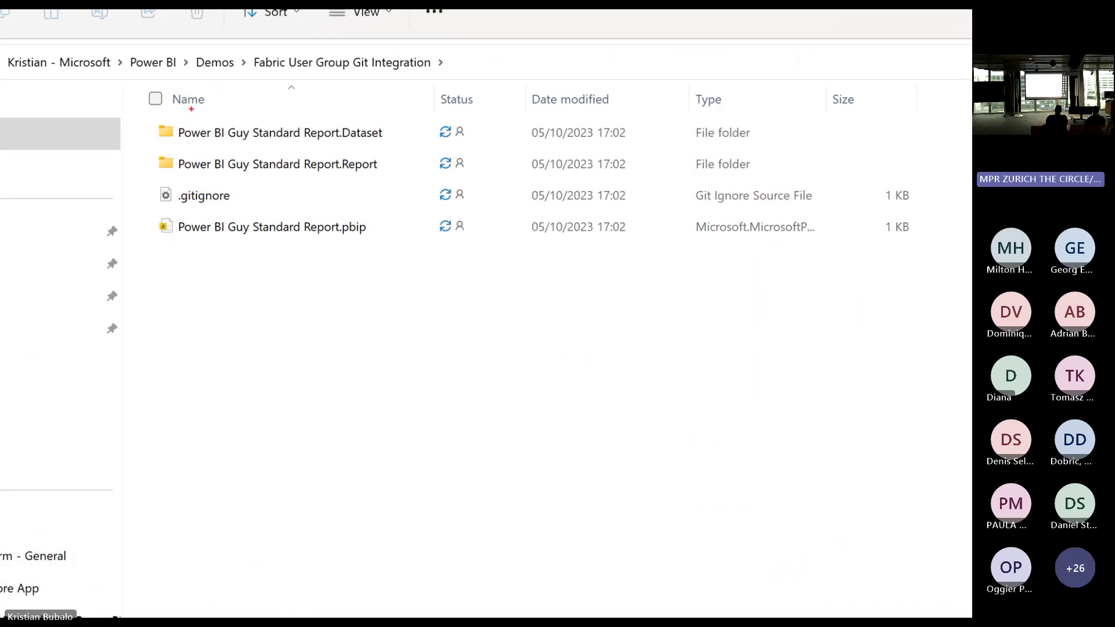
left_click_drag(137, 114, 397, 176)
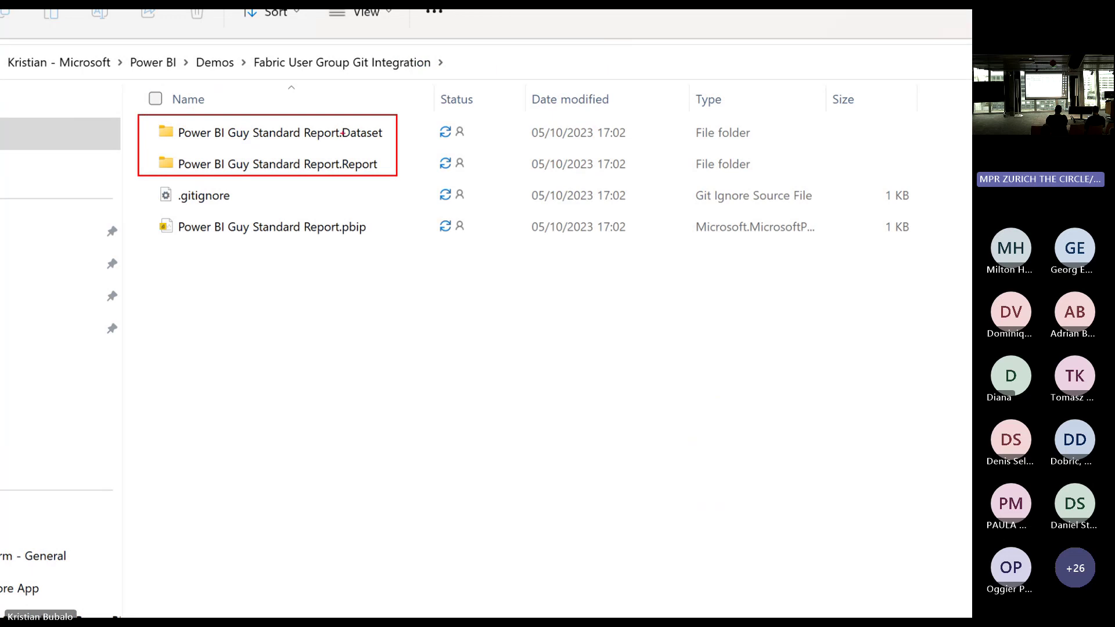
left_click_drag(142, 178, 260, 208)
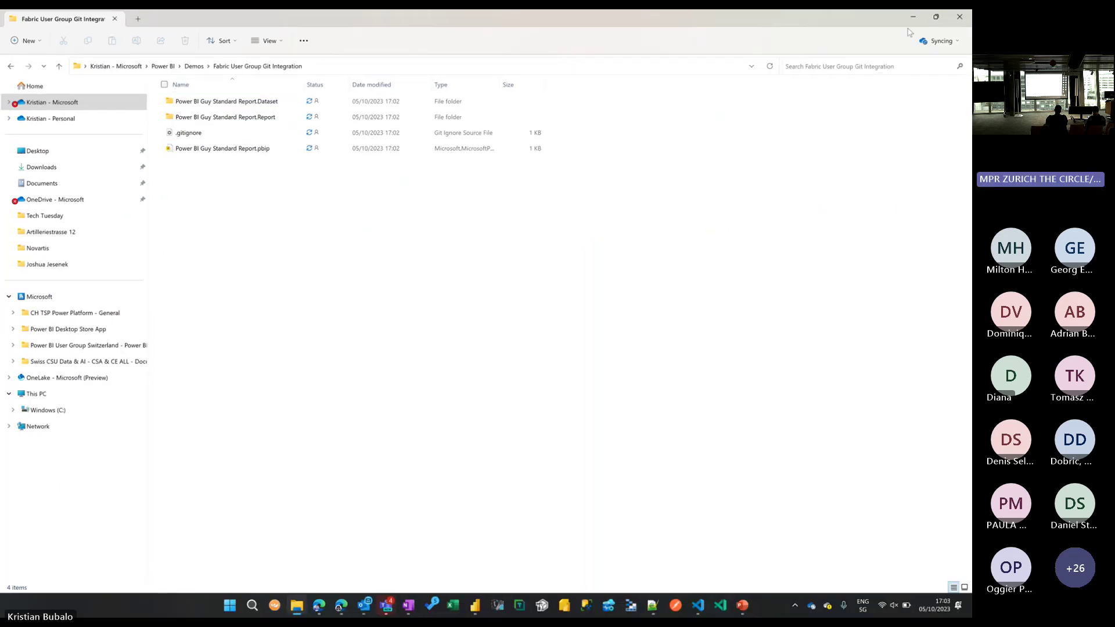
left_click(913, 23)
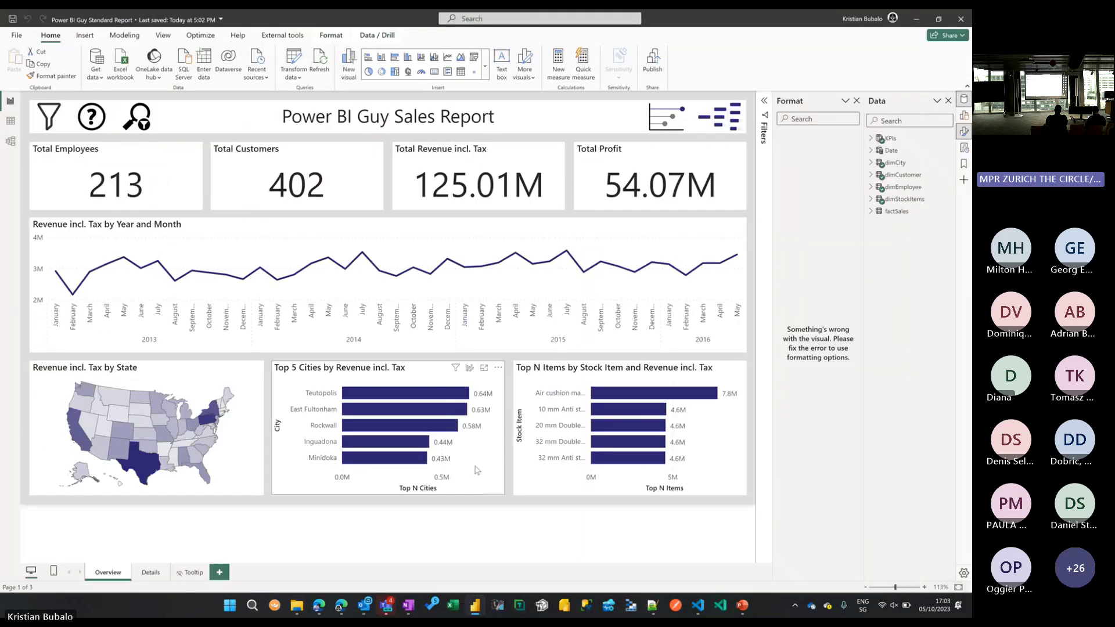
Create a new private Azure DevOps project named 'User Group' in the pbi-guy organization.
left_click(341, 605)
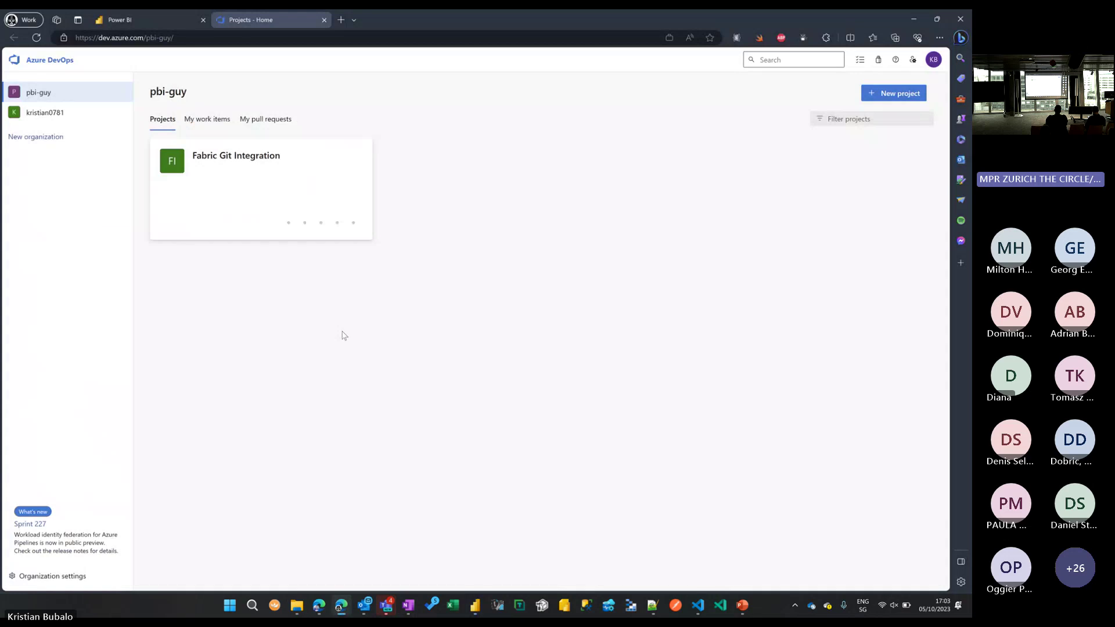
left_click(40, 93)
left_click(898, 102)
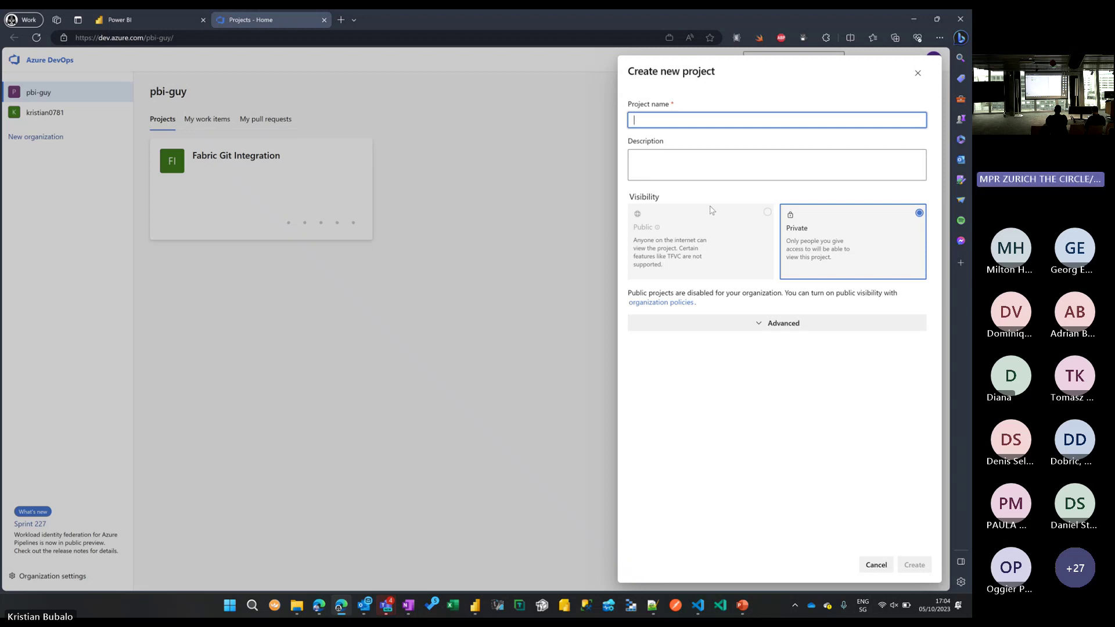
type("User ")
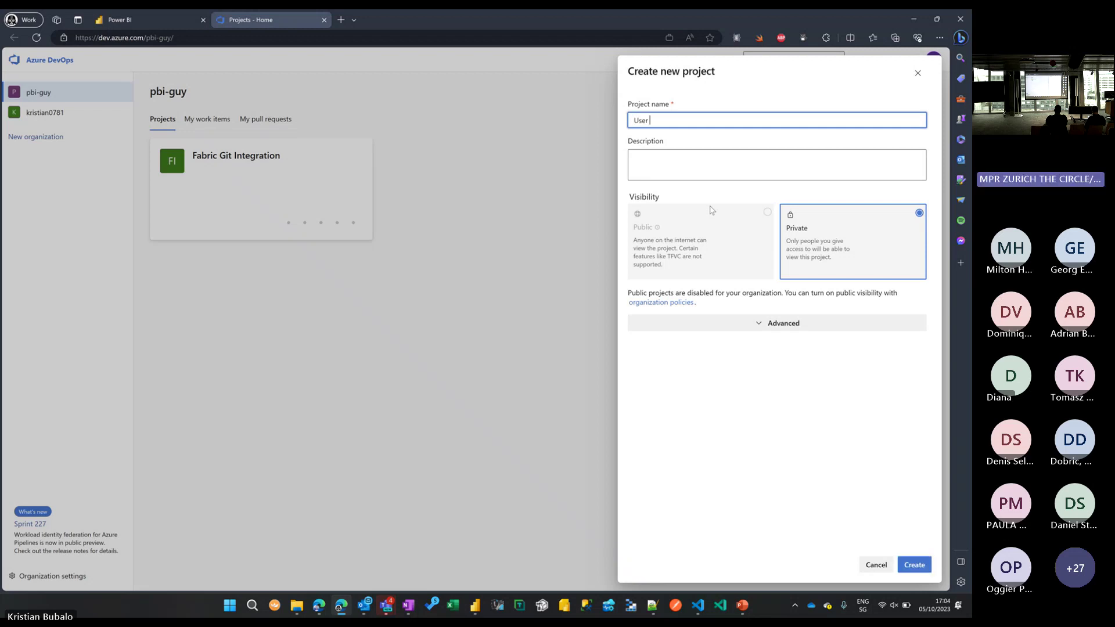
type("Group")
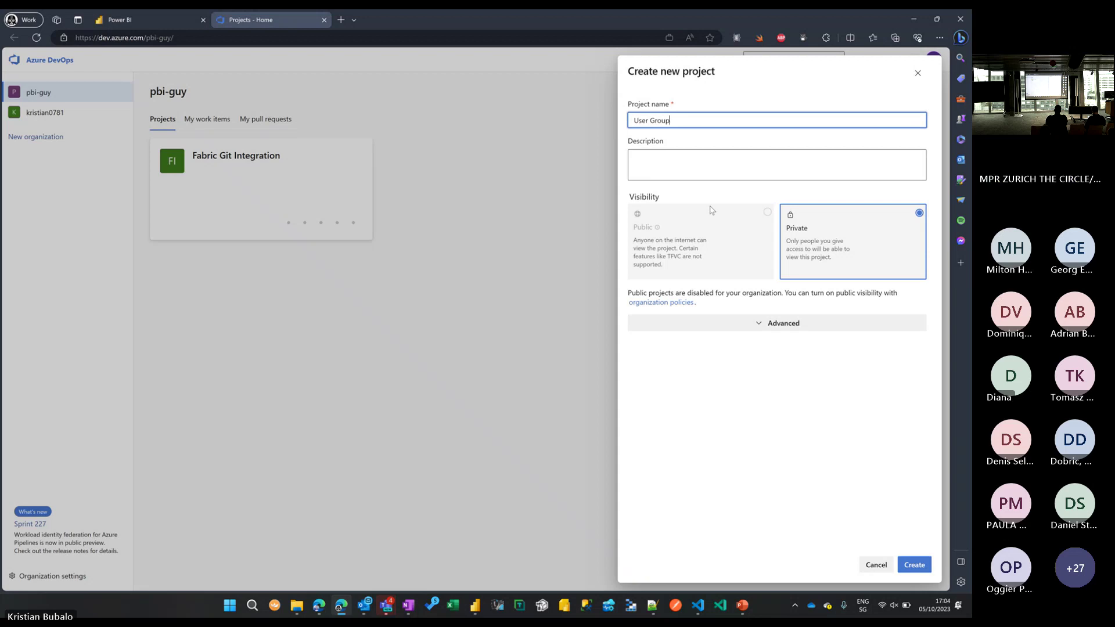
left_click(903, 564)
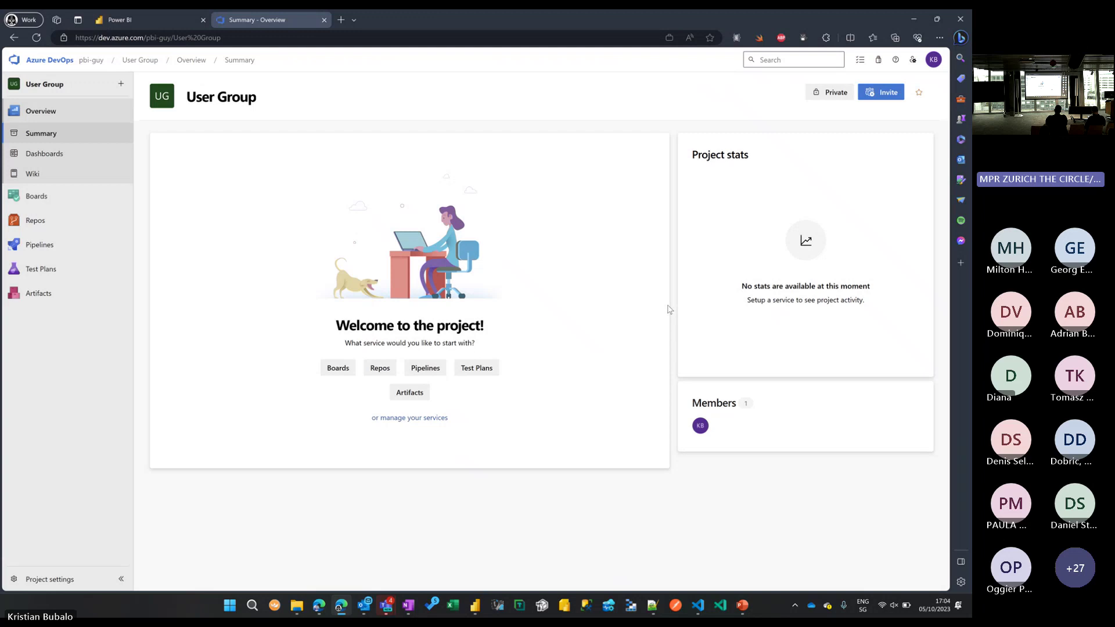
Create the workspace 'Fabric User Group Switzerland', keeping Trial licence mode under Advanced.
left_click(130, 23)
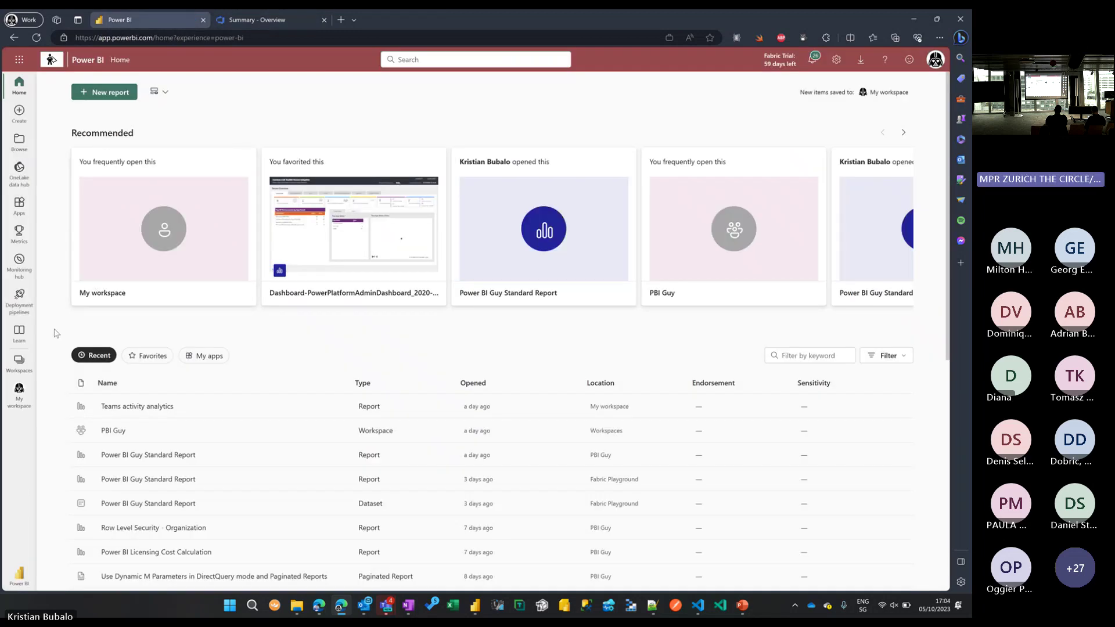
left_click(24, 364)
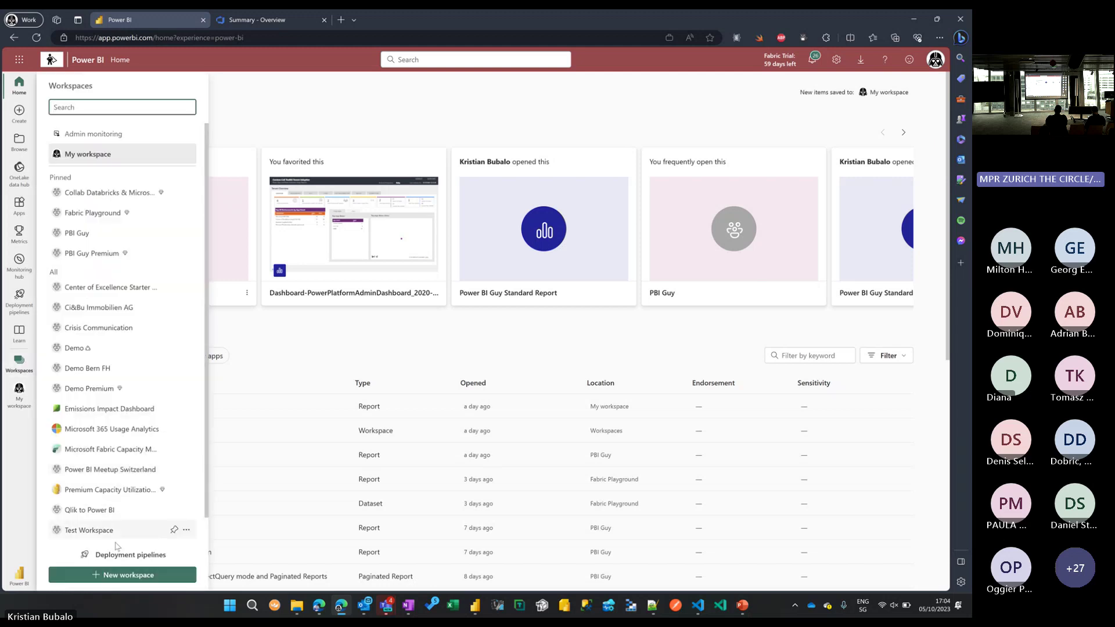
left_click(129, 574)
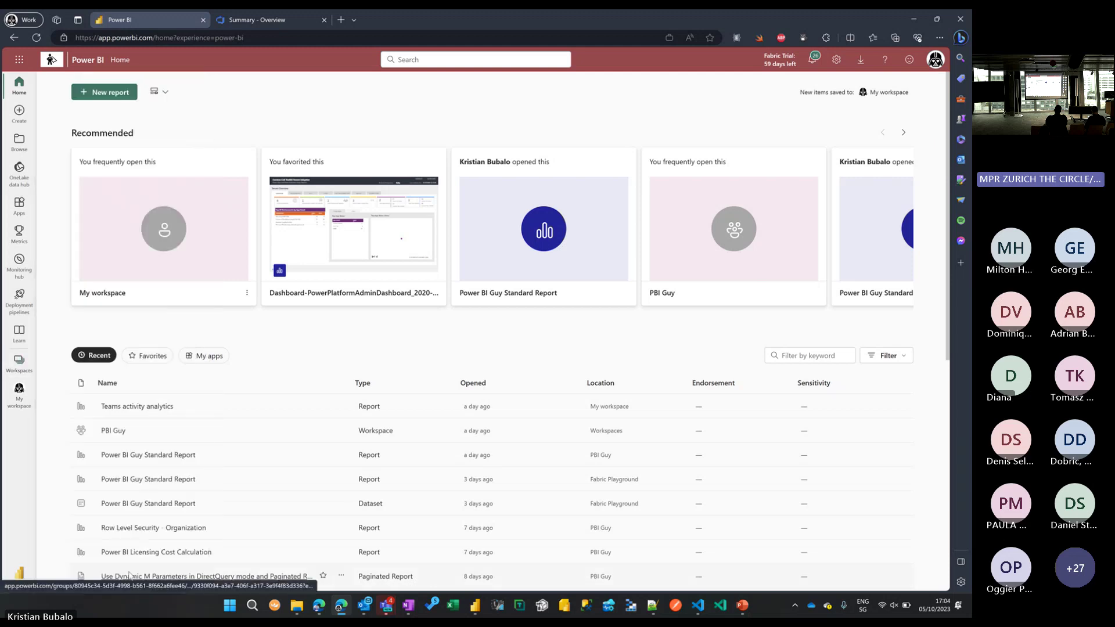
left_click(733, 123)
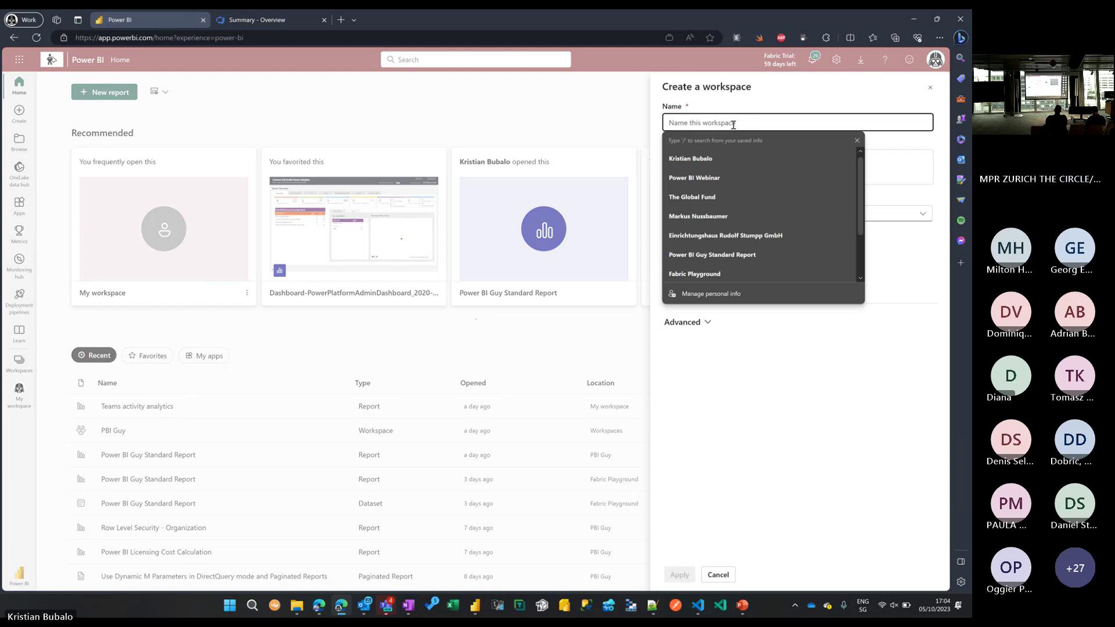
type("Fabric User Grou")
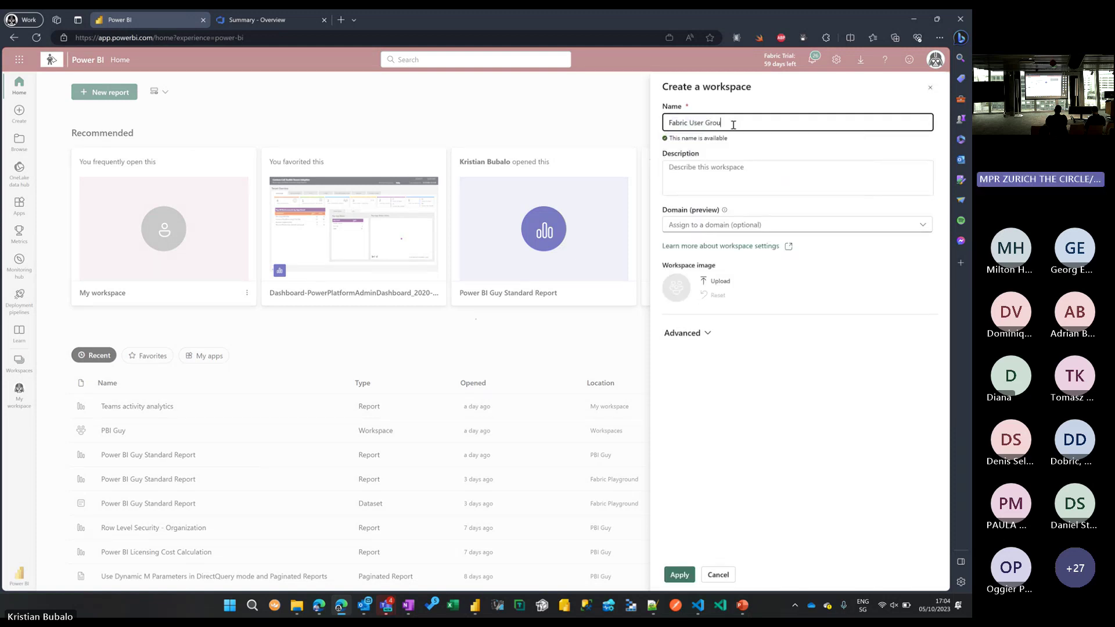
type("p Switzerland")
left_click(706, 332)
scroll(677, 398, "down", 1)
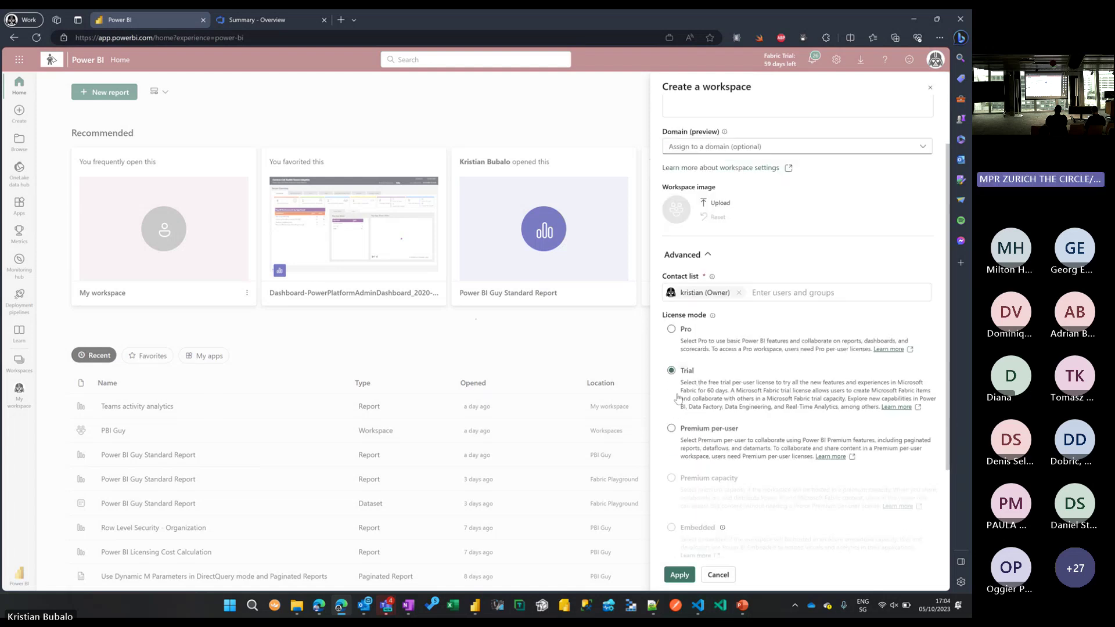
left_click(682, 576)
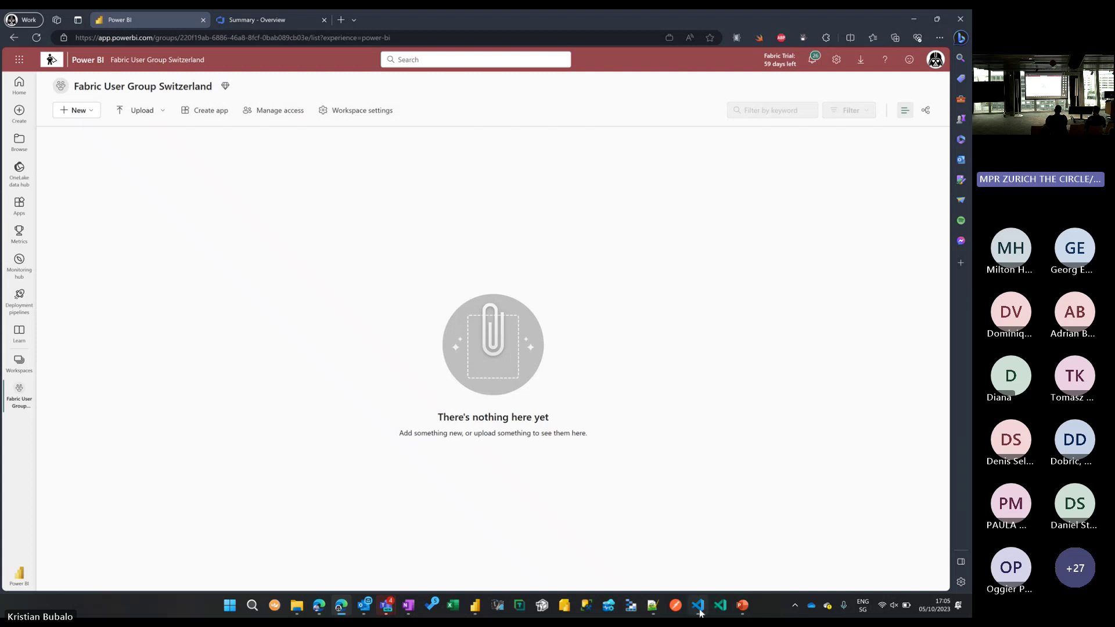
Add the pasted Fabric User Group Git Integration folder path to the VS Code workspace.
mouse_move(700, 612)
left_click(697, 549)
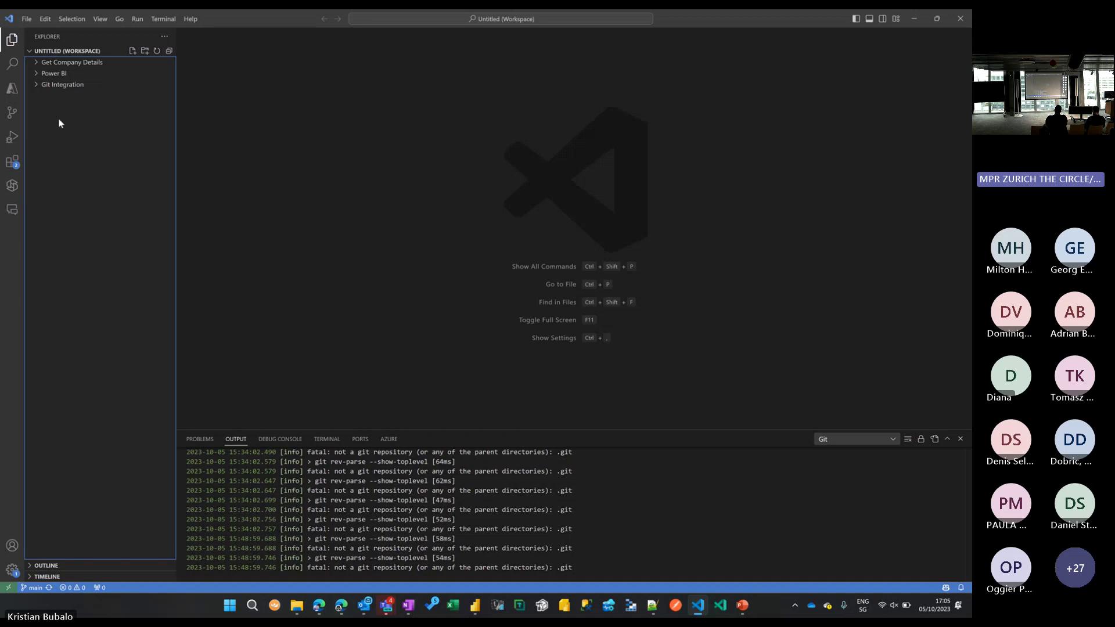
key("ctrl+1")
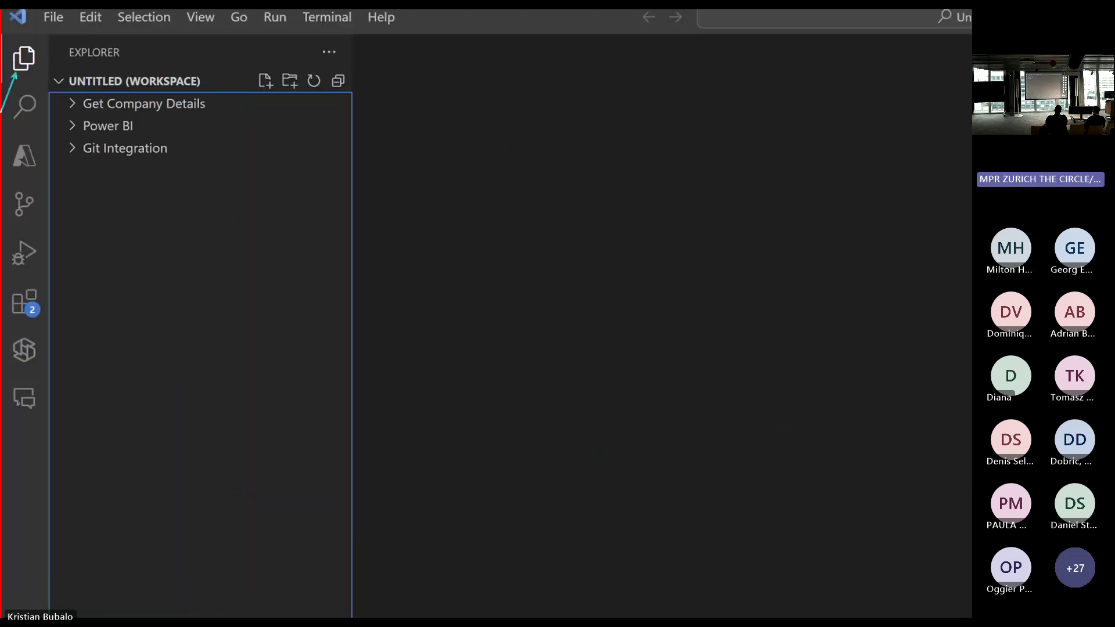
left_click_drag(55, 90, 234, 173)
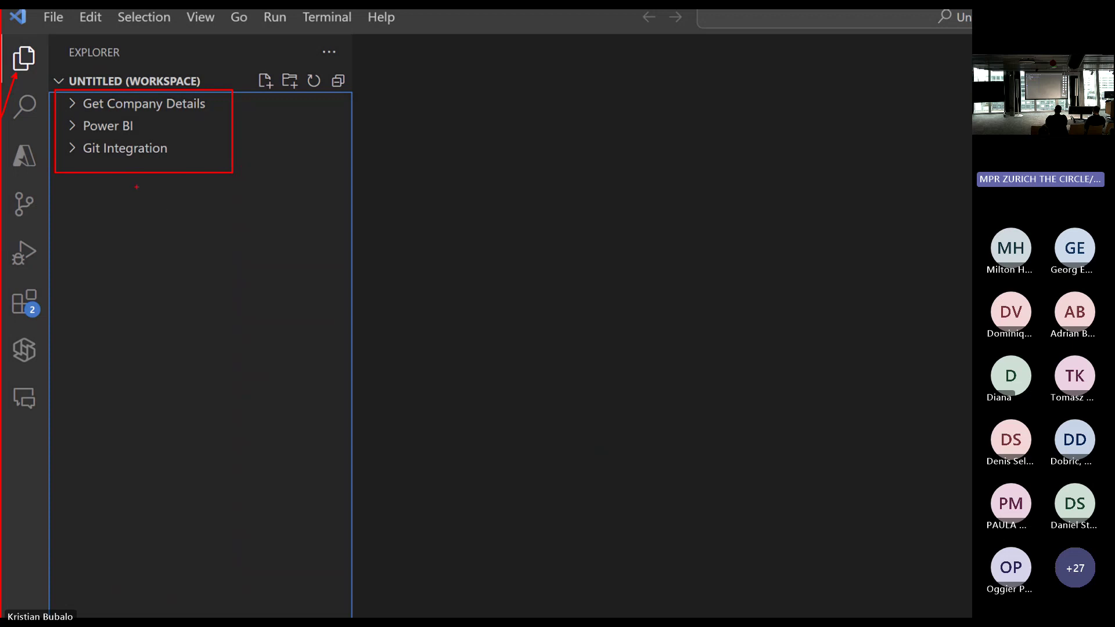
right_click(138, 222)
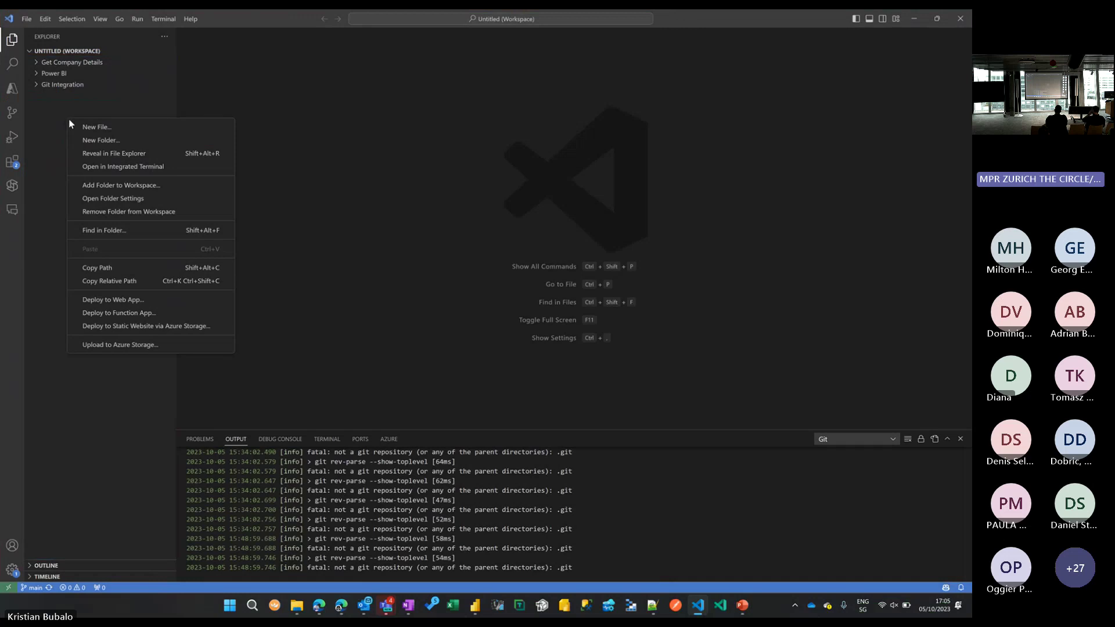
left_click(110, 188)
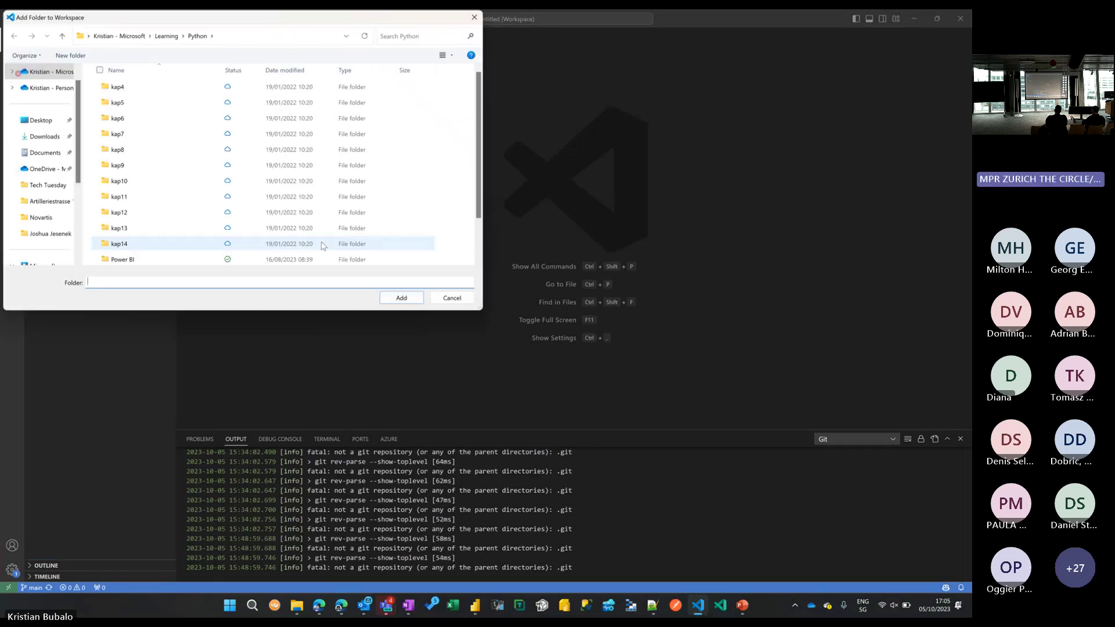
left_click(303, 36)
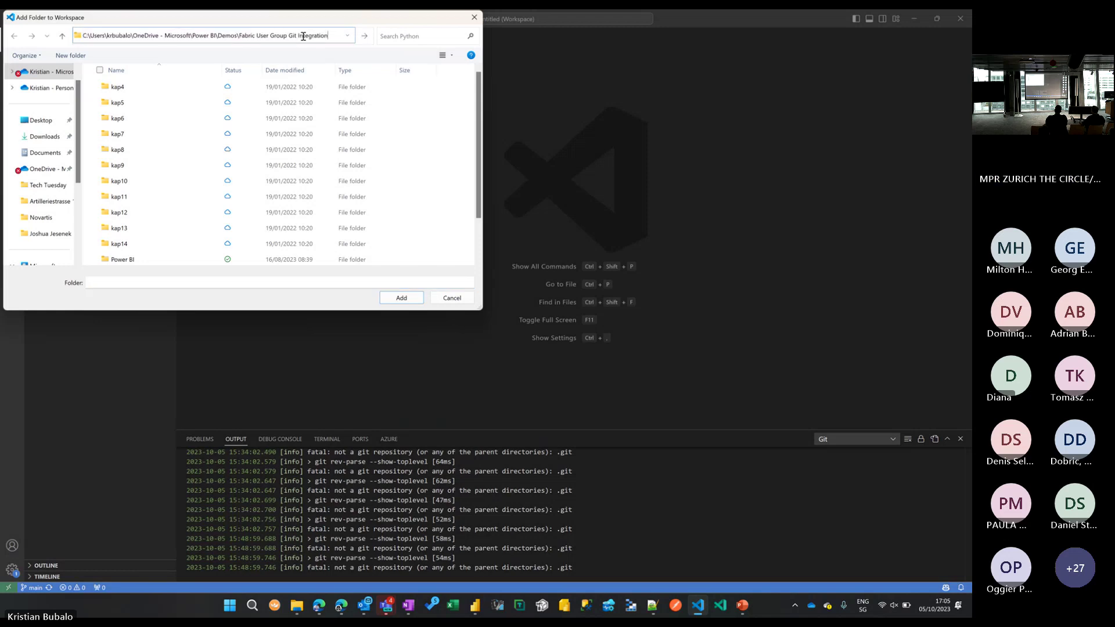
key("Return")
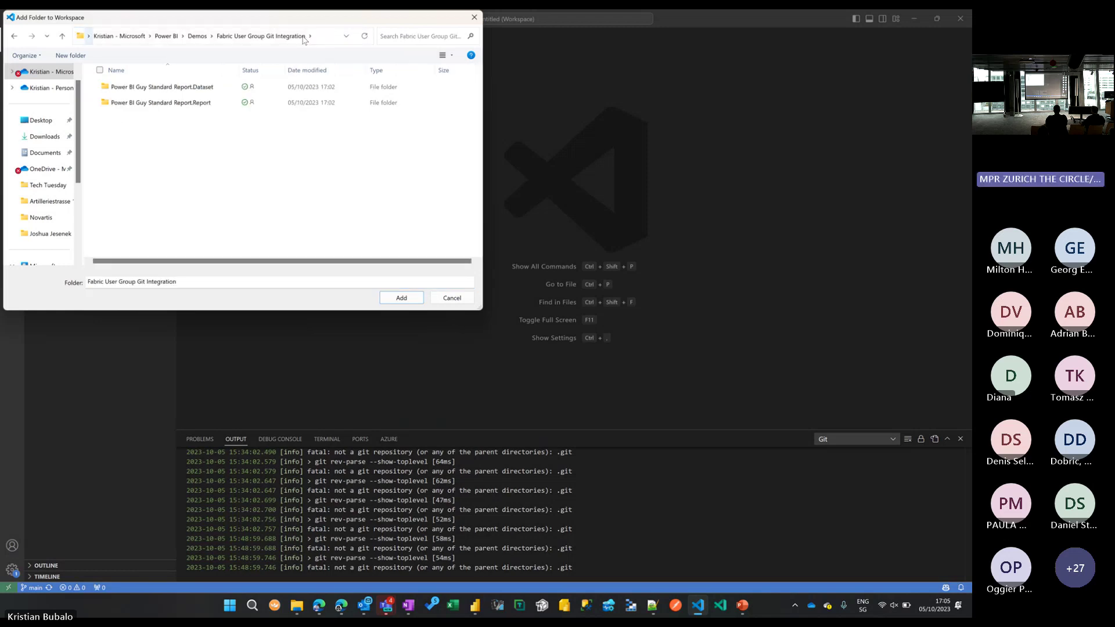
left_click(402, 297)
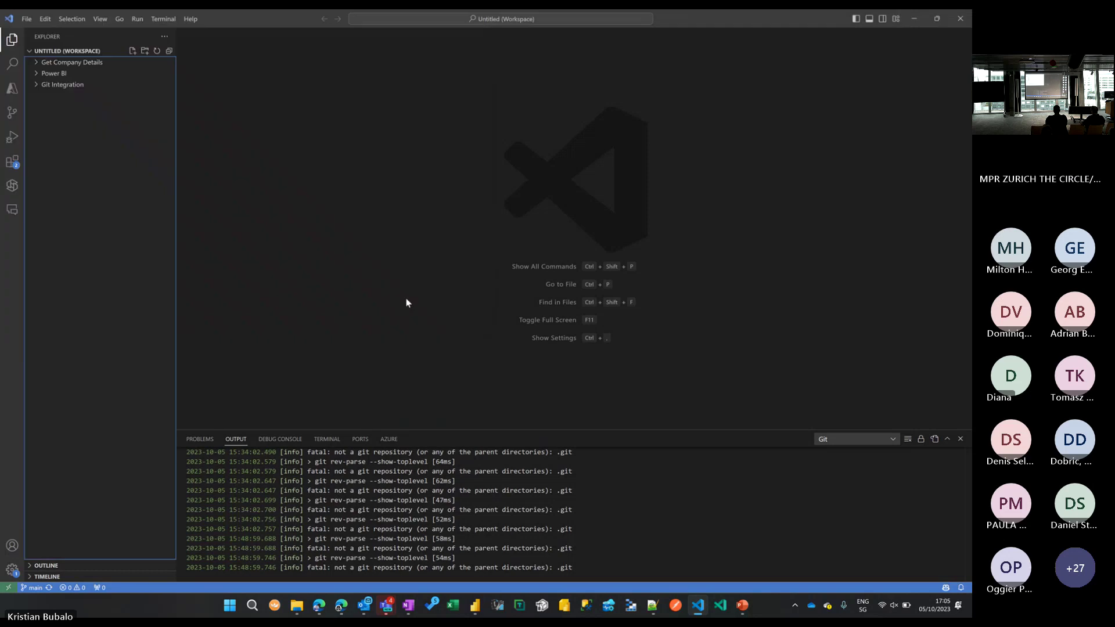
Trust the added folder and open the Dataset's item.config.json, showing version 1.0.
left_click(570, 338)
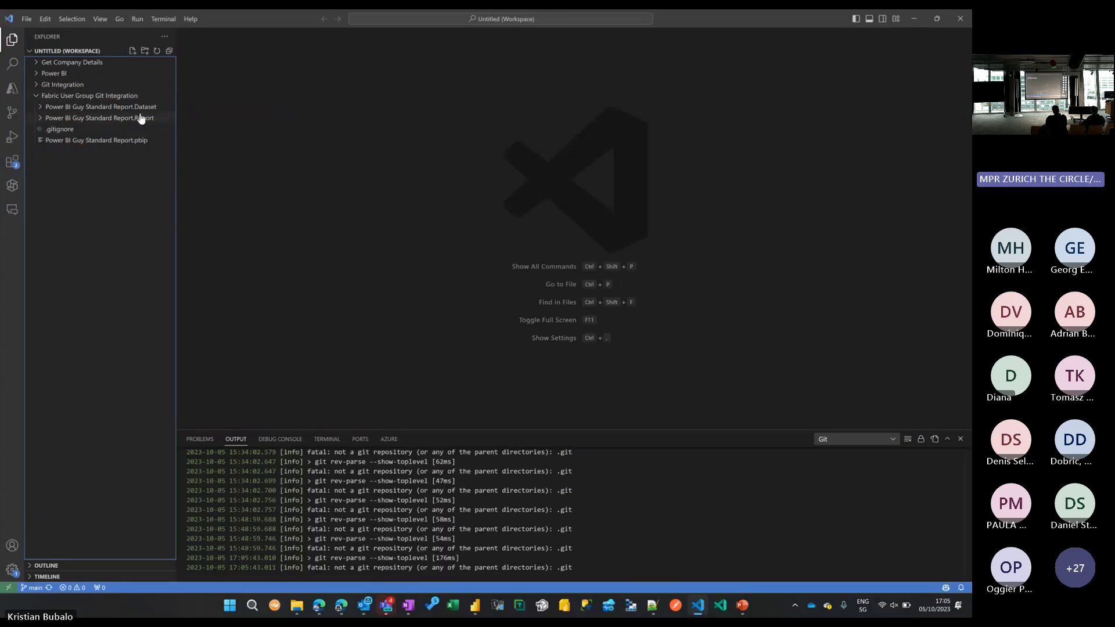
left_click(141, 108)
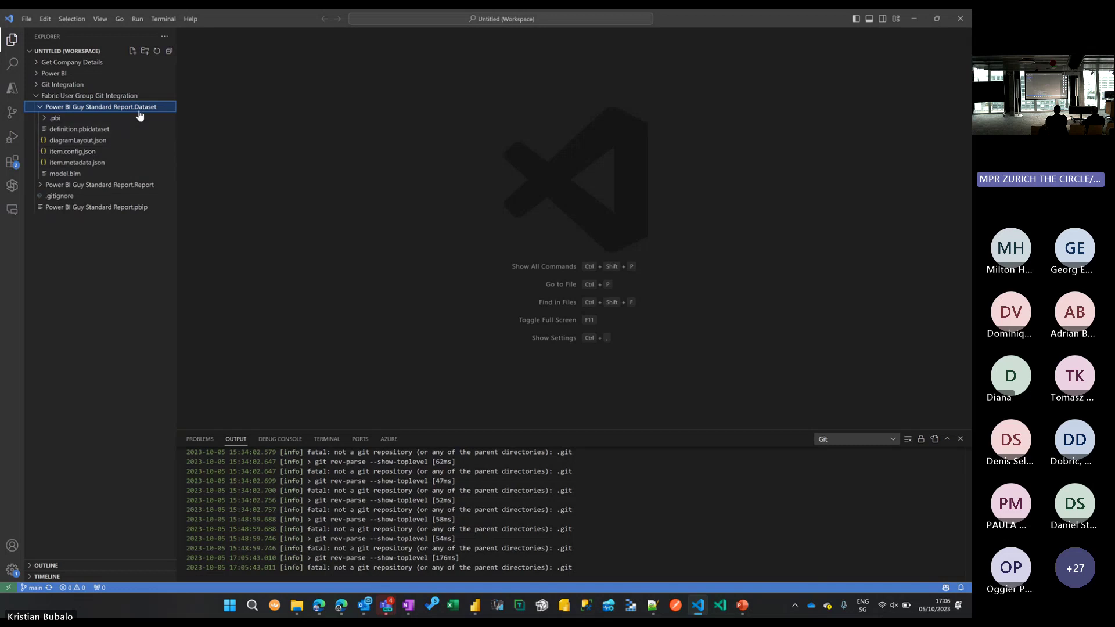
left_click(115, 154)
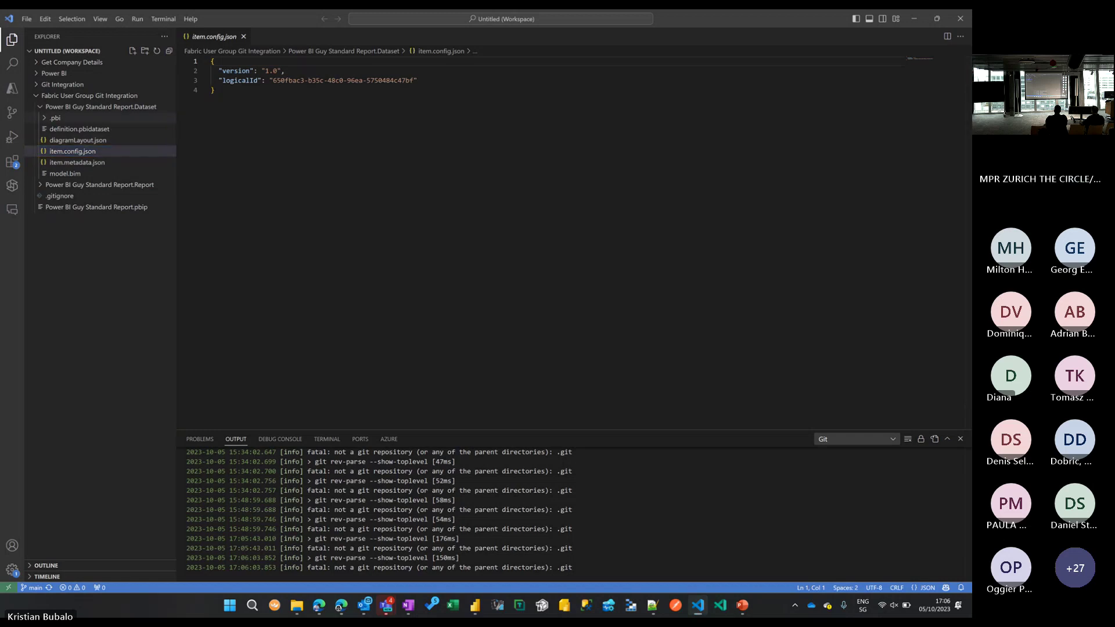
key("ctrl+1")
left_click_drag(21, 114, 52, 114)
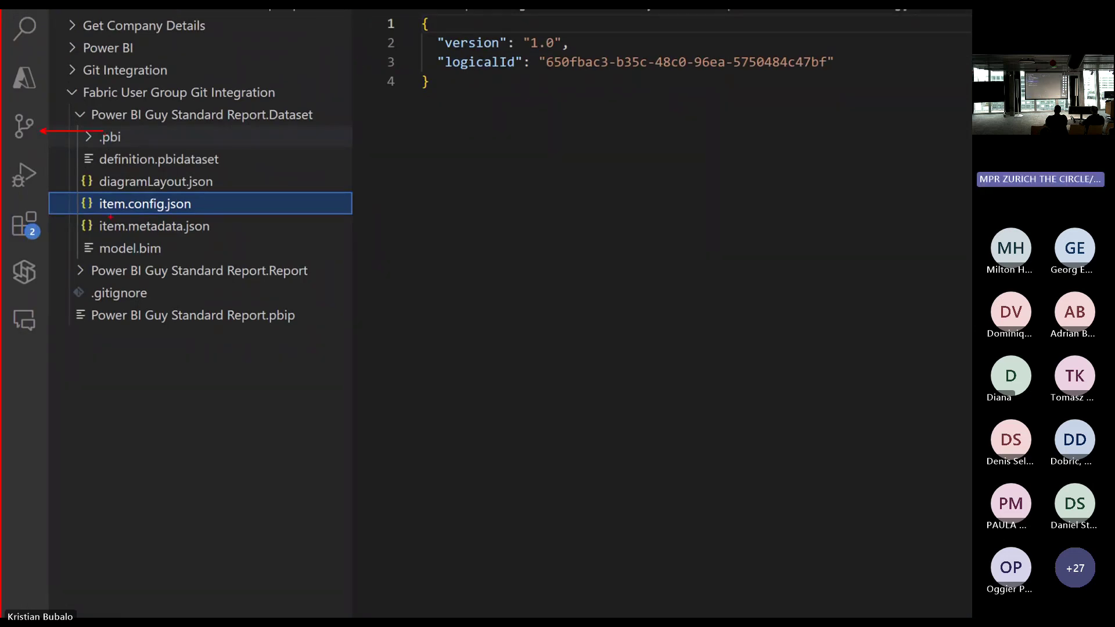
key("Escape")
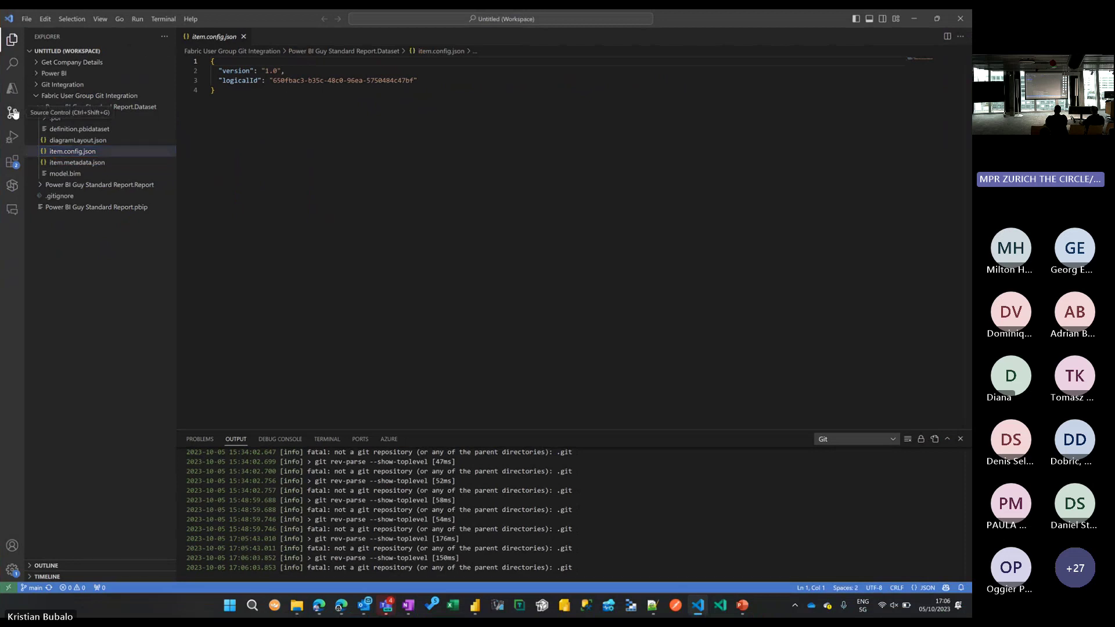
Show Source Control for Git Integration and browse its repository and changes view options.
left_click(13, 112)
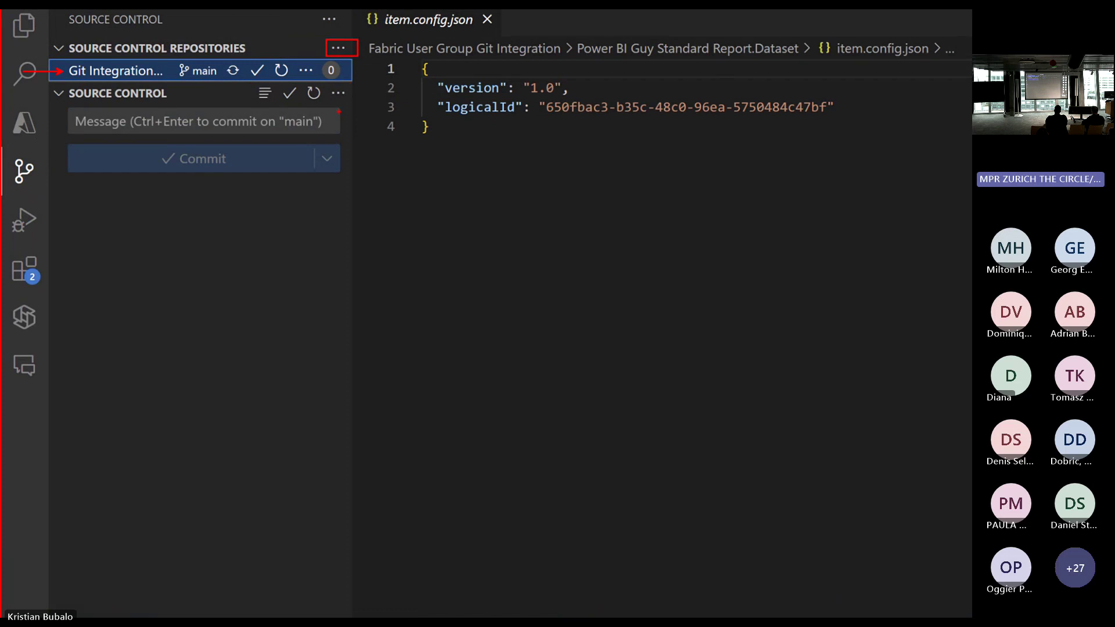
left_click(337, 48)
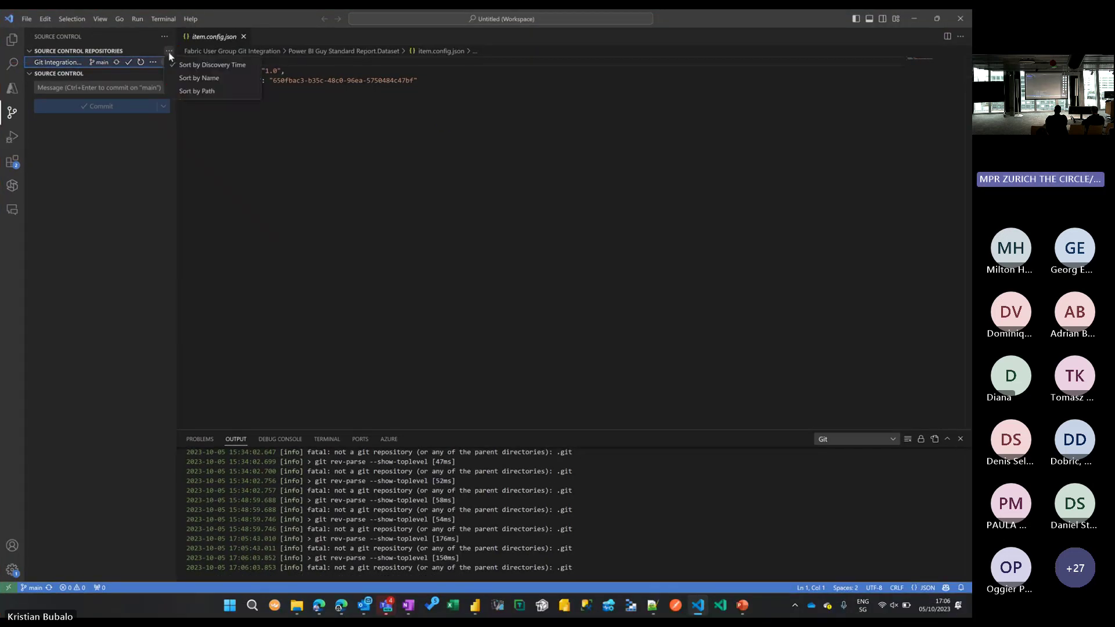
left_click(152, 62)
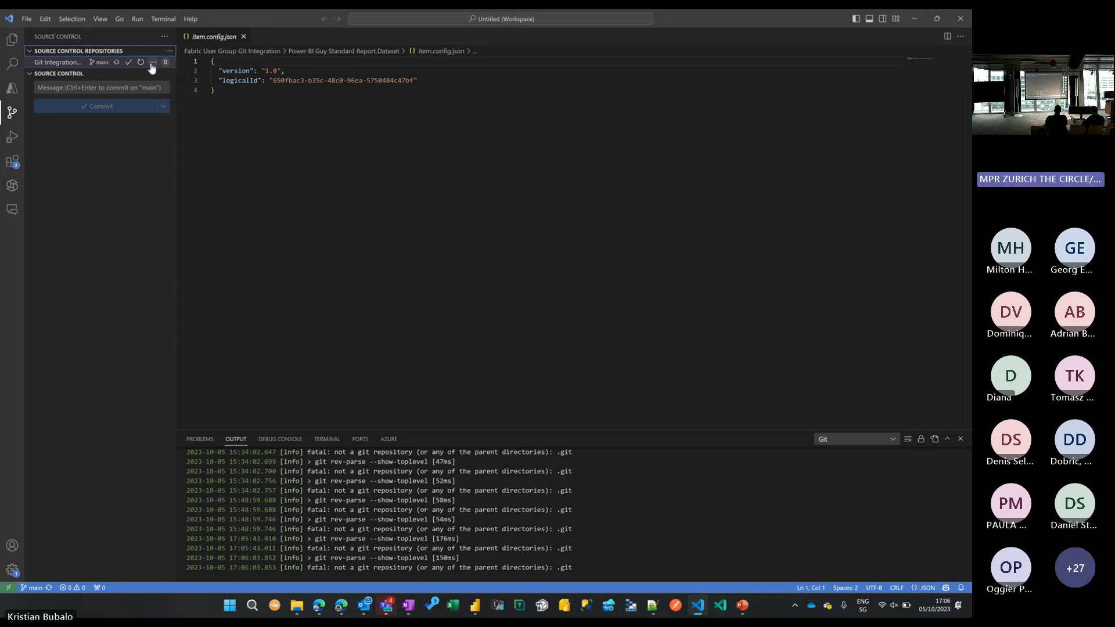
left_click(152, 62)
left_click(156, 40)
left_click(164, 37)
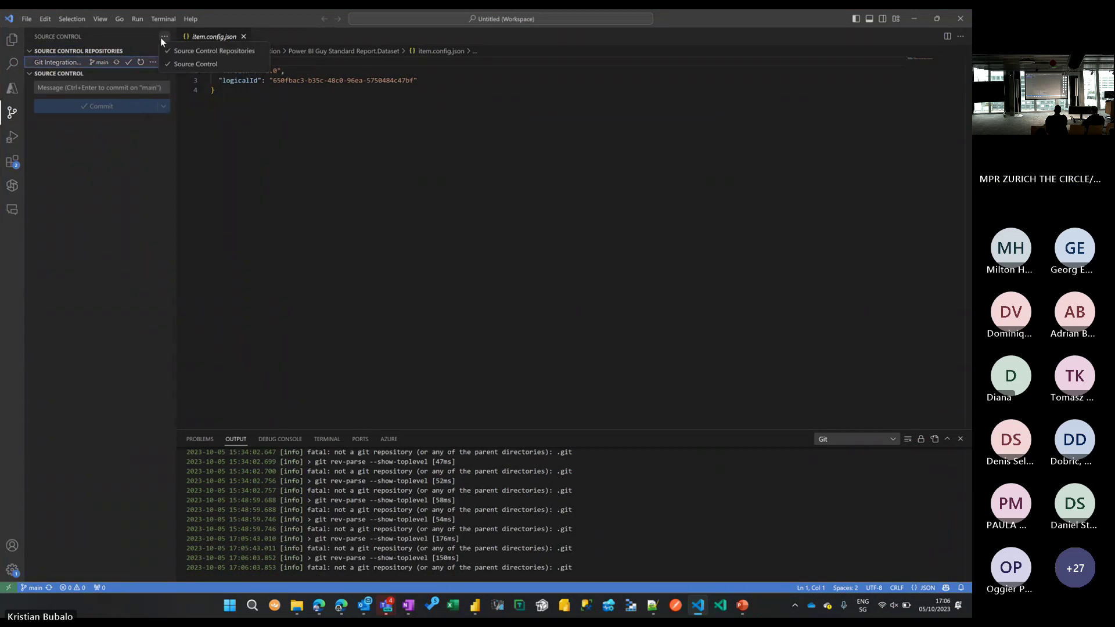
right_click(118, 52)
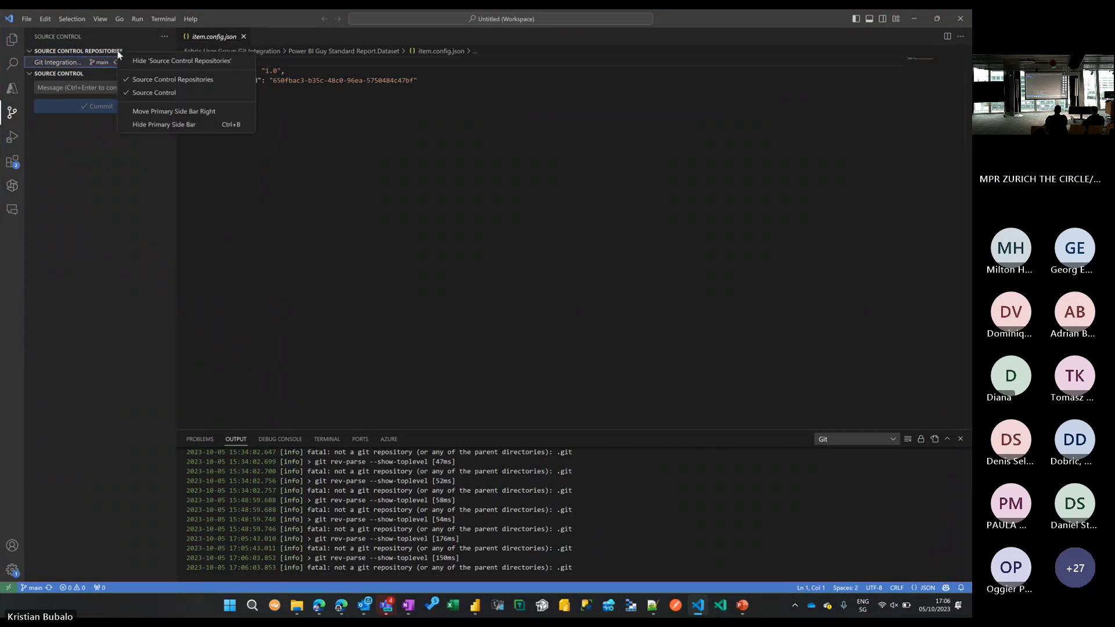
left_click(99, 126)
right_click(100, 129)
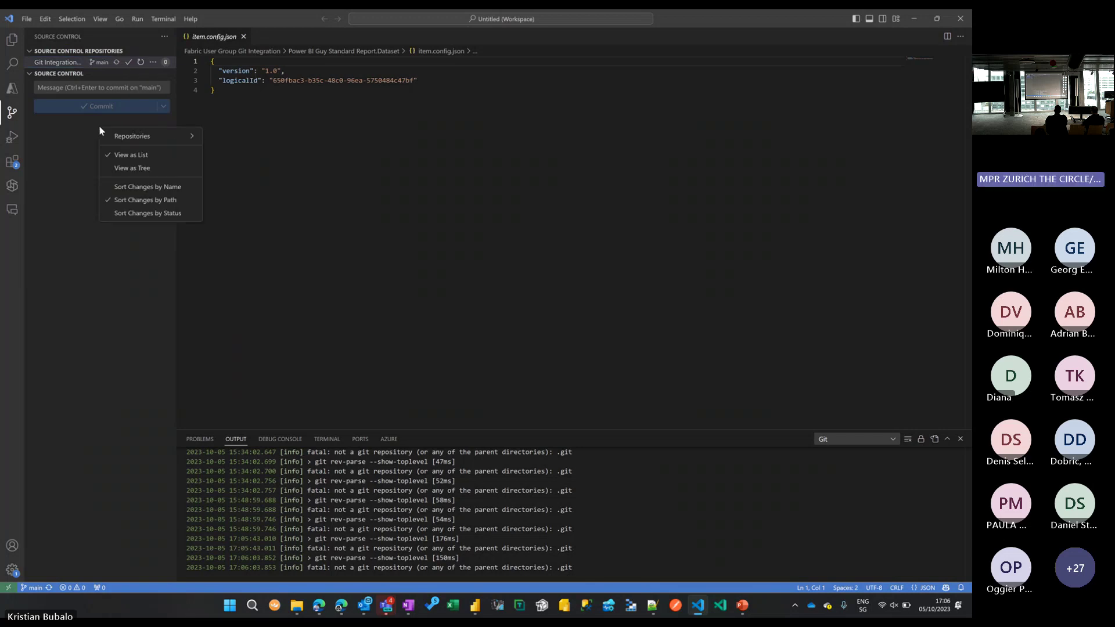
mouse_move(128, 137)
left_click(78, 137)
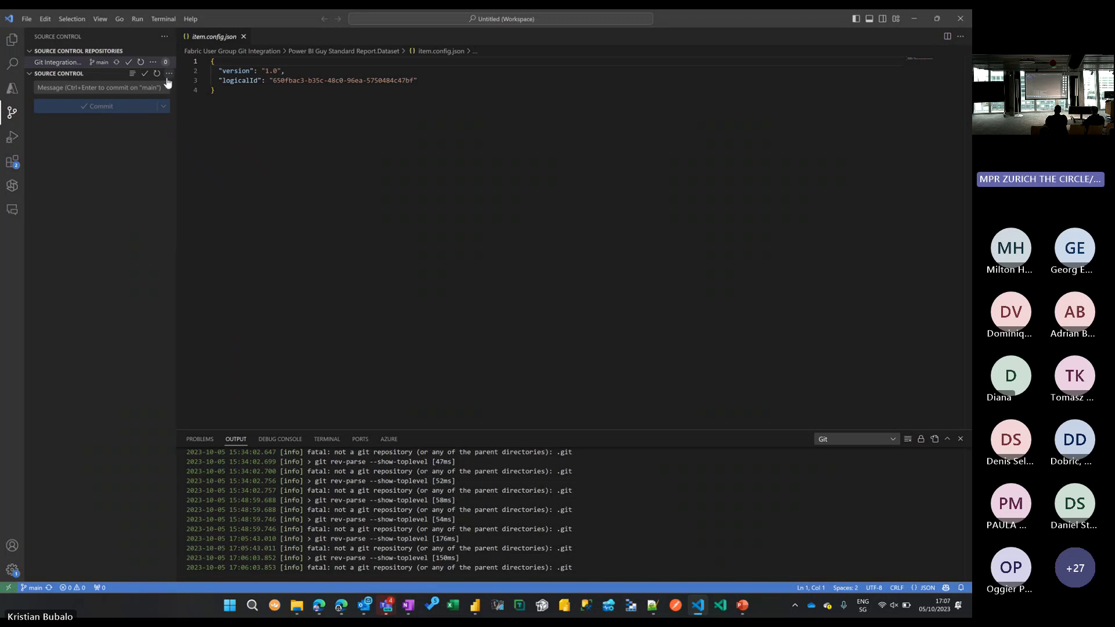
Browse the source control actions list (pull, push) and search quick open for '<git'.
left_click(169, 74)
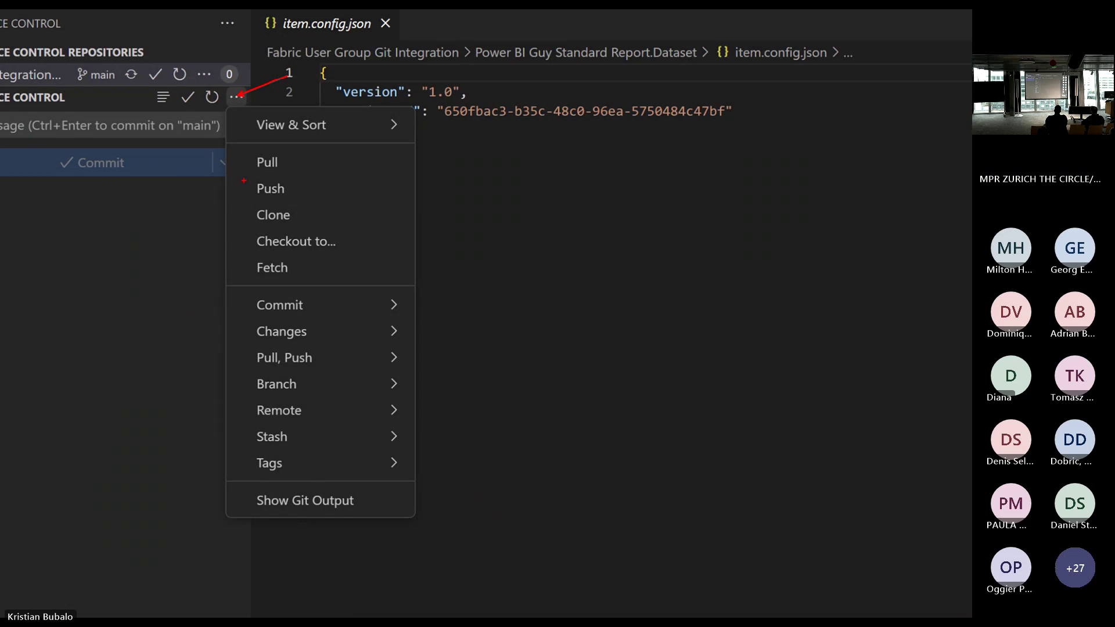
key("Escape")
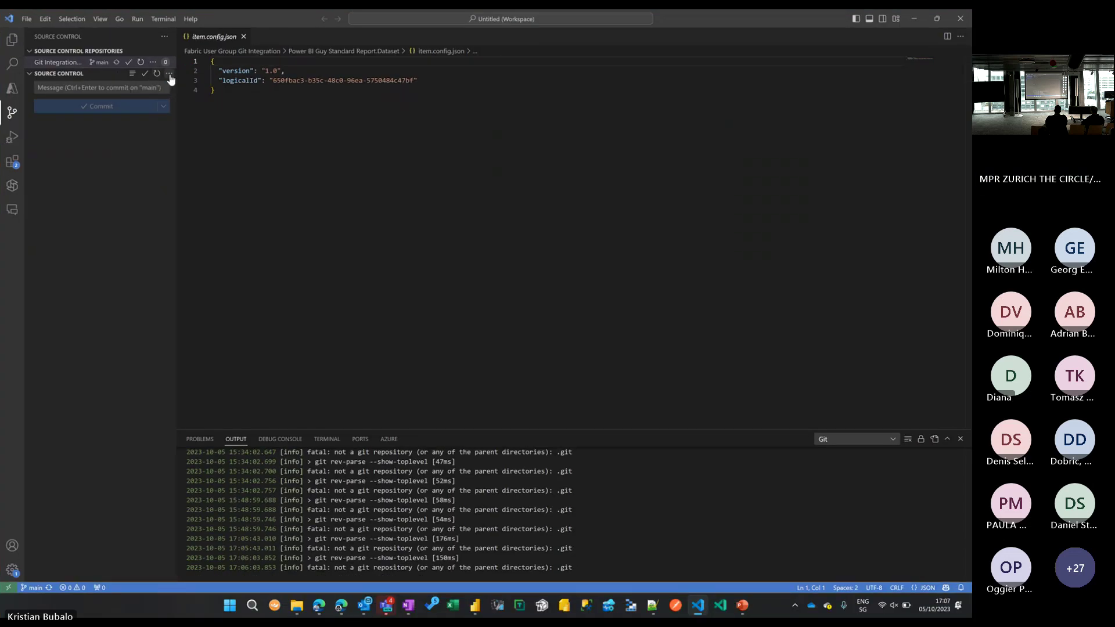
left_click(169, 74)
mouse_move(183, 93)
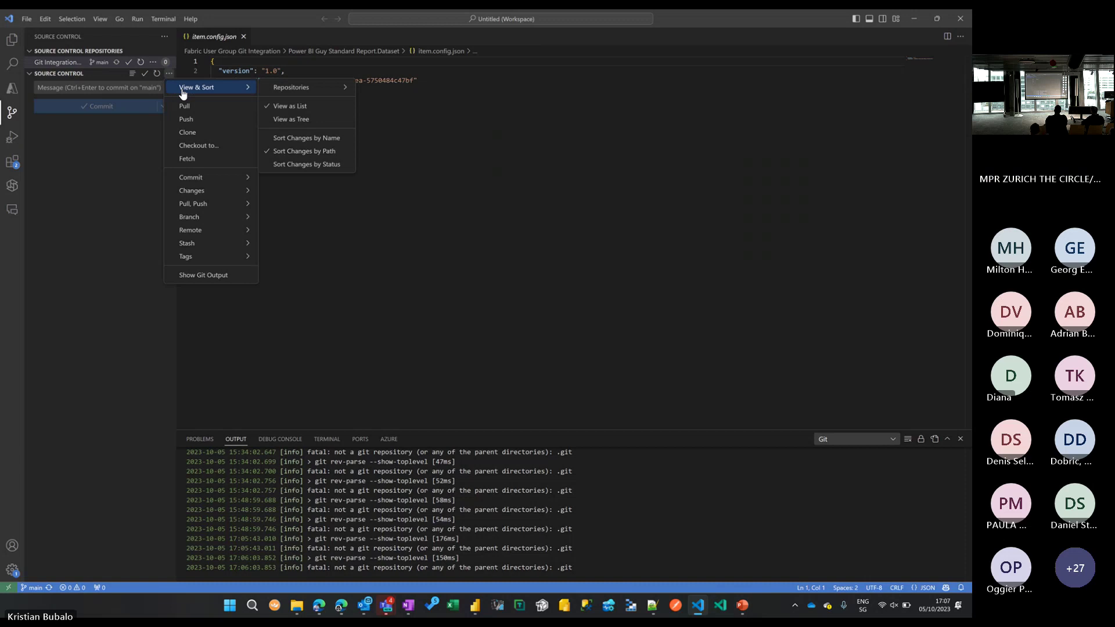
mouse_move(330, 93)
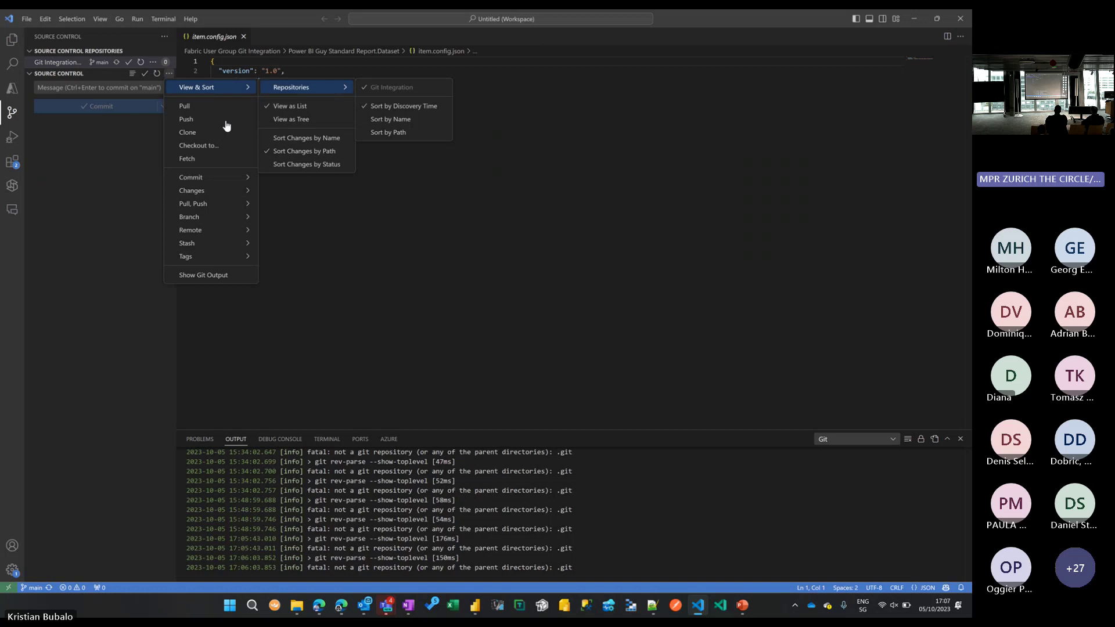
left_click(112, 168)
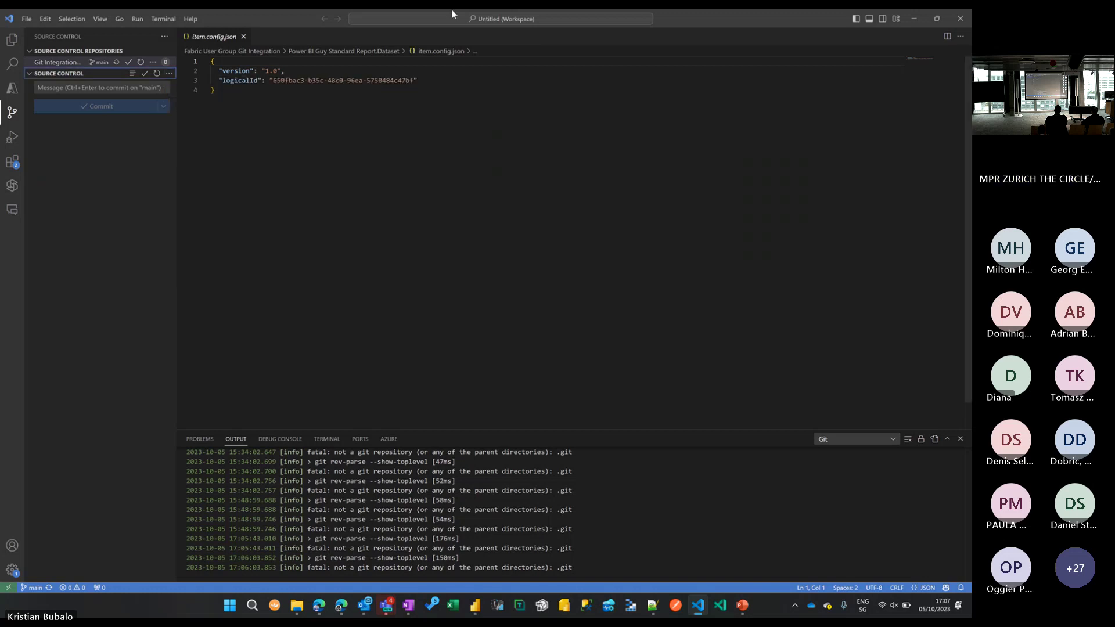
left_click(398, 19)
left_click(692, 105)
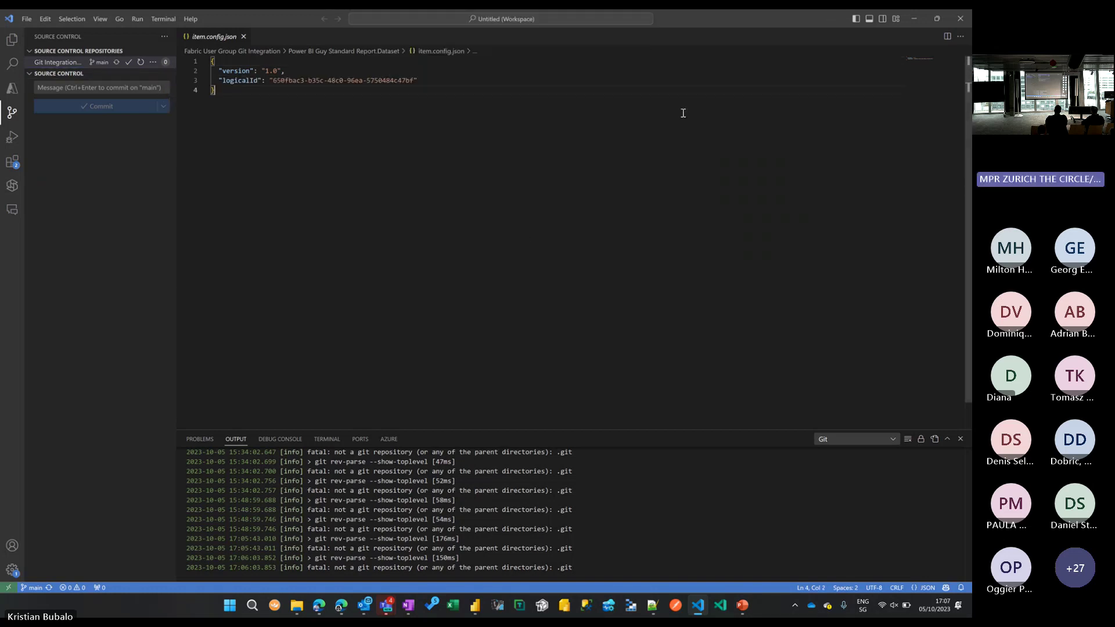
left_click(650, 23)
type("<git")
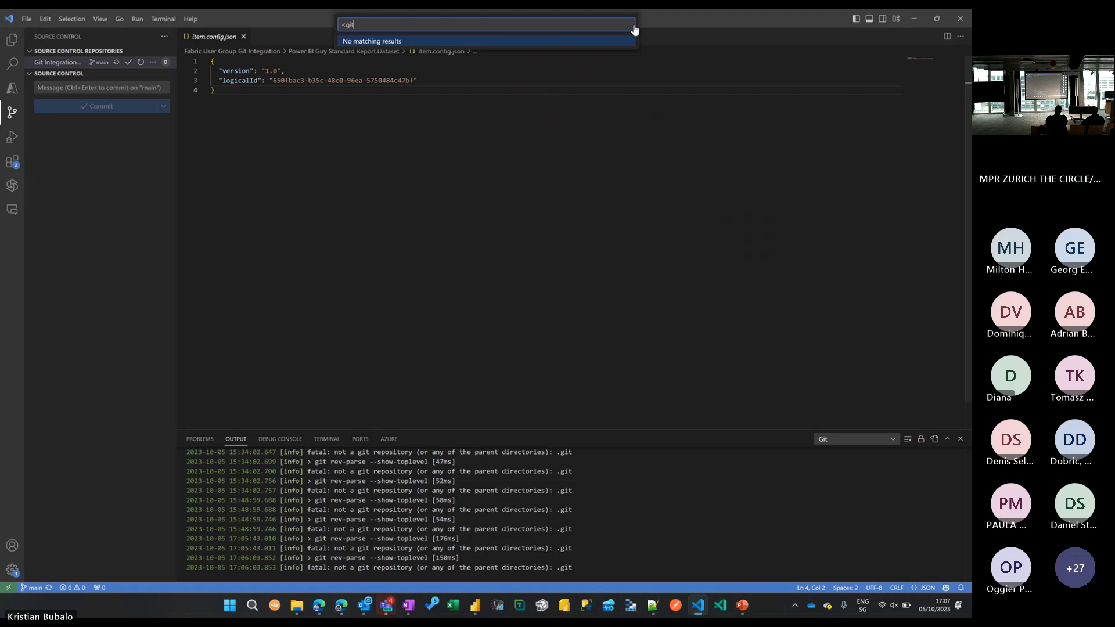
key("Escape")
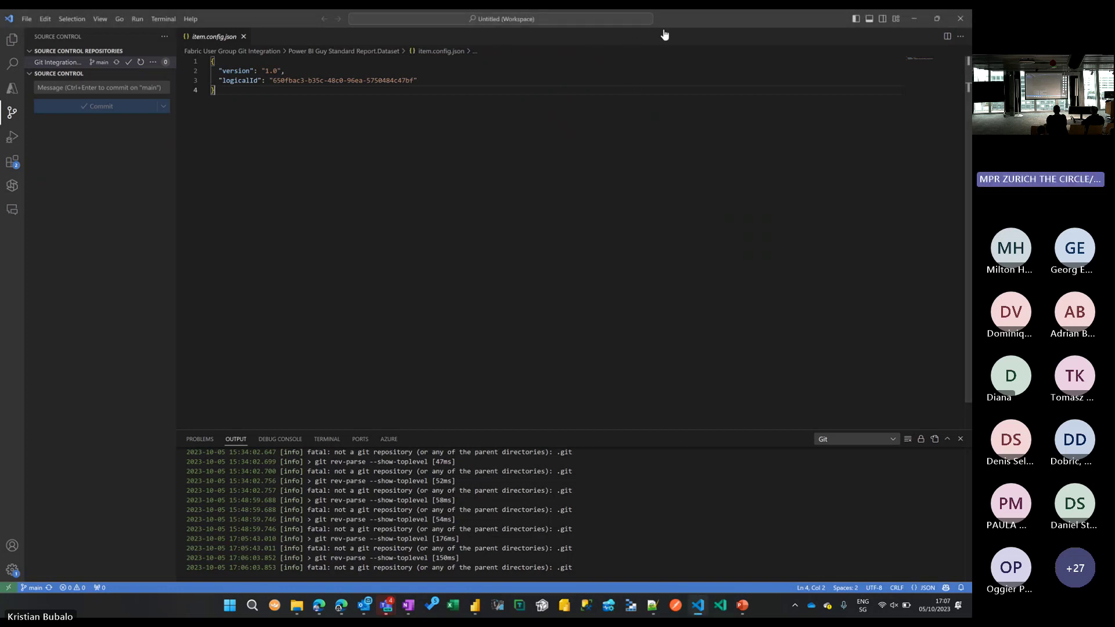
Widen the VS Code window and collapse, then re-expand the Source Control Repositories section.
left_click_drag(673, 22, 328, 93)
left_click_drag(578, 325, 970, 325)
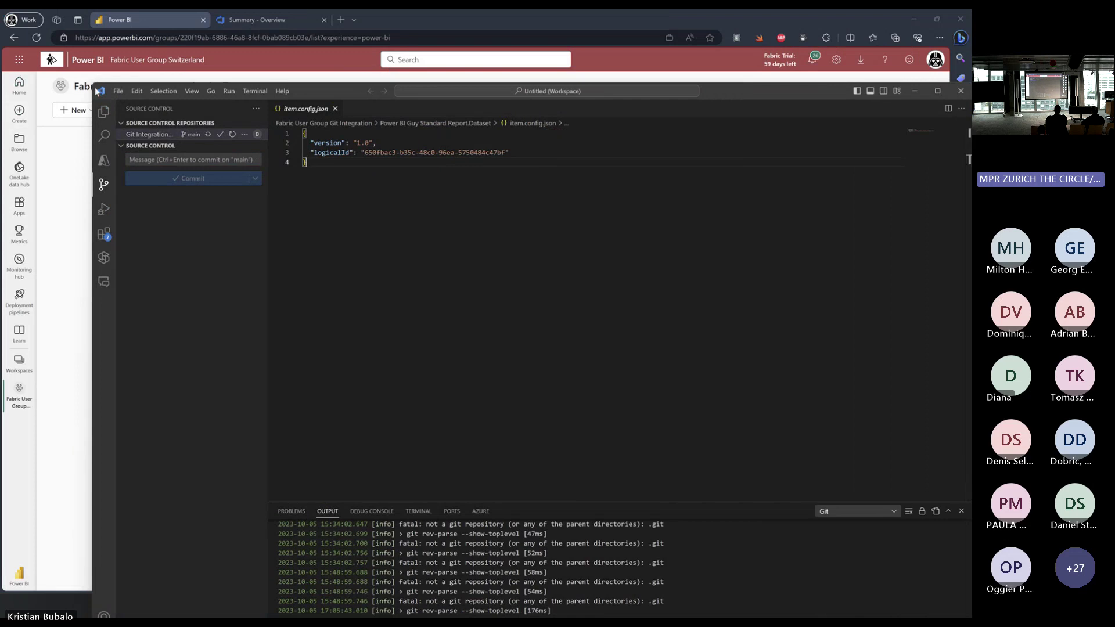
left_click_drag(95, 85, 4, 40)
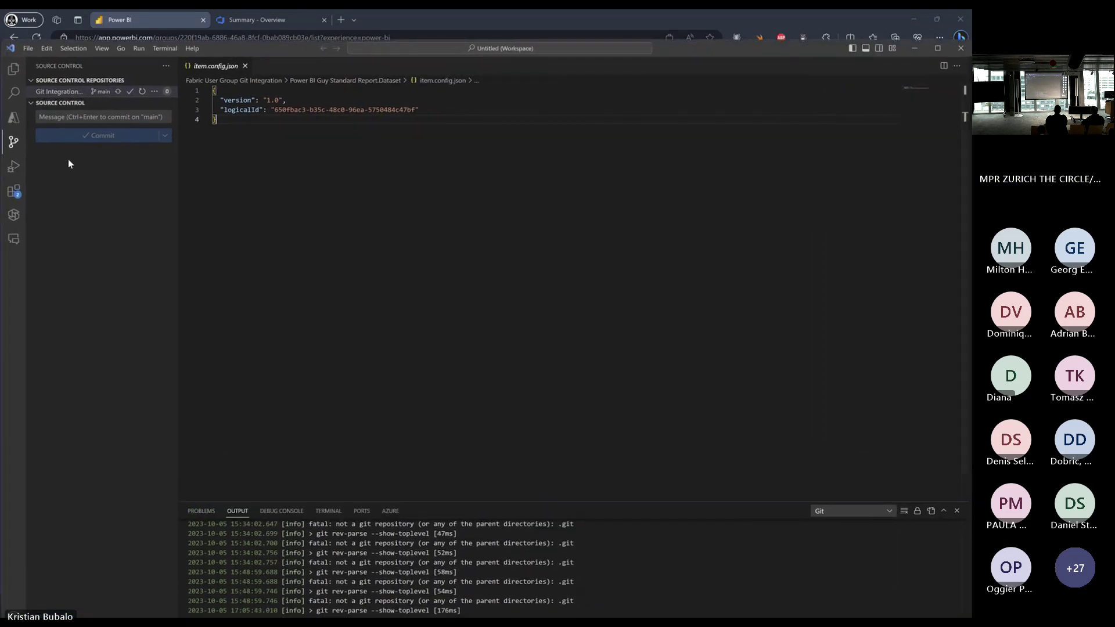
left_click(33, 104)
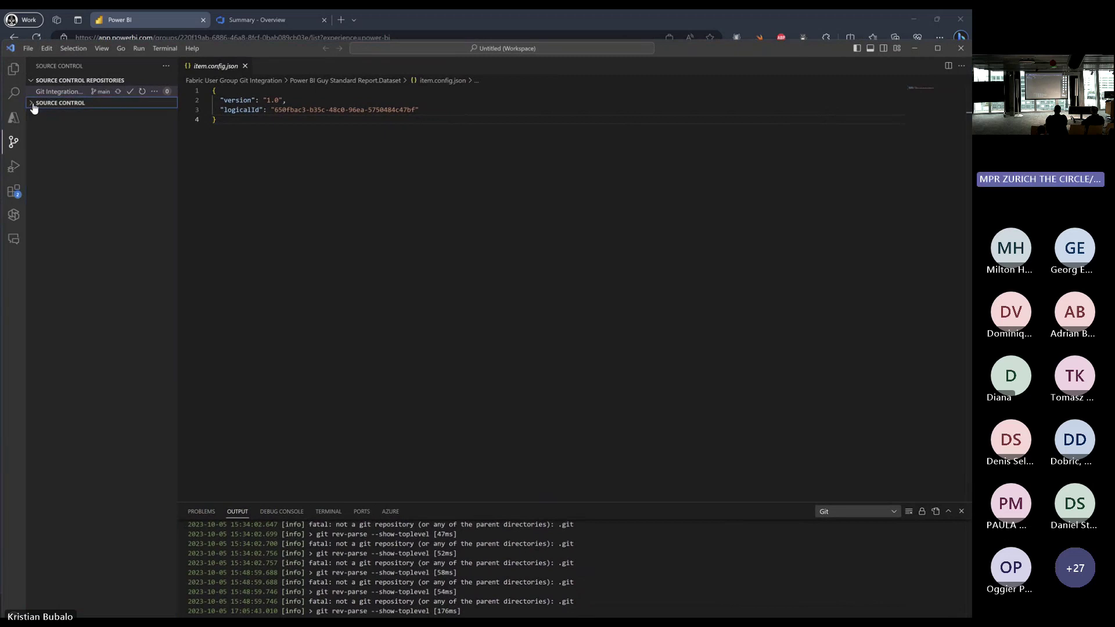
left_click(69, 82)
right_click(106, 83)
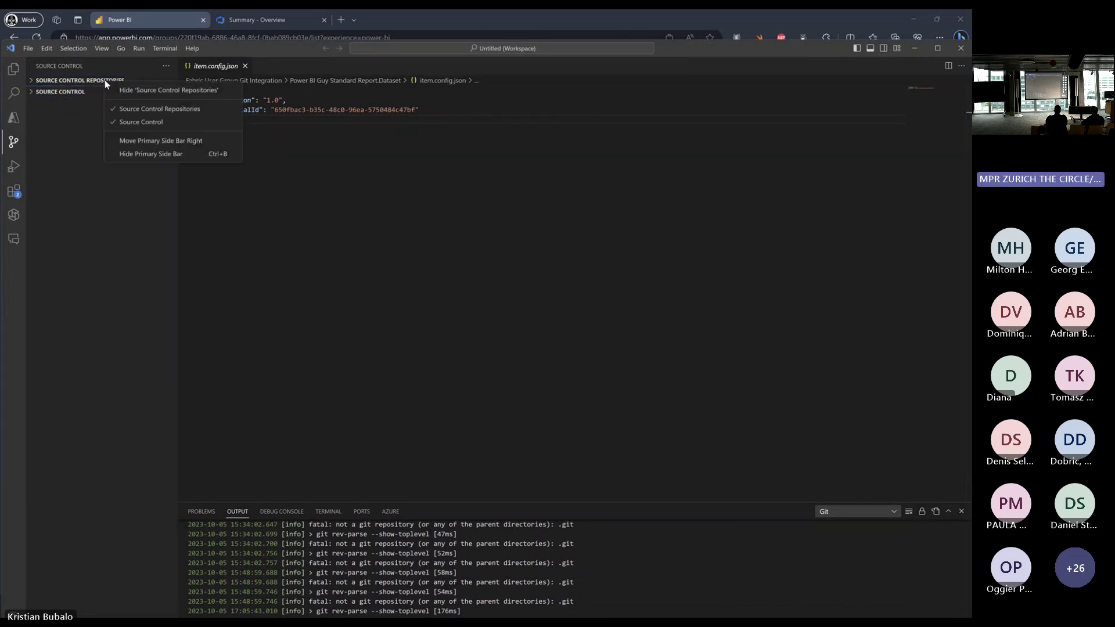
key("Escape")
left_click(77, 85)
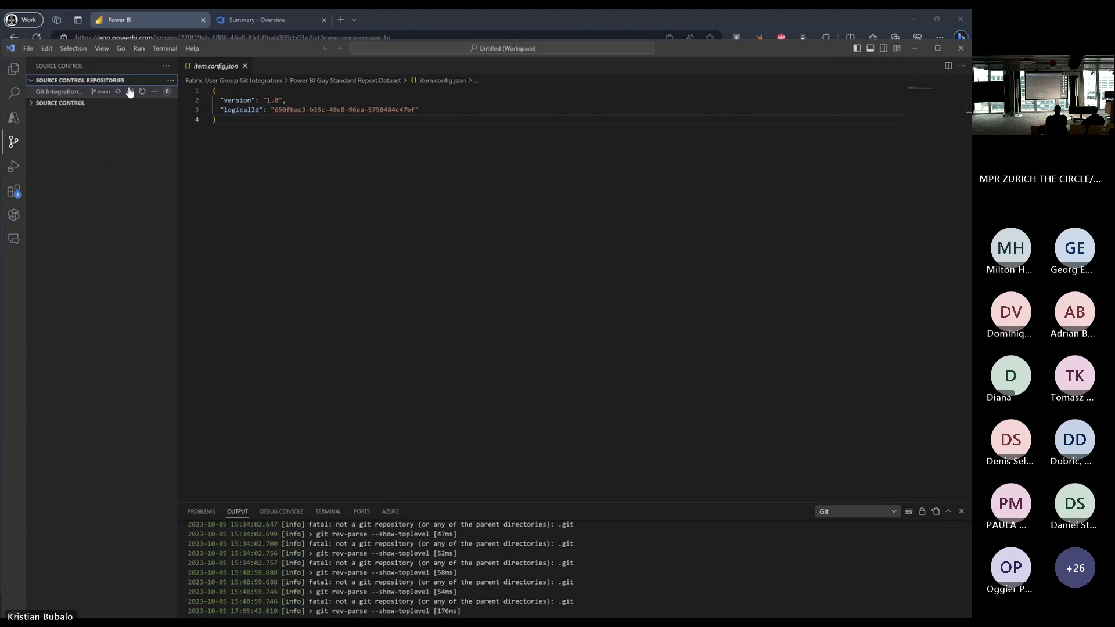
Check the repository sort and view options, then bring up Git Integration's context menu.
left_click(171, 82)
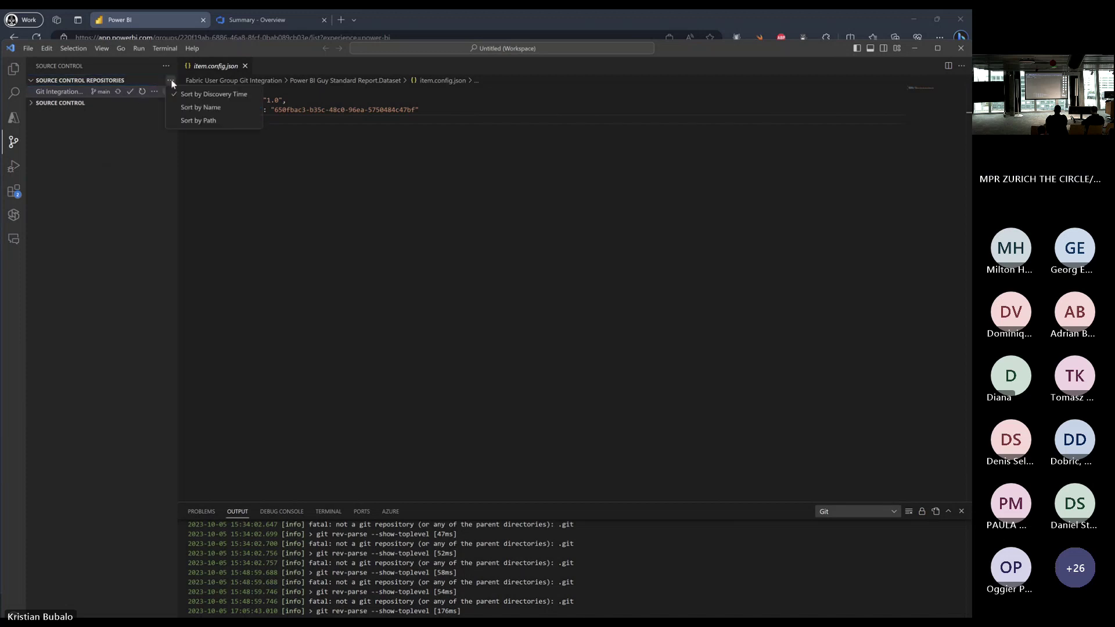
left_click(138, 129)
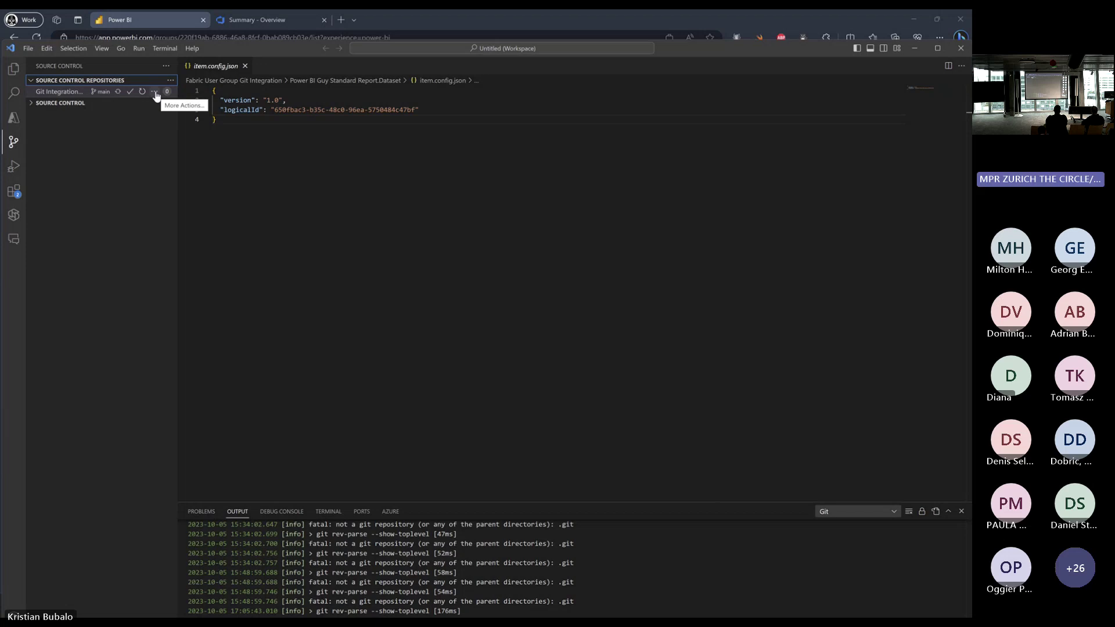
left_click(167, 66)
key("Escape")
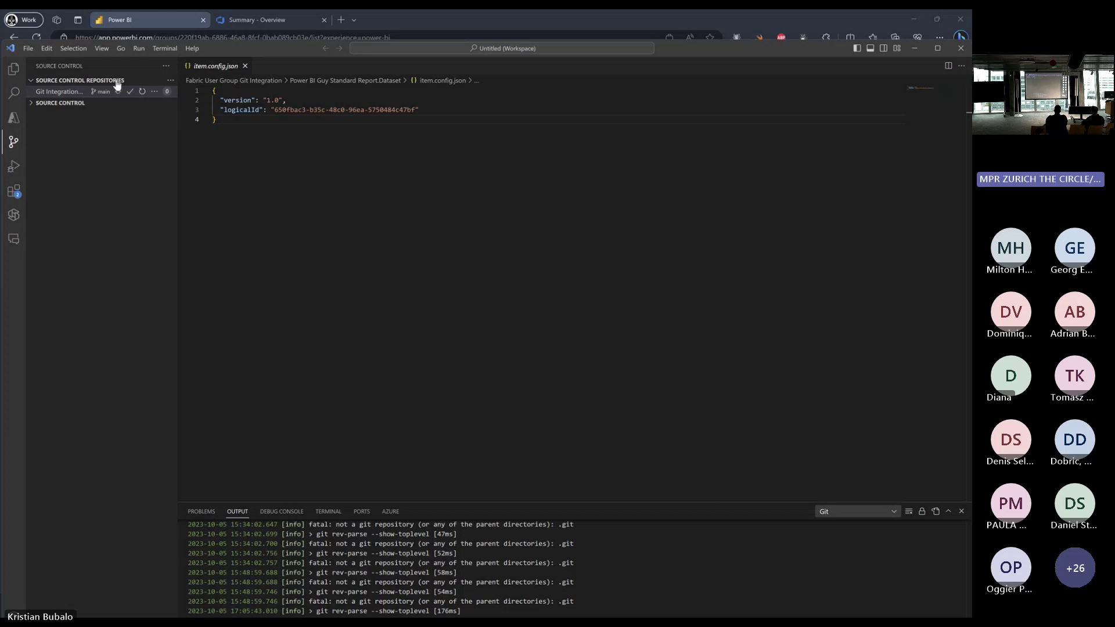
left_click(154, 91)
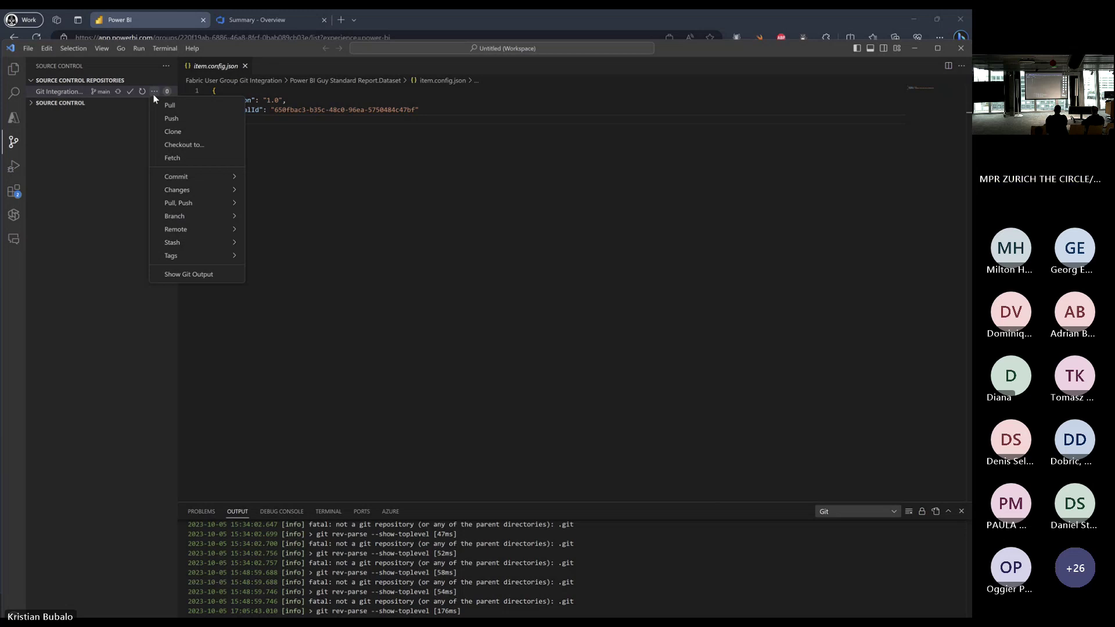
right_click(74, 94)
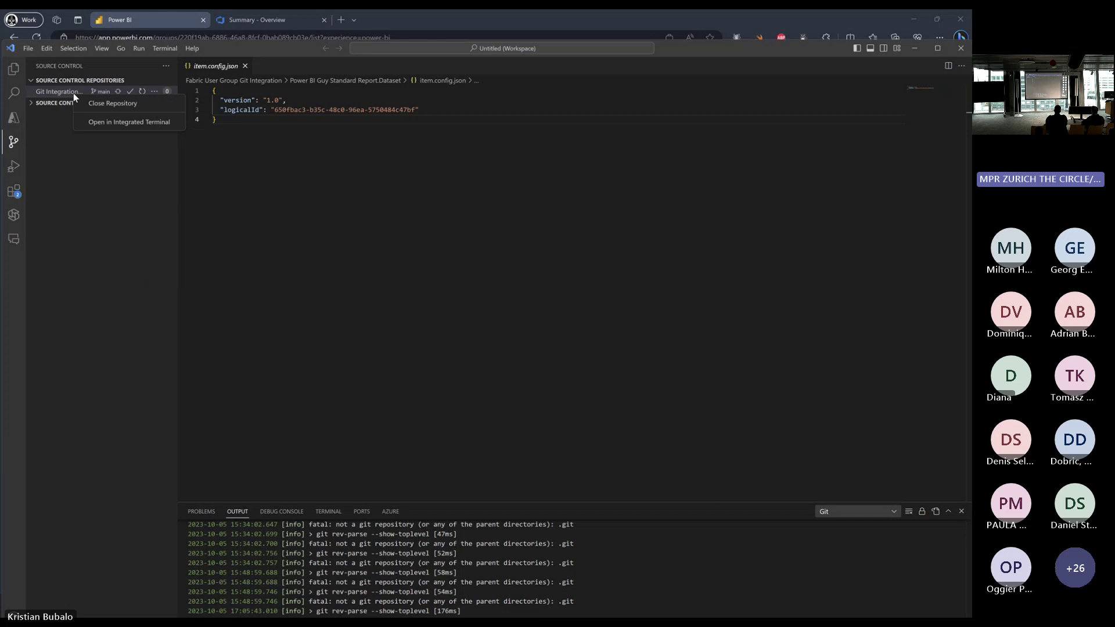
Close Git Integration, reopen it via Reopen Closed Repository, and expand the Source Control section.
left_click(80, 104)
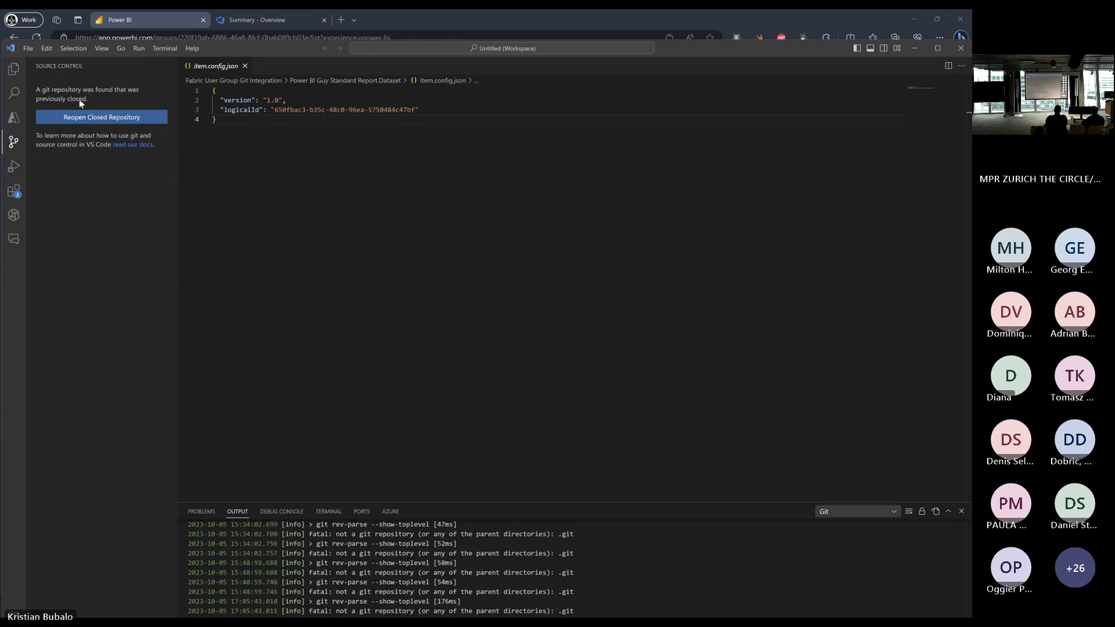
left_click(134, 121)
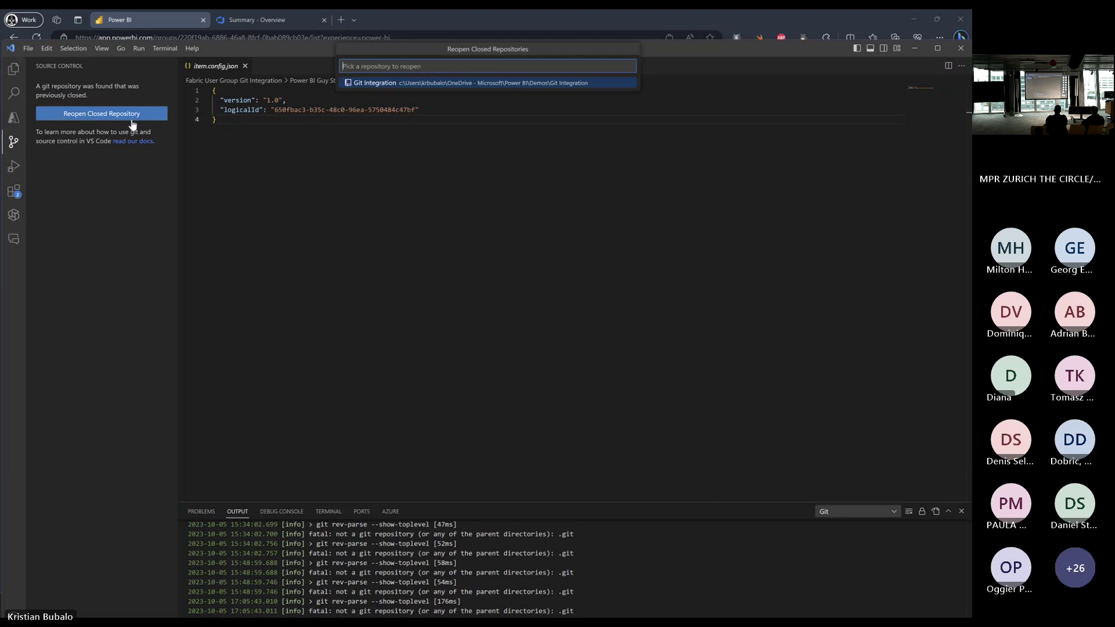
left_click(566, 85)
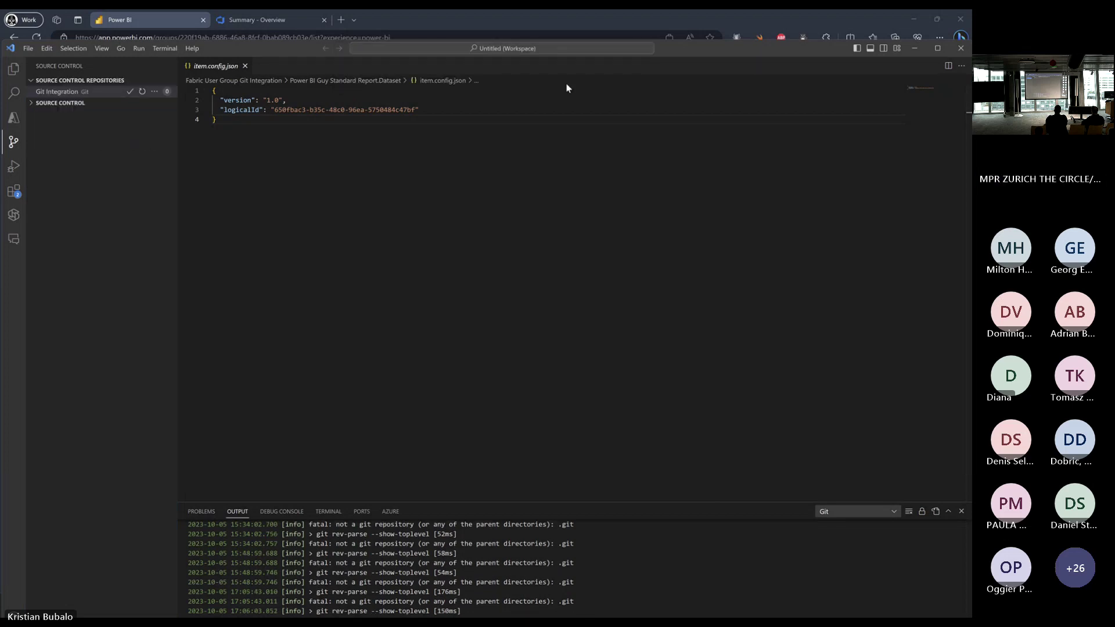
left_click(48, 105)
right_click(92, 222)
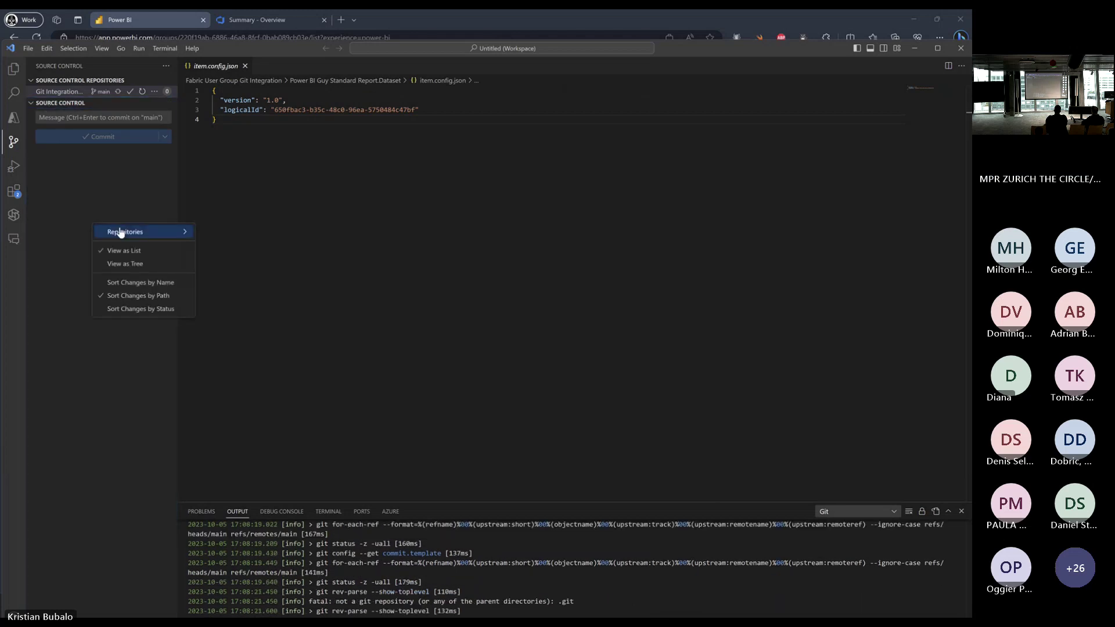
mouse_move(124, 235)
key("Escape")
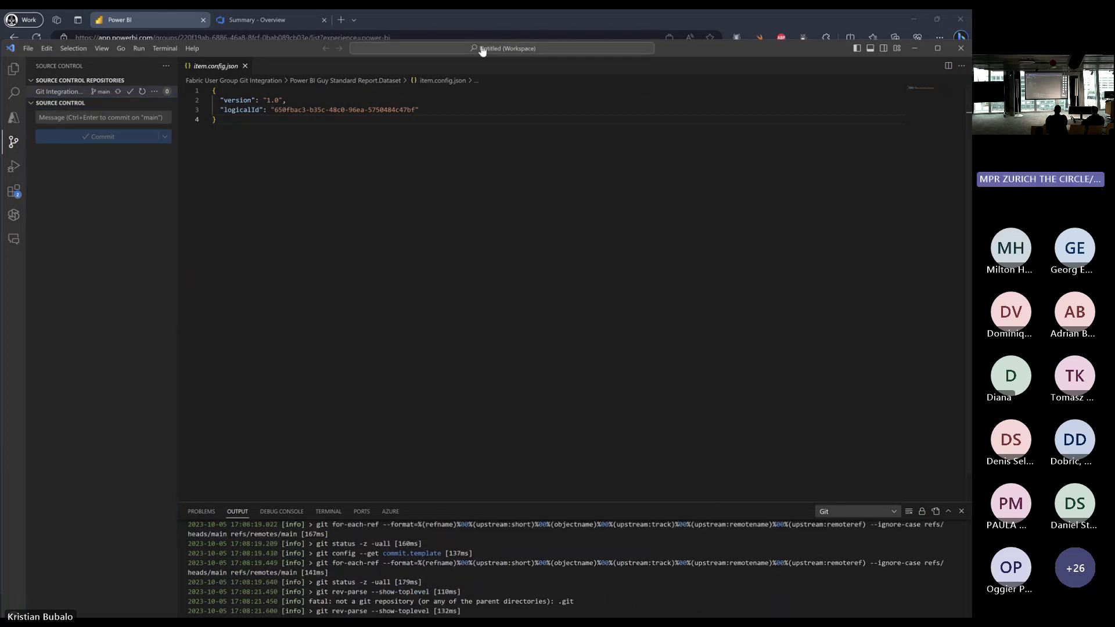
Run Git: Initialize Repository on the Fabric User Group Git Integration folder.
left_click(441, 52)
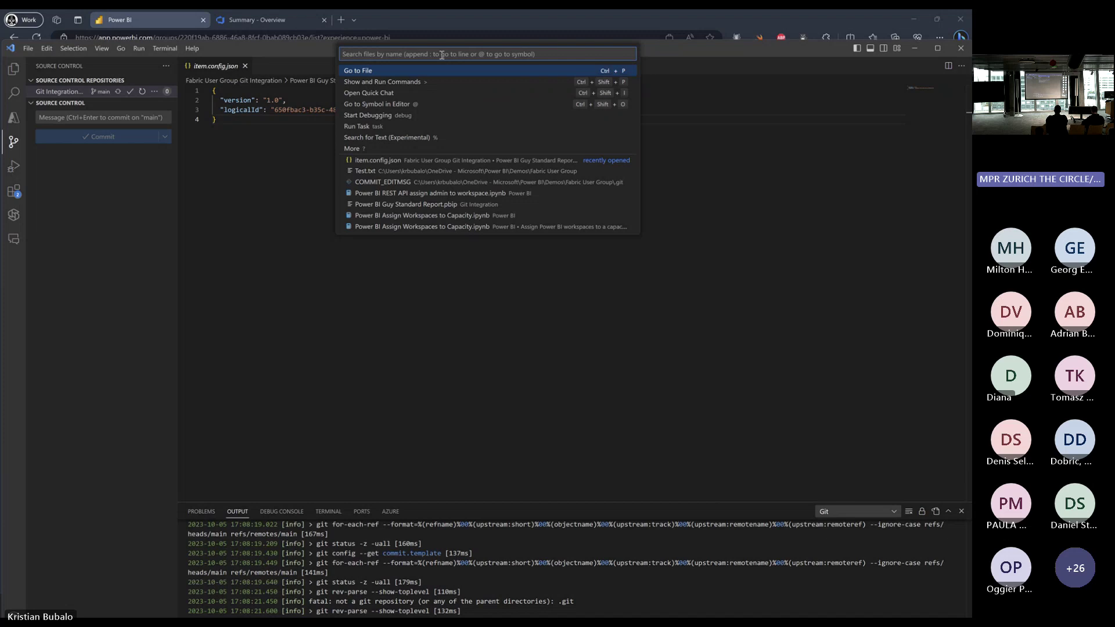
type(">")
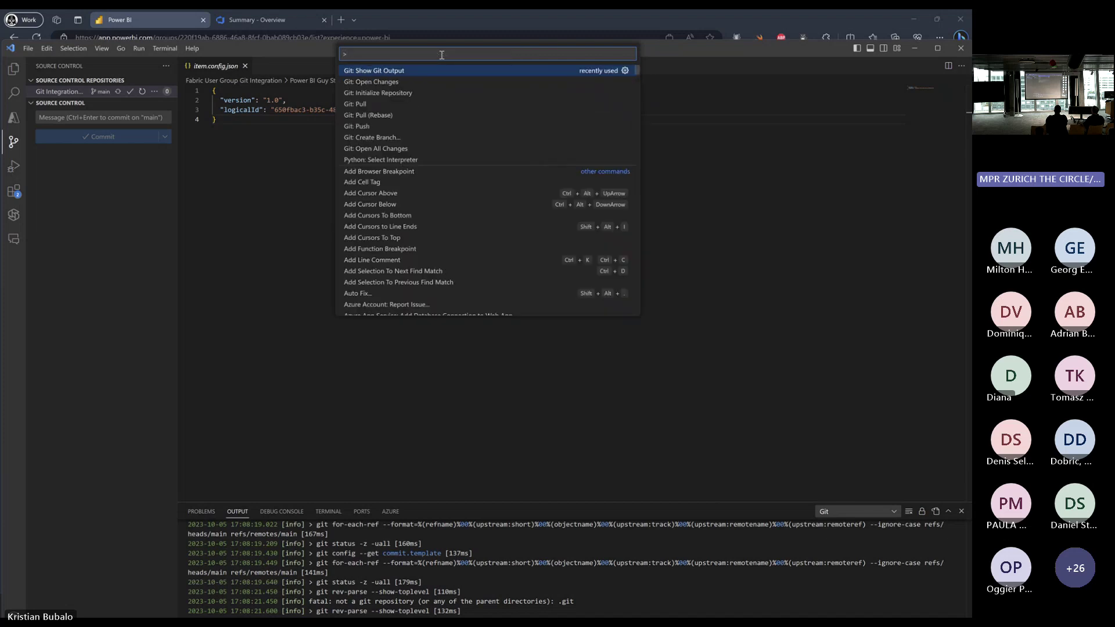
type("git")
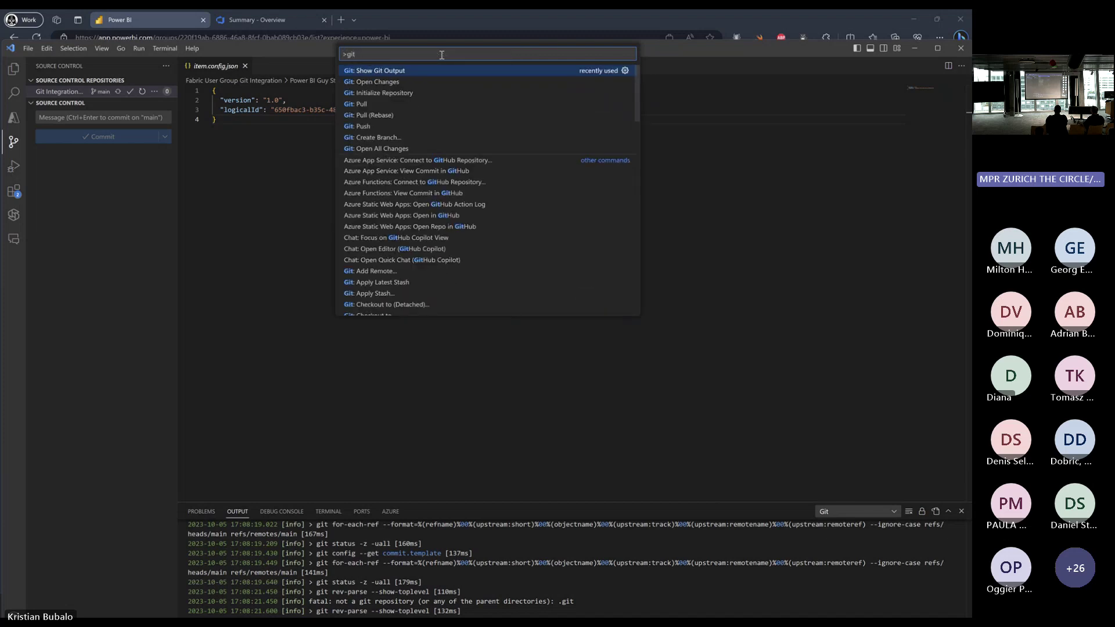
left_click(414, 97)
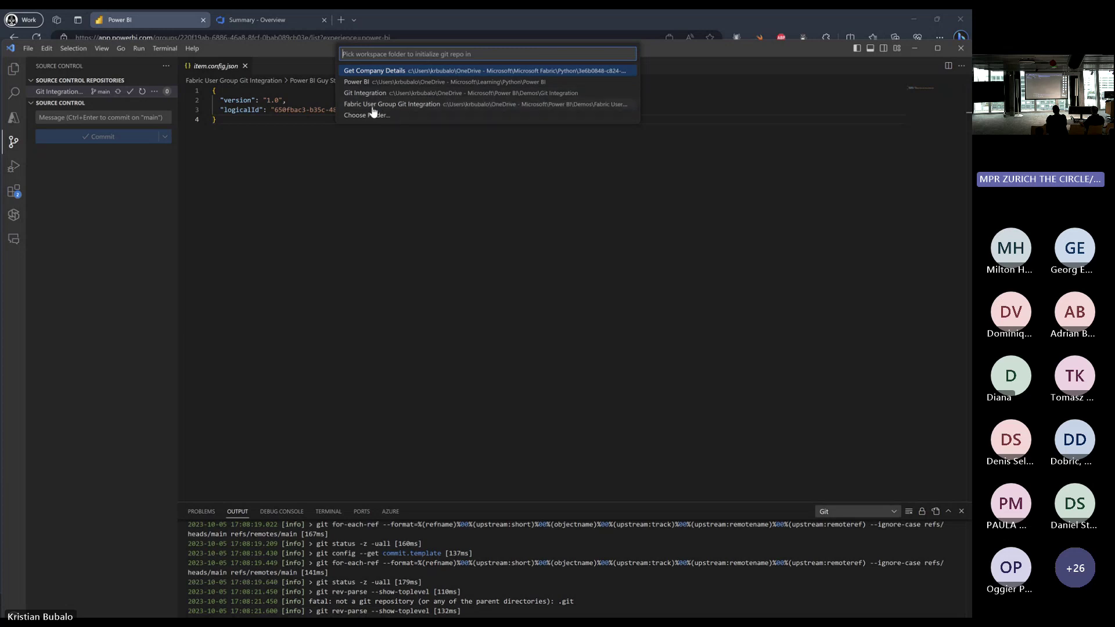
left_click(461, 105)
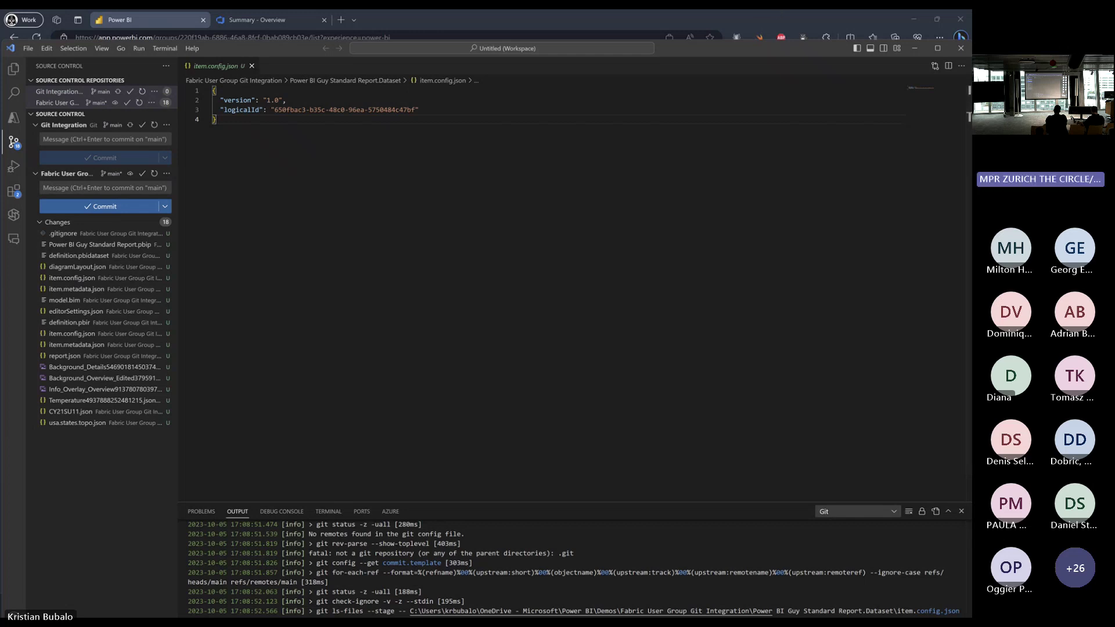
left_click_drag(738, 48, 741, 181)
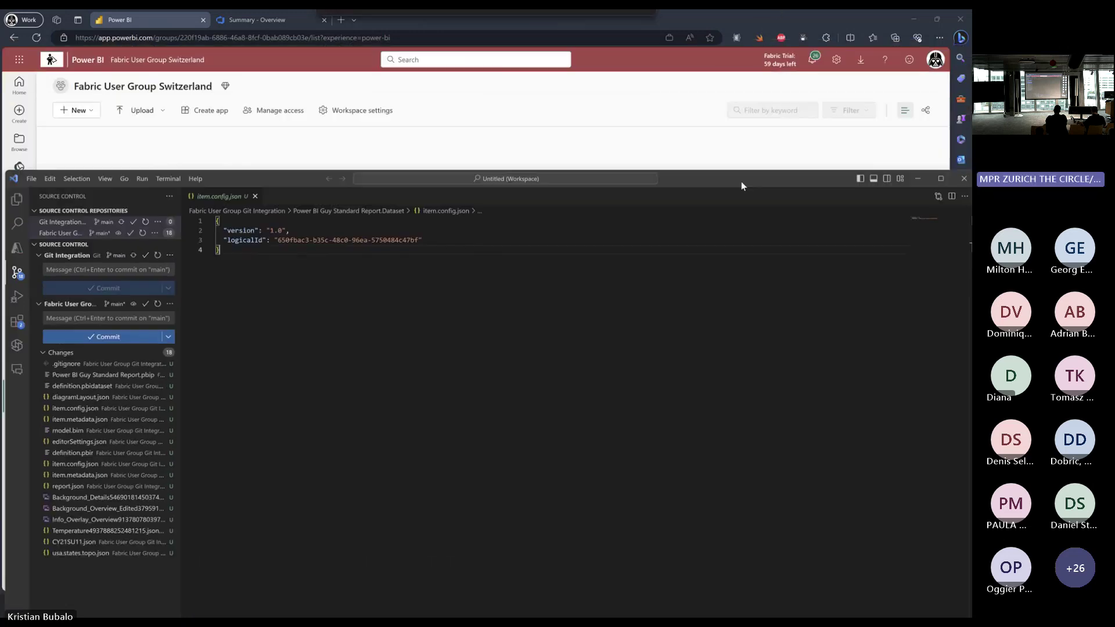
In Azure DevOps, open Repos > Files for the empty User Group repository to show its clone URL.
left_click(278, 20)
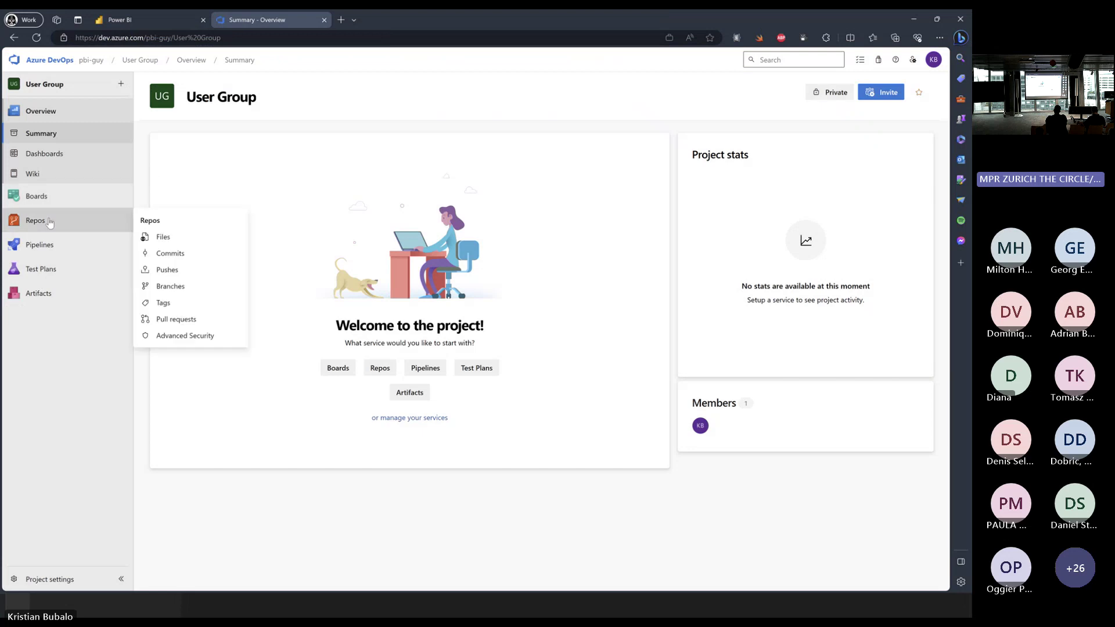
left_click(49, 222)
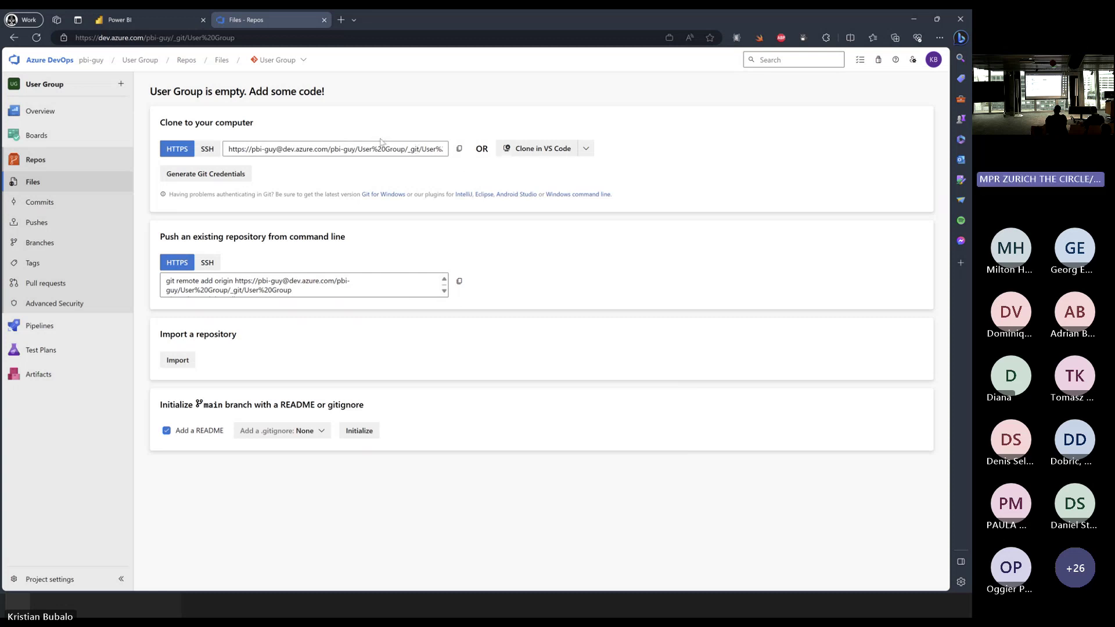
Back in VS Code, browse the Fabric repository's Git actions menu in Source Control.
left_click(913, 22)
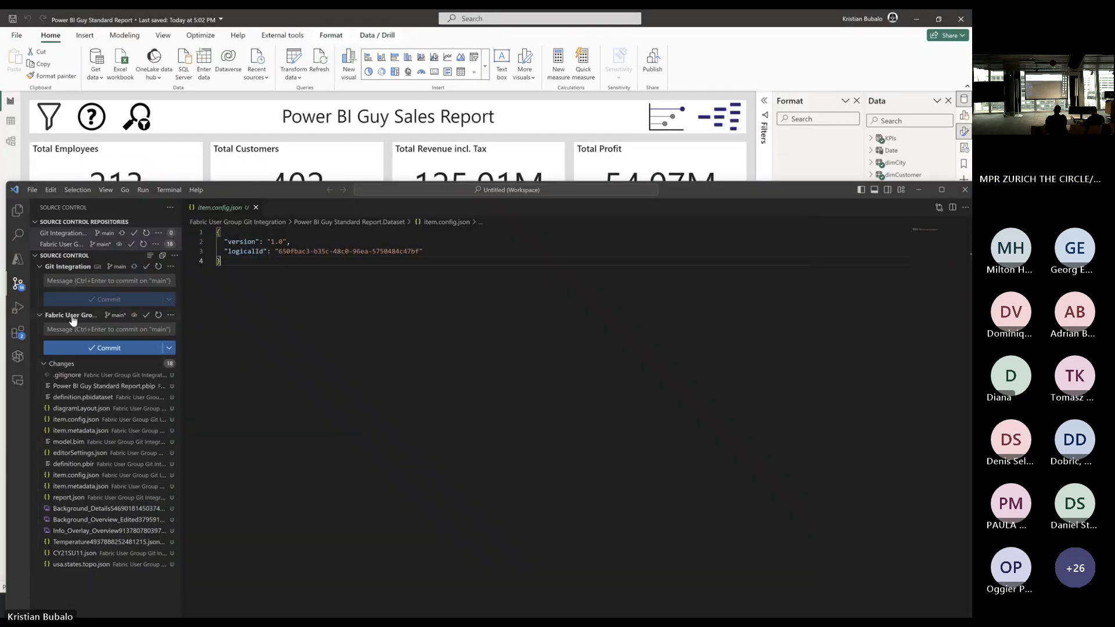
left_click(171, 315)
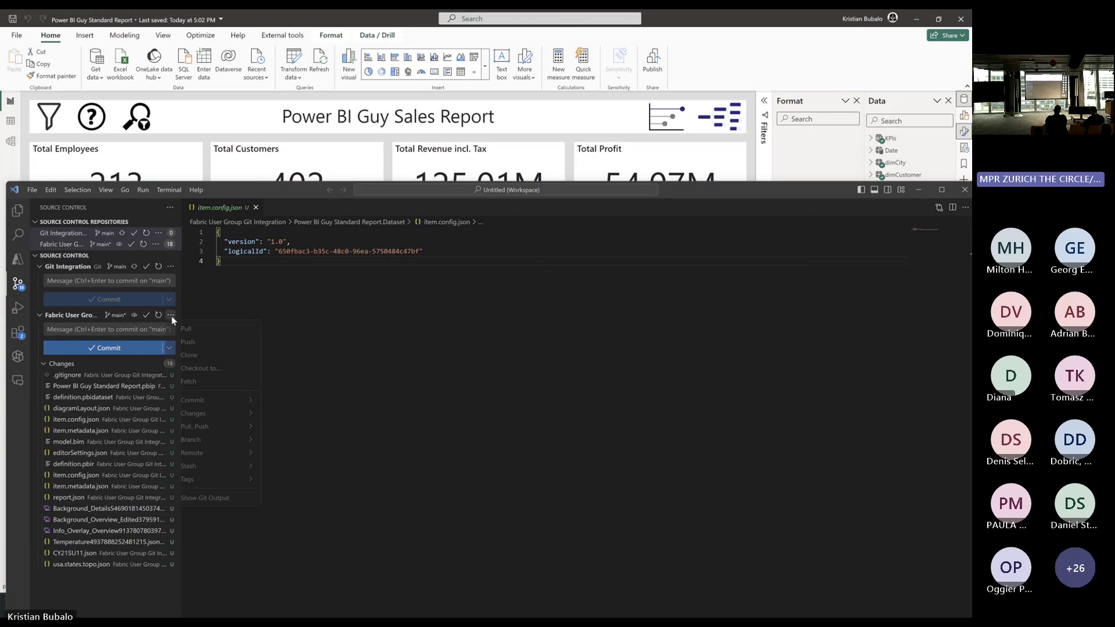
mouse_move(207, 435)
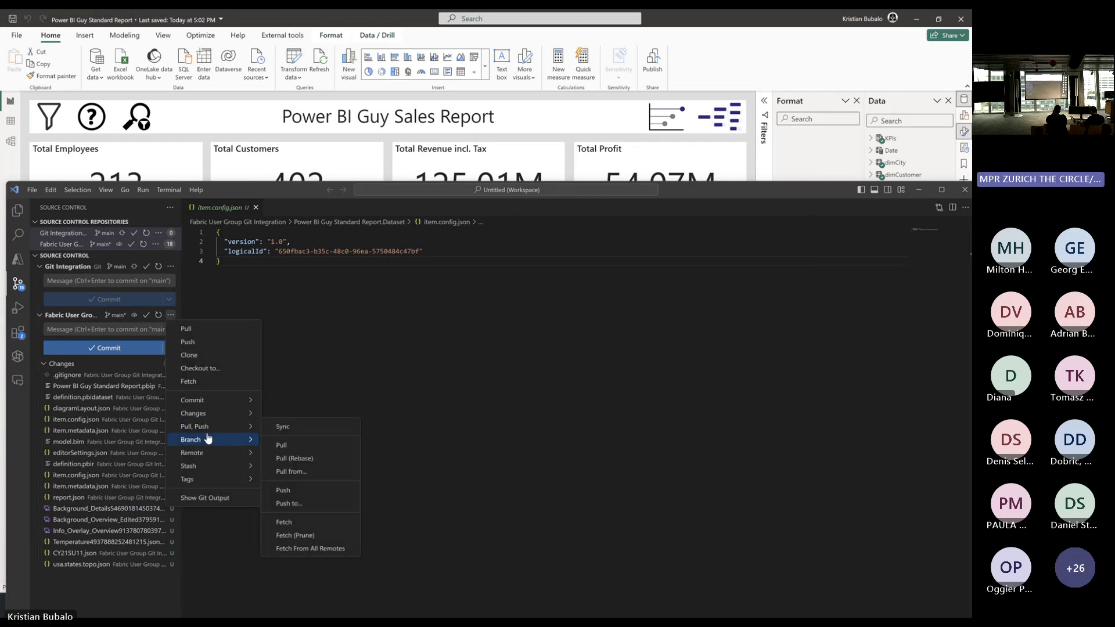
mouse_move(221, 462)
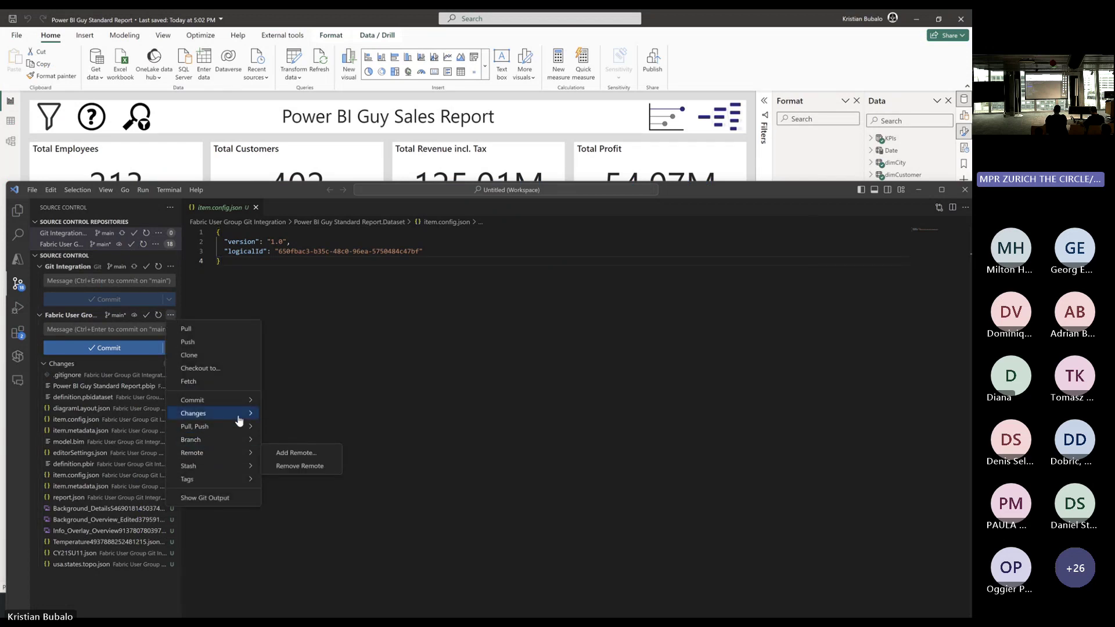
mouse_move(242, 479)
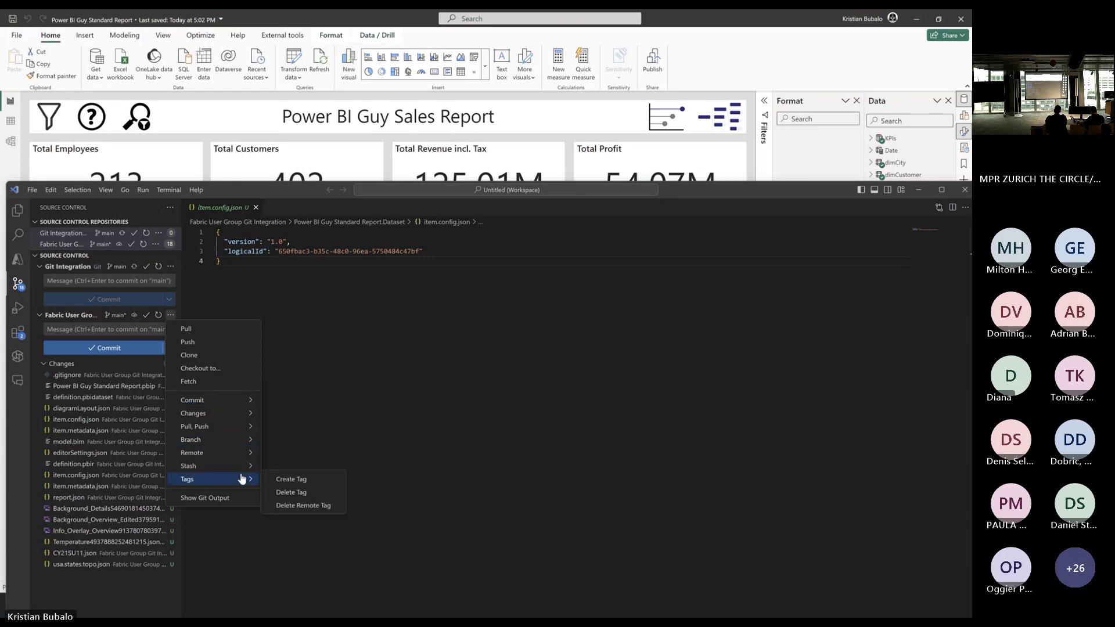
mouse_move(252, 407)
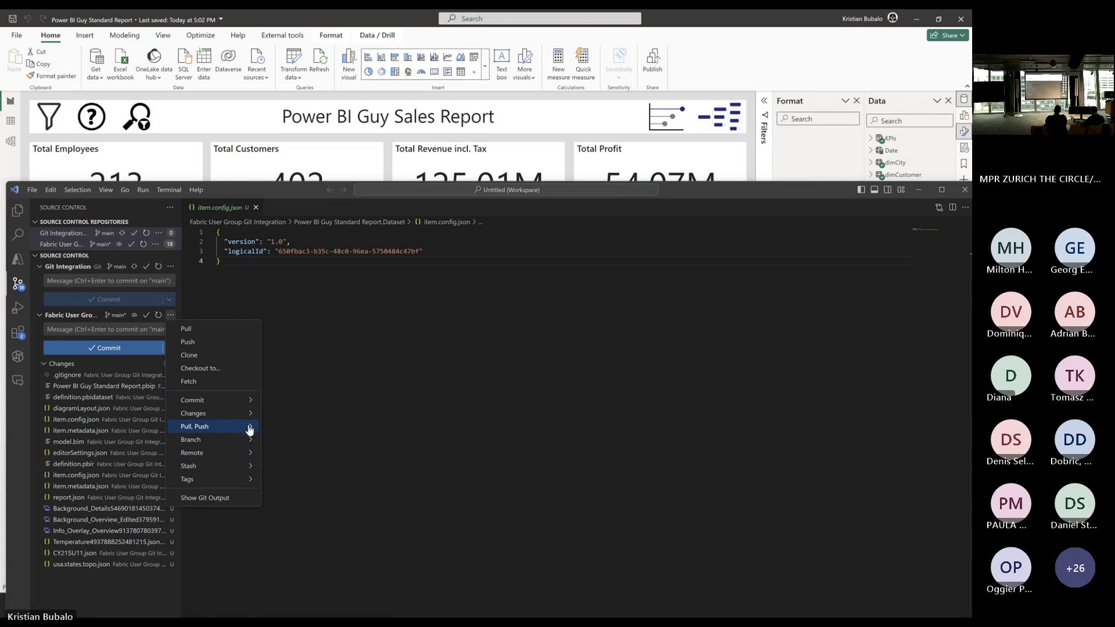
mouse_move(249, 430)
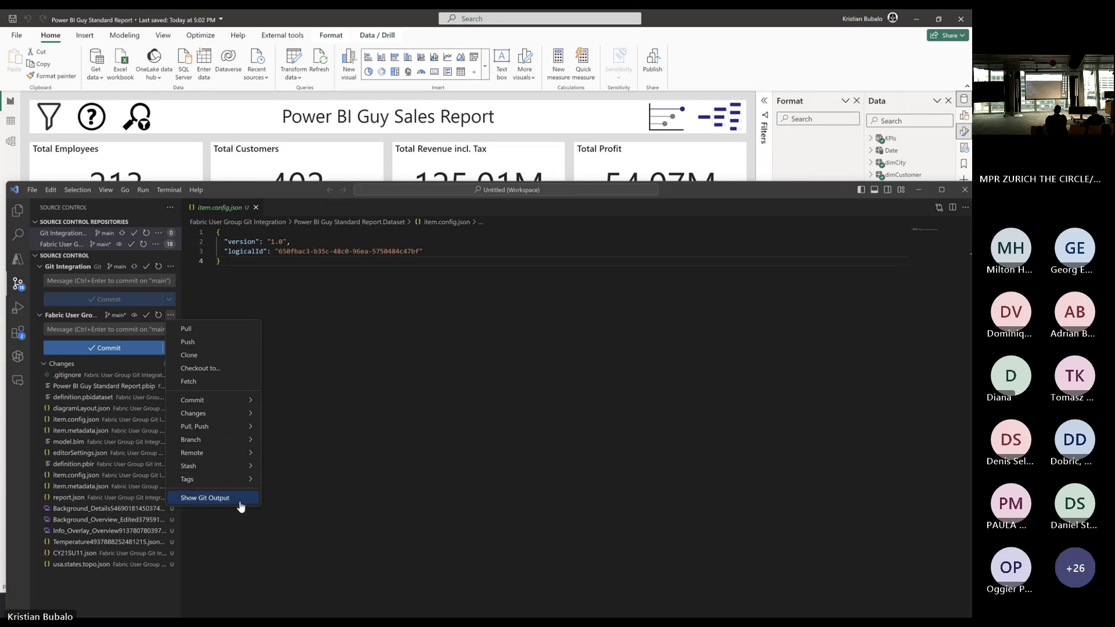
left_click(379, 378)
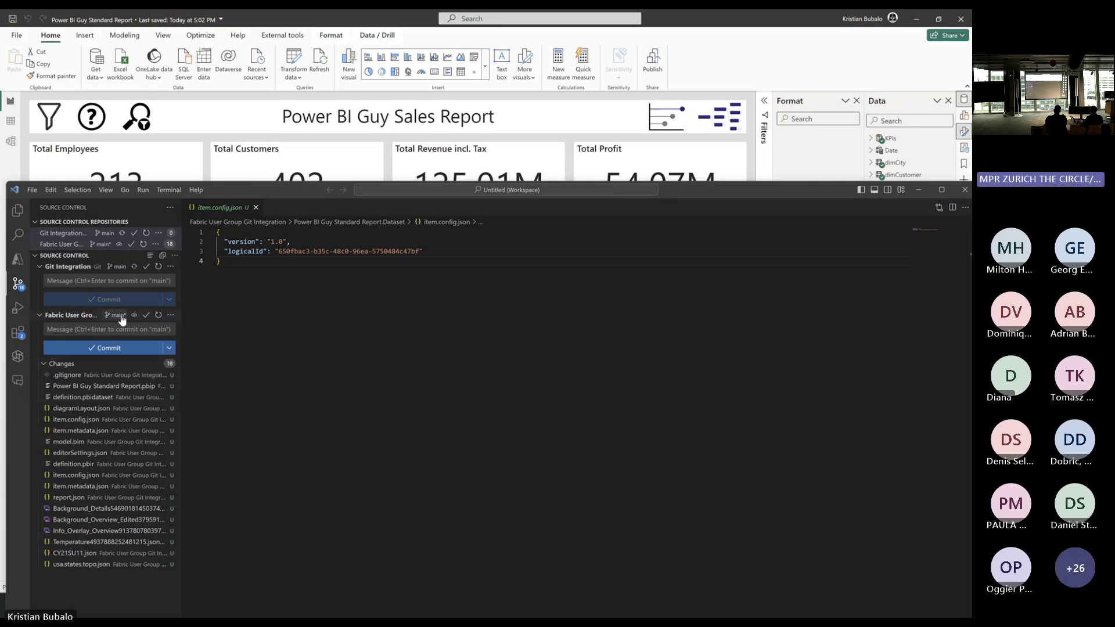
left_click(42, 267)
left_click(170, 278)
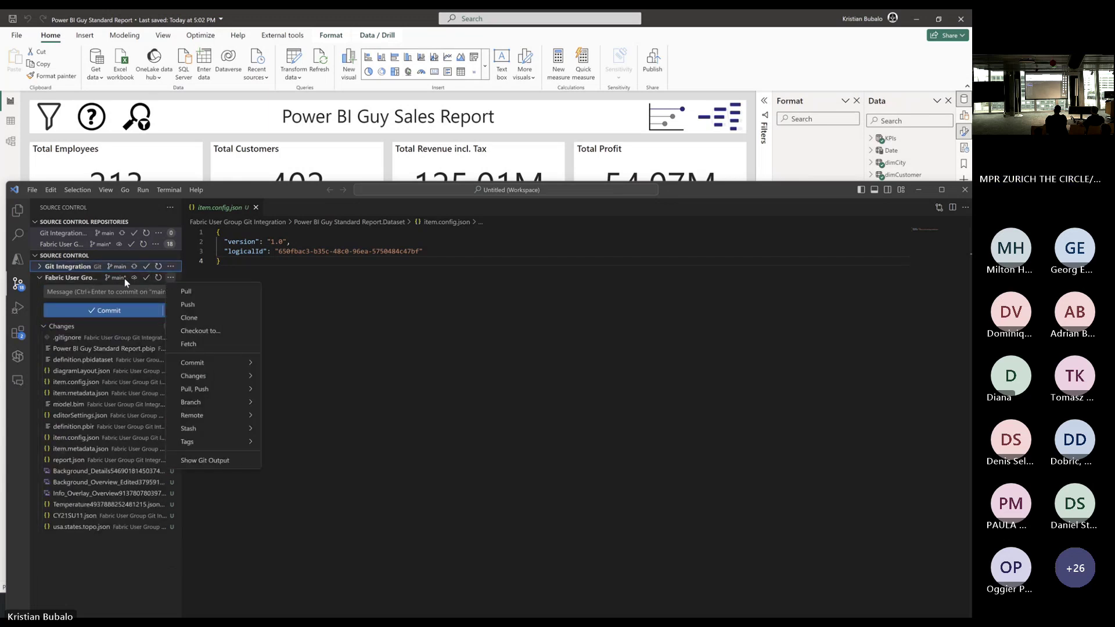
Add a remote with the pasted Azure DevOps URL, named 'Fabric User Group Switzerland'.
mouse_move(209, 416)
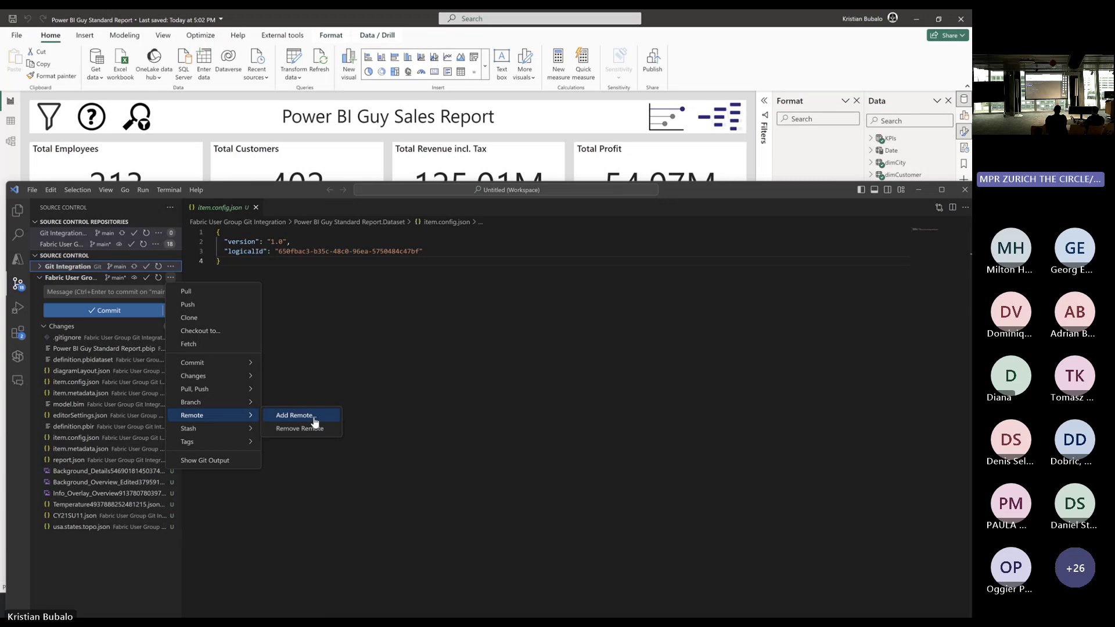
left_click(314, 417)
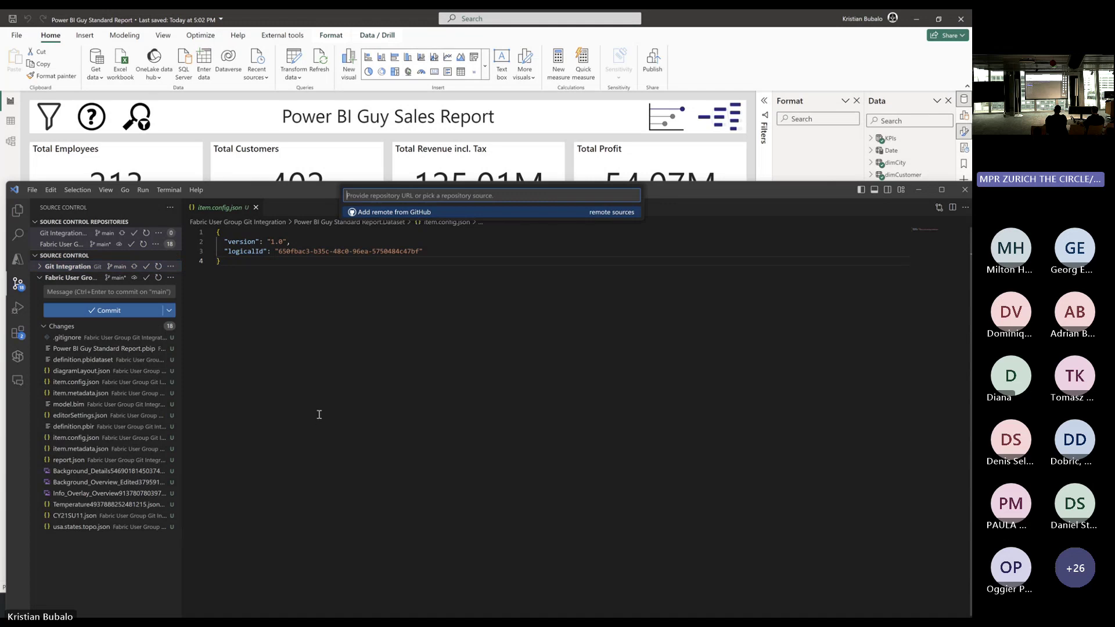
key("ctrl+v")
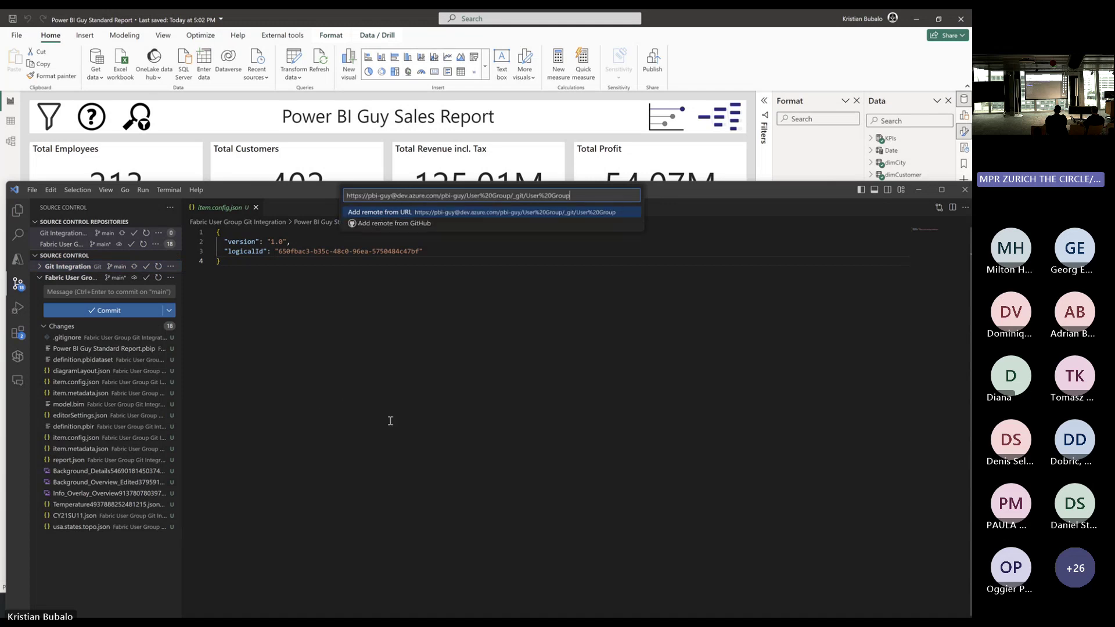
key("Return")
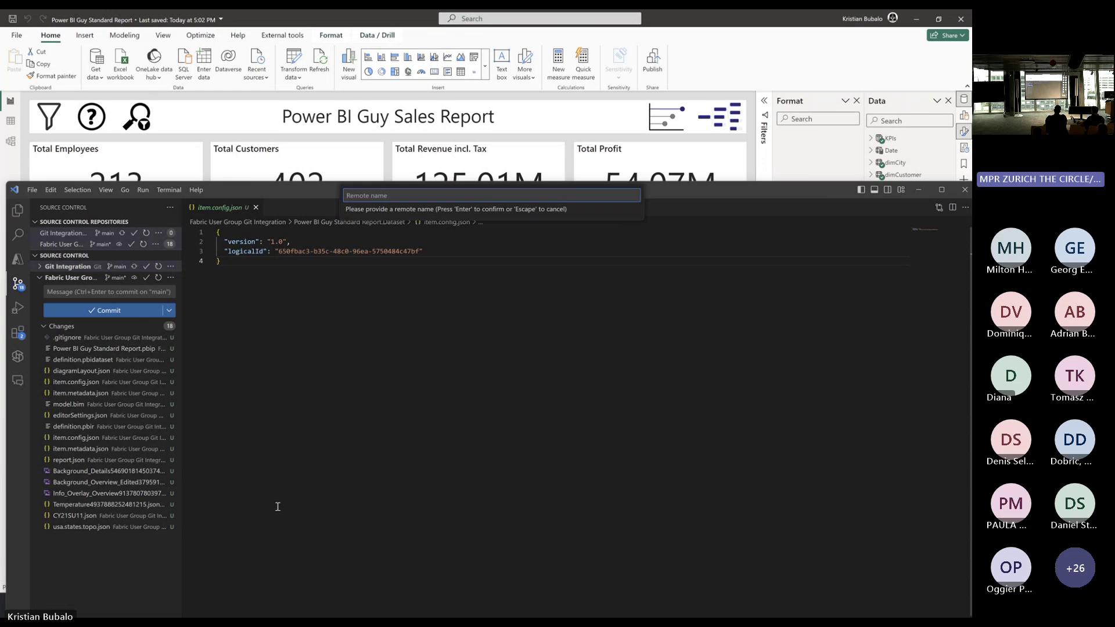
type("Fabric User Groupo")
key("BackSpace")
type("Switzerland")
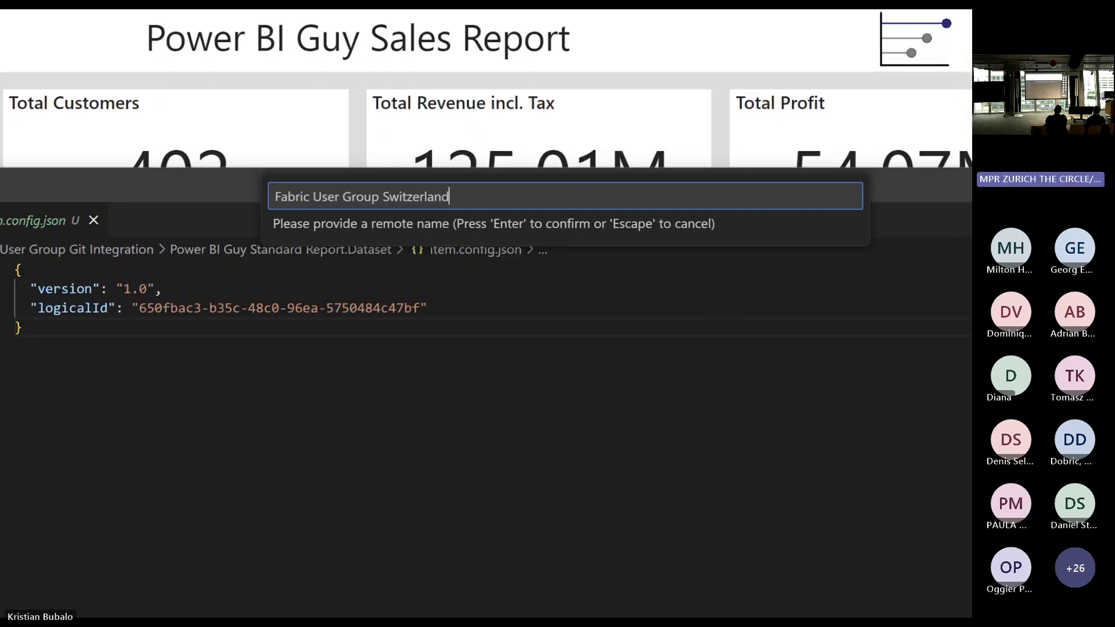
left_click_drag(277, 200, 176, 200)
left_click_drag(271, 233, 192, 231)
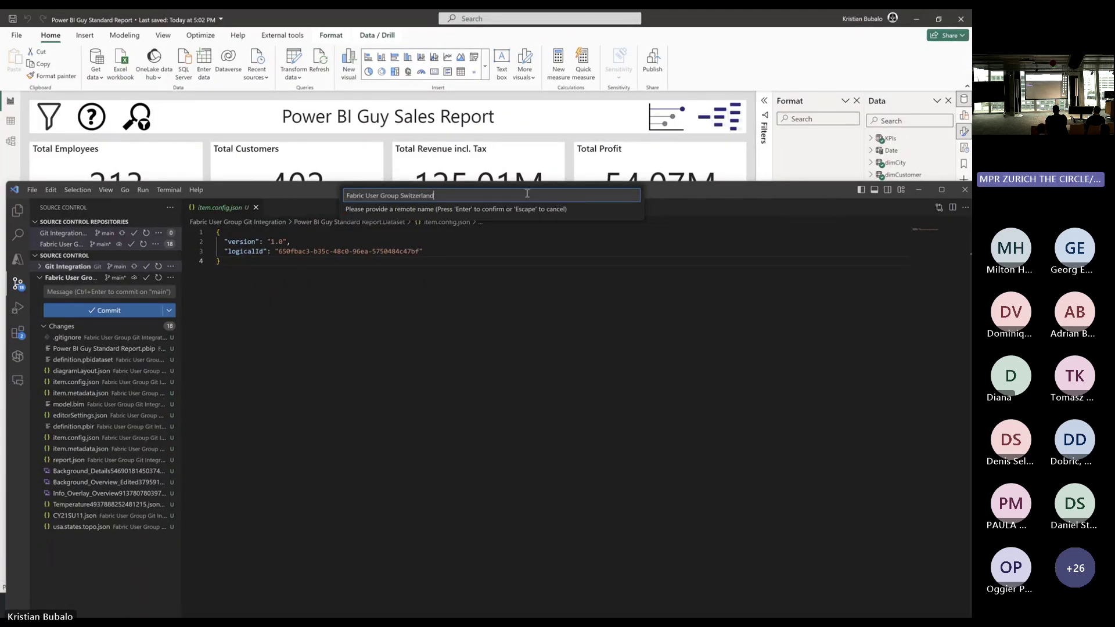
key("Return")
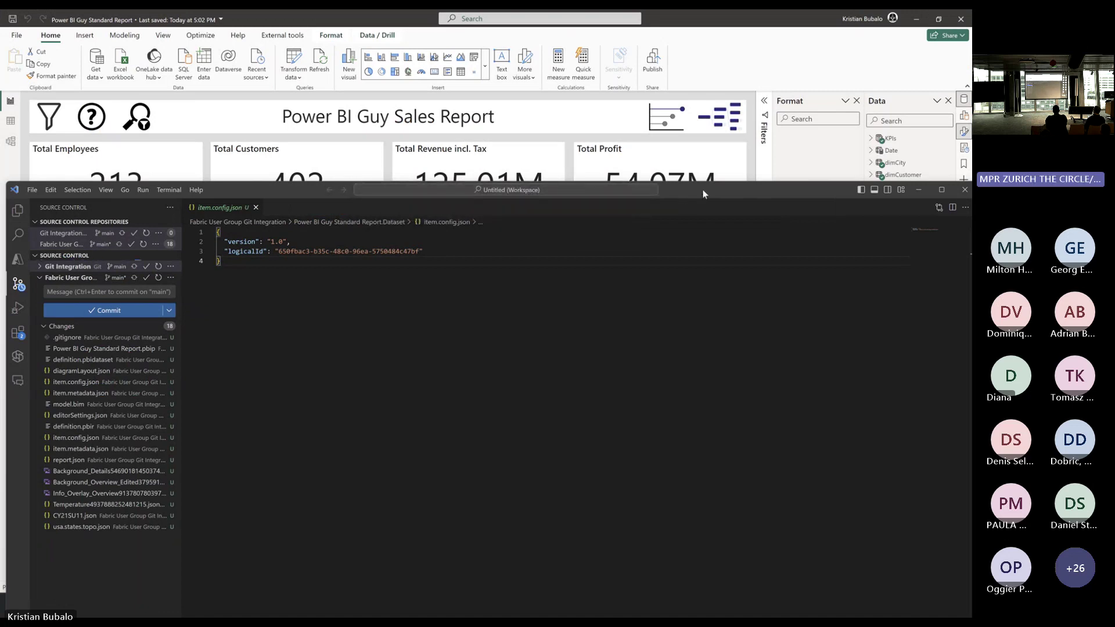
Maximize VS Code to show Git output confirming Fabric-User-Group-Switzerland was added, and recheck the DevOps repo.
left_click_drag(701, 182, 692, 102)
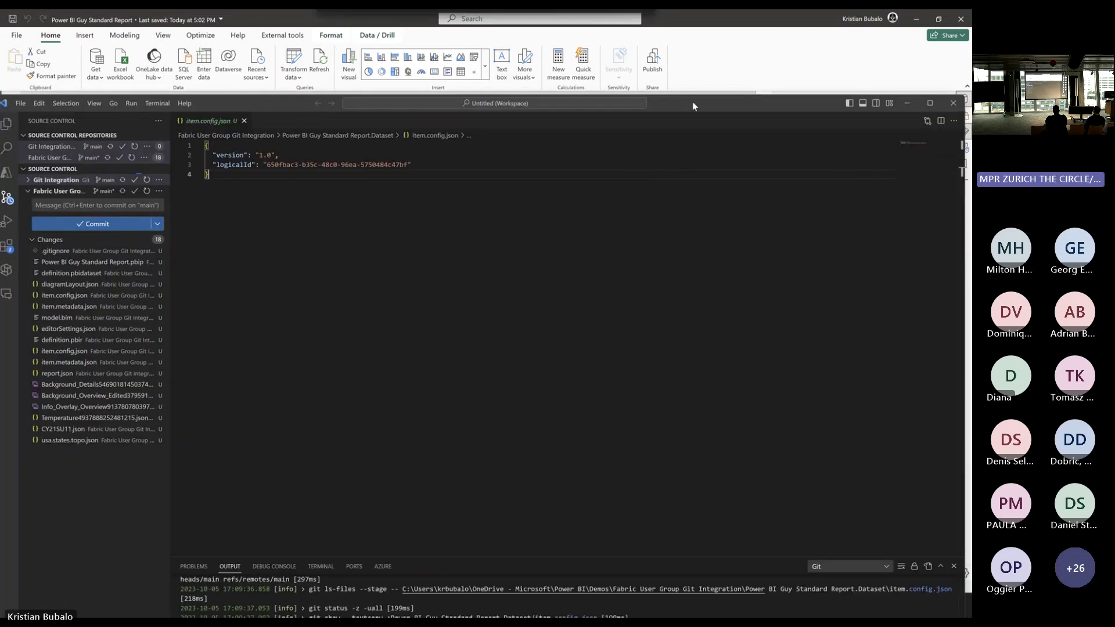
left_click(928, 104)
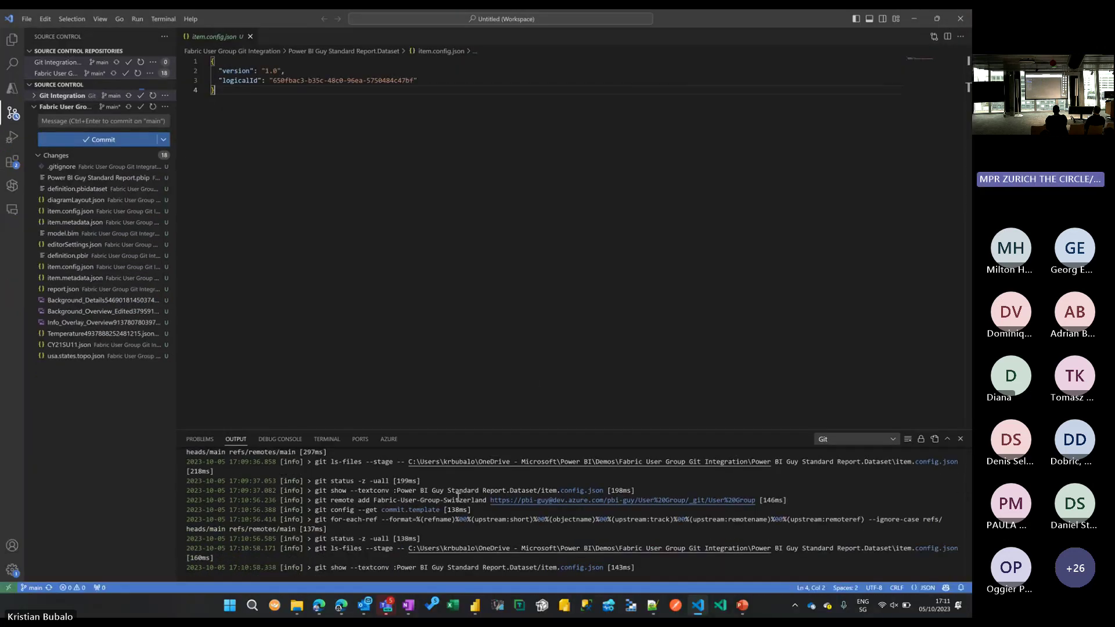
left_click_drag(424, 567, 295, 567)
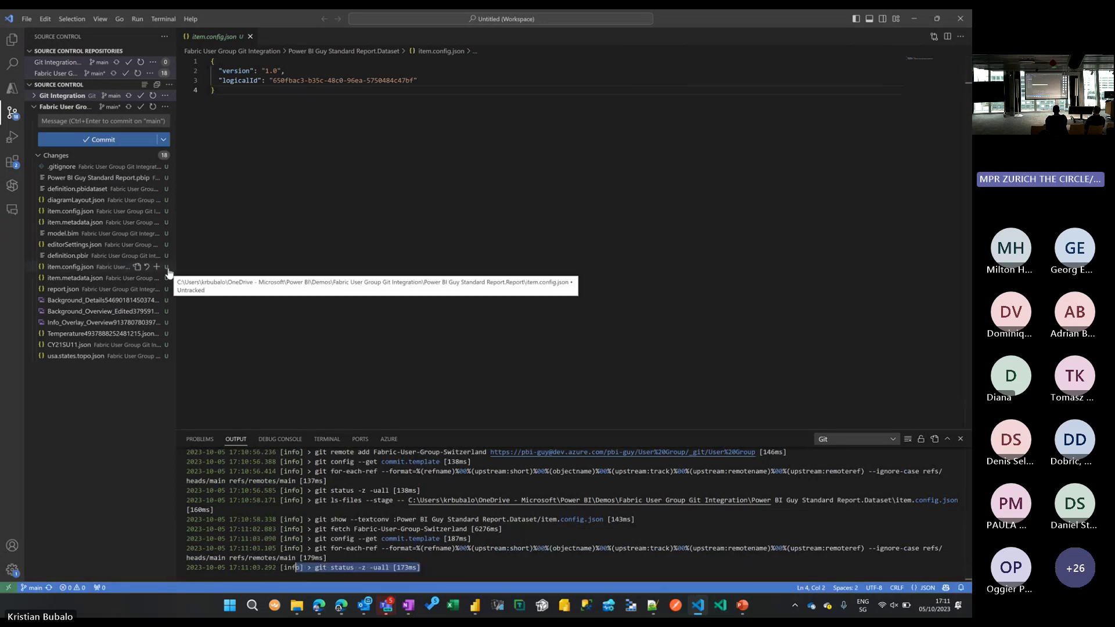
left_click(341, 607)
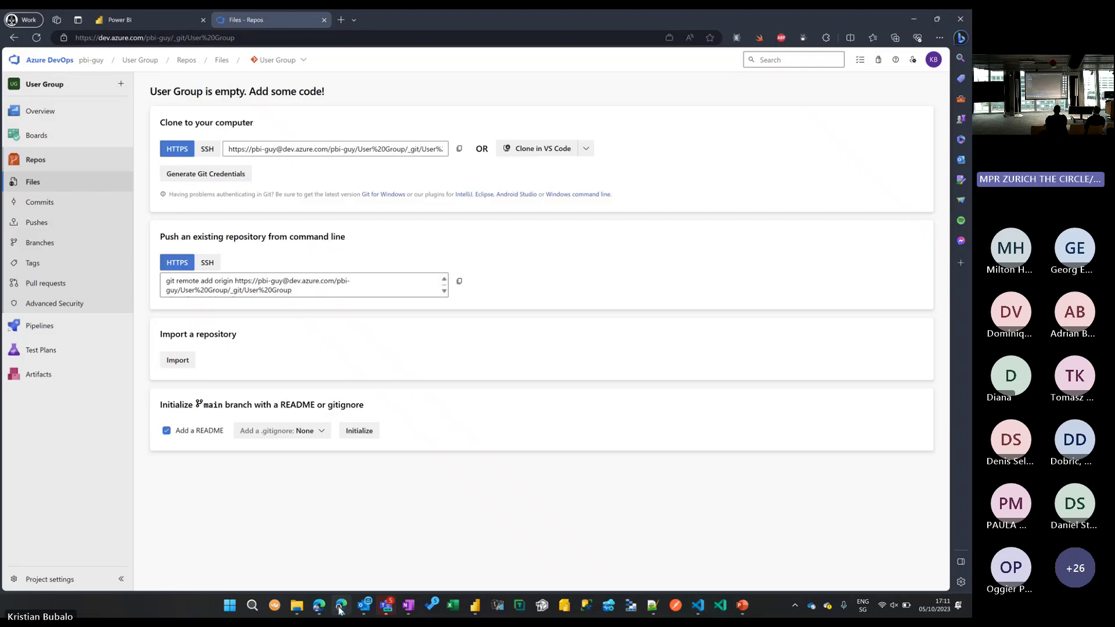
left_click(35, 183)
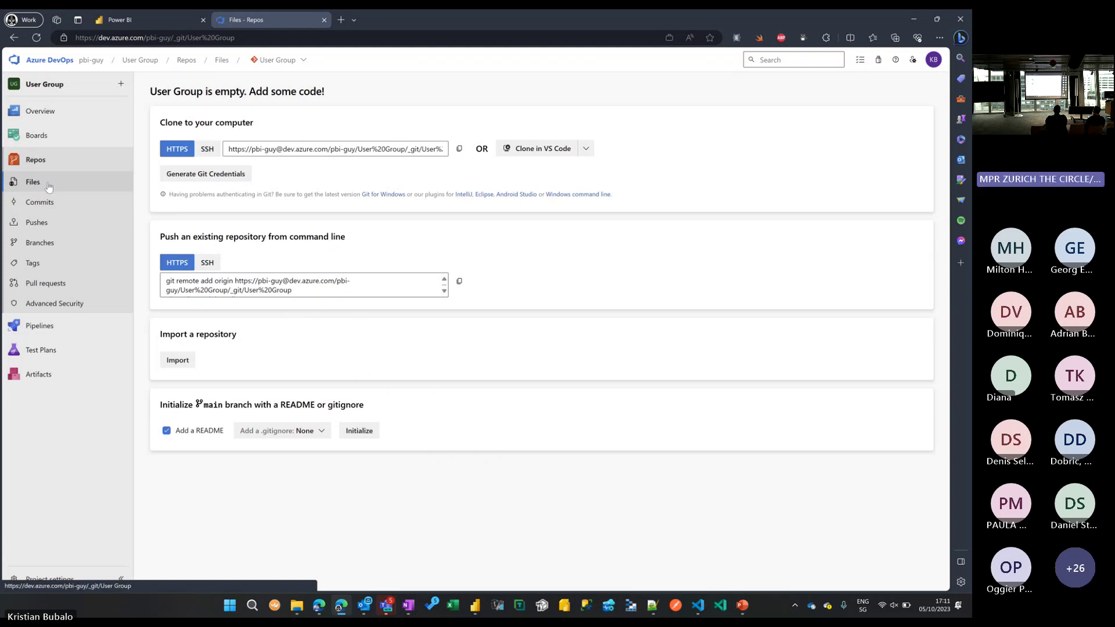
left_click(914, 20)
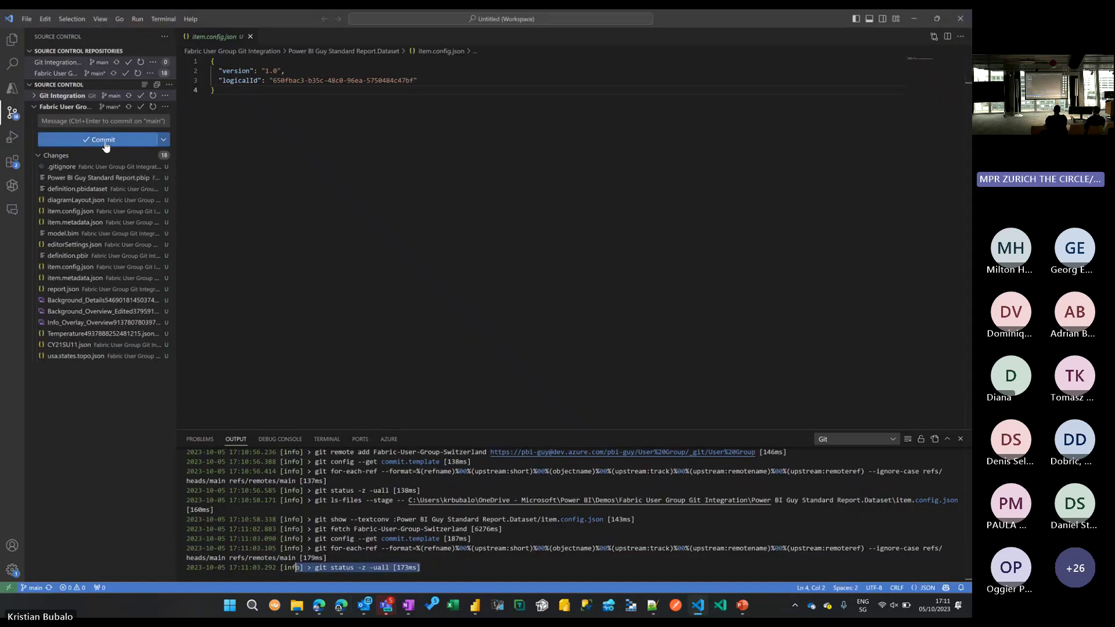
Commit all 18 changes as 'This is my first commit' and publish the main branch.
left_click(109, 123)
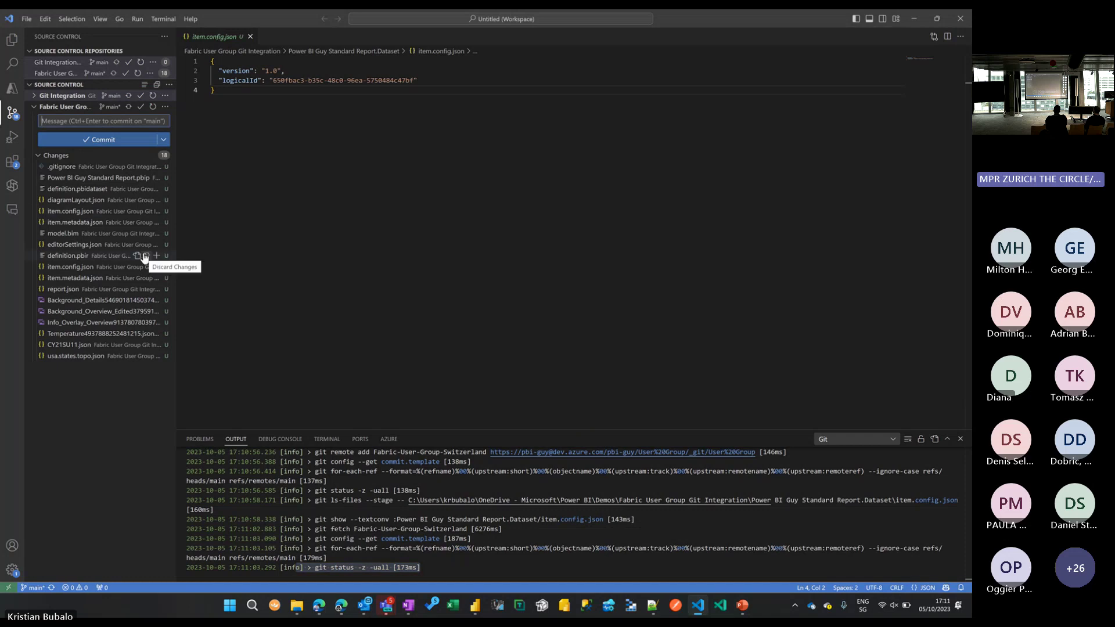
type("This is my fir")
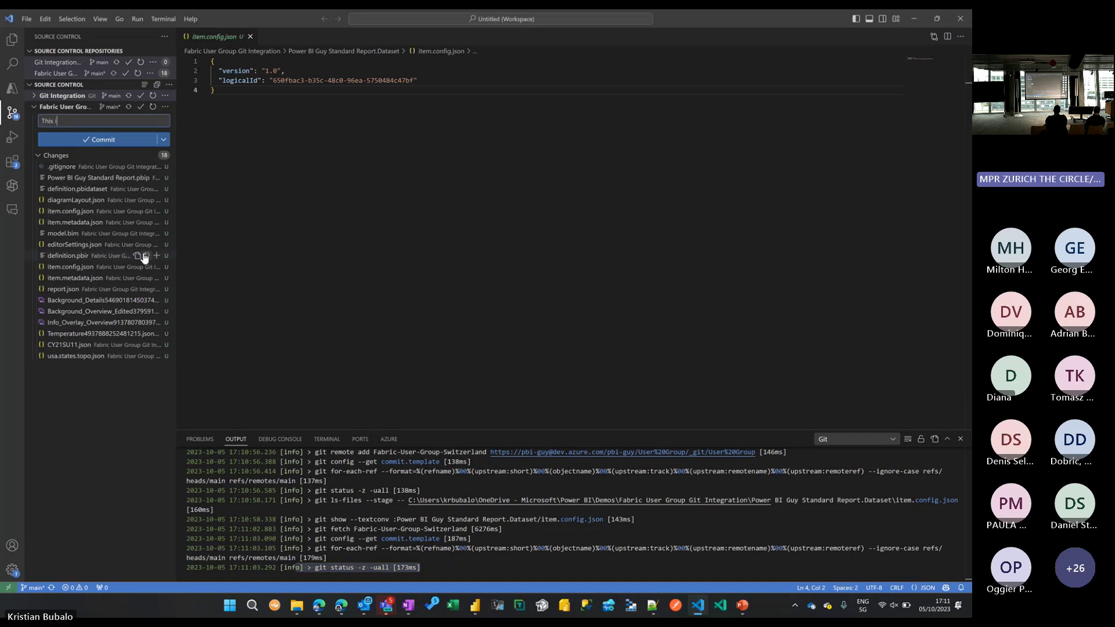
type("st commit")
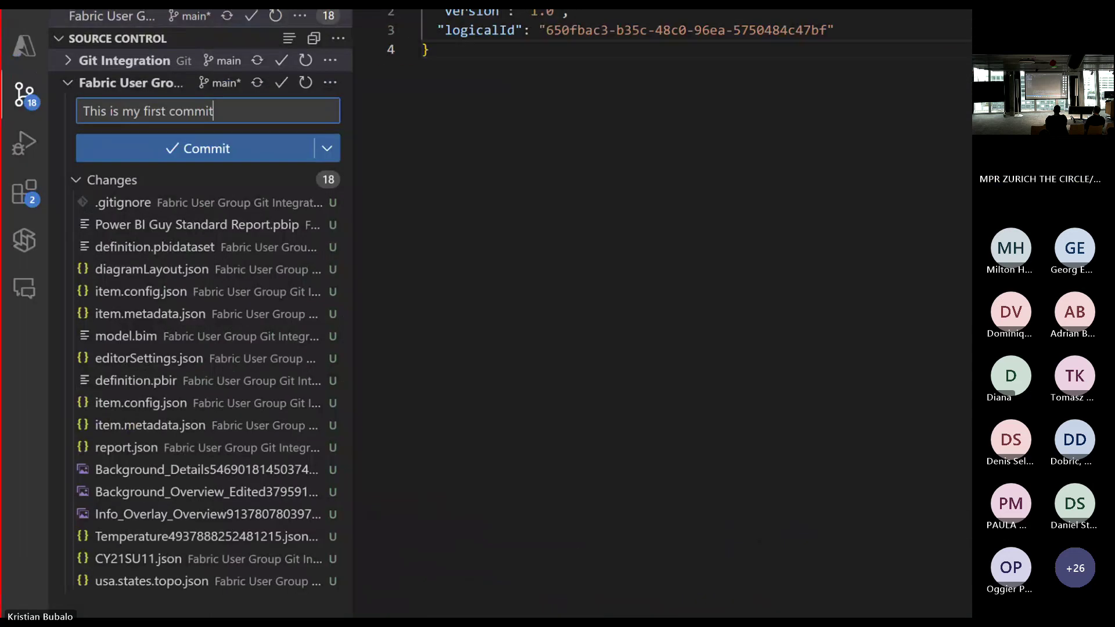
left_click_drag(74, 115, 27, 113)
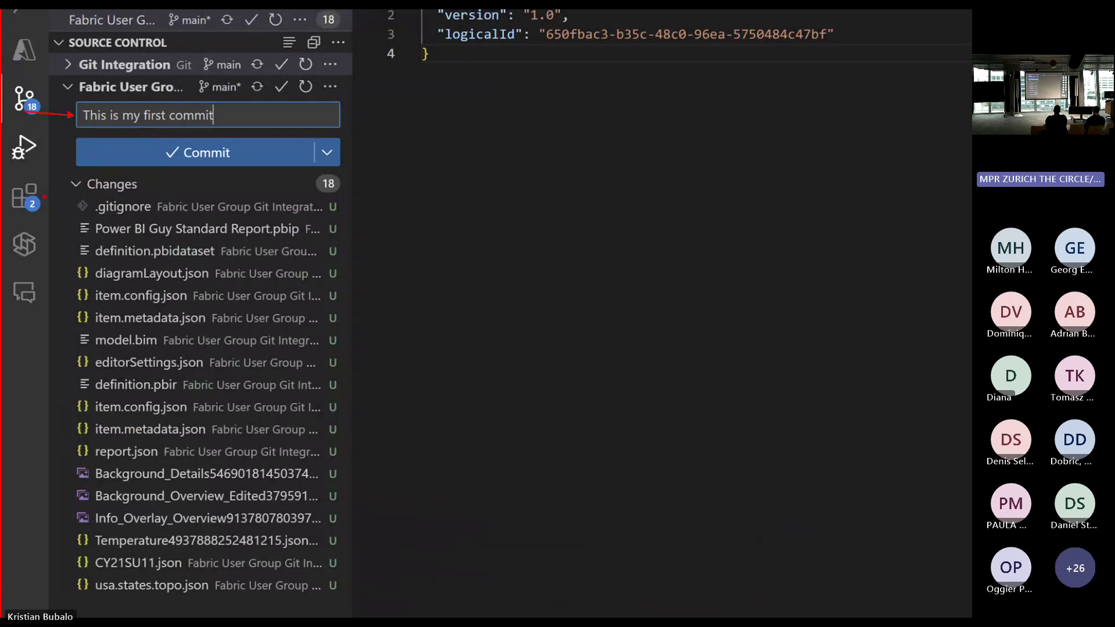
left_click_drag(74, 159, 146, 159)
left_click(197, 152)
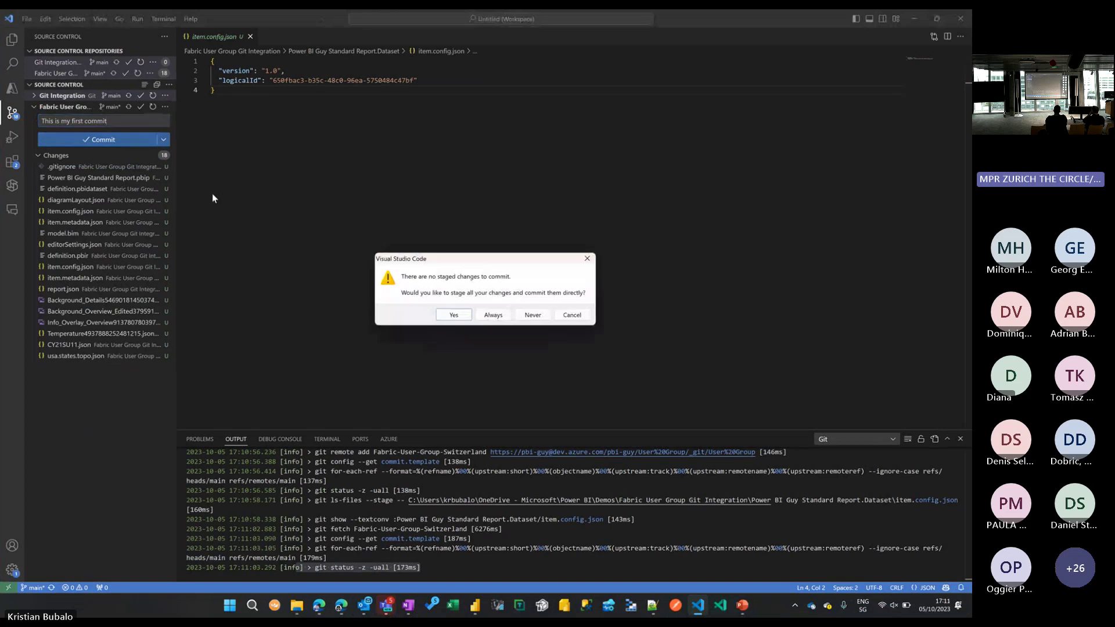
left_click(454, 314)
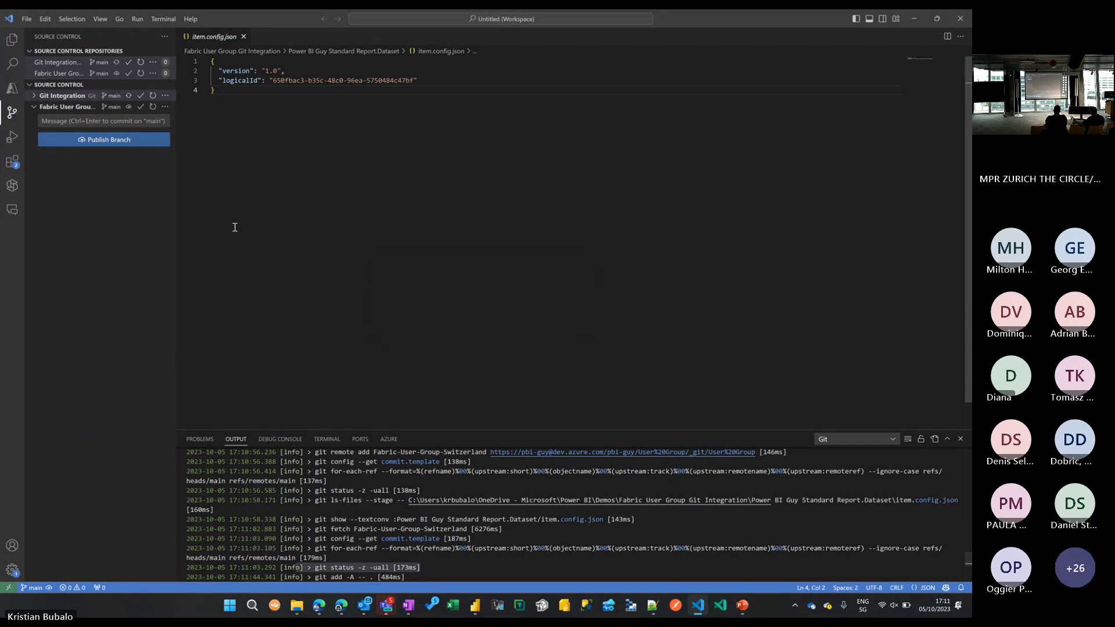
left_click(136, 142)
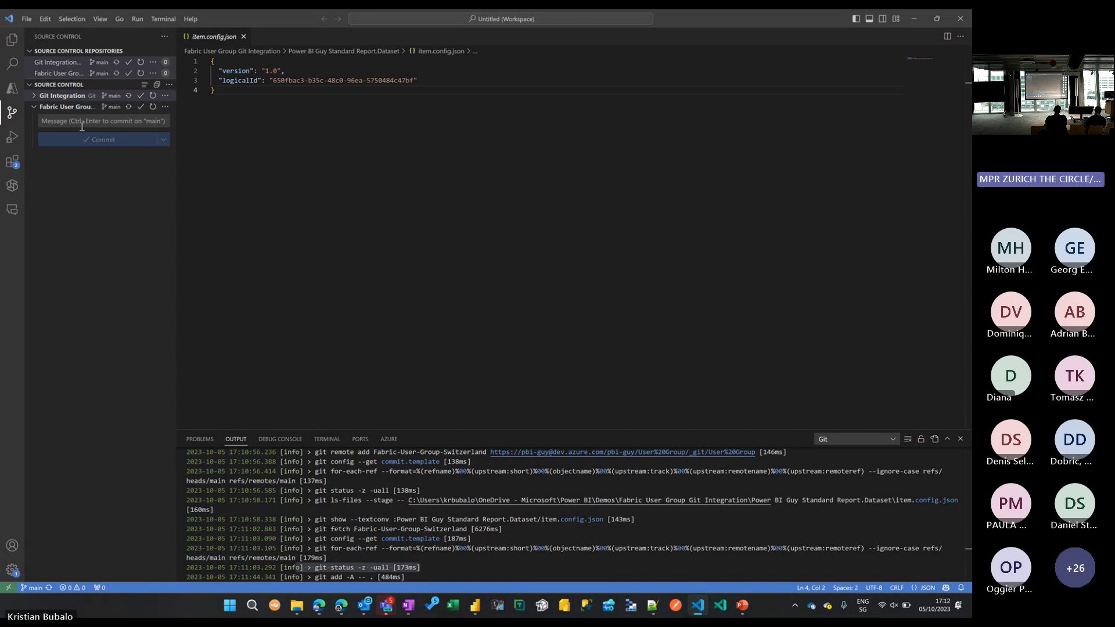
left_click(914, 21)
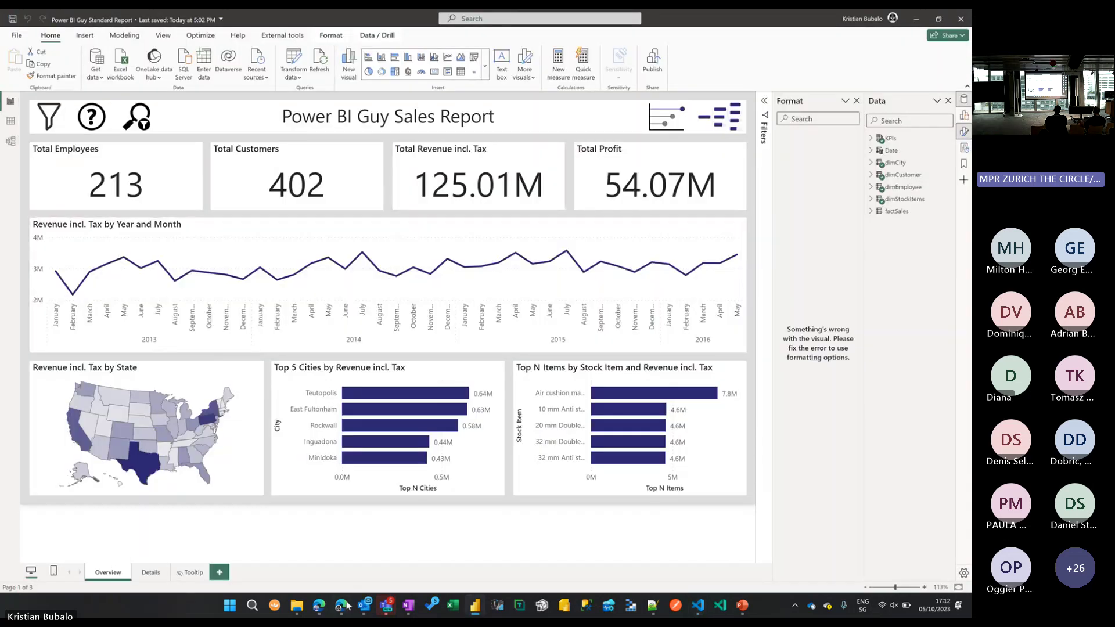
Refresh the DevOps Files page and highlight the pushed Dataset and Report folders, .gitignore and .pbip file.
left_click(348, 605)
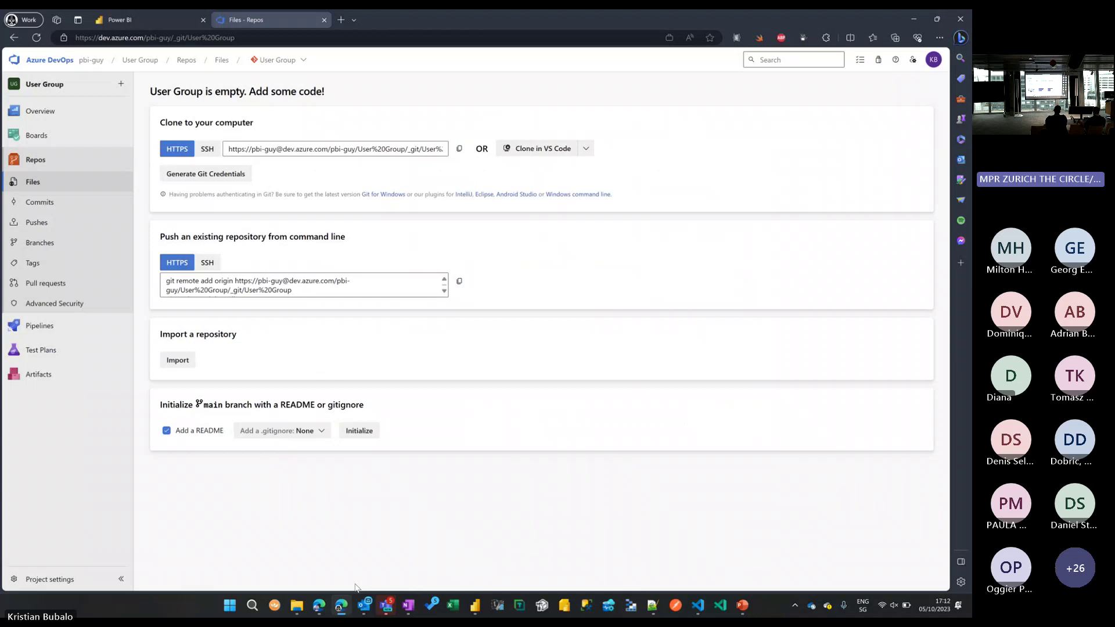
left_click(66, 182)
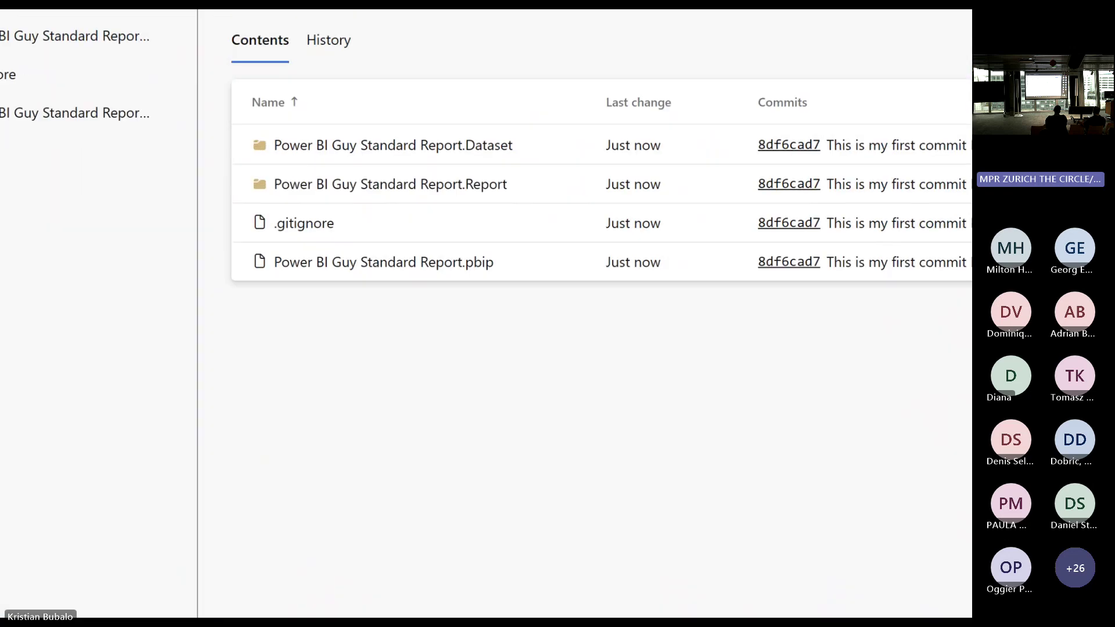
left_click_drag(242, 127, 545, 207)
left_click_drag(248, 224, 190, 224)
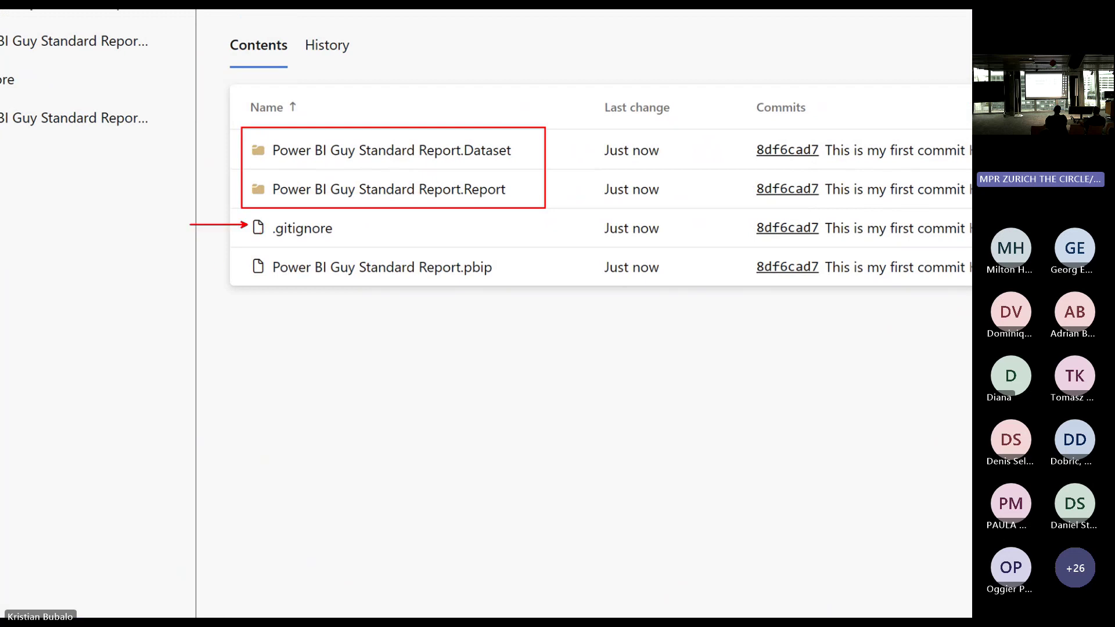
left_click_drag(248, 267, 207, 267)
key("Escape")
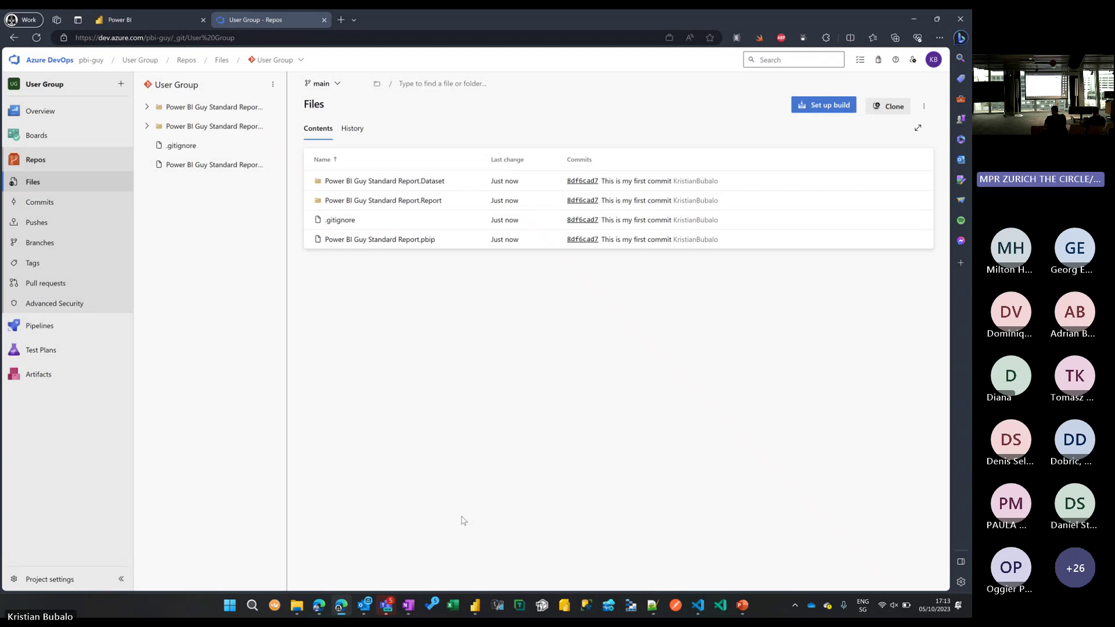
left_click(476, 605)
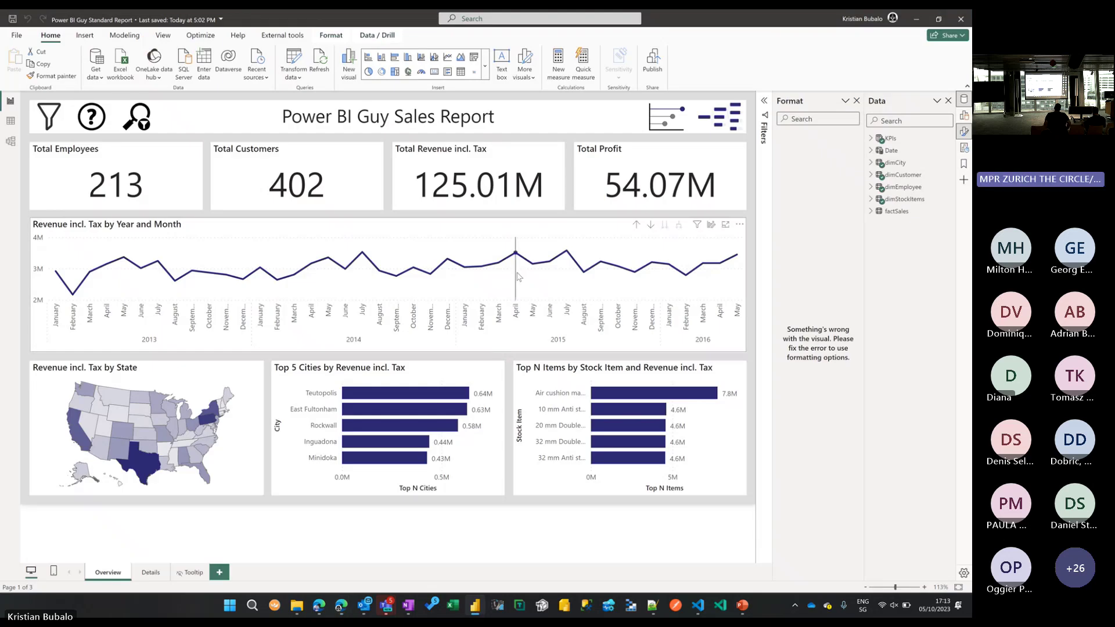
Append '* 2' to the KPIs Revenue incl. Tax measure so revenue shows 250.01M.
left_click(870, 138)
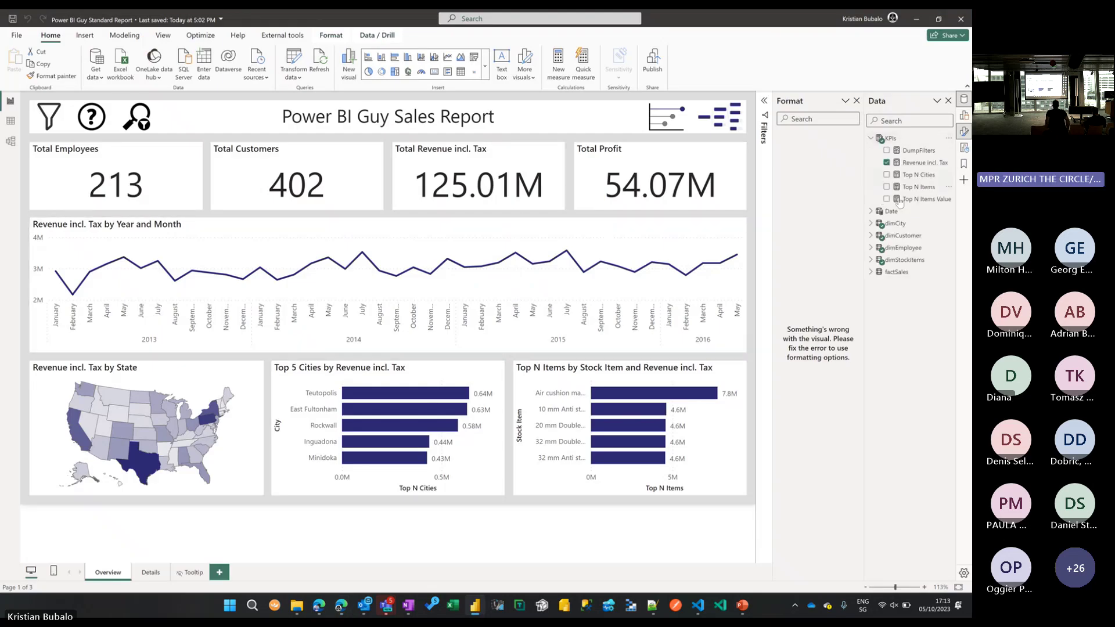
left_click(918, 163)
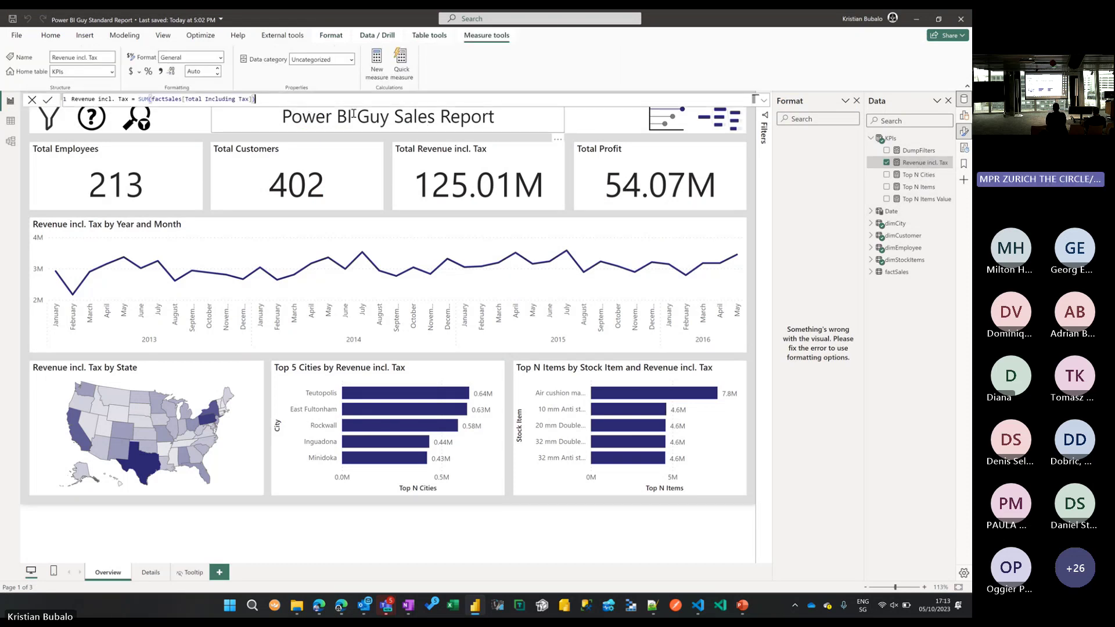
type("* 1")
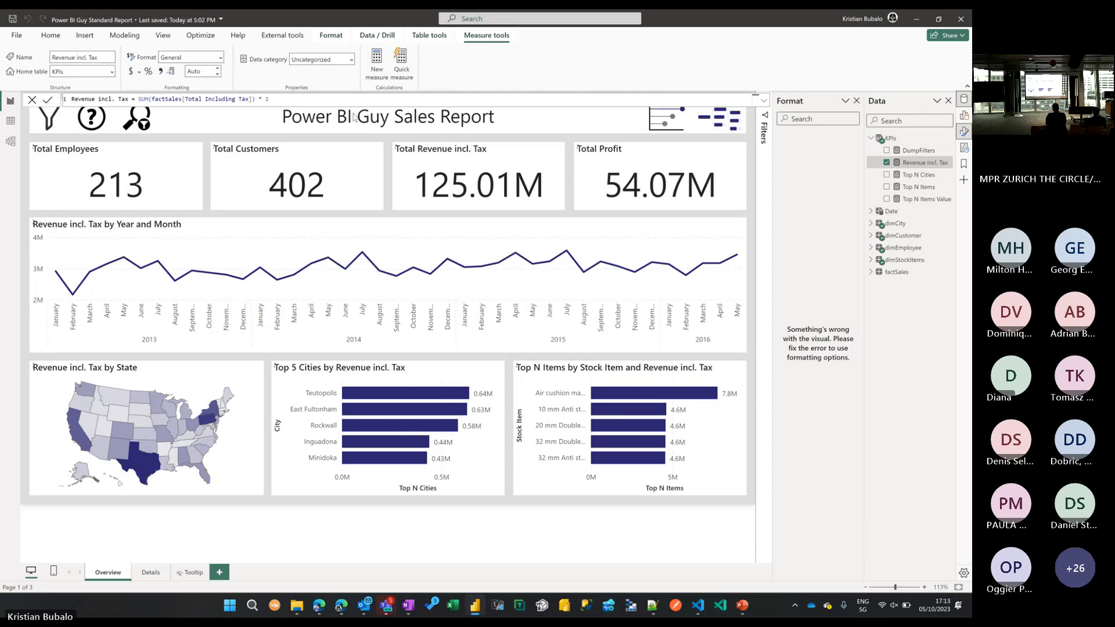
key("Return")
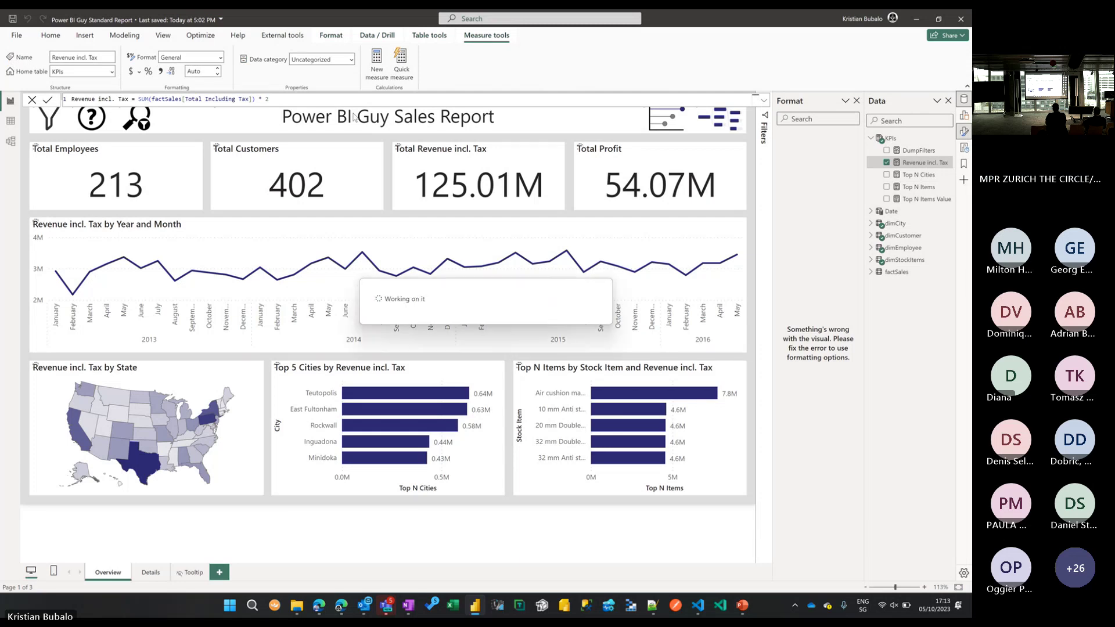
left_click(699, 606)
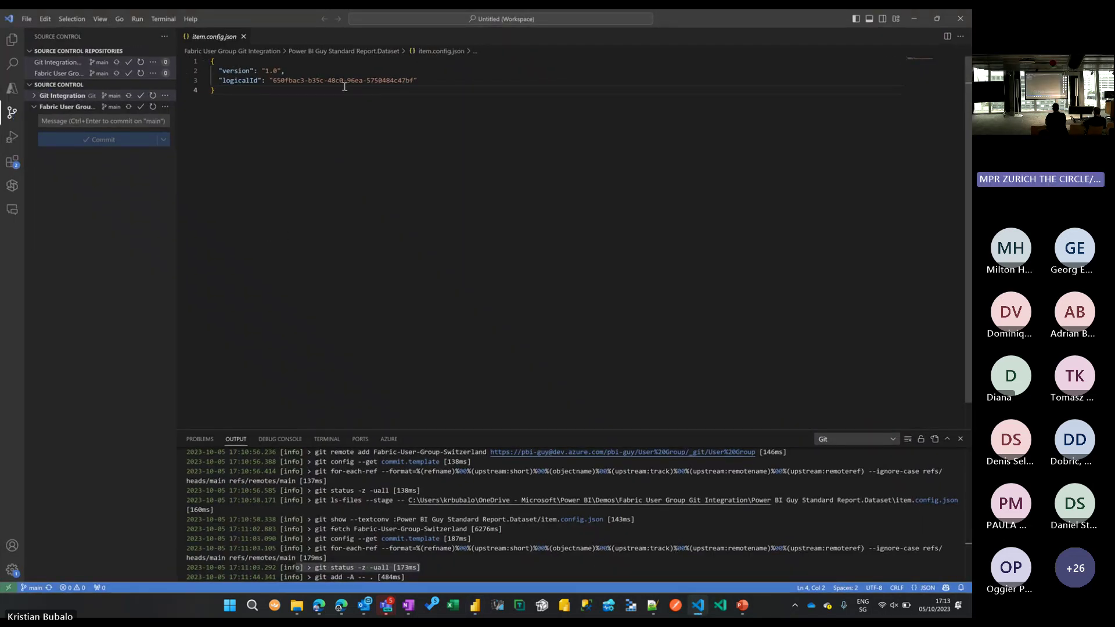
Review the model.bim diff showing '* 2' added to the Revenue incl. Tax expression.
left_click(12, 113)
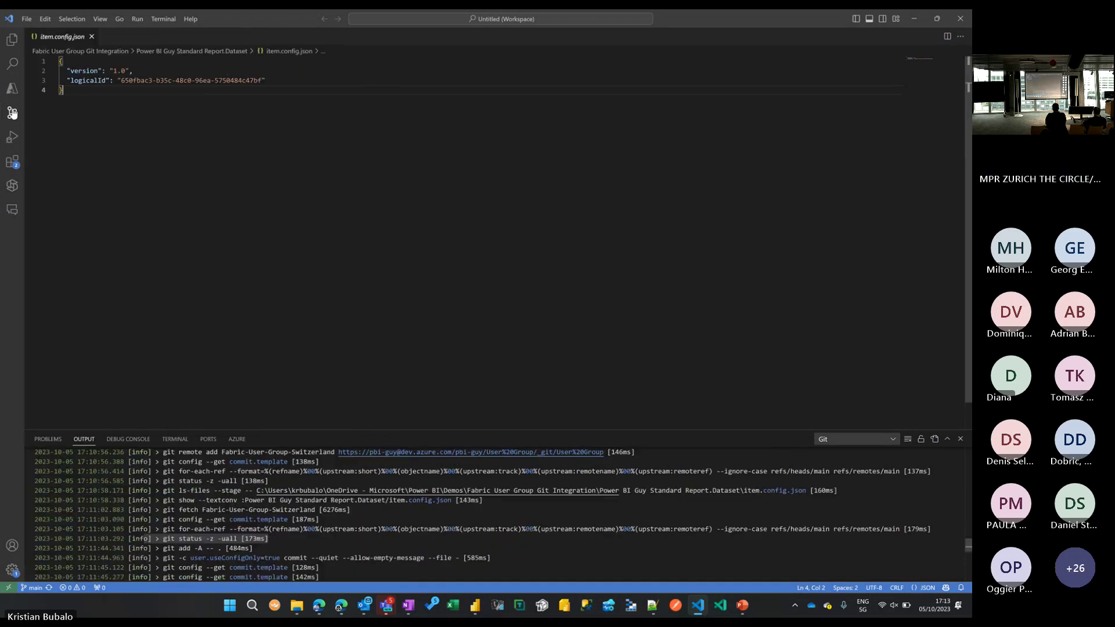
left_click(11, 113)
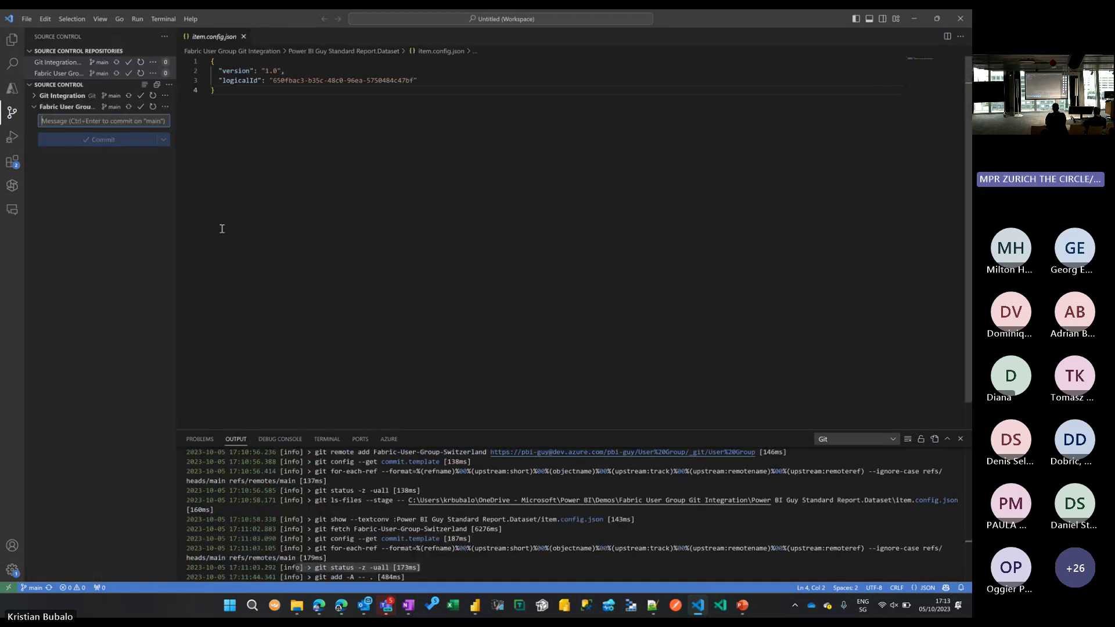
key("alt+Tab")
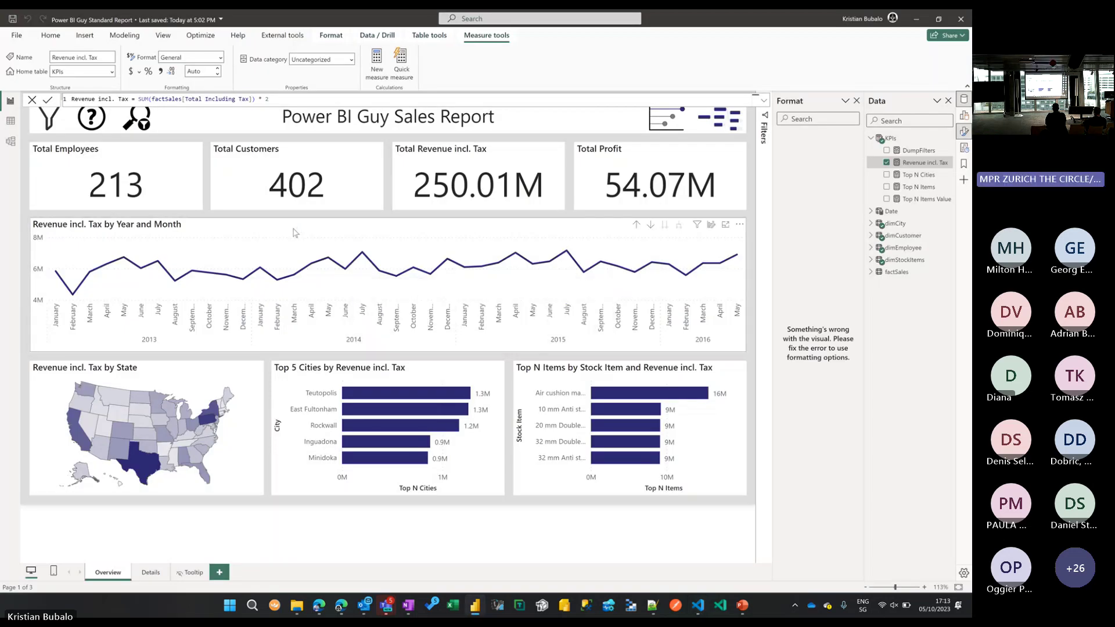
key("alt+Tab")
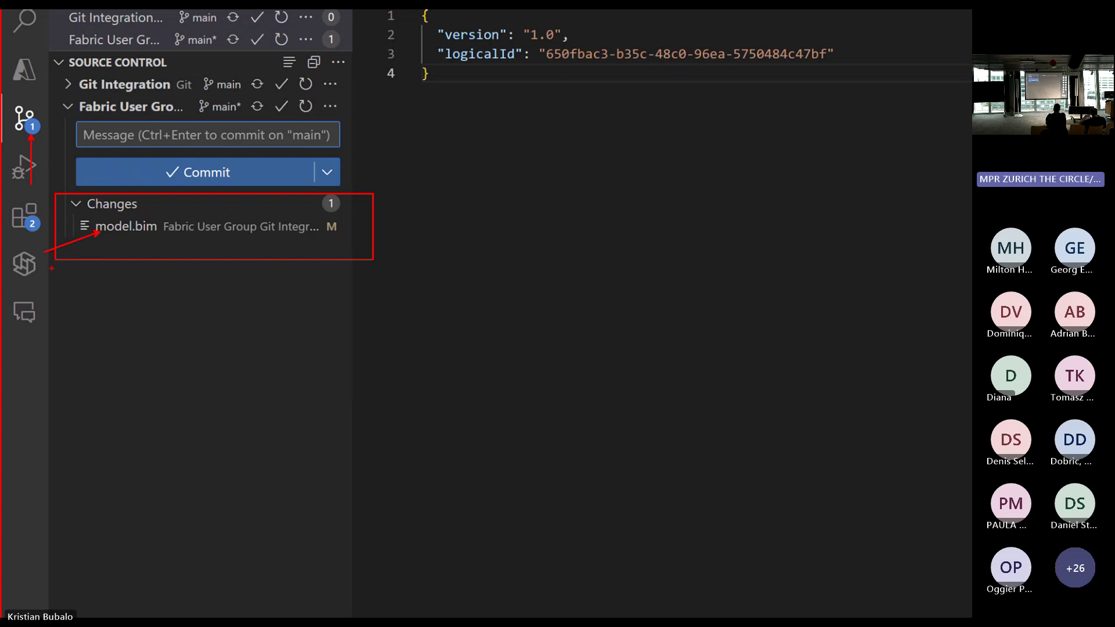
left_click(260, 227)
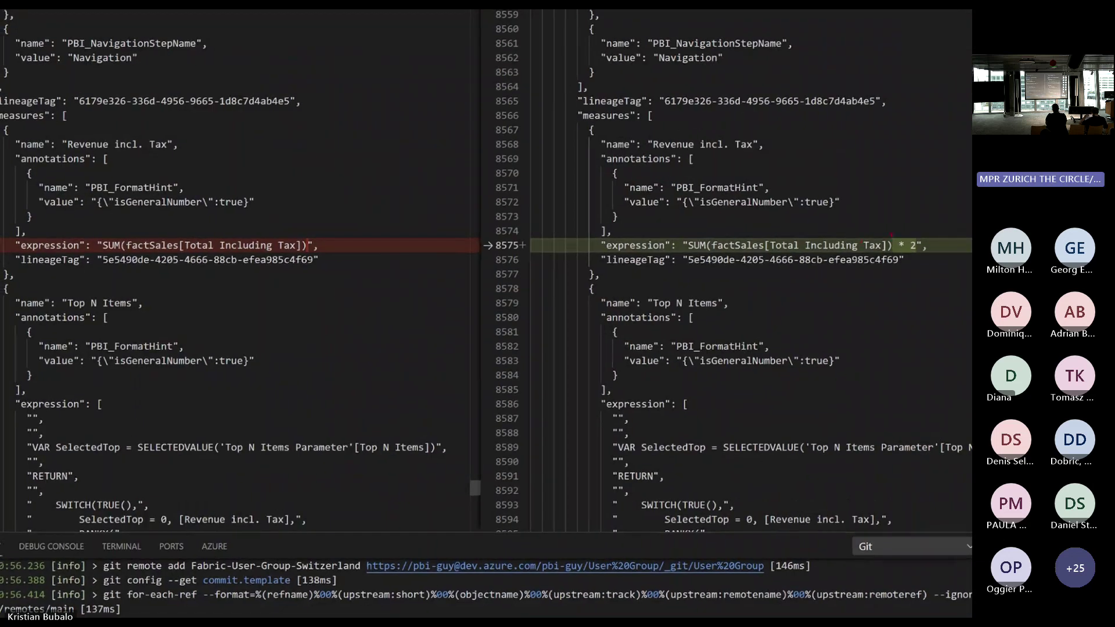
left_click_drag(891, 234, 925, 261)
left_click_drag(306, 238, 341, 255)
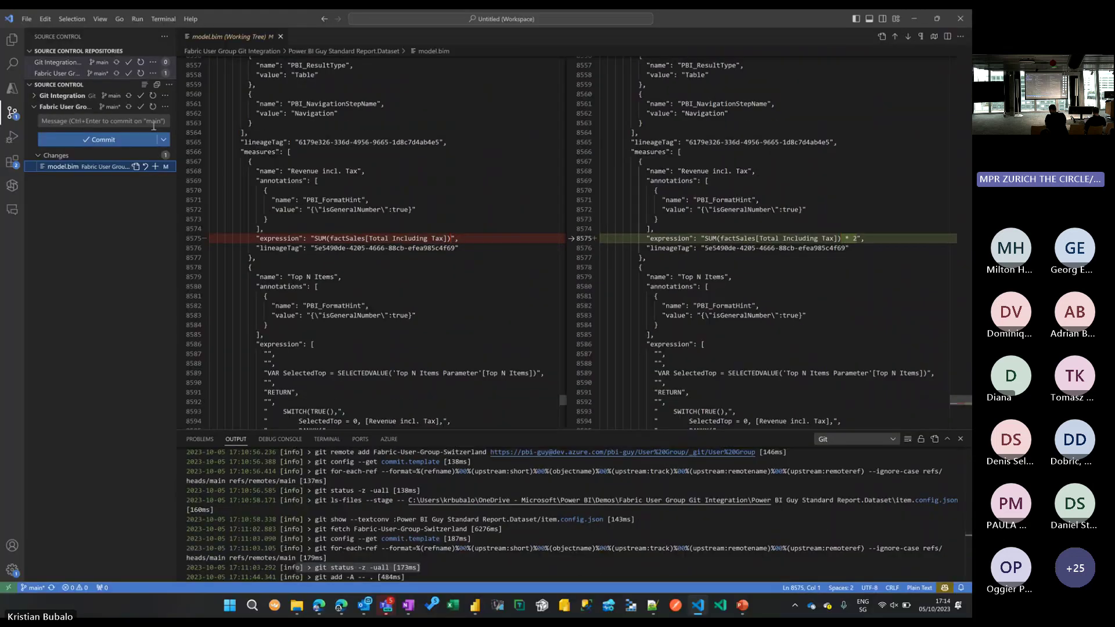
Commit as 'multiplying by factor 2 my Measure' and sync to Fabric-User-Group-Switzerland/main.
left_click(154, 123)
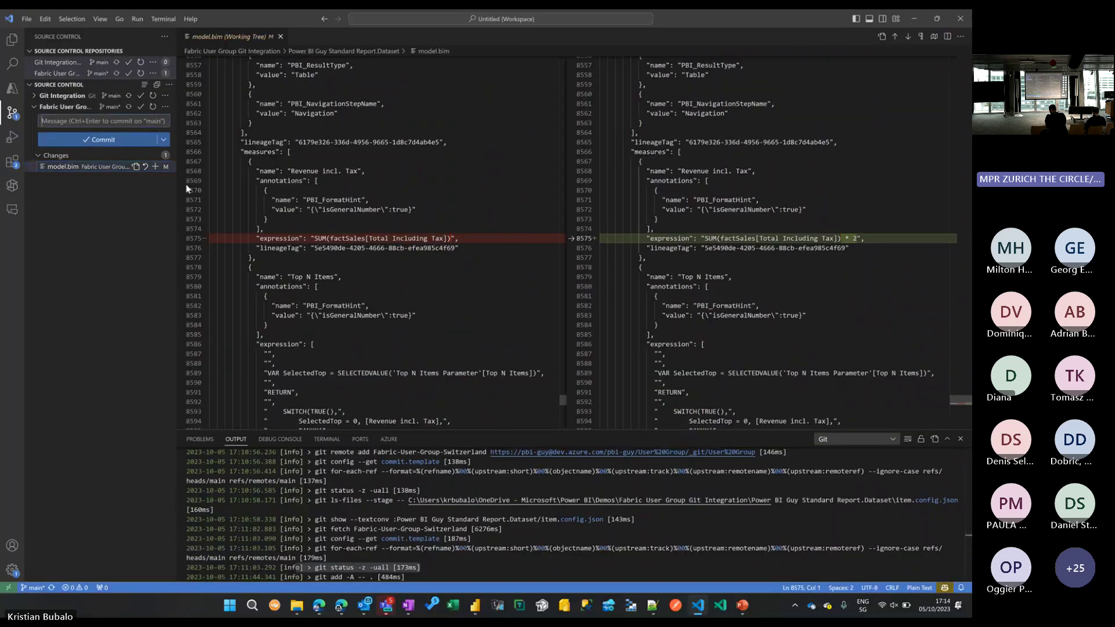
type("multiplying by factor")
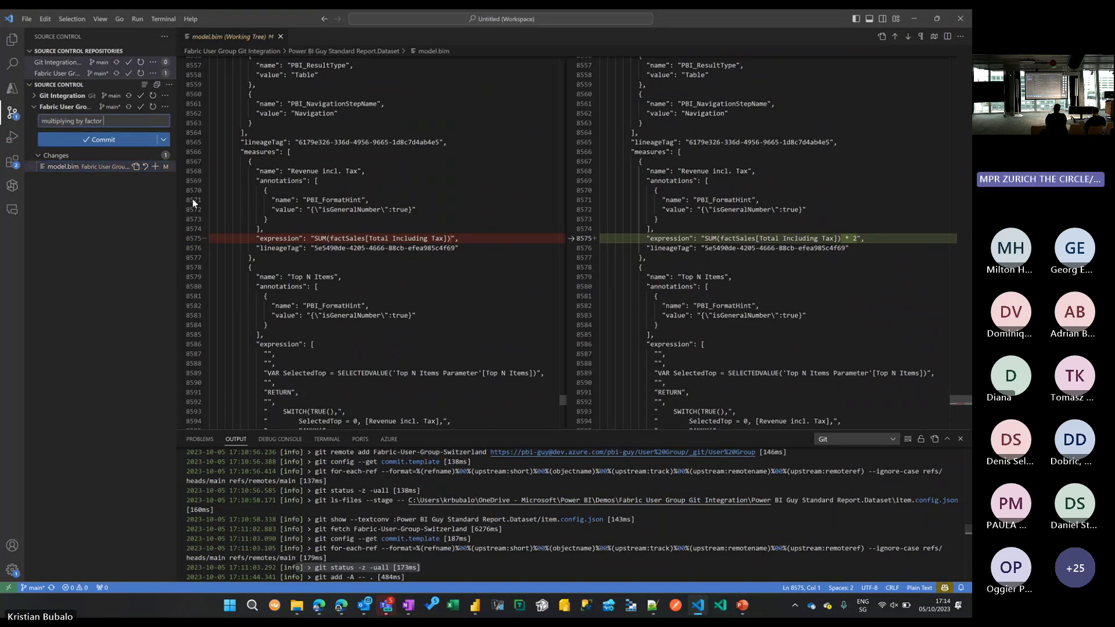
type(" 2 my Measure")
left_click(116, 141)
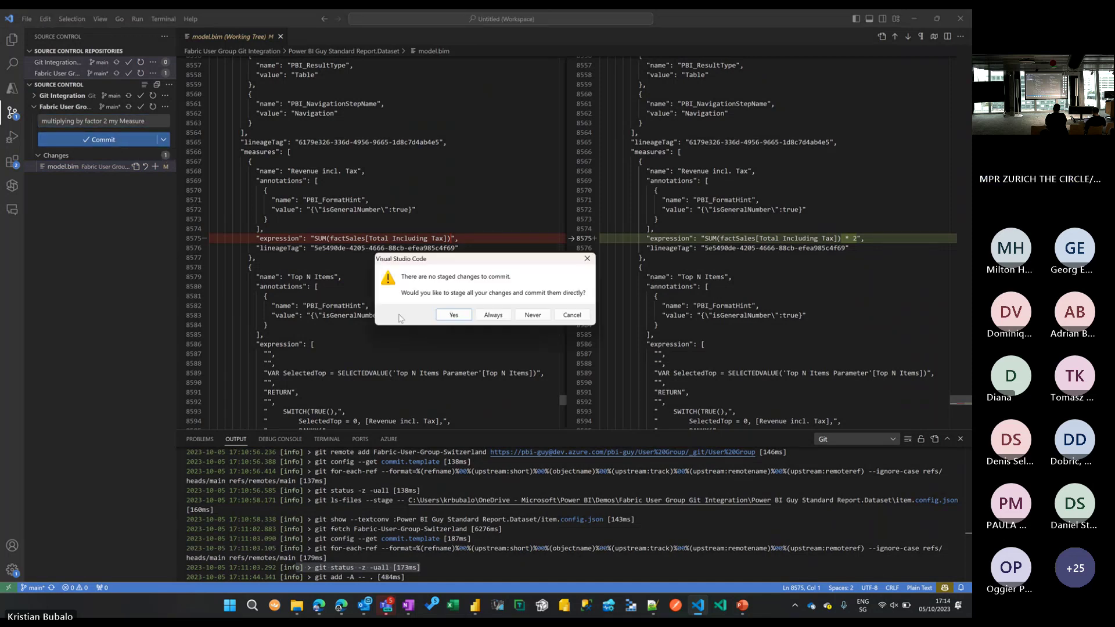
left_click(453, 315)
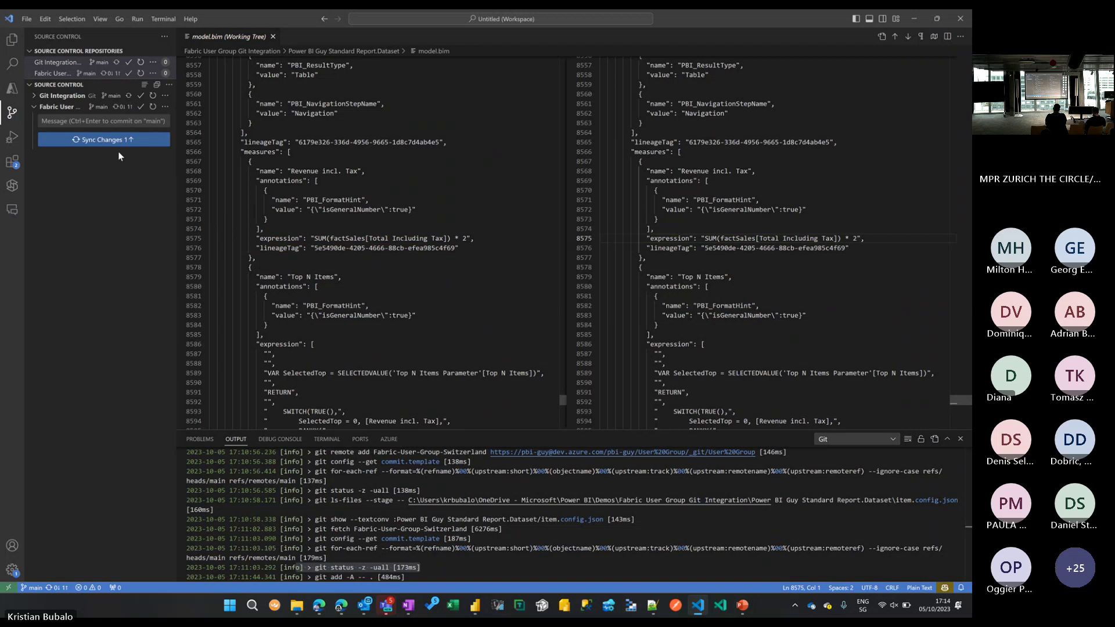
left_click(105, 142)
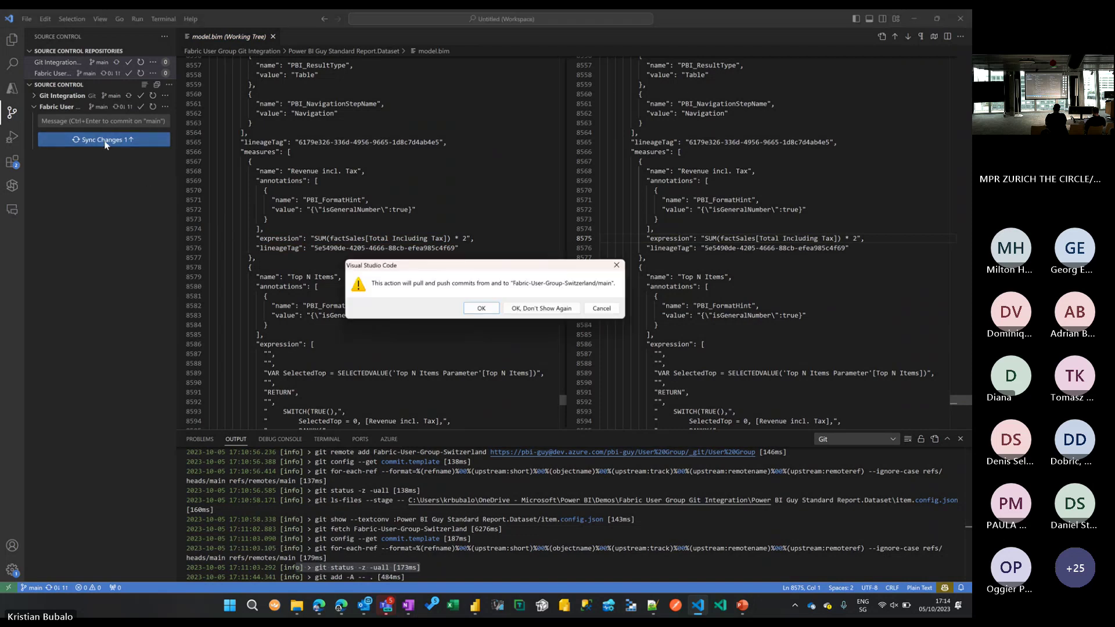
left_click(480, 308)
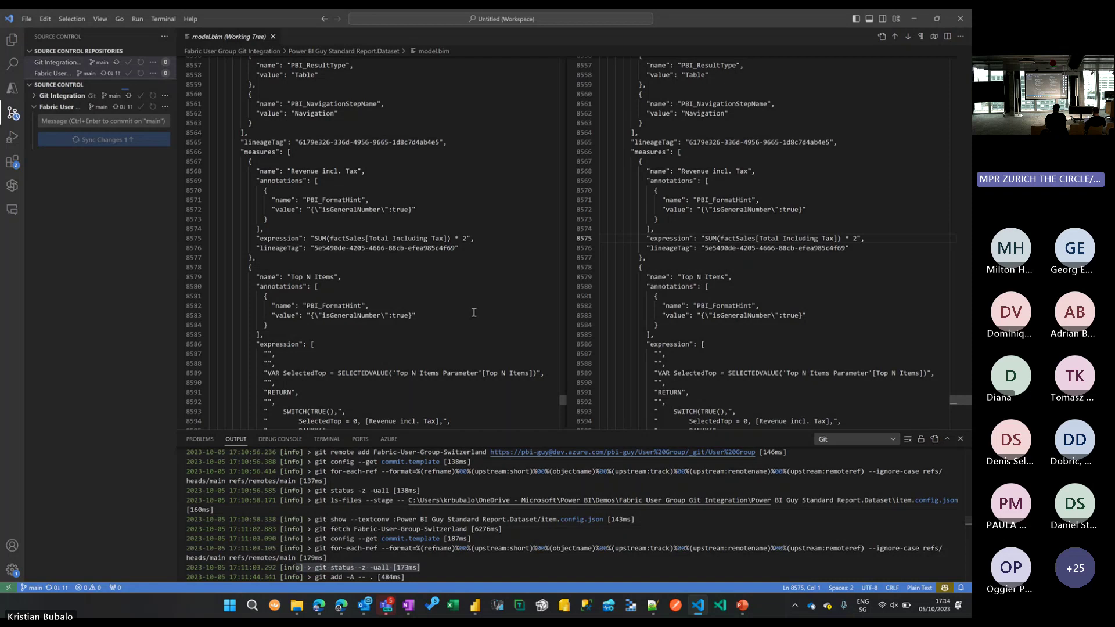
Open model.bim from the Power BI Guy Standard Report.Dataset folder in the DevOps repository.
left_click(341, 607)
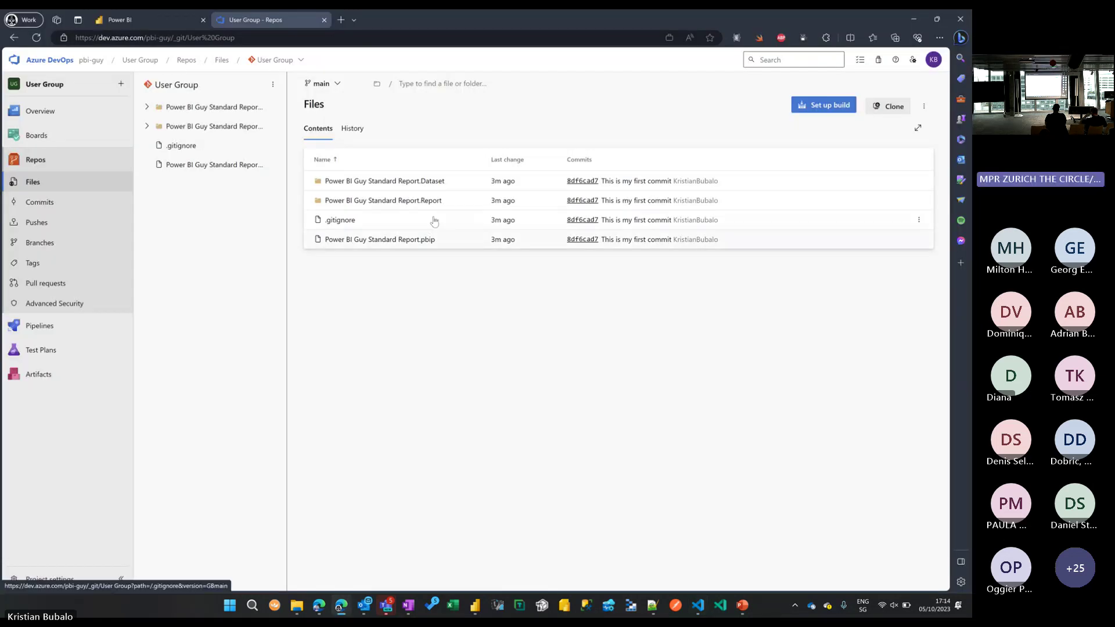
left_click(430, 187)
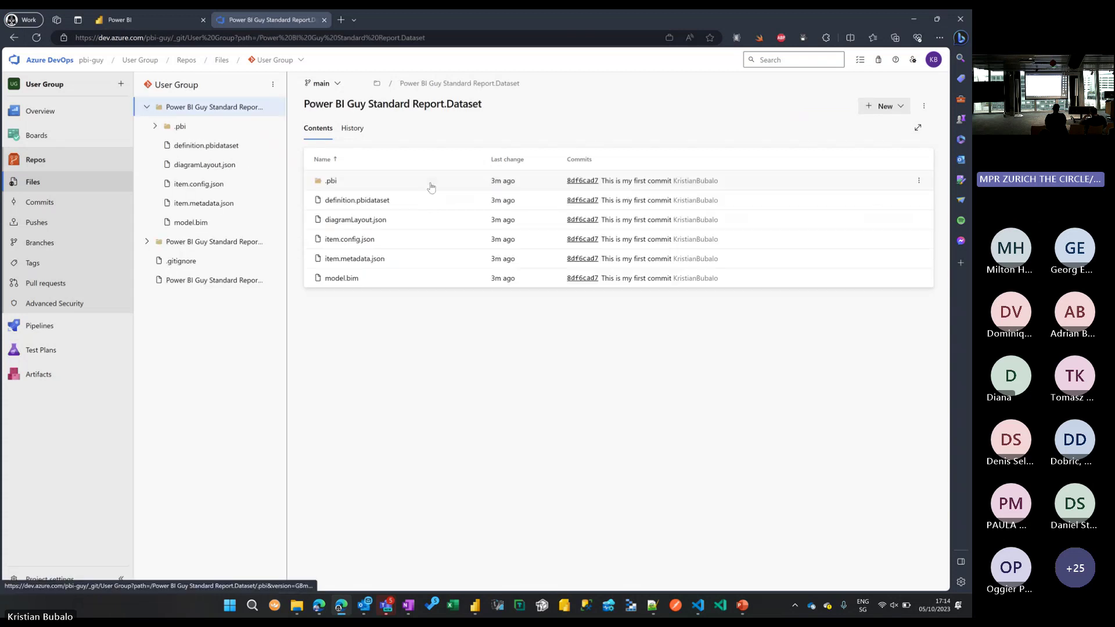
left_click(354, 281)
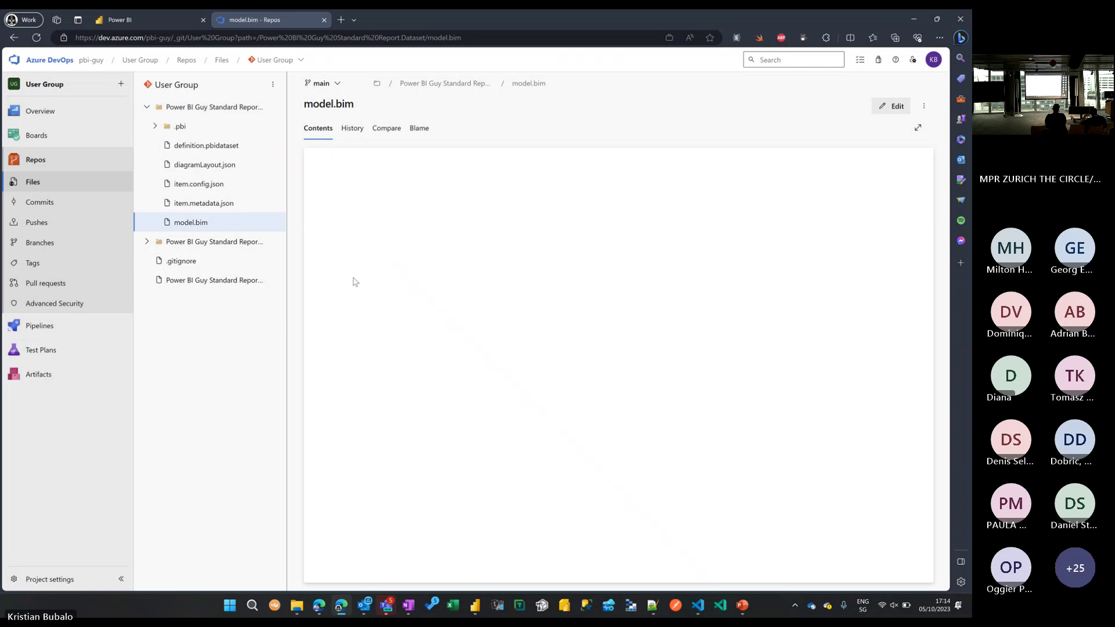
left_click(493, 290)
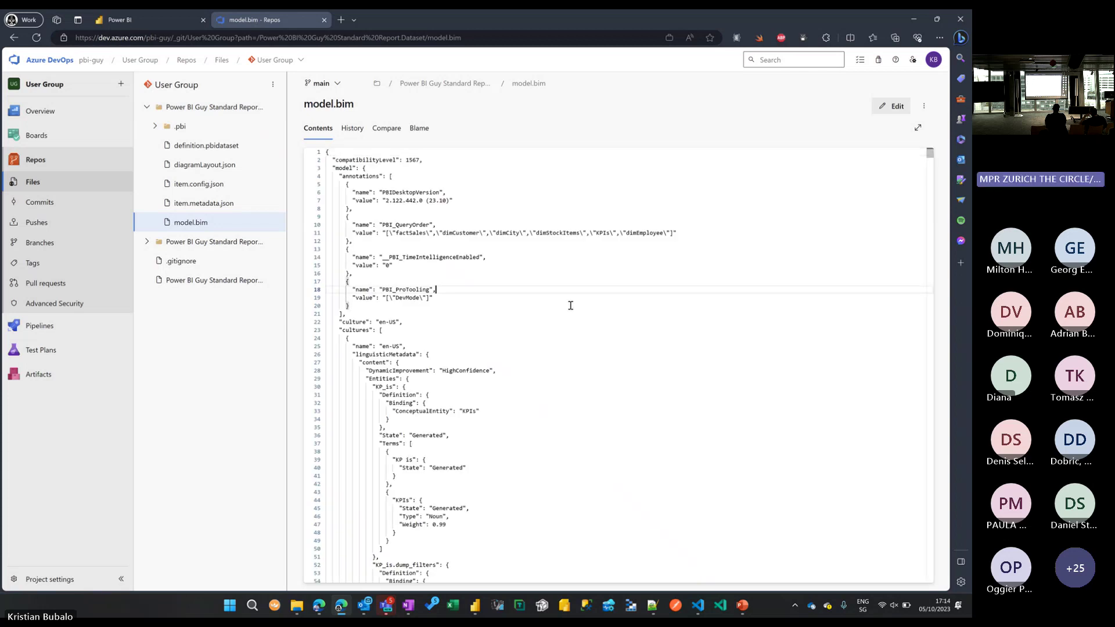
left_click(478, 606)
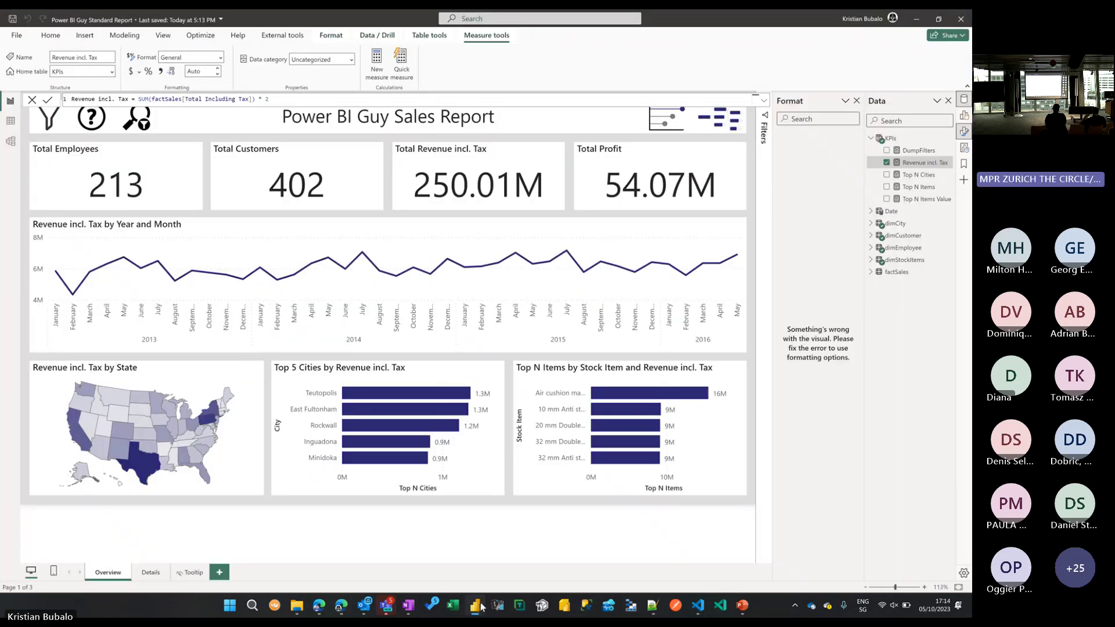
left_click(477, 605)
Search model.bim for '* 2' and highlight the Revenue incl. Tax expression line.
key("ctrl+f")
type("rev")
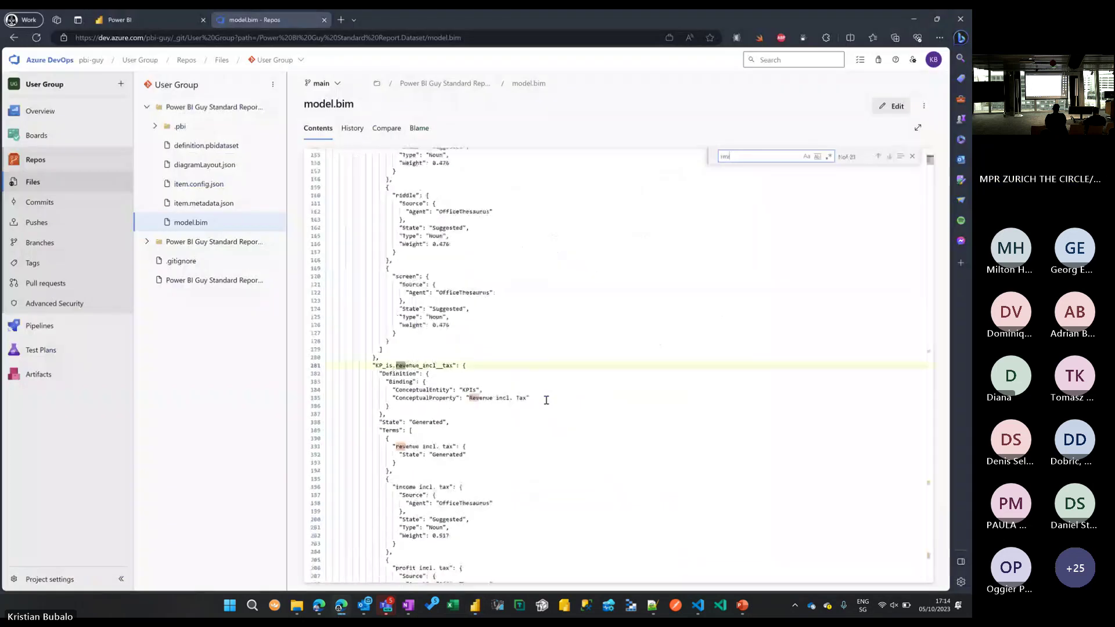
type("enue in")
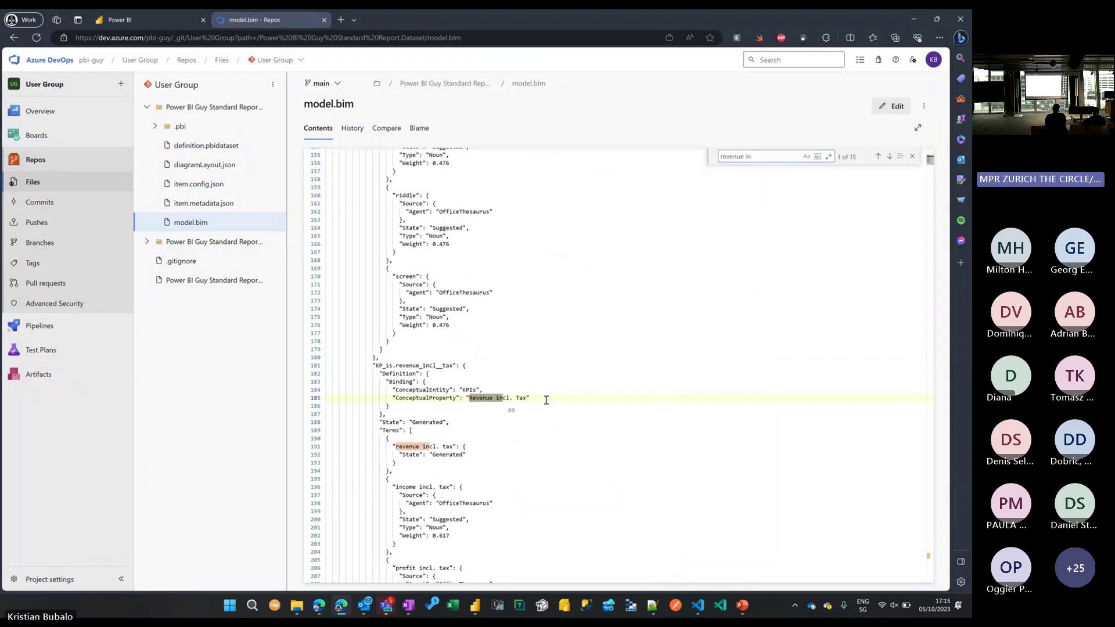
key("ctrl+a")
type("* 2")
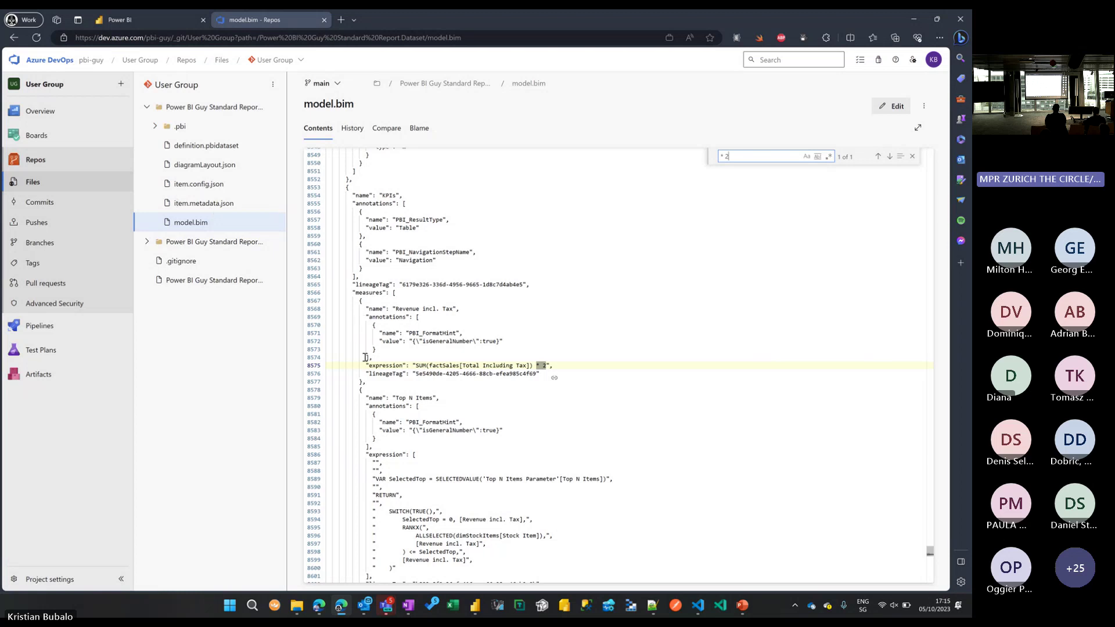
key("super+plus")
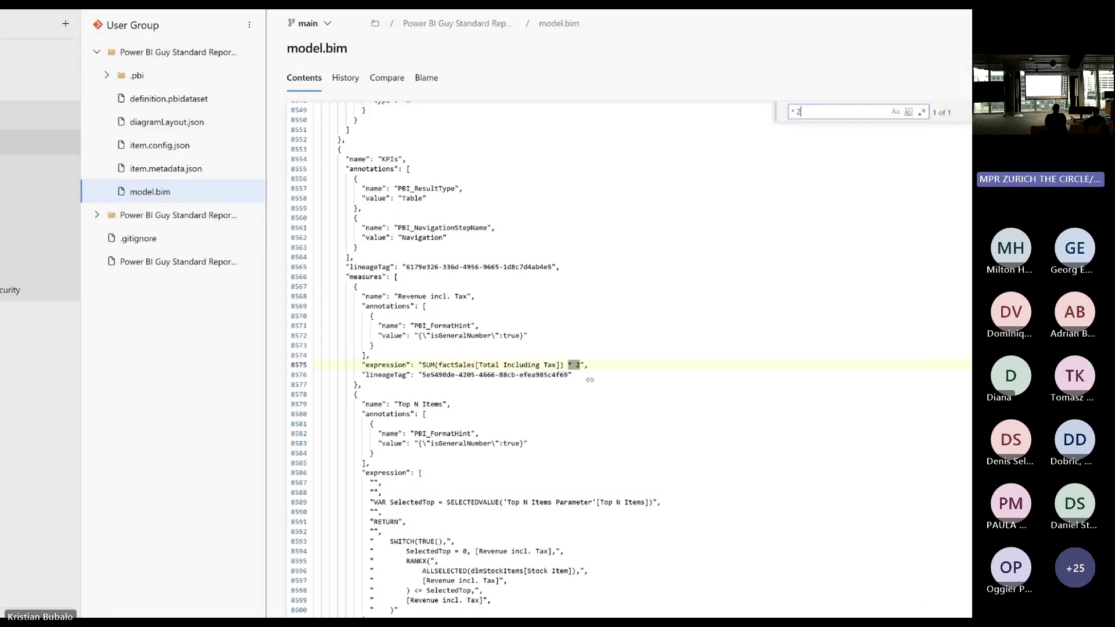
left_click_drag(310, 350, 765, 384)
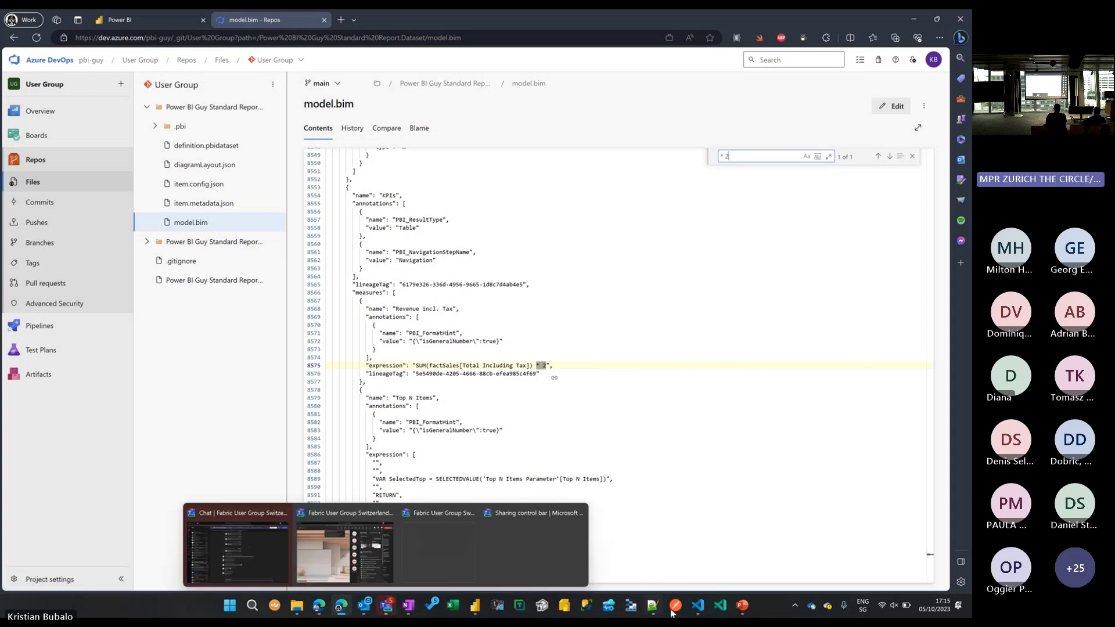
Open model.bim from Explorer, replace the measure's '* 2' with '* 3', and save.
left_click(698, 605)
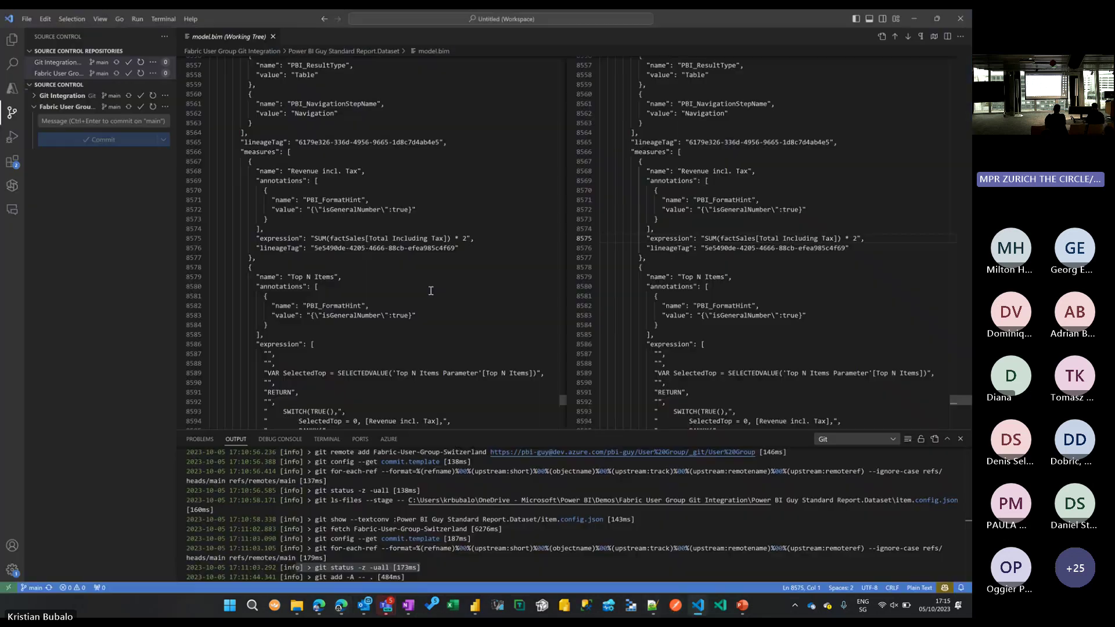
scroll(431, 290, "up", 4)
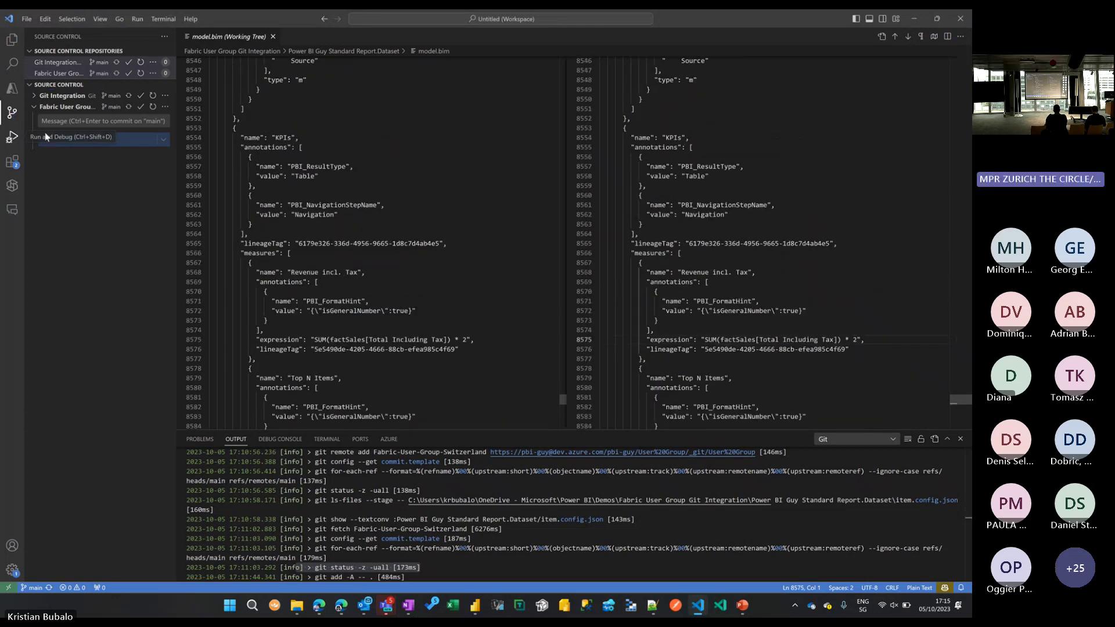
left_click(14, 47)
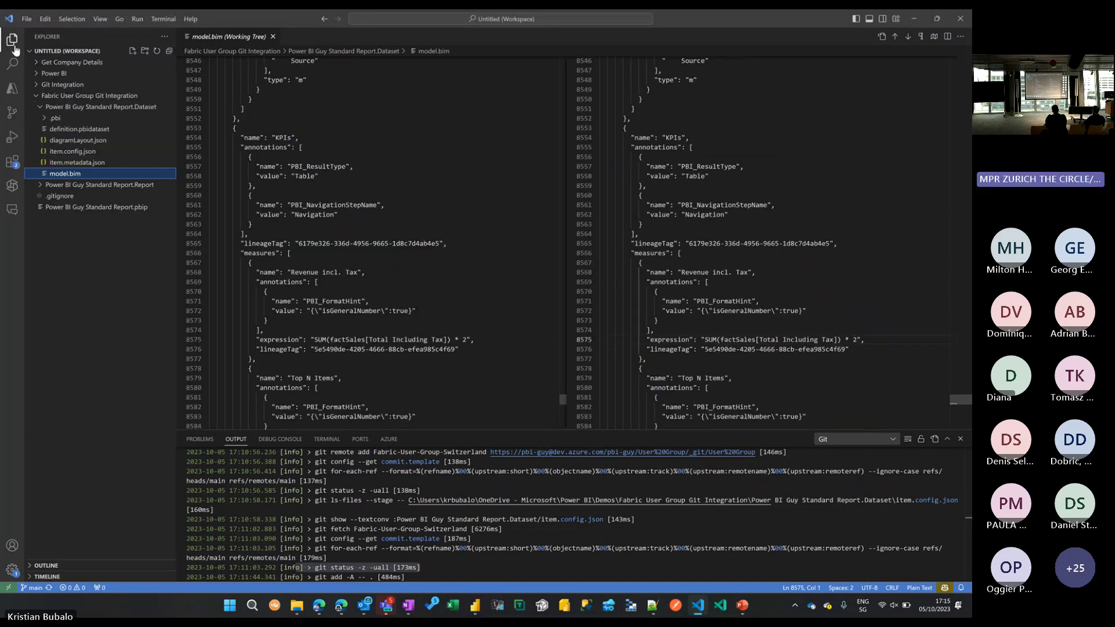
left_click(74, 175)
left_click(482, 213)
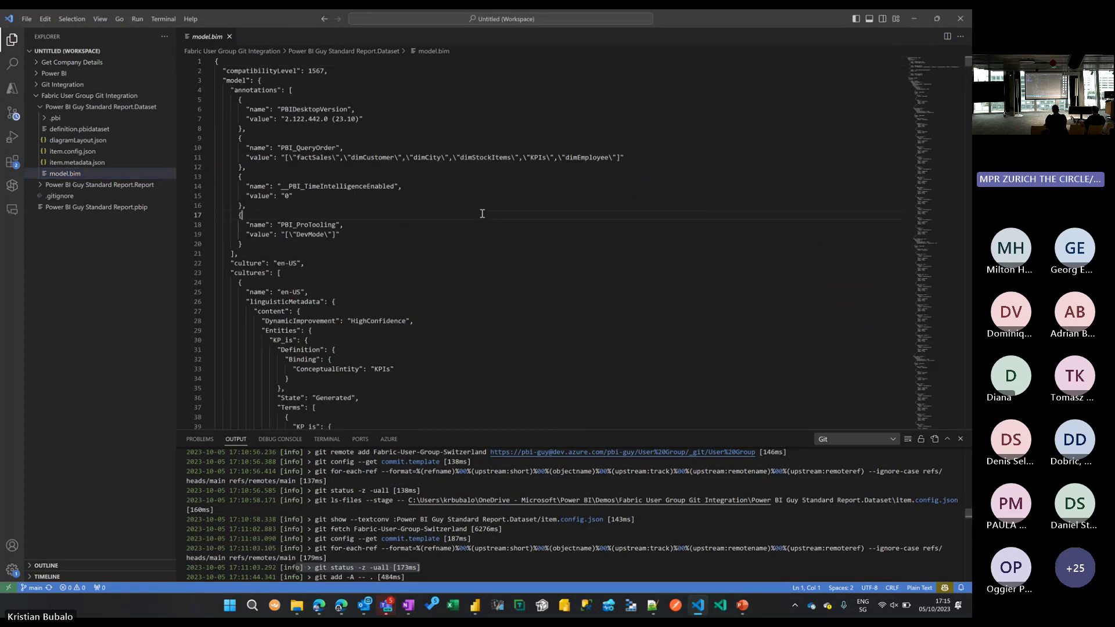
key("ctrl+f")
type("*")
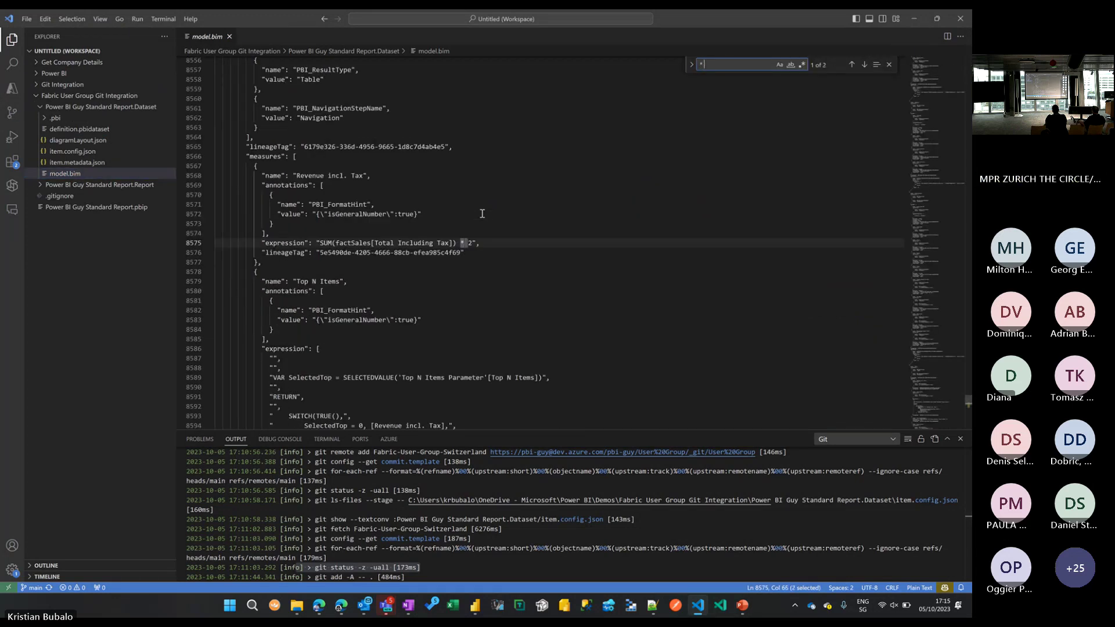
type(" 2")
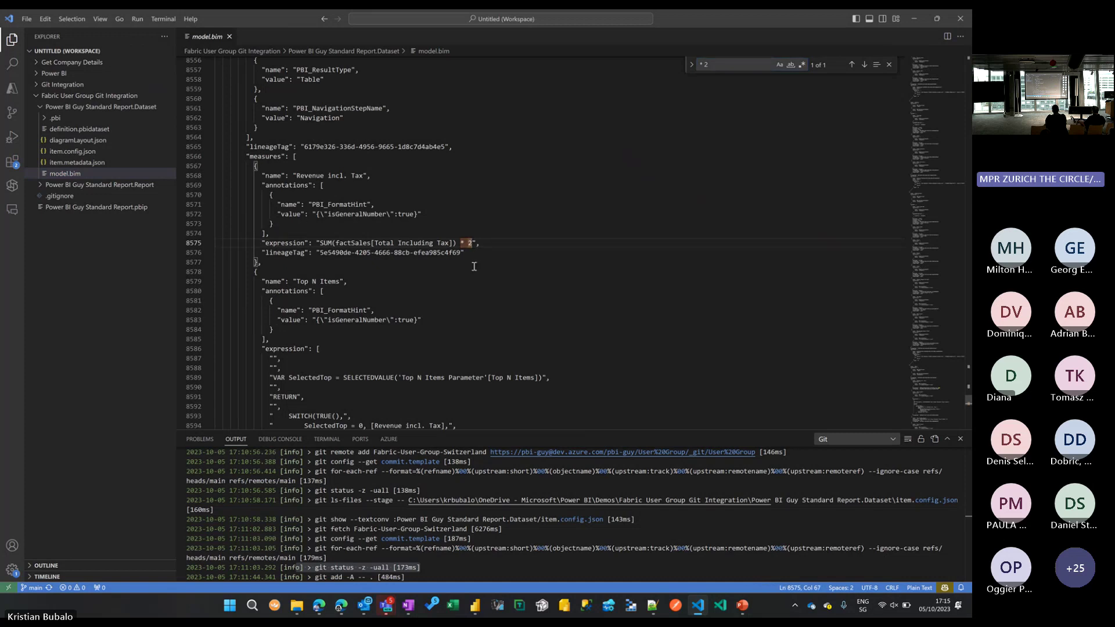
key("BackSpace")
key("BackSpace")
type("* 3")
key("ctrl+s")
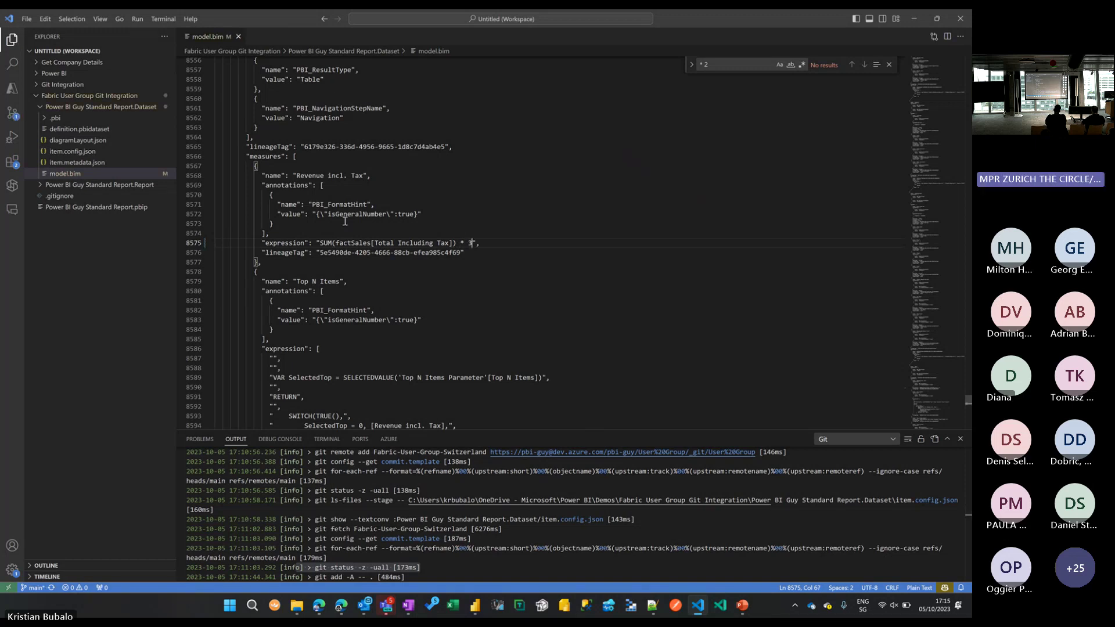
Commit the model.bim change with the message 'multiplied by 3', staging all changes.
left_click(12, 115)
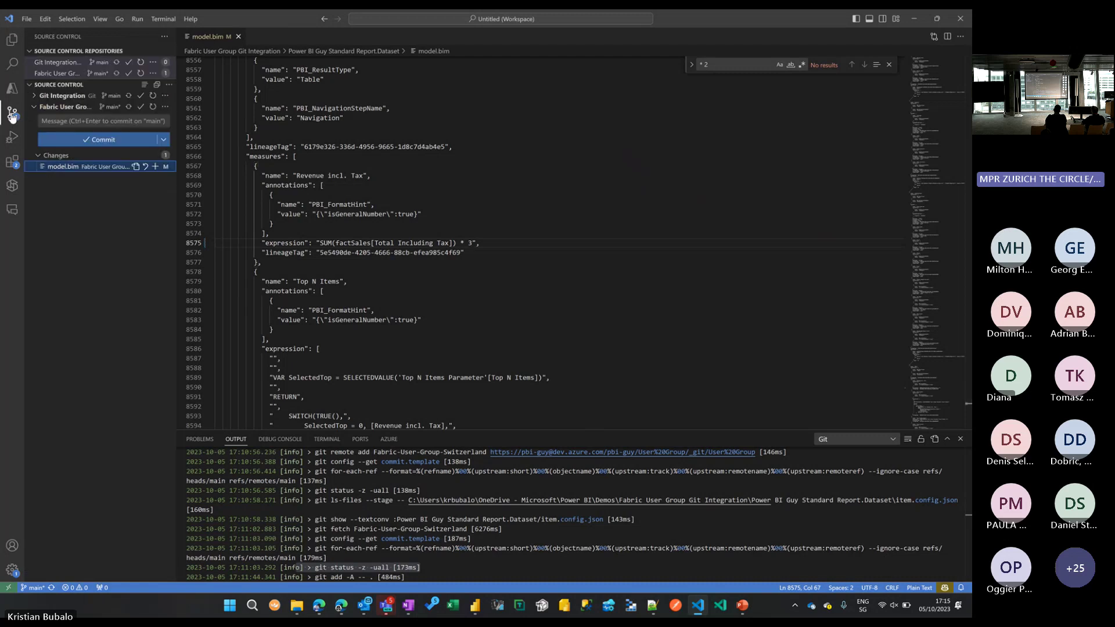
left_click(91, 121)
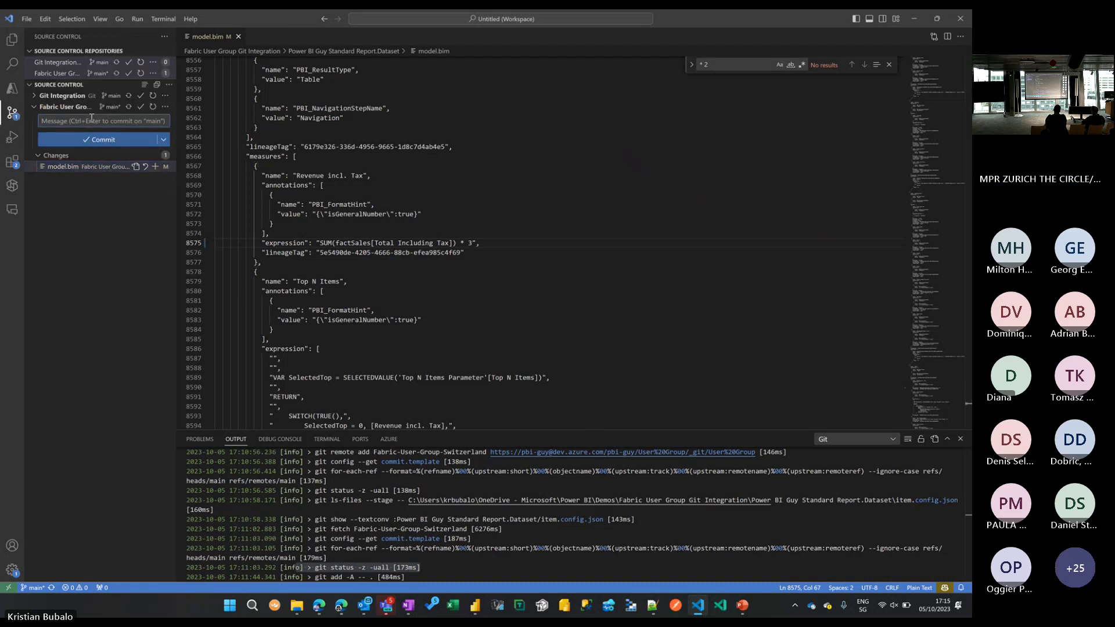
type("multiply")
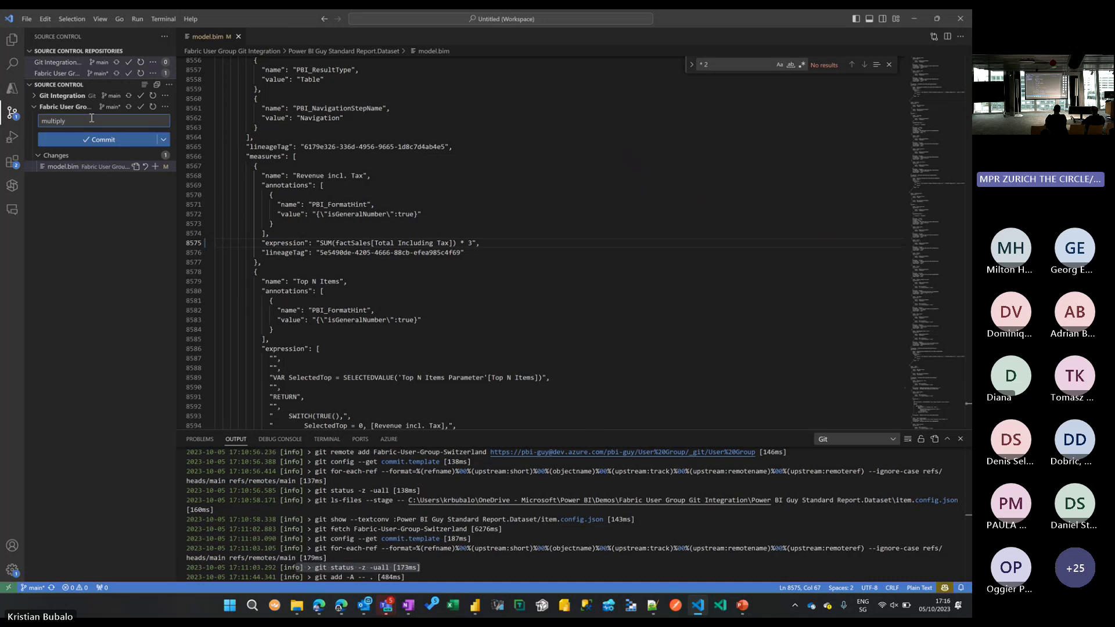
key("BackSpace")
type("ied by 3")
left_click(108, 140)
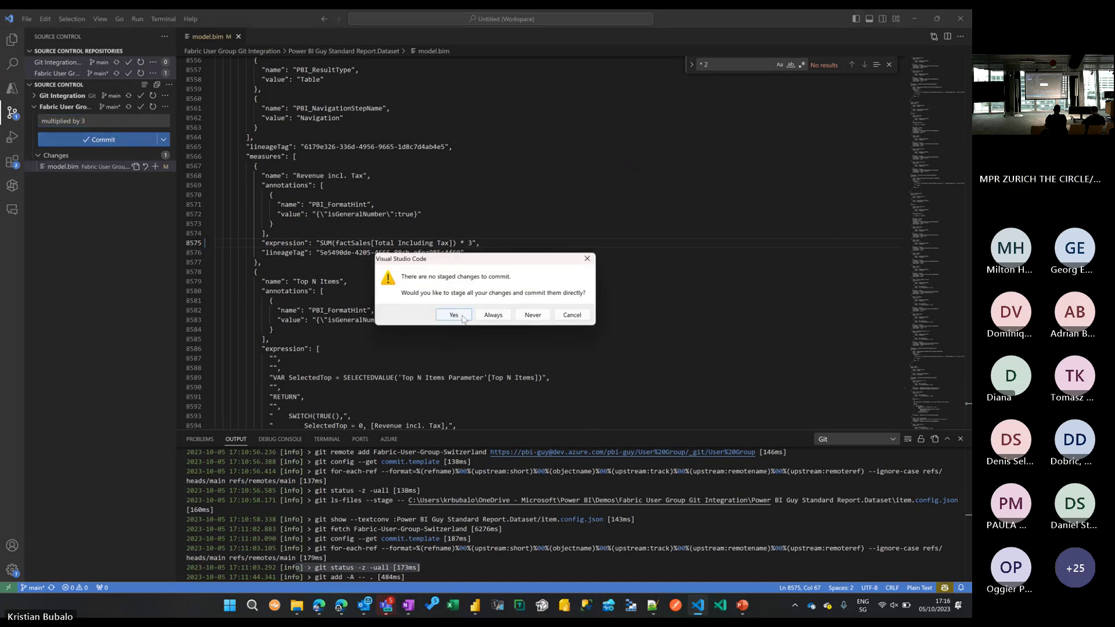
left_click(464, 319)
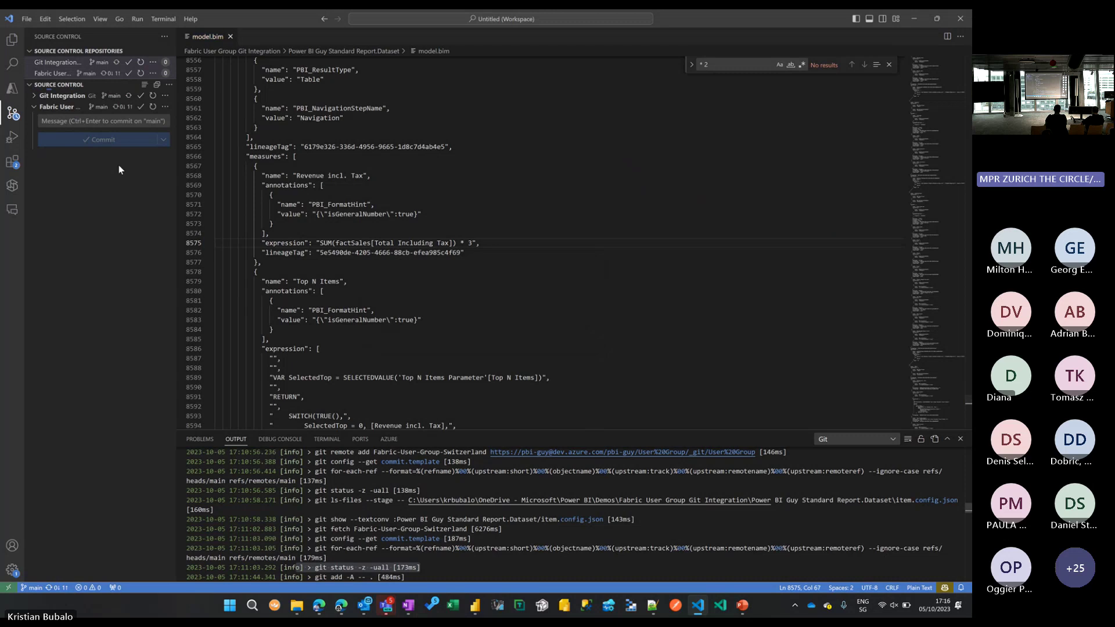
Sync the commit to the remote main branch and bring Power BI Desktop forward.
left_click(107, 144)
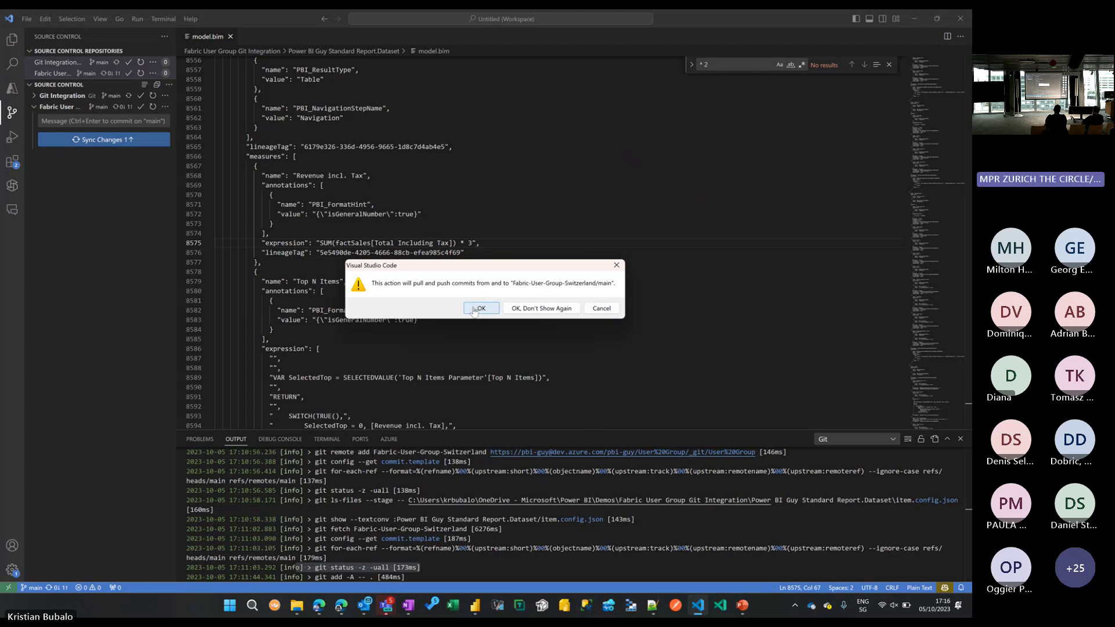
left_click(477, 309)
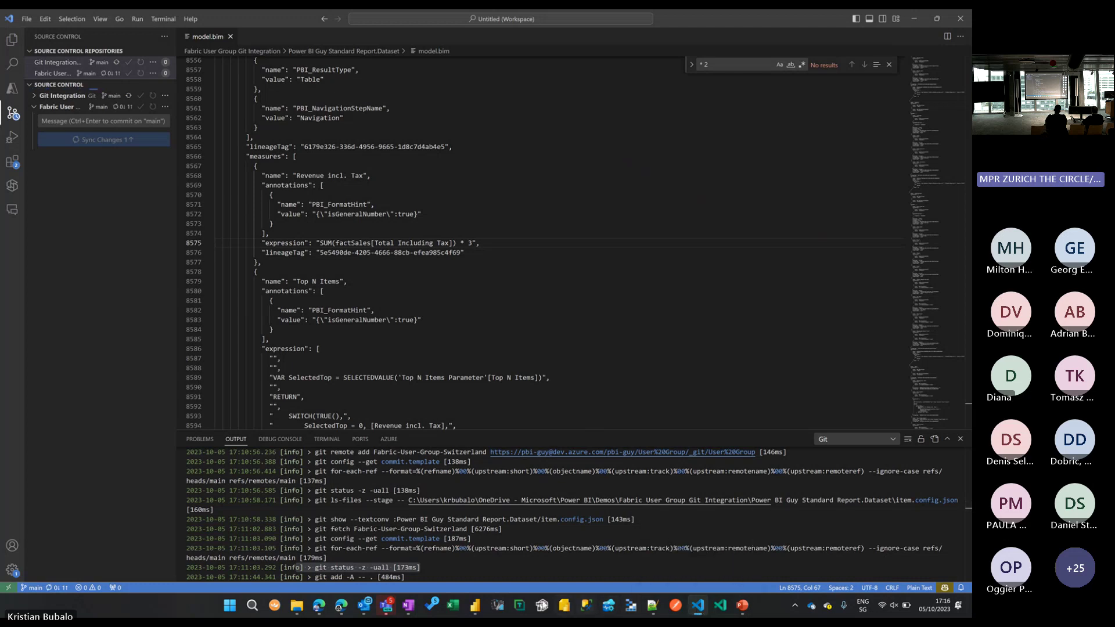
left_click(478, 607)
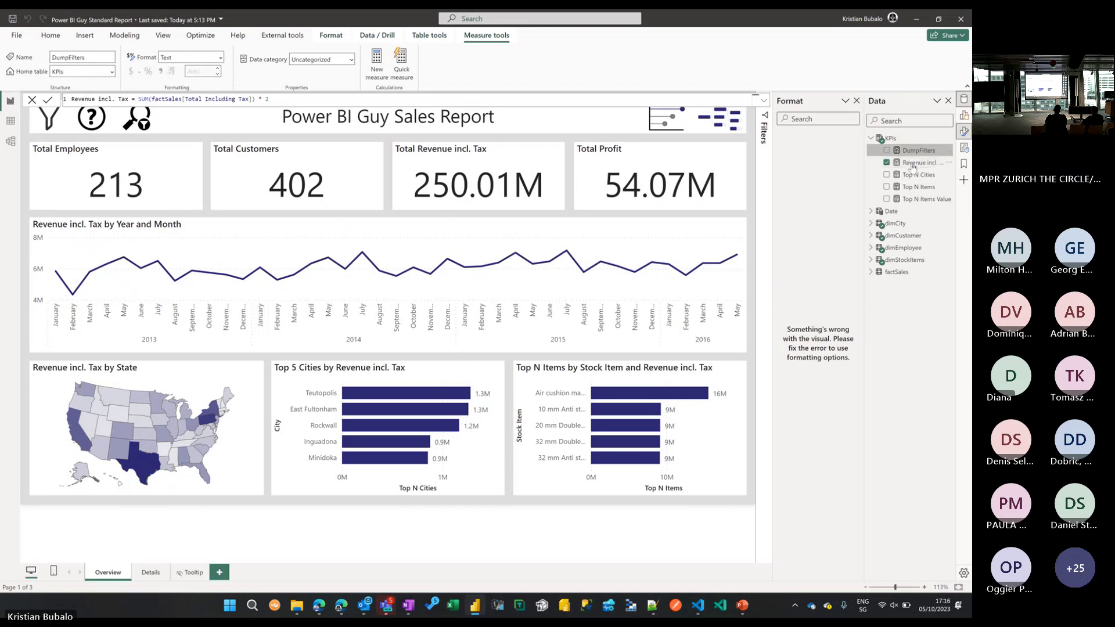
Display the Revenue incl. Tax DAX formula, still ending * 2, then return to VS Code's model.bim.
left_click(912, 164)
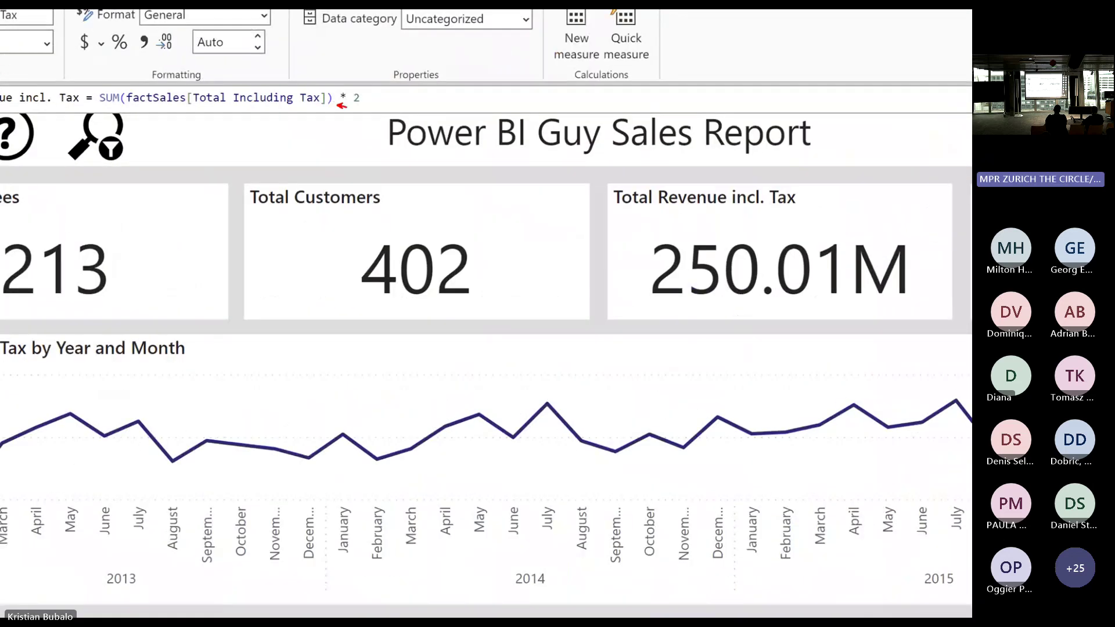
left_click_drag(343, 107, 281, 178)
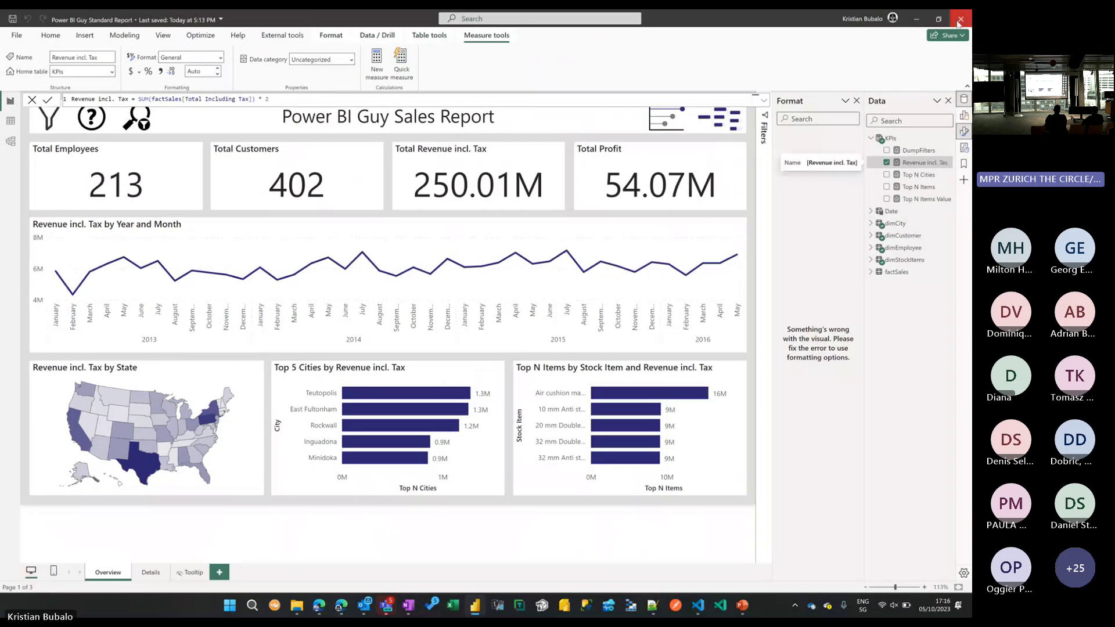
key("alt+Tab")
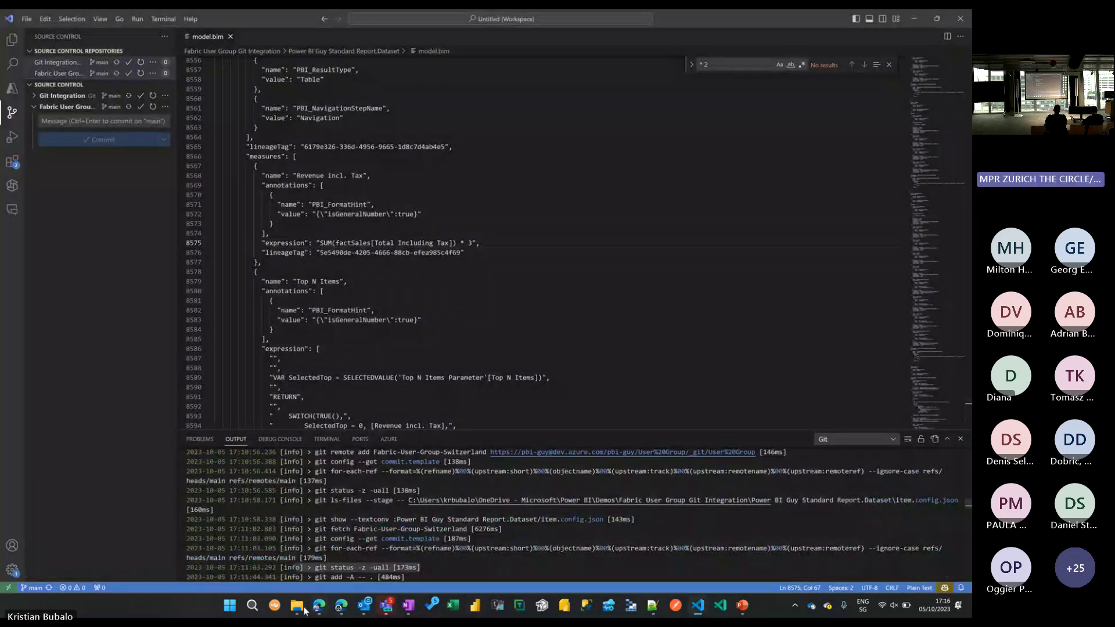
Open Power BI Guy Standard Report.pbip from the Git Integration folder in Power BI Desktop.
left_click(303, 608)
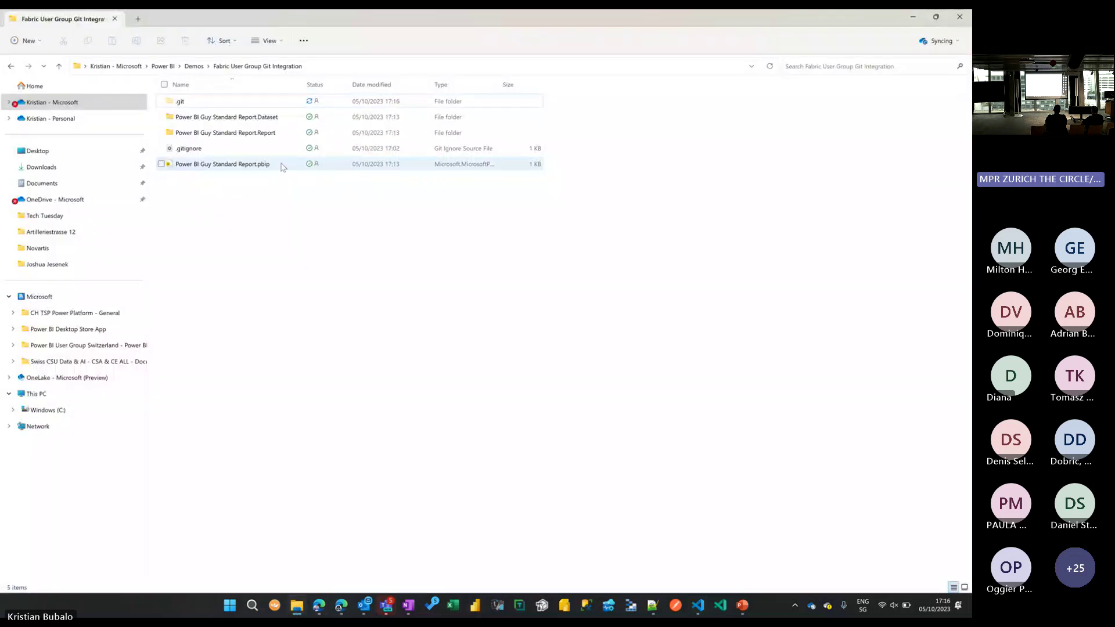
left_click(283, 167)
left_click(282, 167)
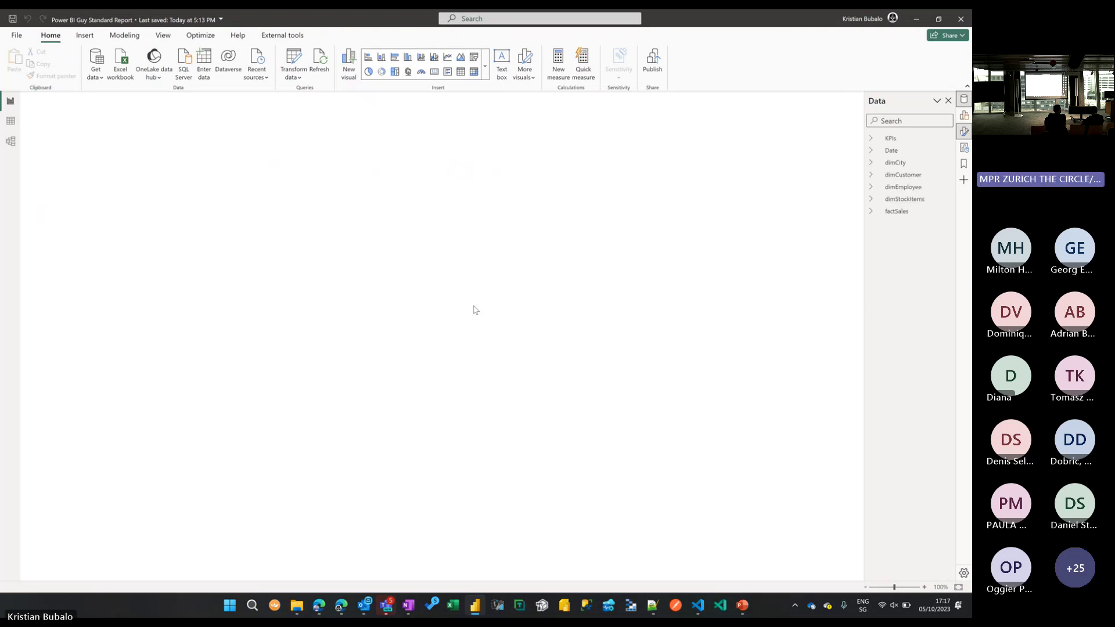
Expand KPIs and view the Revenue incl. Tax formula now ending * 3, totalling 375.02M.
left_click(871, 139)
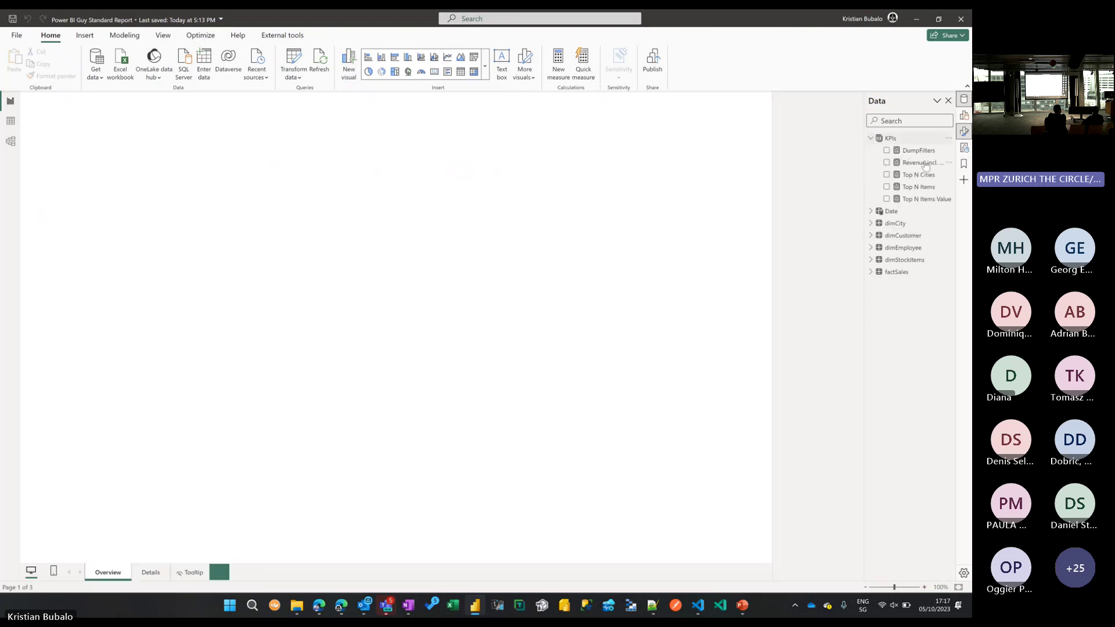
left_click(923, 163)
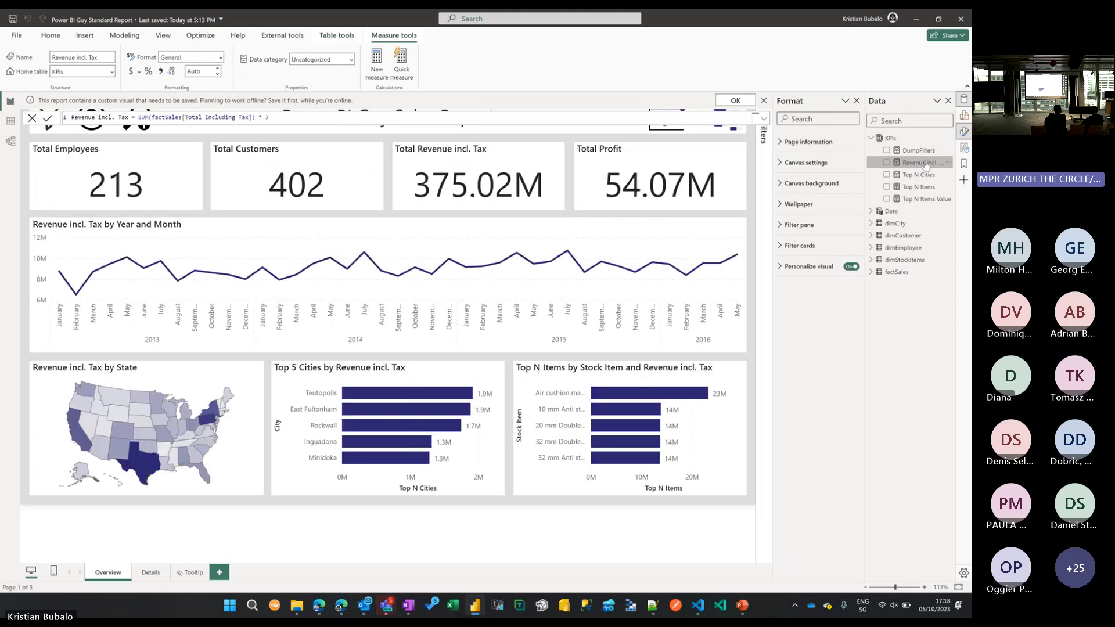
left_click(925, 164)
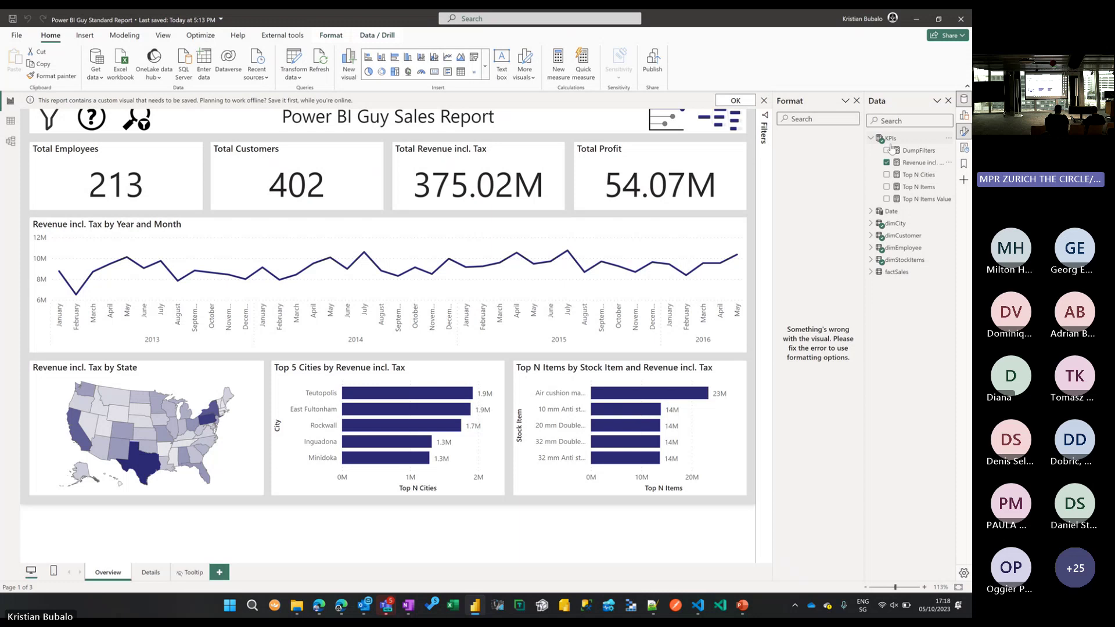
left_click(921, 164)
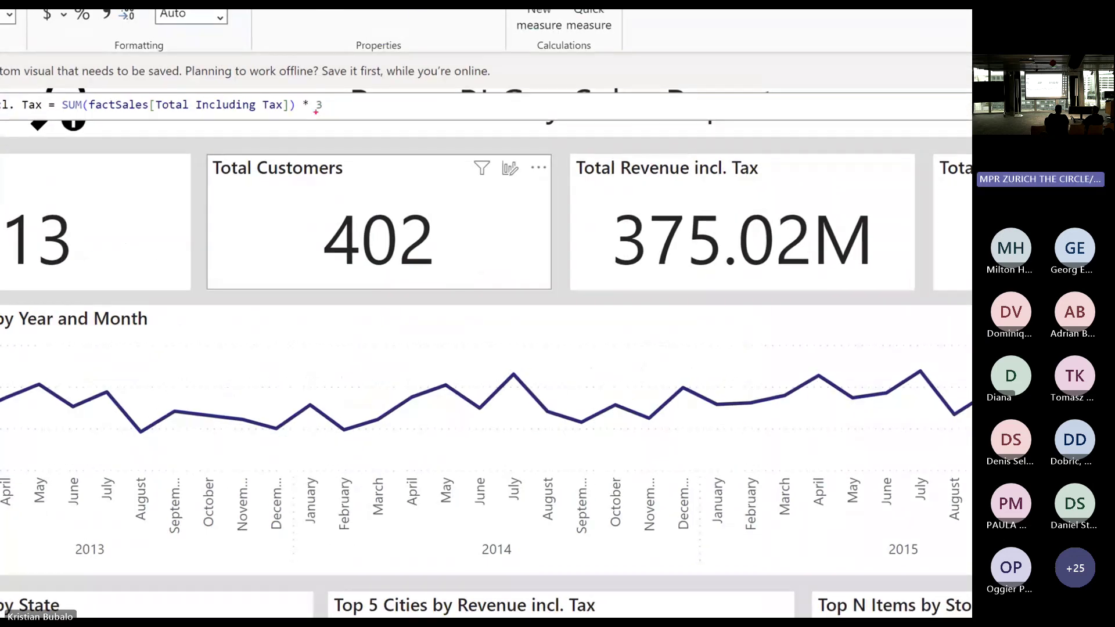
mouse_move(245, 135)
left_mouse_down()
mouse_move(264, 122)
mouse_move(260, 153)
left_mouse_up()
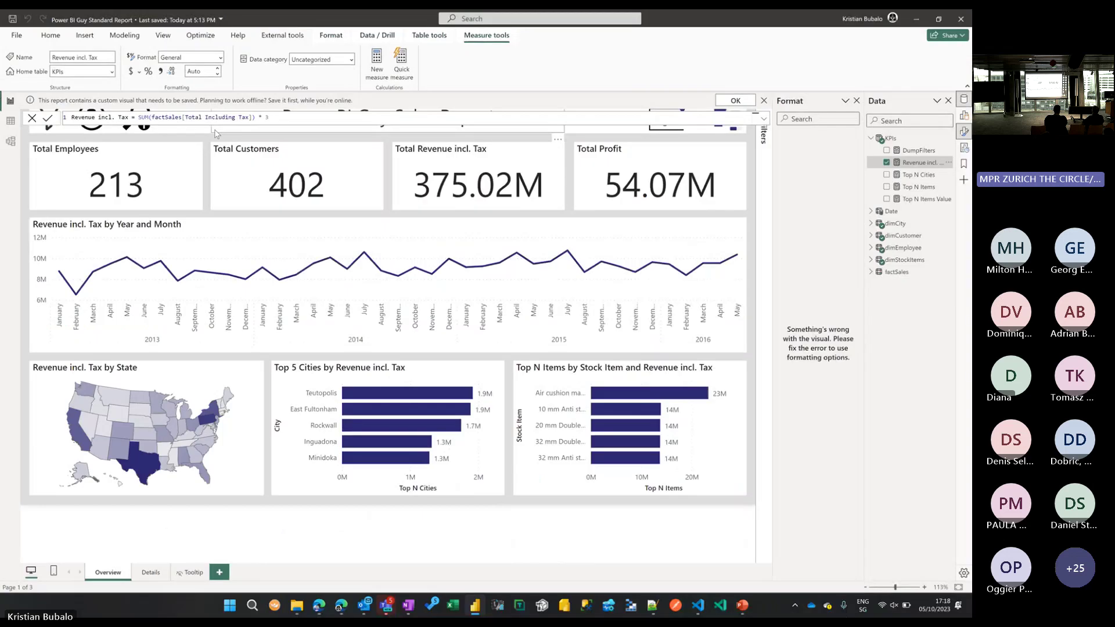
Bring up the browser, glance at the Azure DevOps repo, and go to the Power BI workspace.
left_click(319, 605)
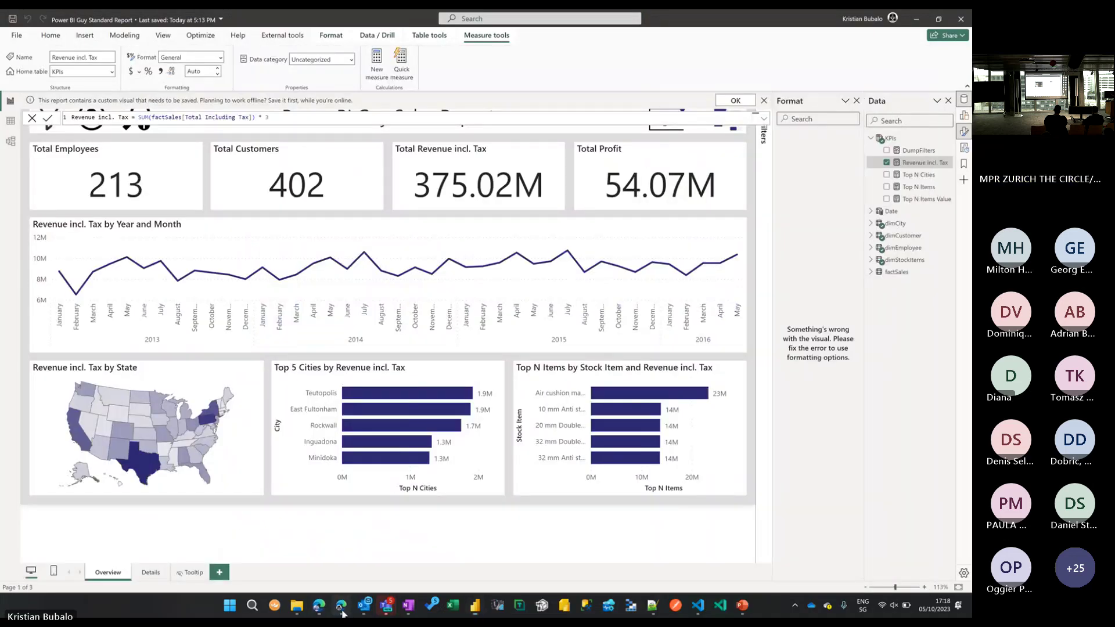
left_click(341, 605)
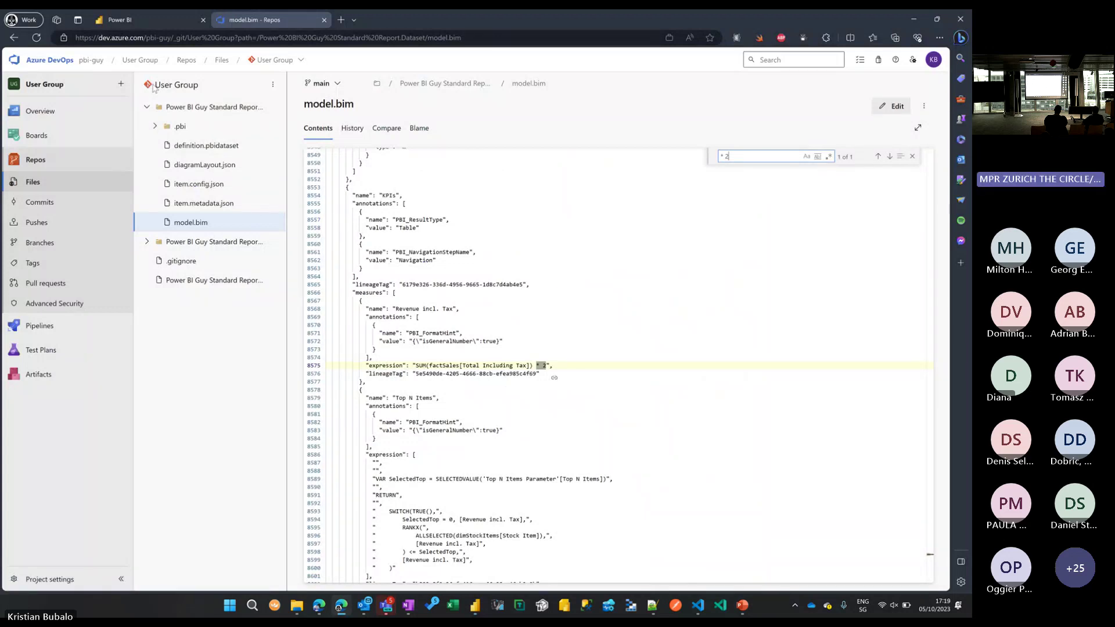
left_click(139, 21)
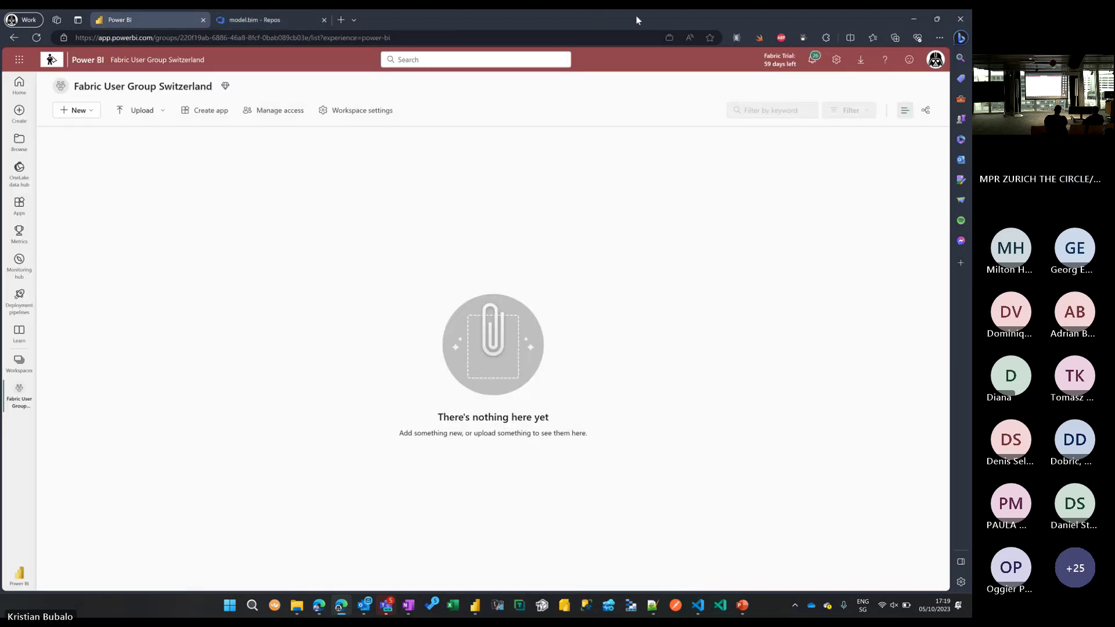
left_click(569, 216)
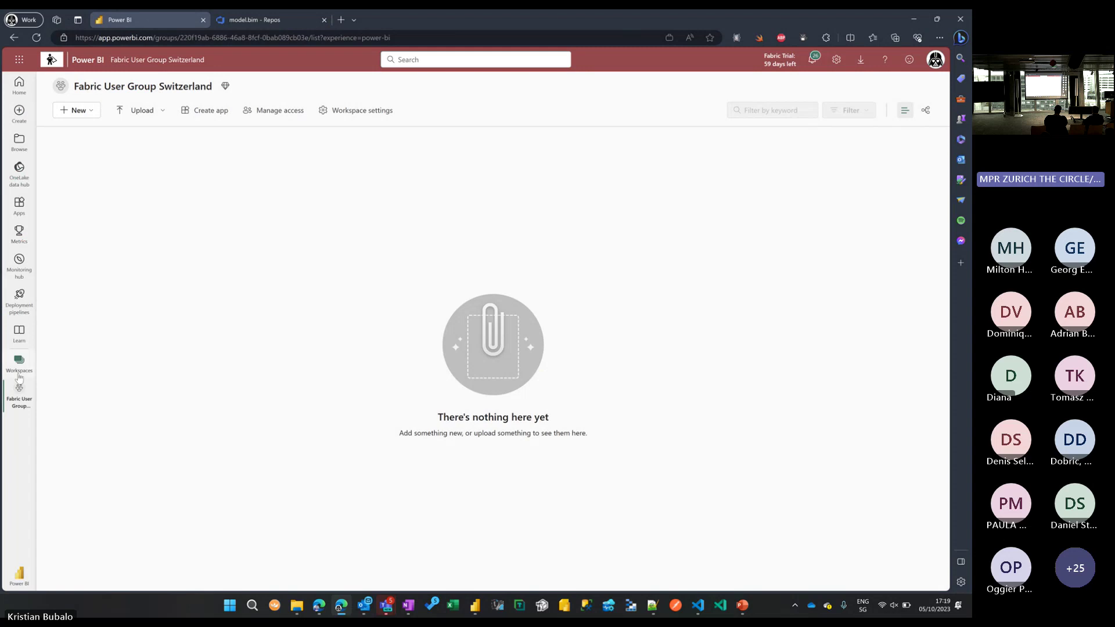
In workspace Git integration settings, choose organization, project and repo User Group, branch main, then connect.
left_click(380, 111)
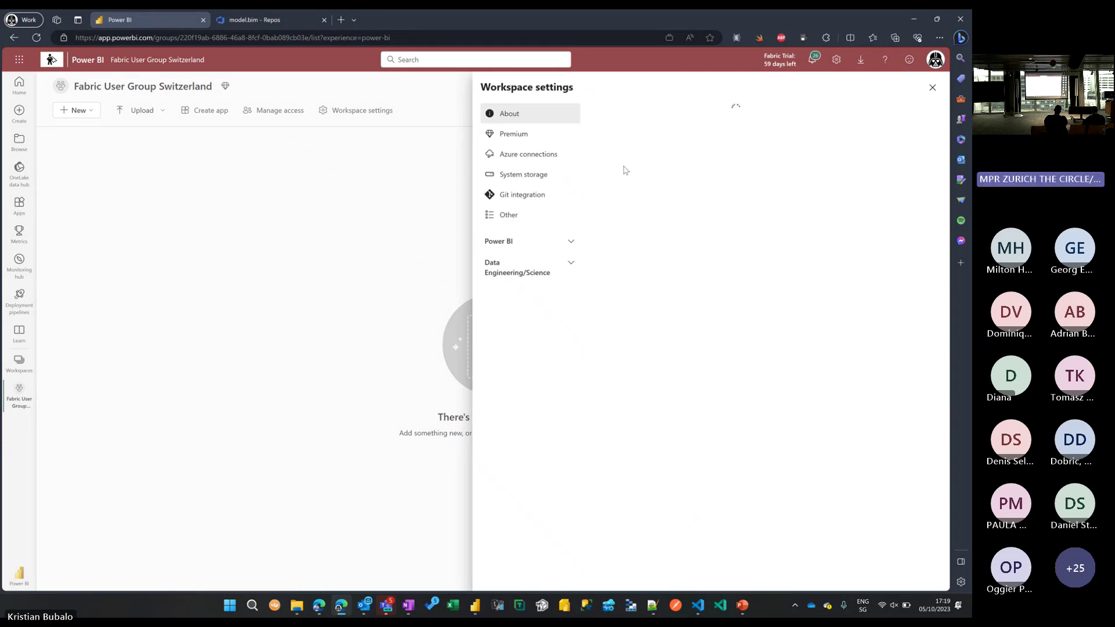
left_click(533, 201)
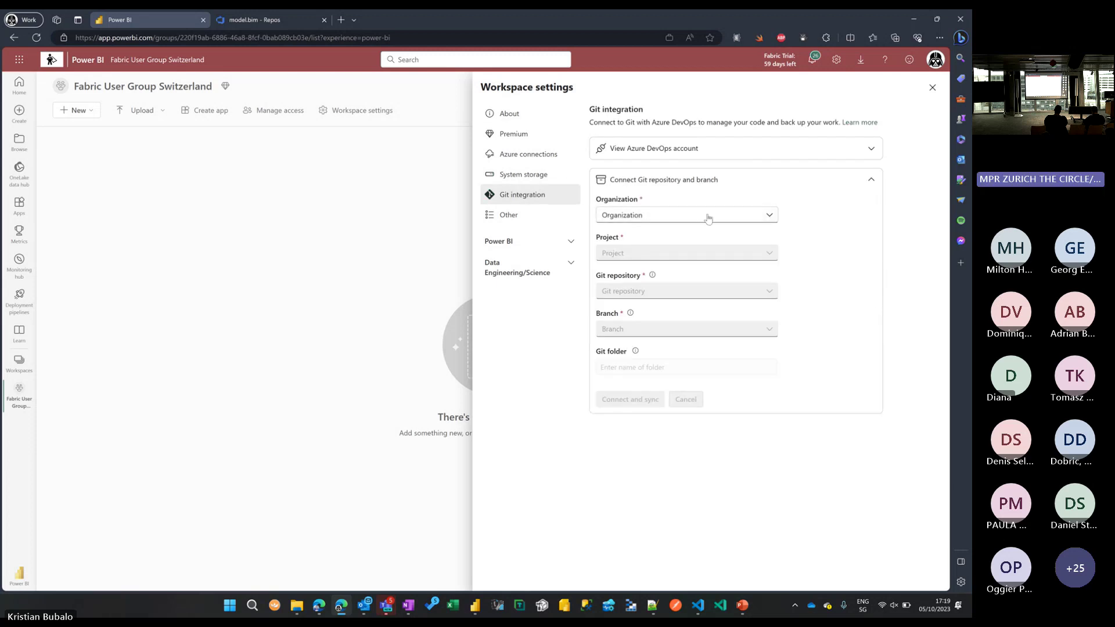
left_click(707, 218)
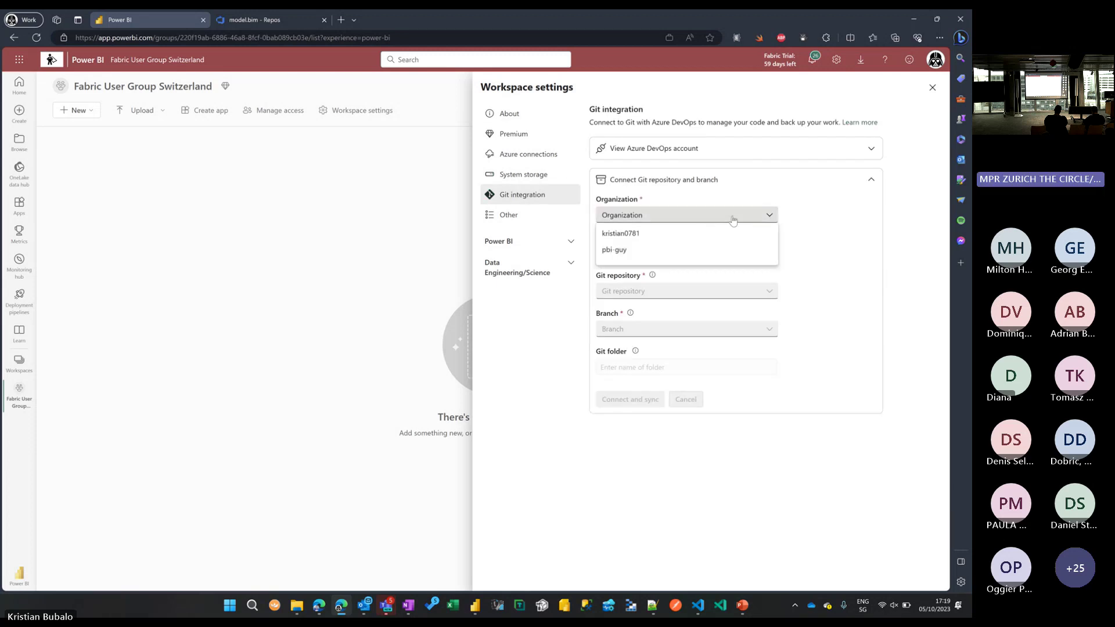
left_click(638, 254)
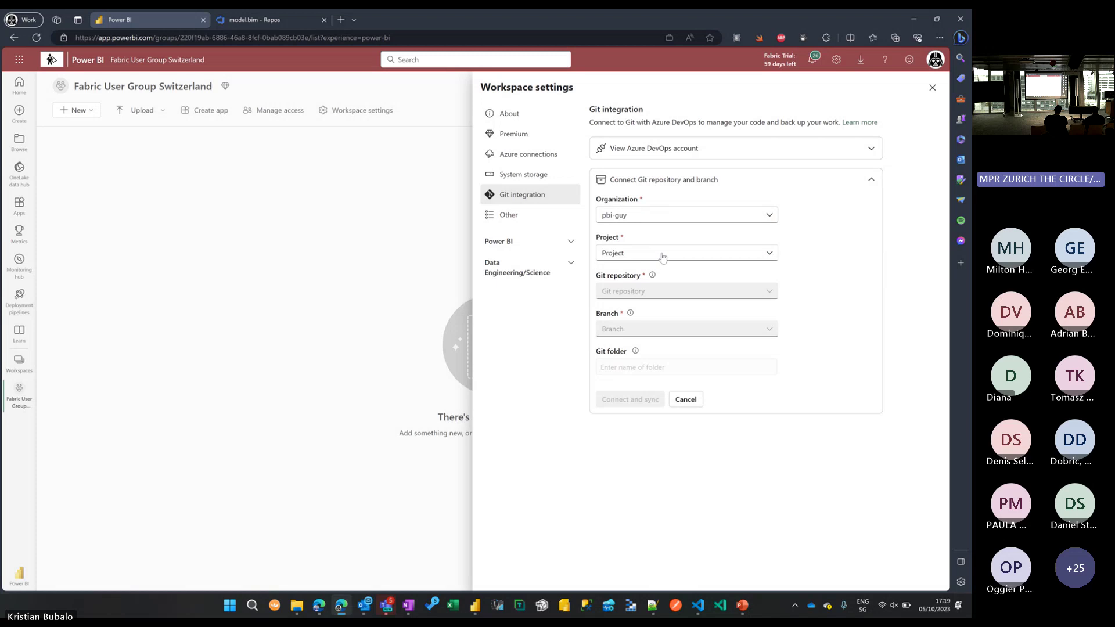
left_click(662, 257)
left_click(637, 290)
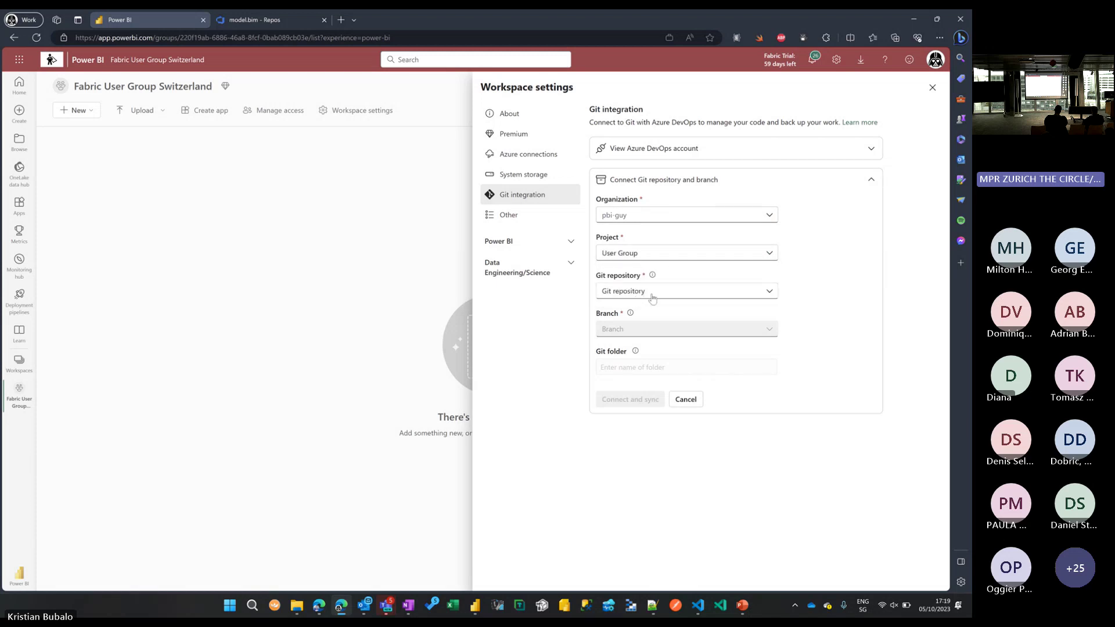
left_click(652, 297)
left_click(636, 315)
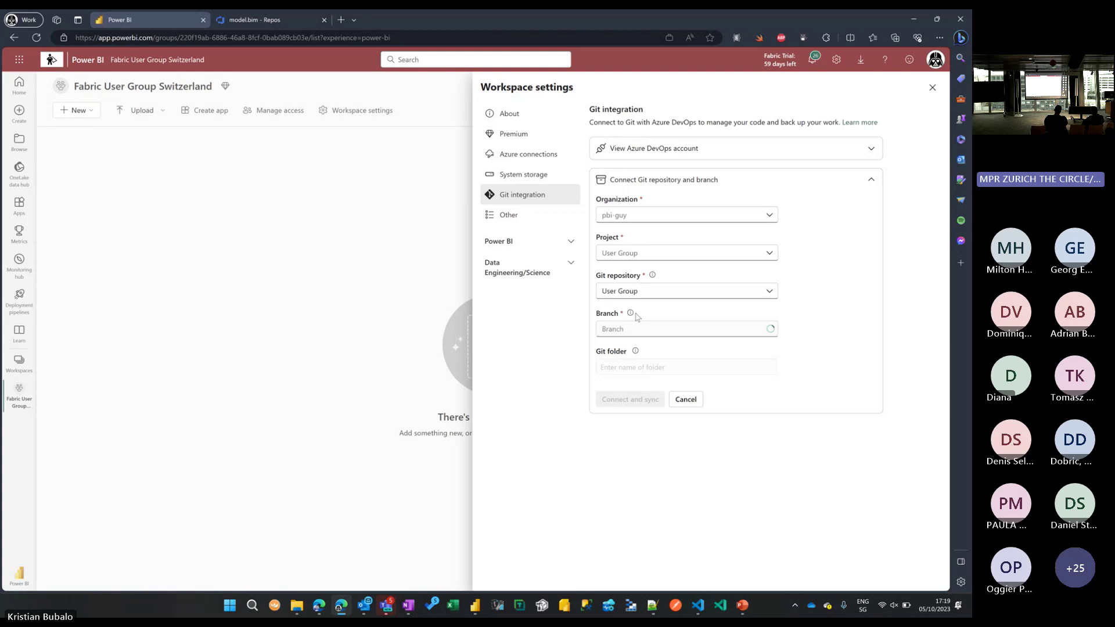
left_click(655, 328)
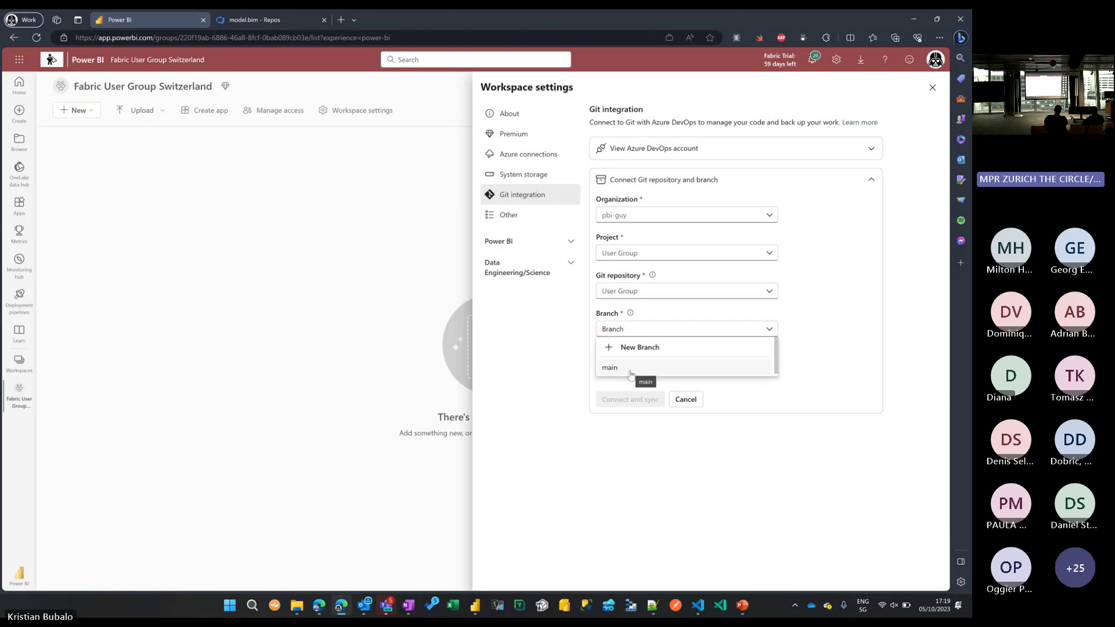
left_click(630, 371)
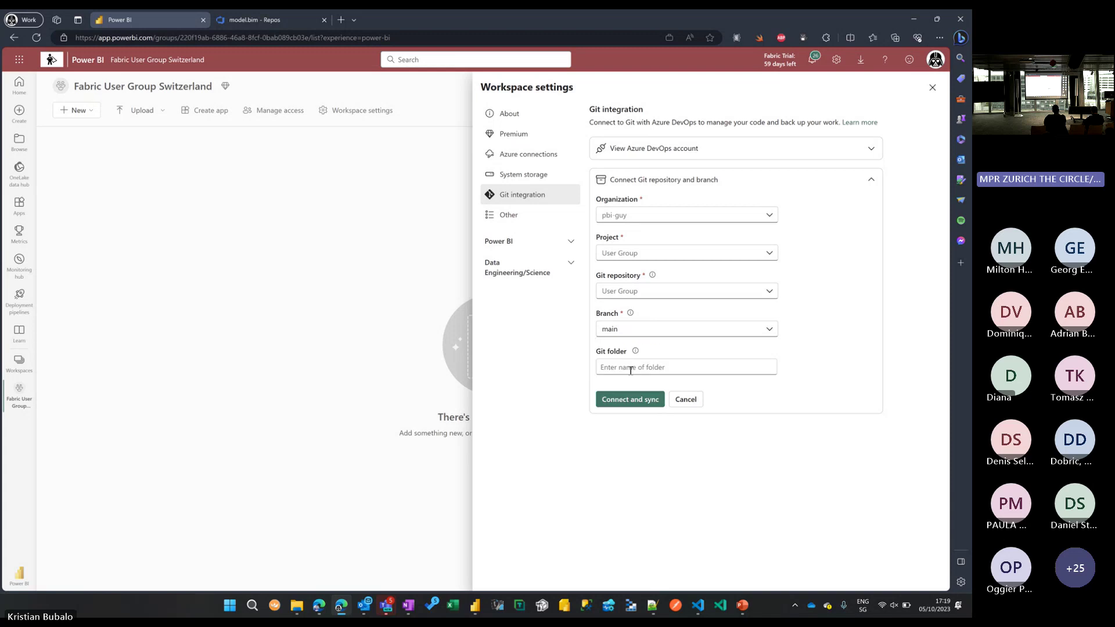
left_click(633, 367)
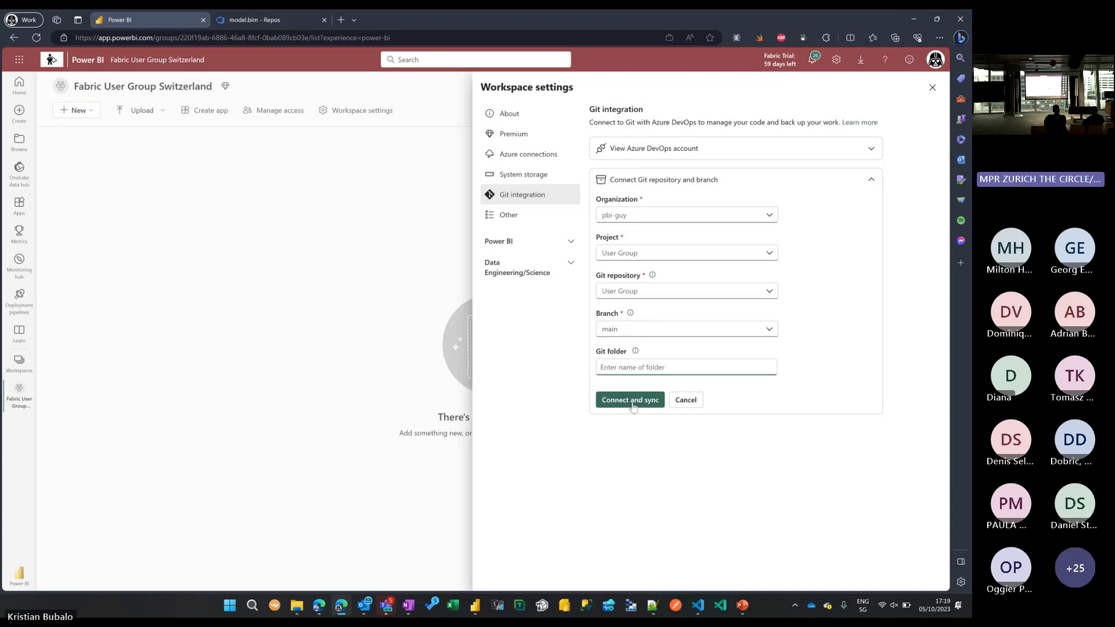
left_click(631, 401)
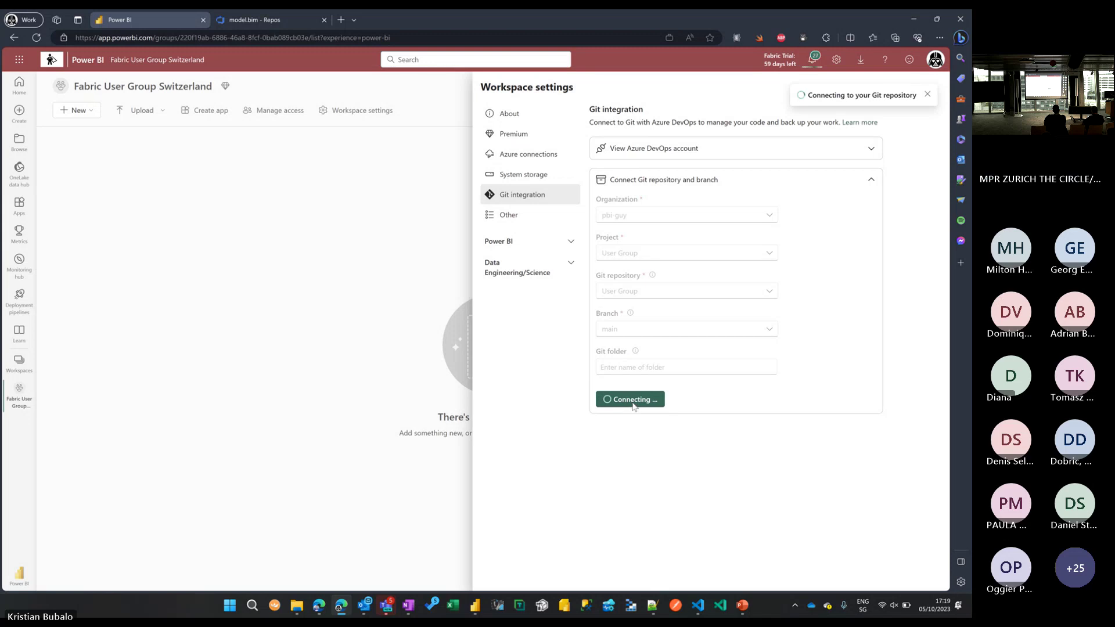
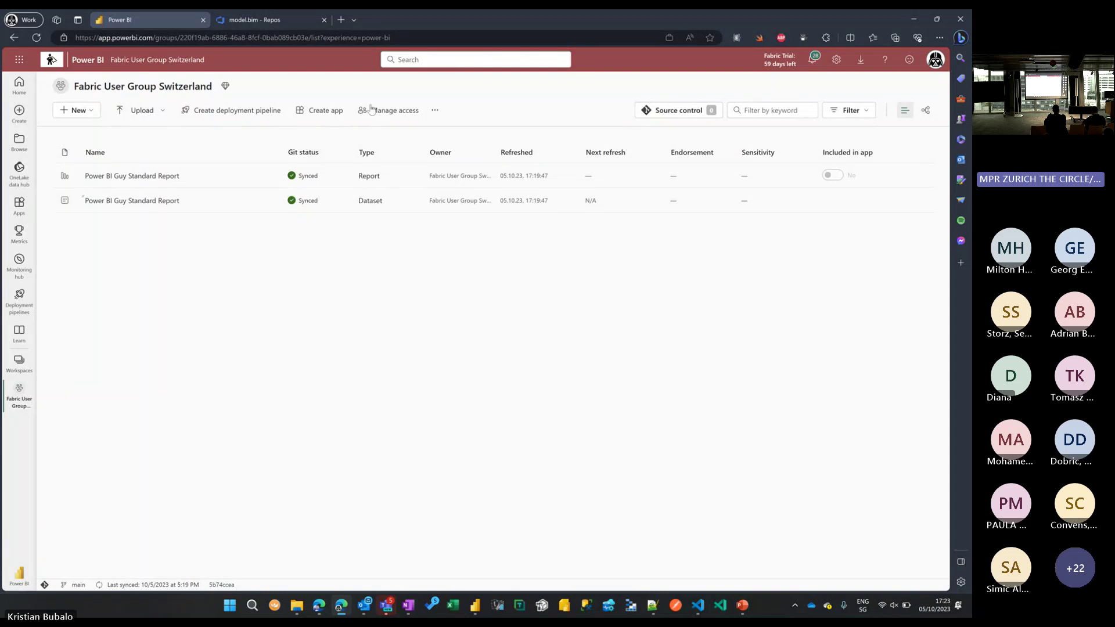
Build a test chart of Revenue incl. Tax by City in a new blank report from the dataset.
left_click(154, 201)
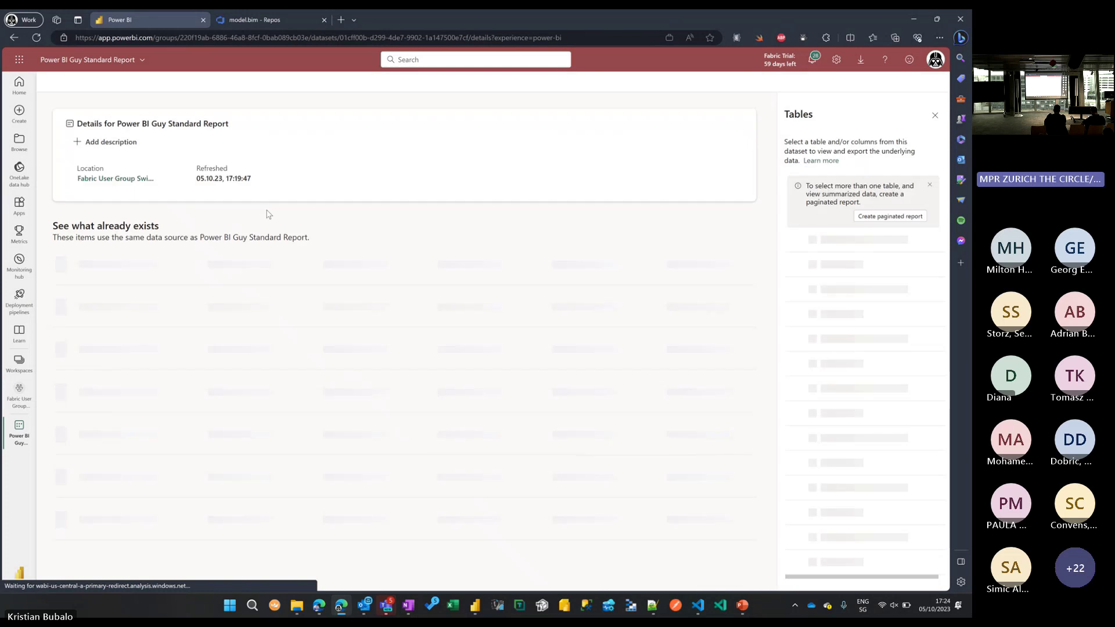
left_click(534, 212)
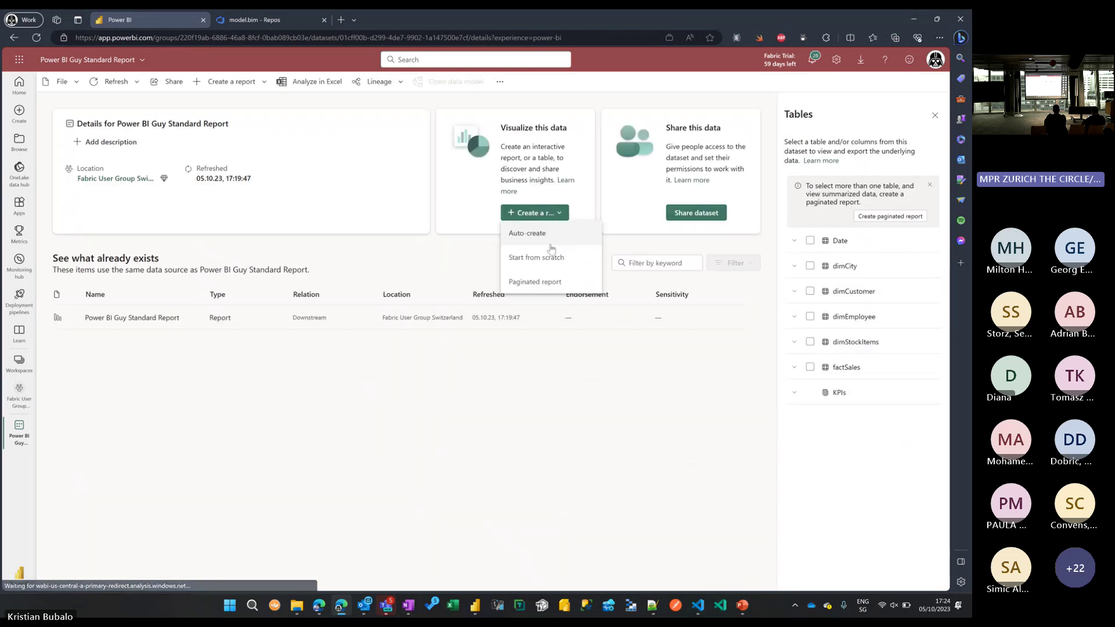
left_click(538, 257)
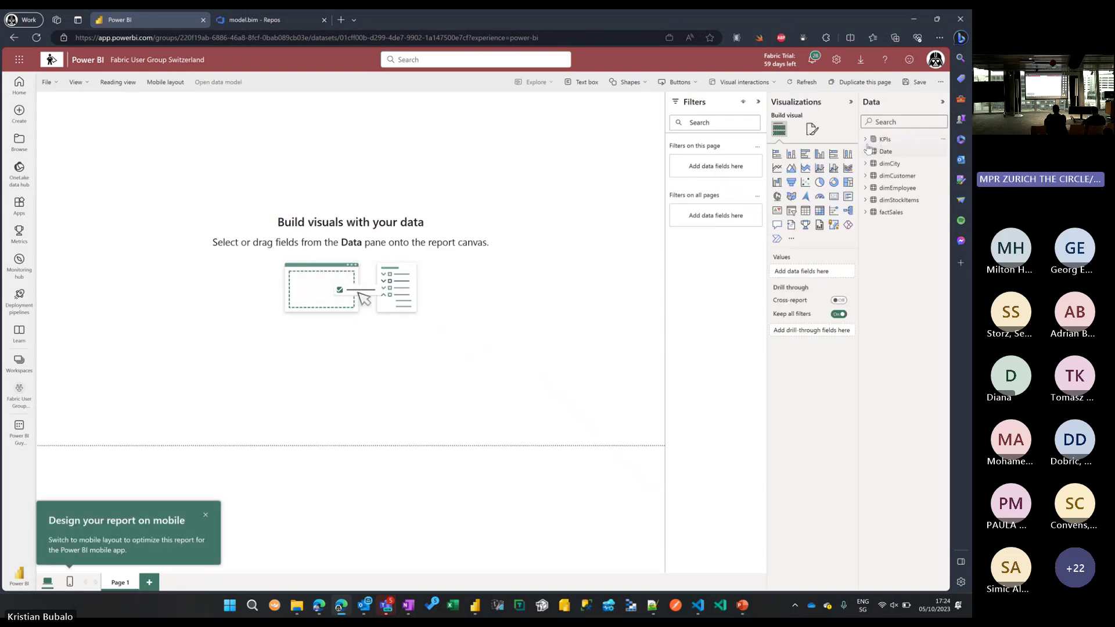
left_click(880, 163)
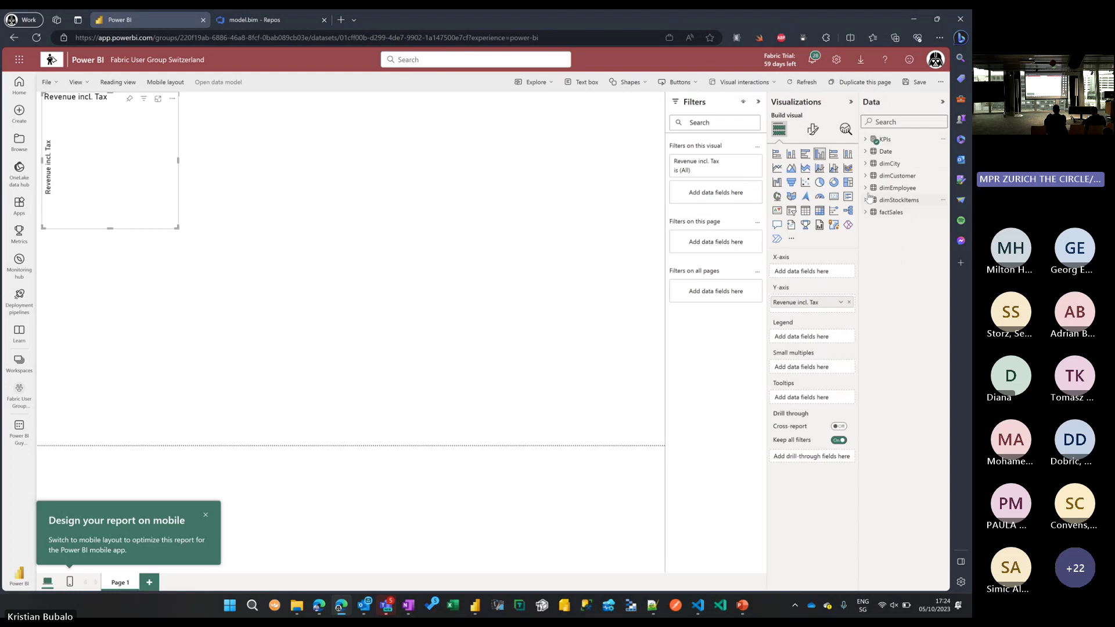
left_click(865, 165)
left_click(881, 175)
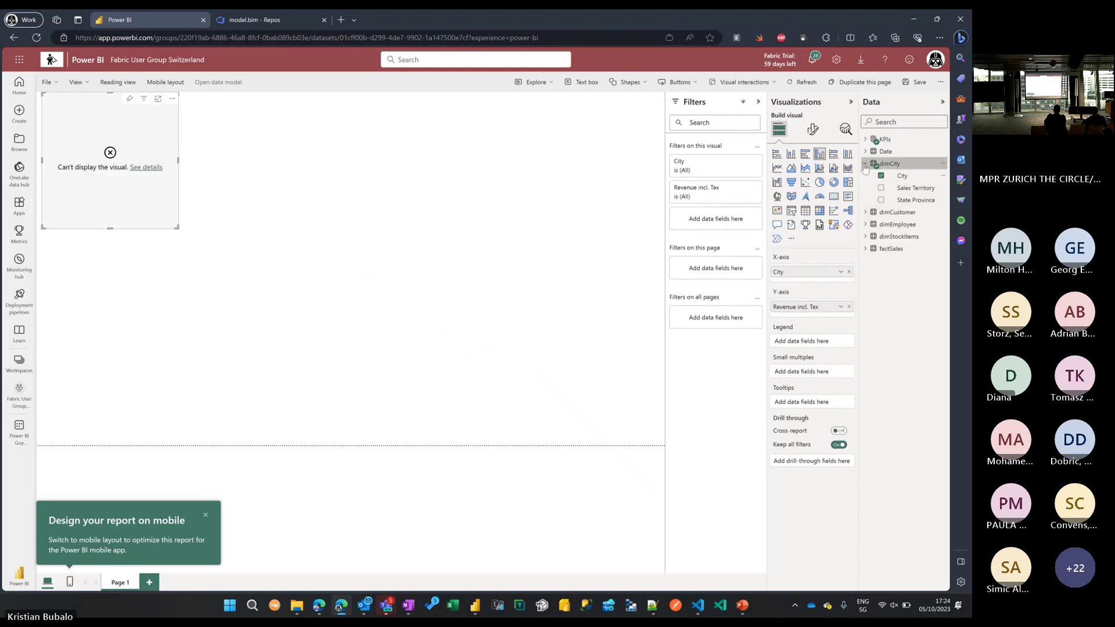
left_click(866, 164)
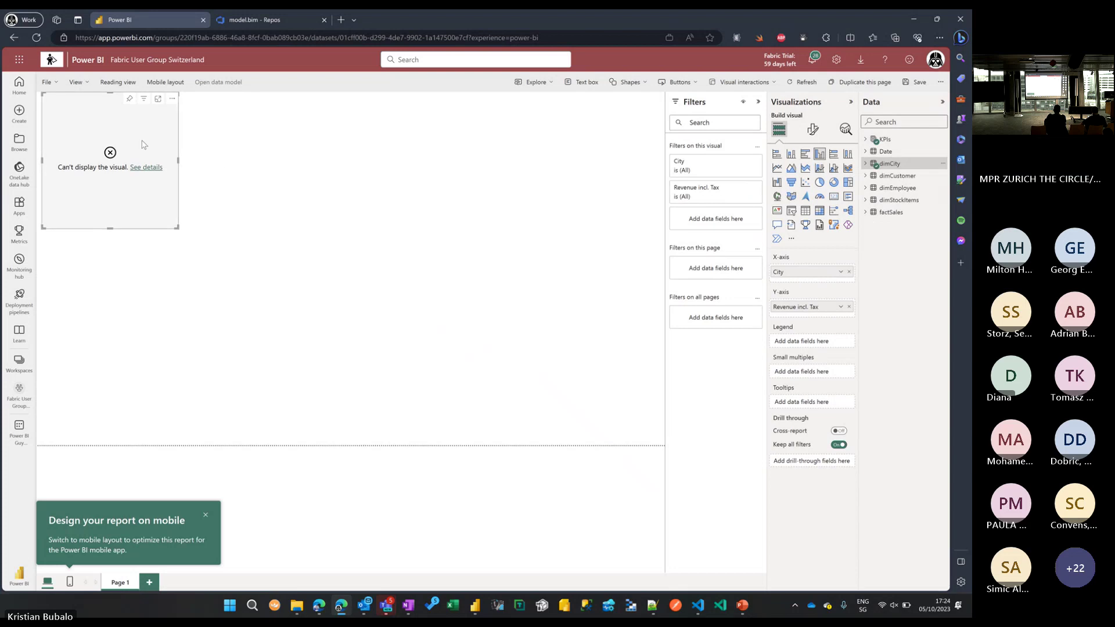
Delete the test chart and leave, discarding the unsaved report.
left_click(172, 99)
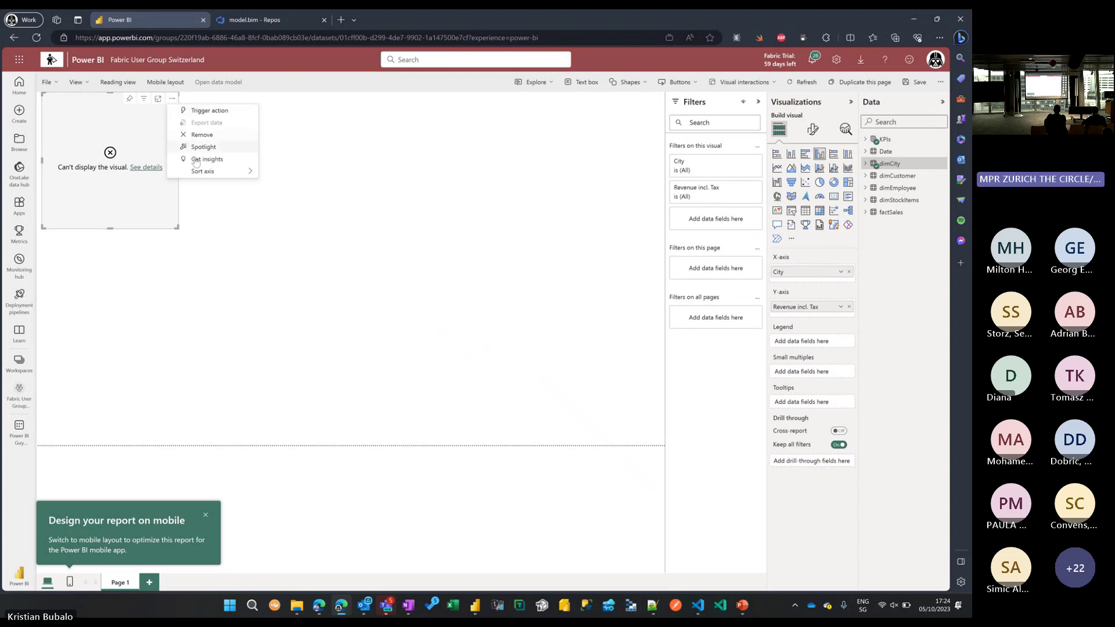
left_click(188, 137)
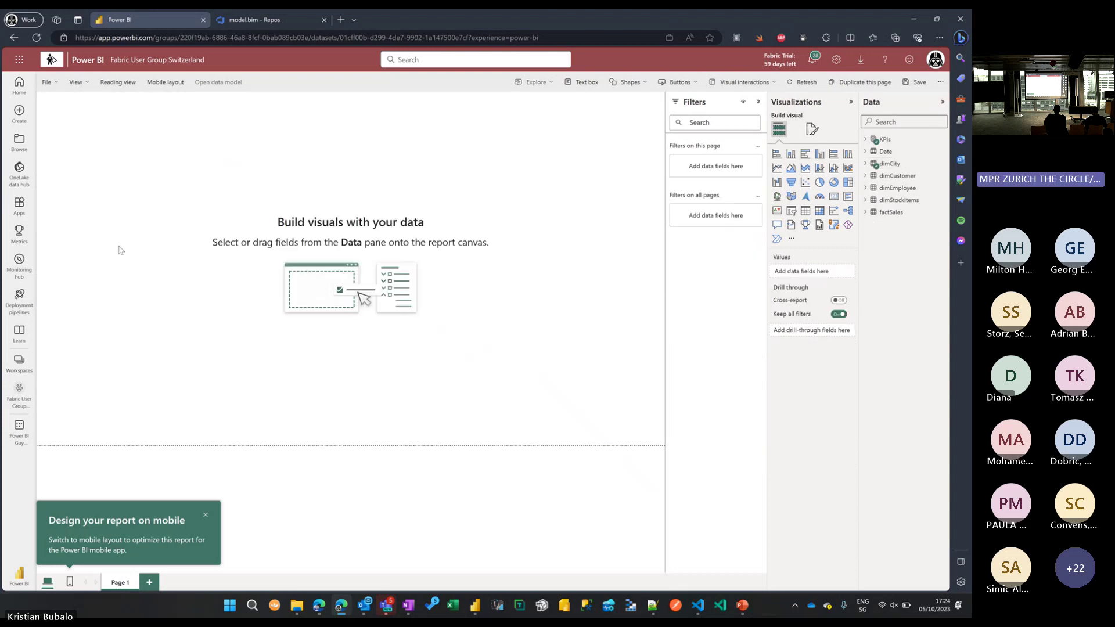
left_click(19, 430)
left_click(582, 346)
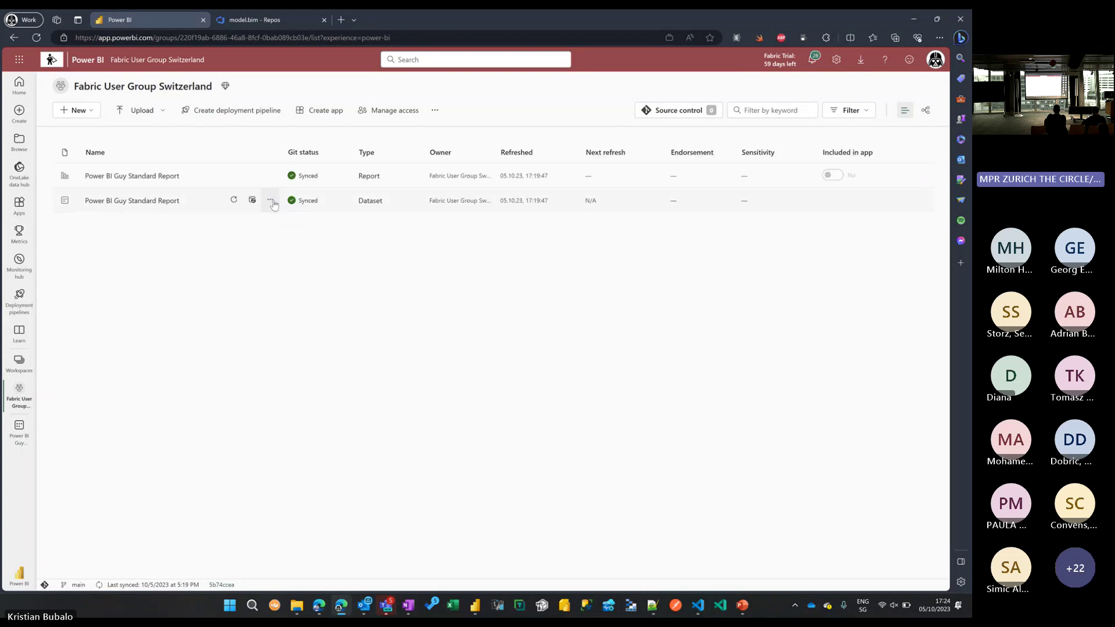
Check the dataset's data source credentials in Settings, then refresh Power BI Guy Standard Report.
left_click(270, 200)
left_click(287, 386)
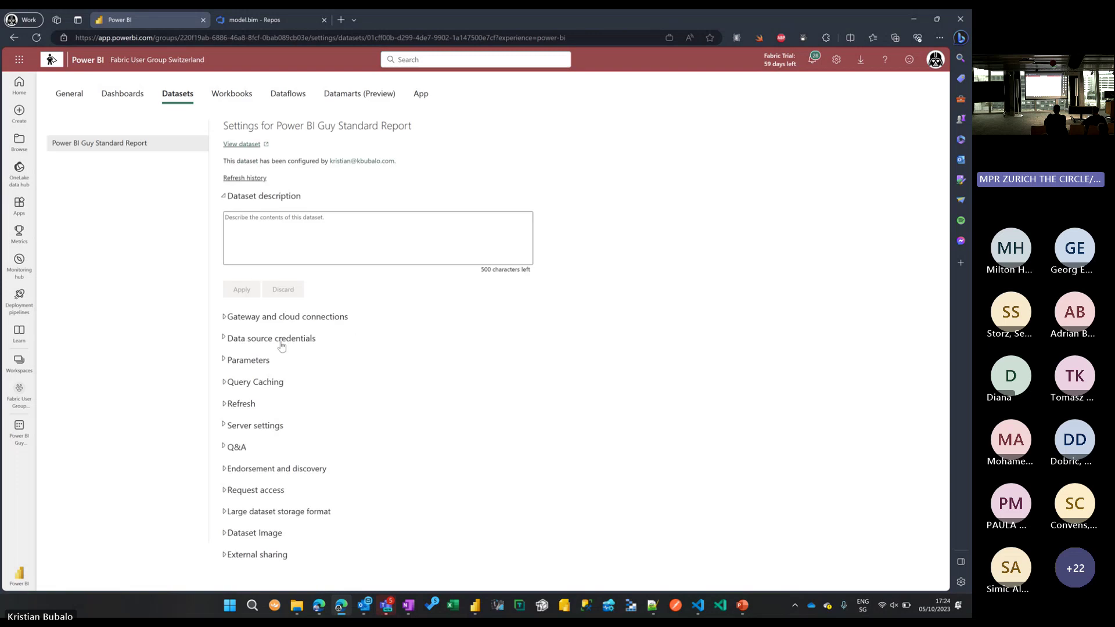
left_click(282, 344)
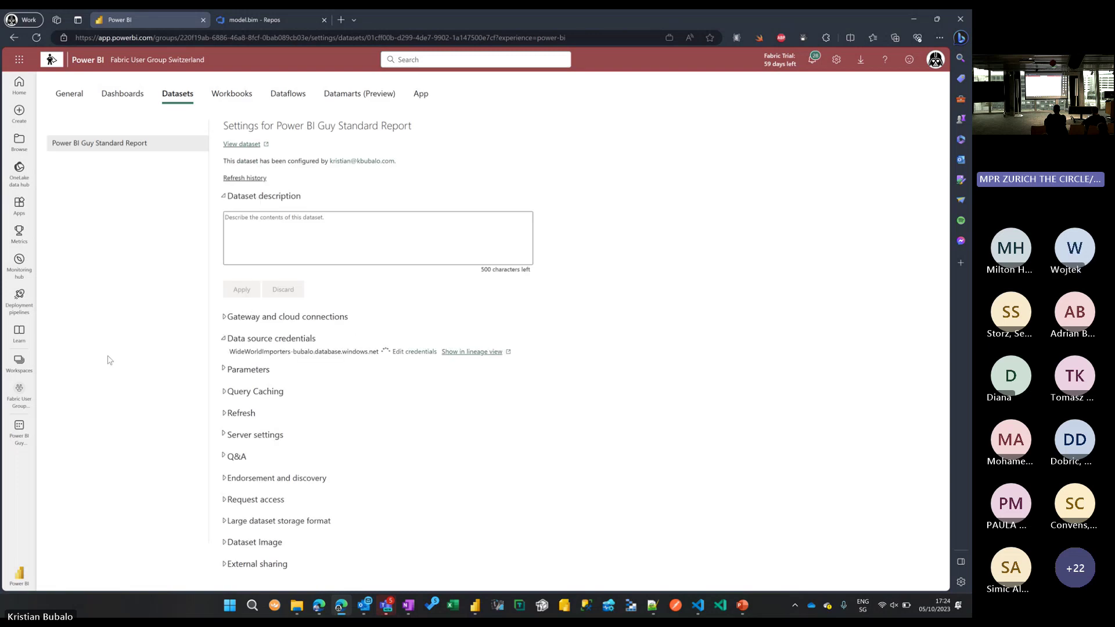
left_click(19, 397)
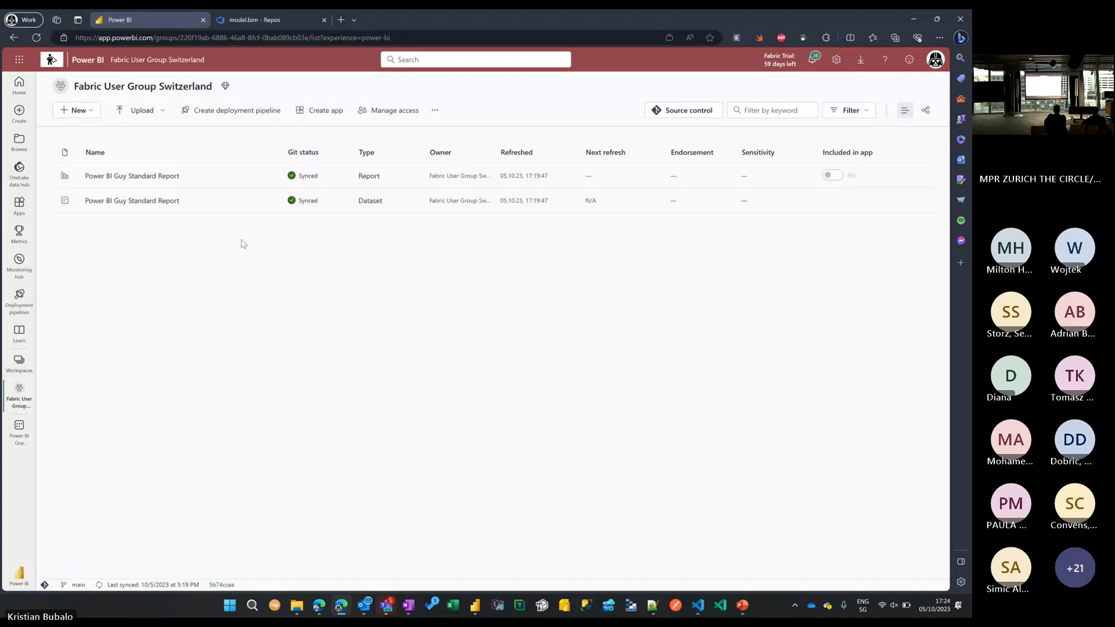
left_click(234, 200)
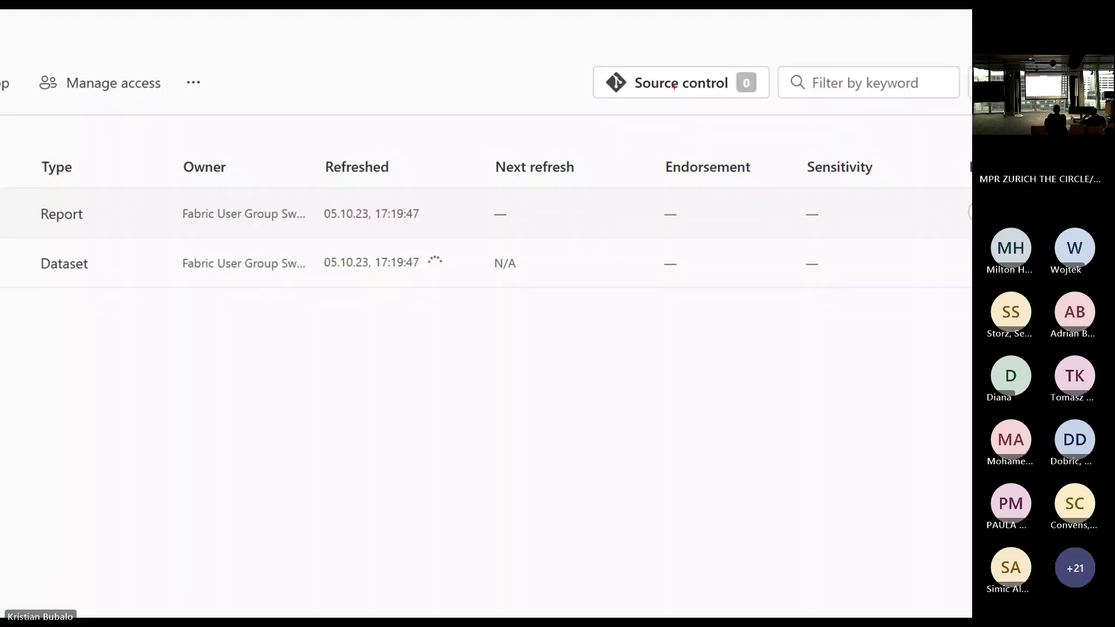
left_click_drag(675, 113, 671, 150)
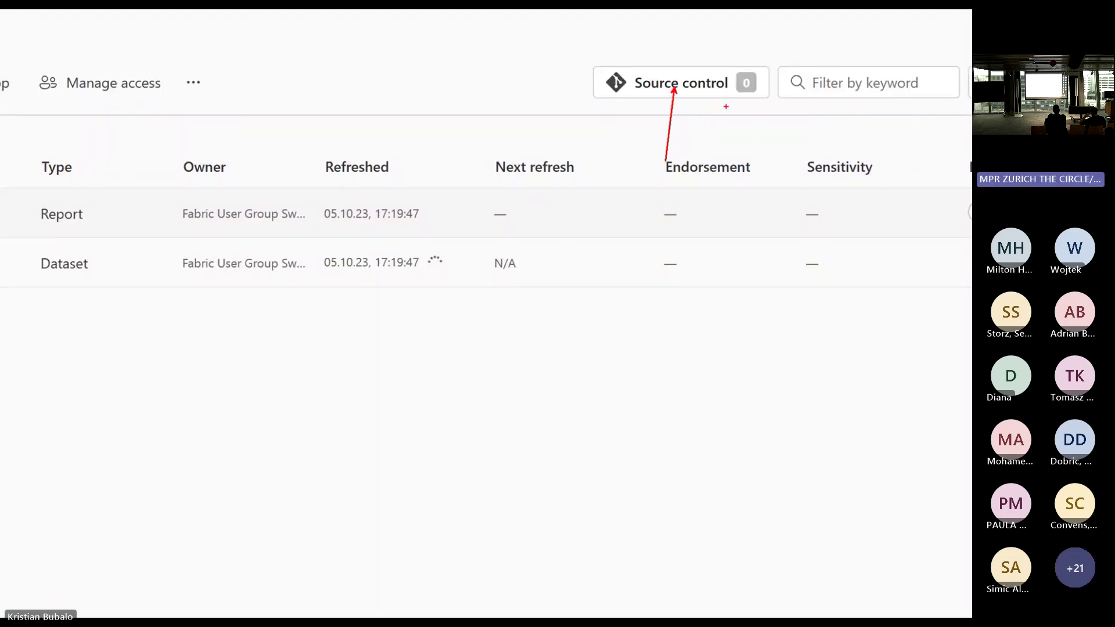
left_click_drag(738, 89, 705, 137)
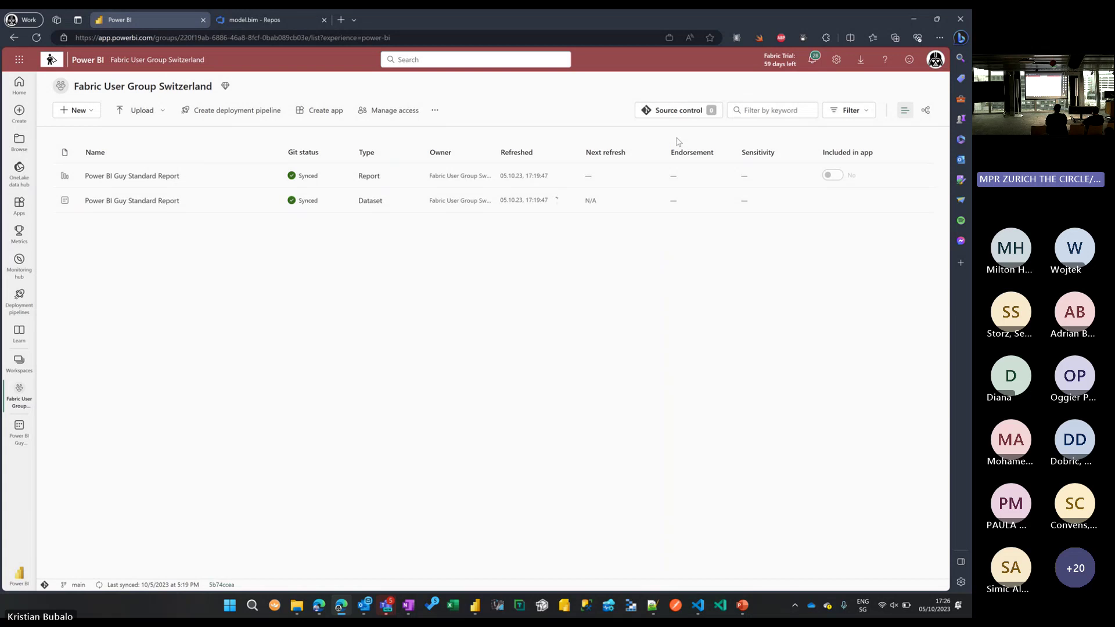
Remove the top-right visual from Power BI Guy Standard Report in edit mode and save it.
left_click(165, 181)
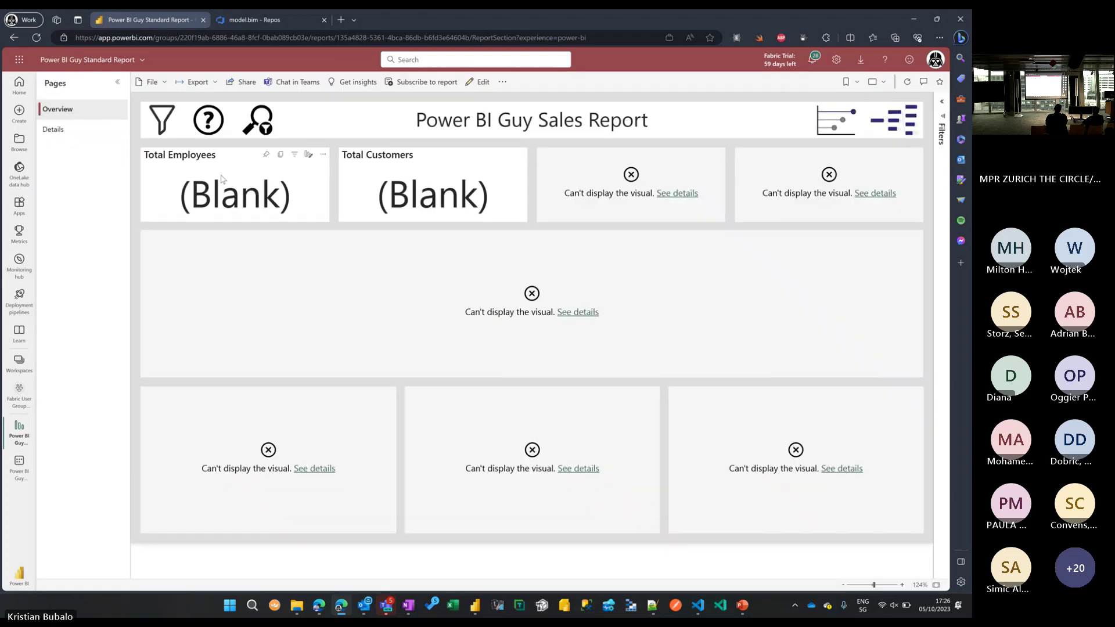
left_click(483, 81)
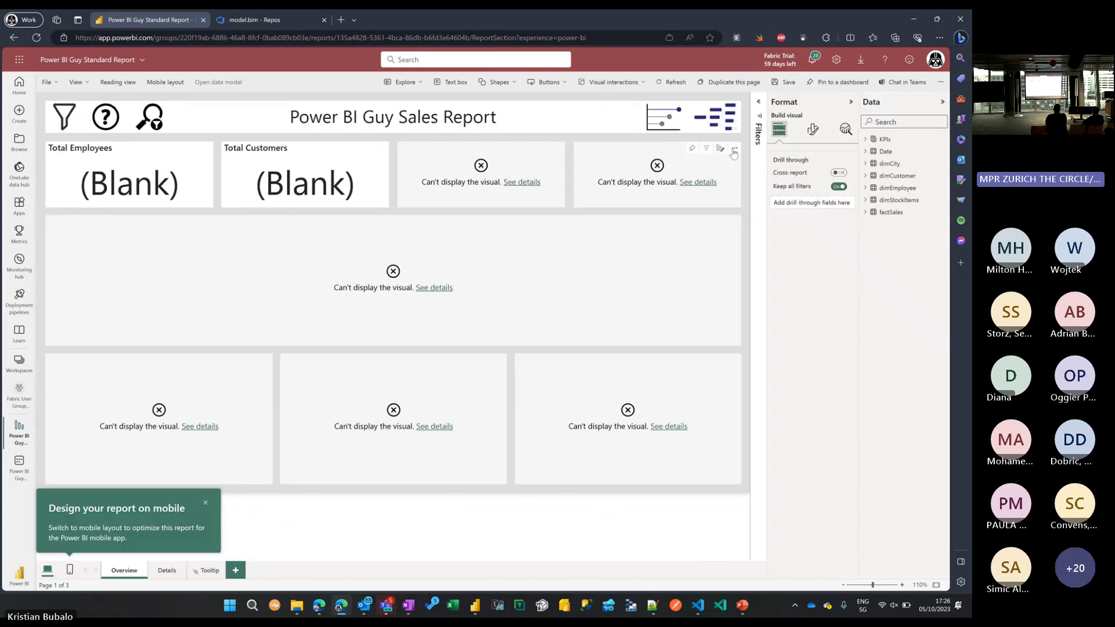
left_click(732, 148)
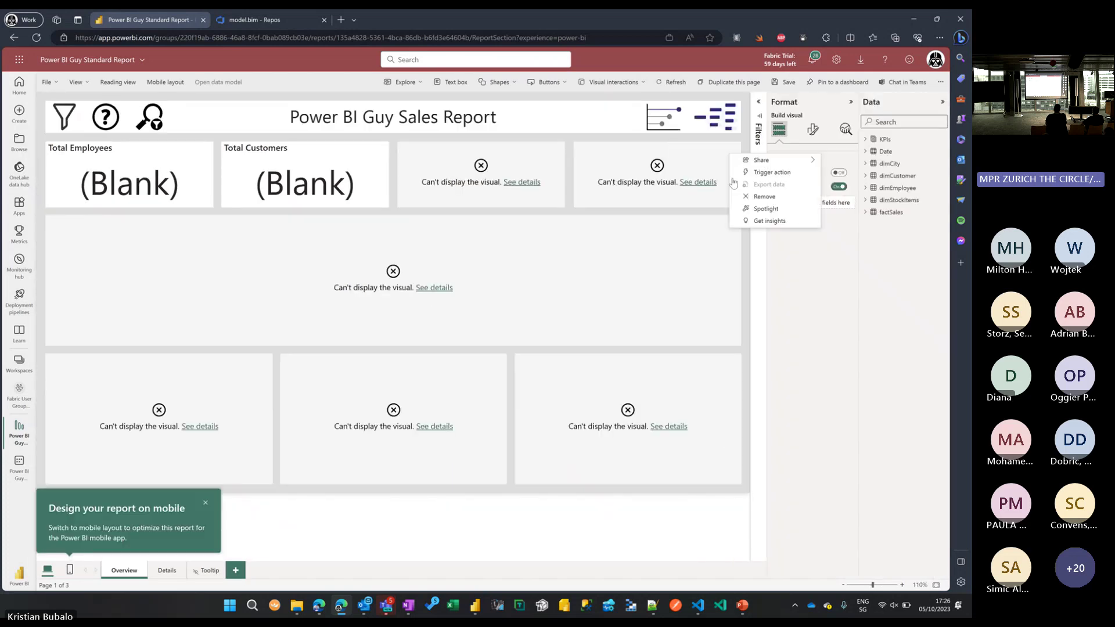
left_click(764, 196)
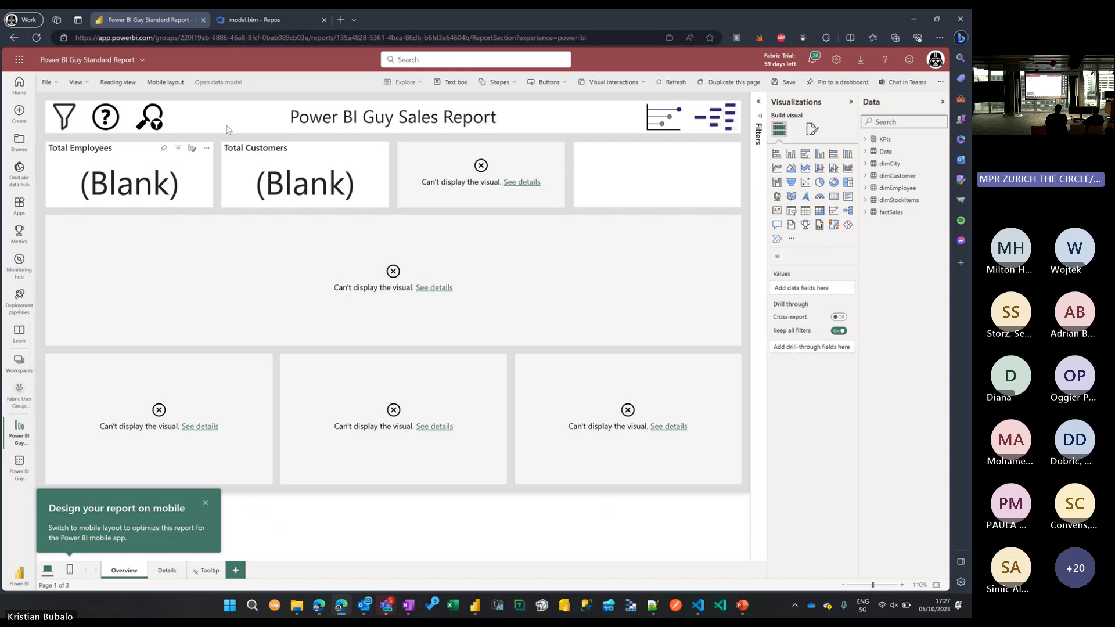
left_click(786, 86)
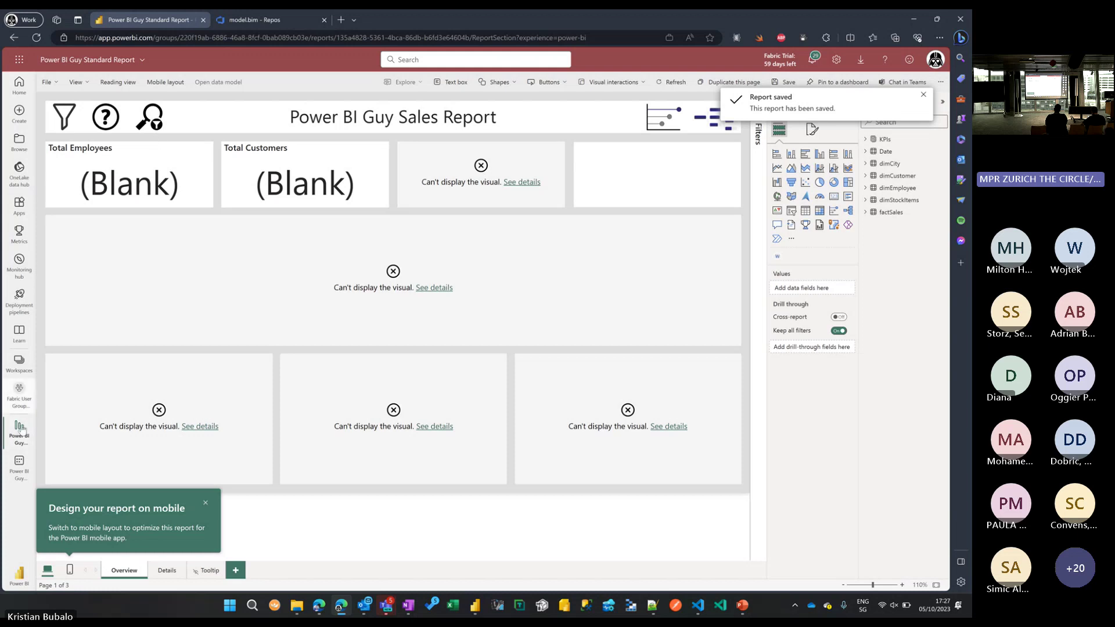
left_click(26, 397)
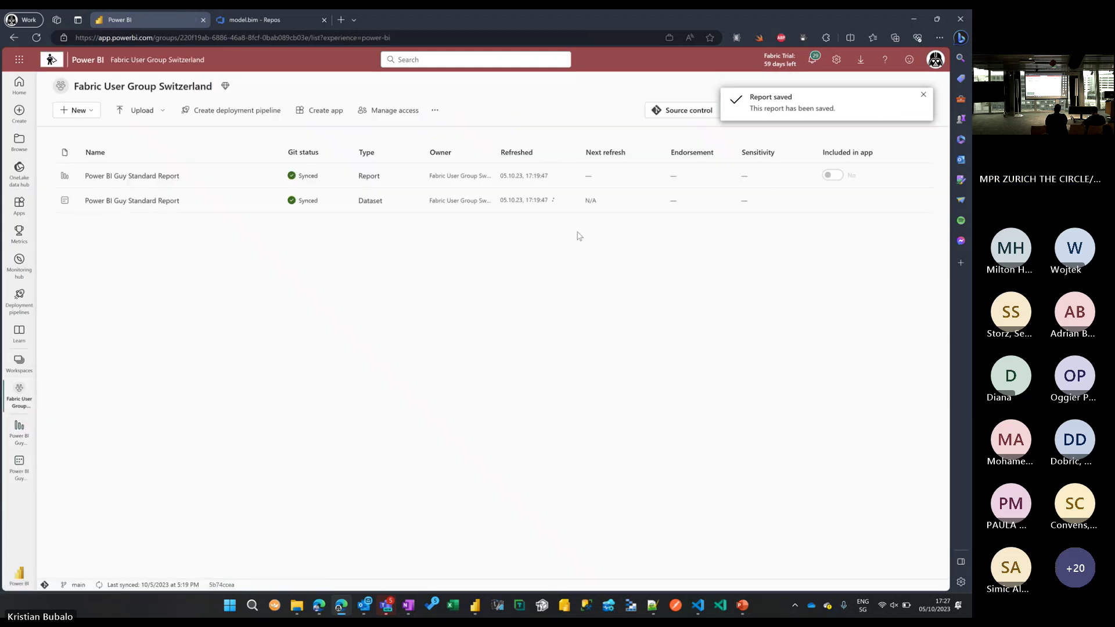
left_click(923, 95)
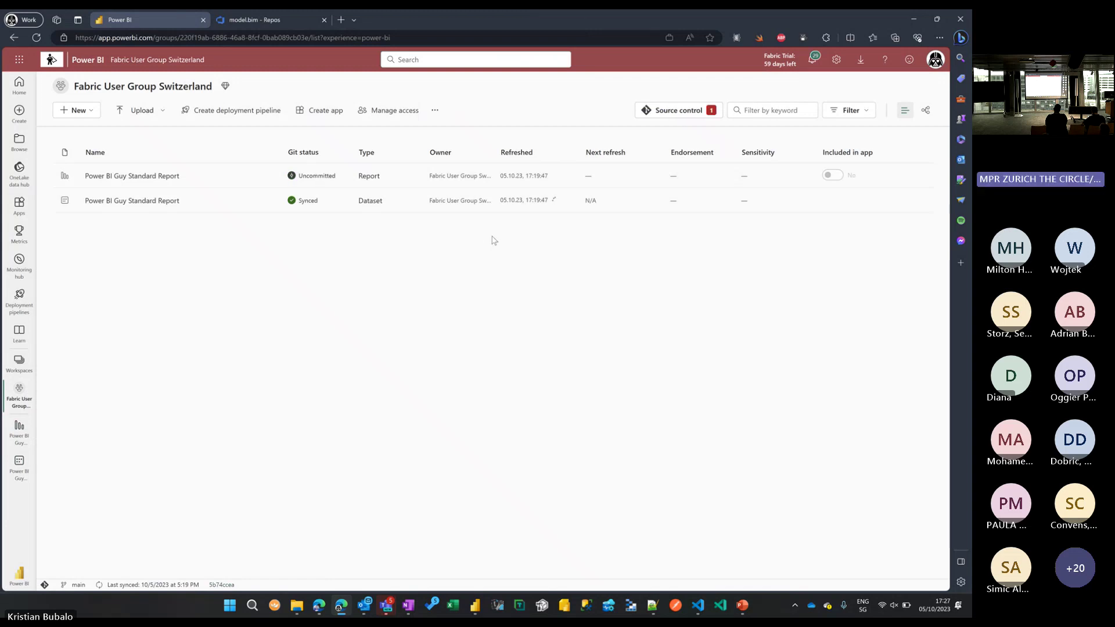
key("ctrl+1")
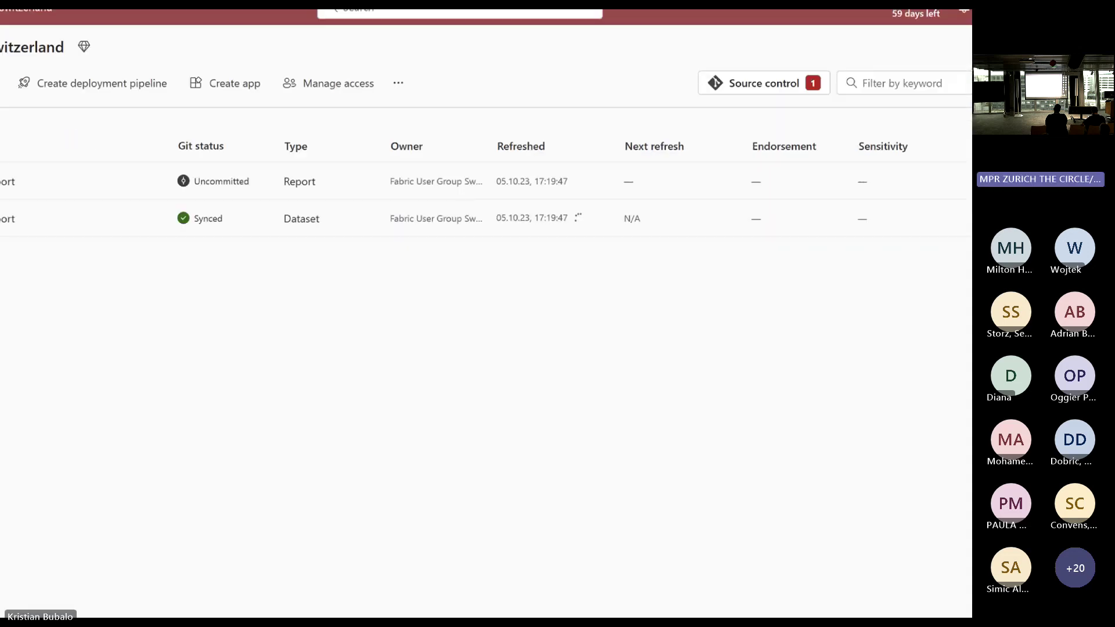
left_click_drag(814, 91, 791, 141)
left_click_drag(248, 173, 289, 120)
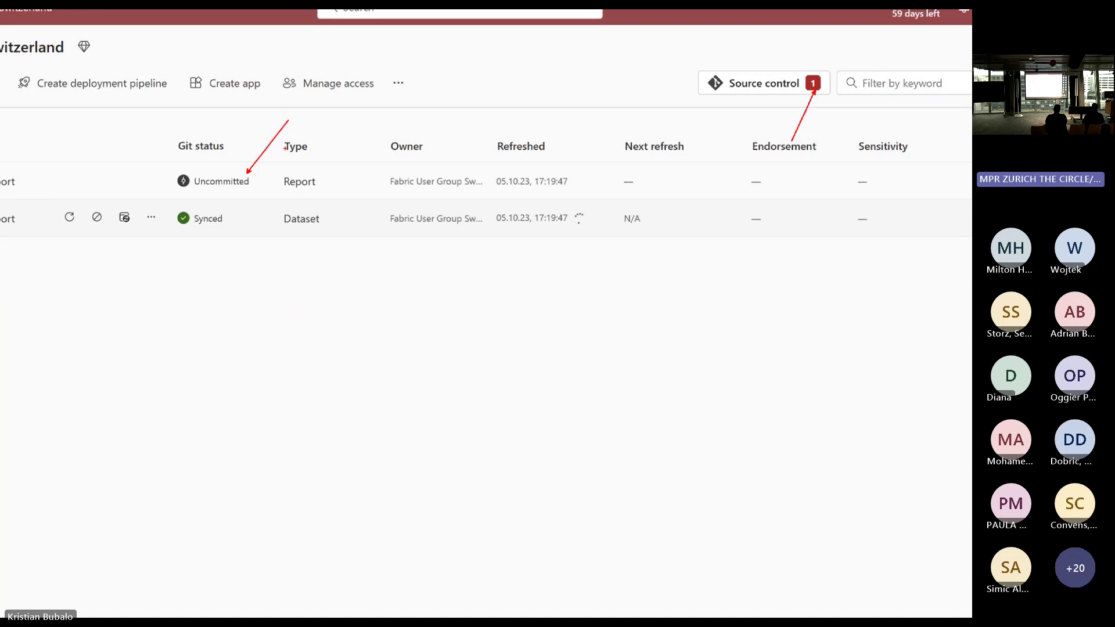
key("Escape")
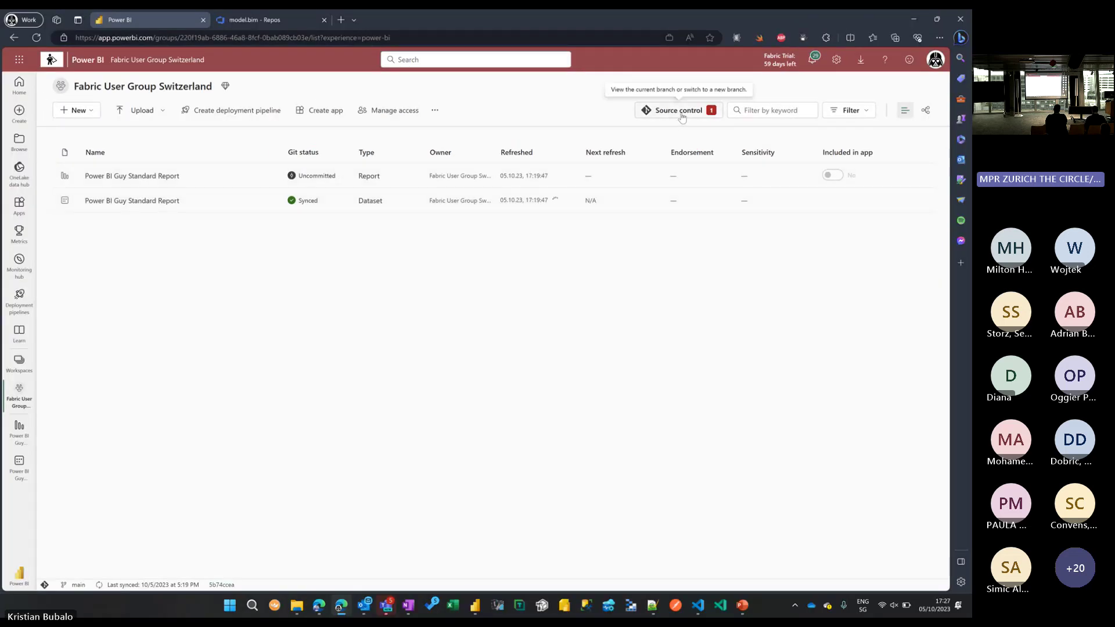
Tick the modified Power BI Guy Standard Report in Source control and ready a commit message on main.
left_click(682, 116)
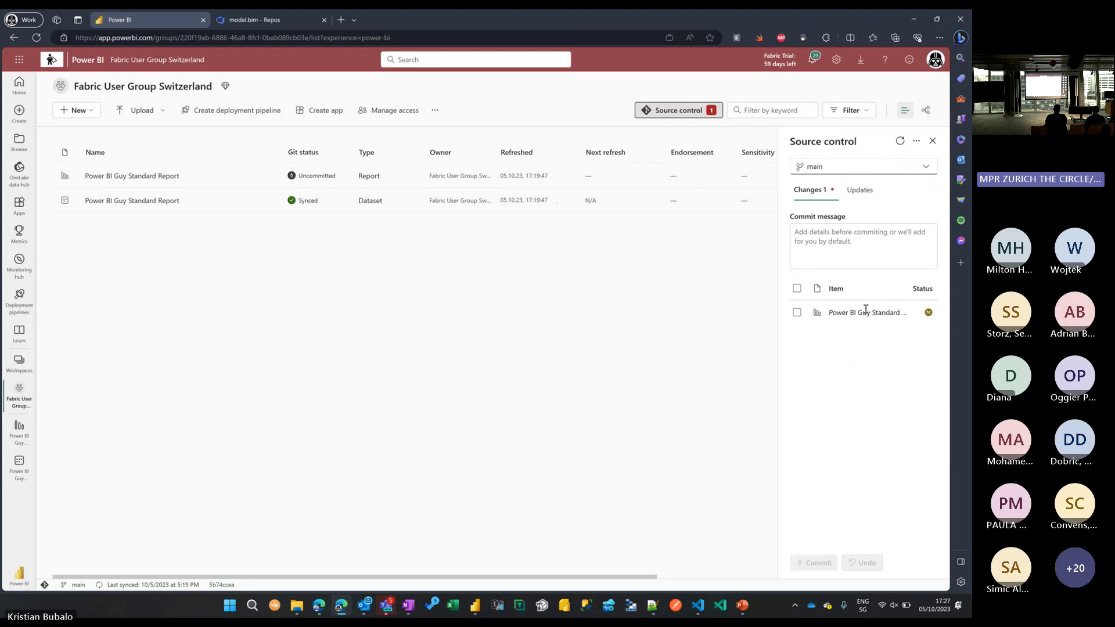
mouse_move(929, 314)
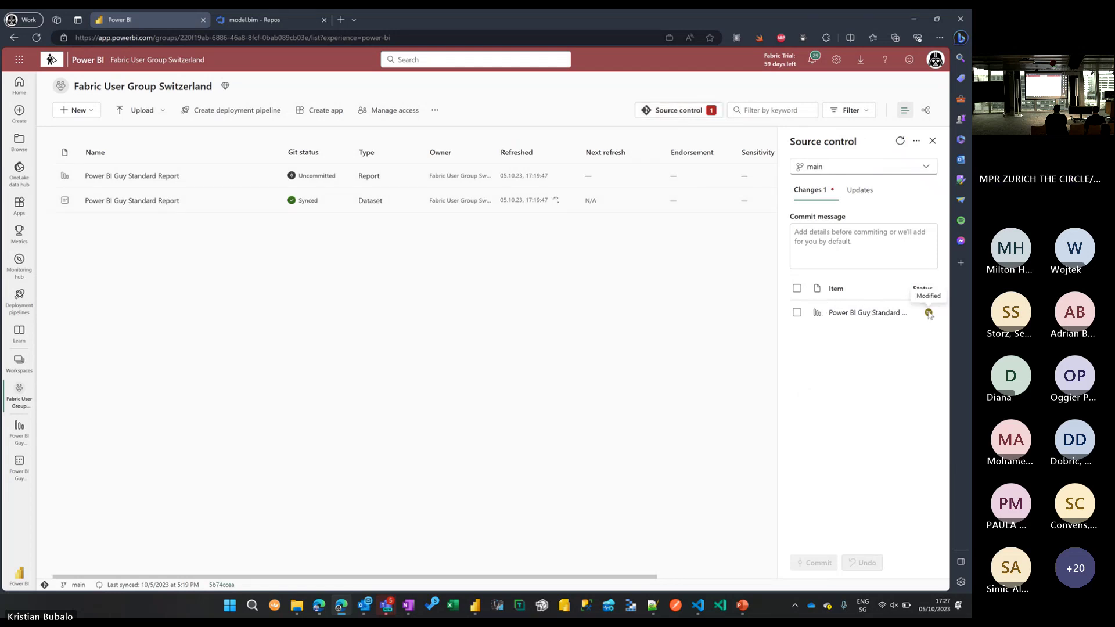
left_click(798, 314)
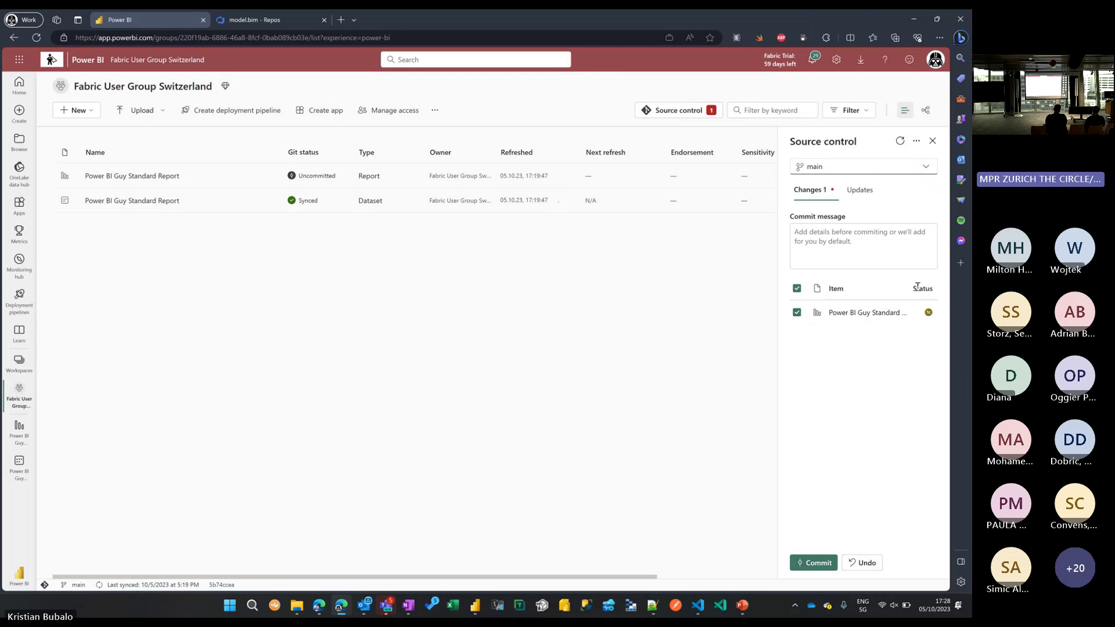
left_click(926, 168)
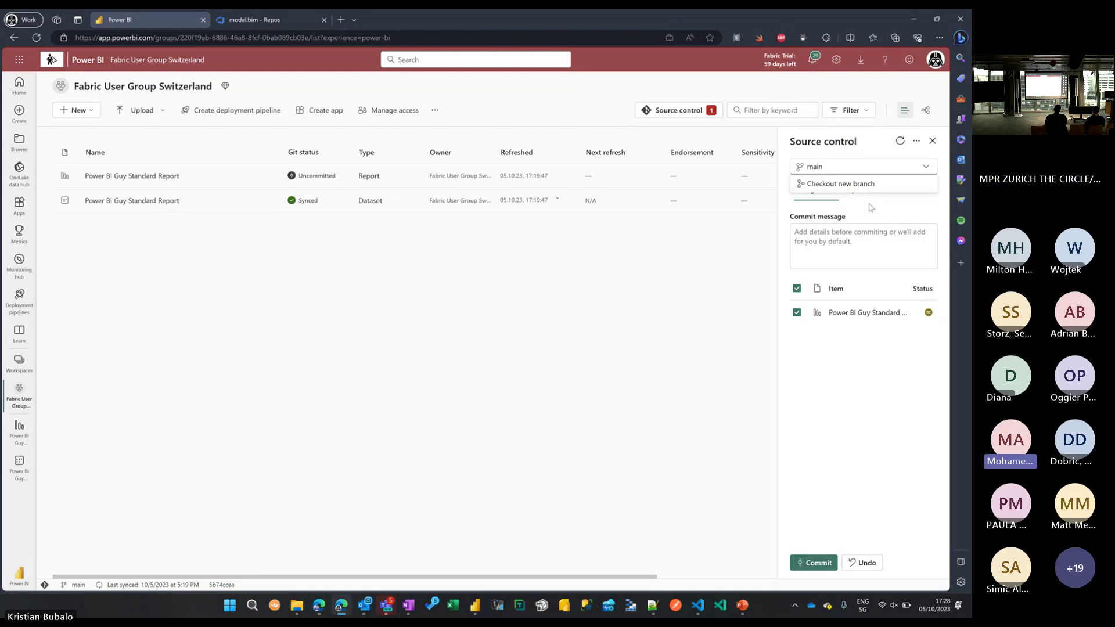
left_click(871, 207)
left_click(840, 238)
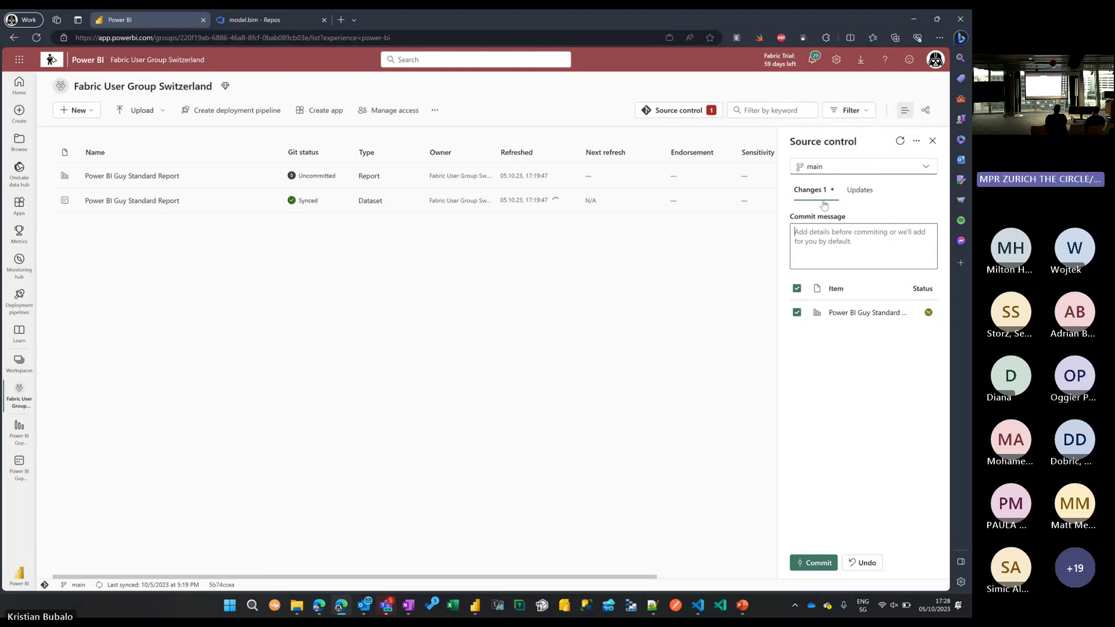
left_click_drag(798, 216, 838, 217)
left_click(862, 247)
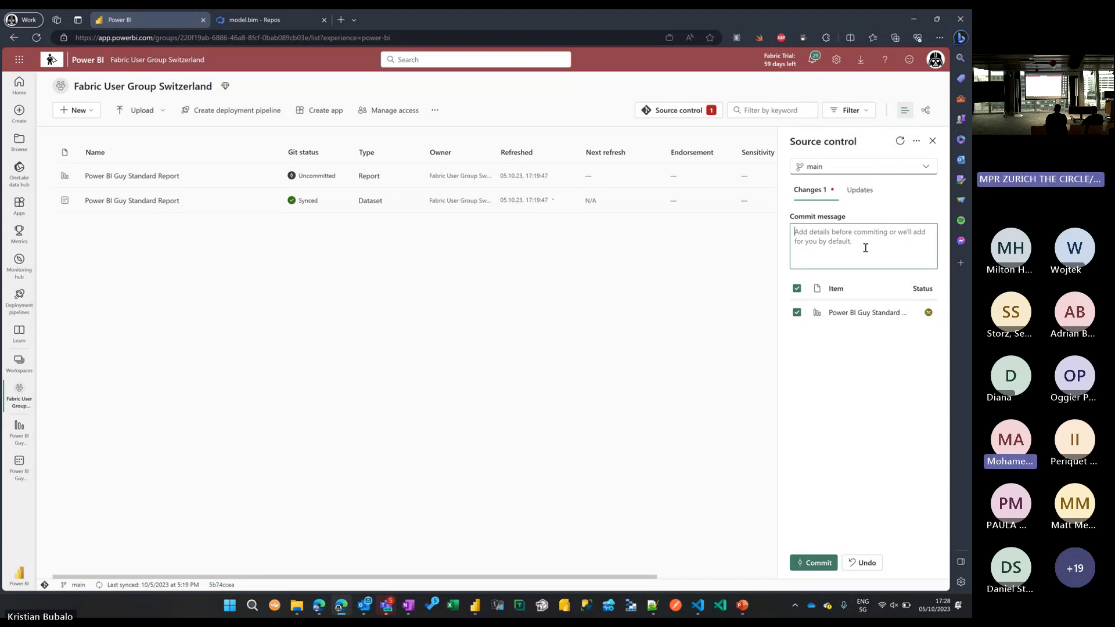
Enter a commit message about the deleted top-right visual, check Updates, and commit to main.
type("elete")
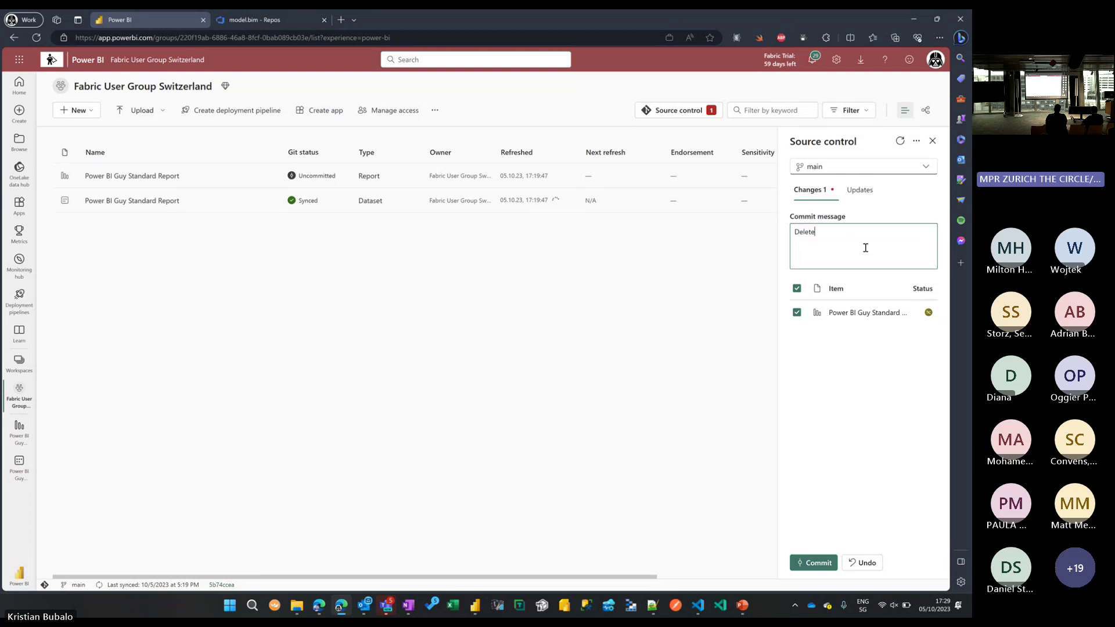
type("d top right visual")
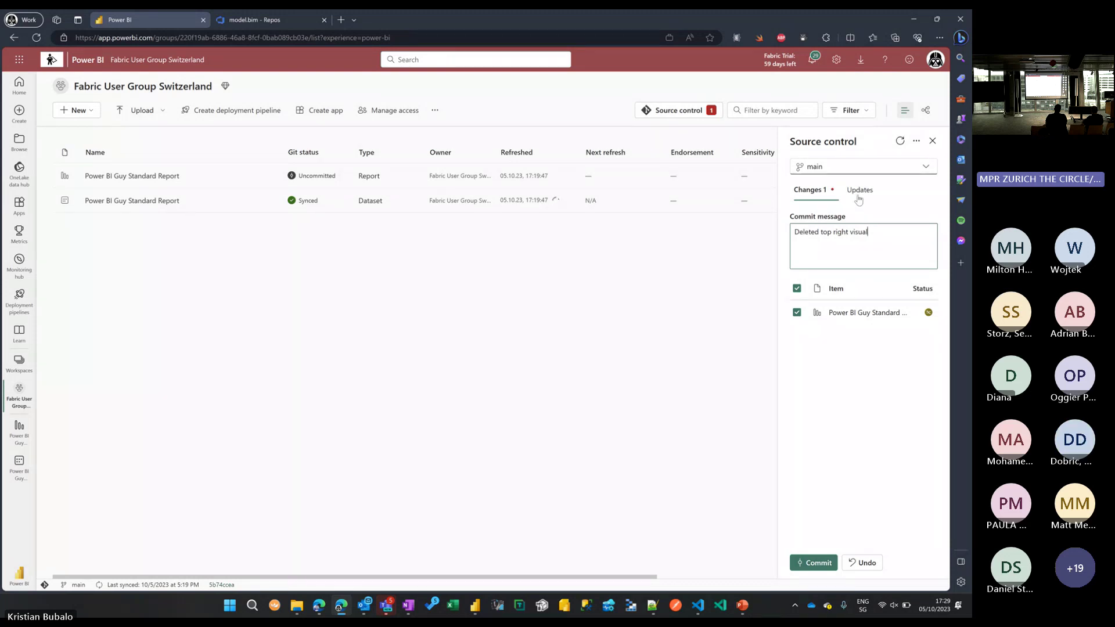
left_click_drag(848, 226, 856, 198)
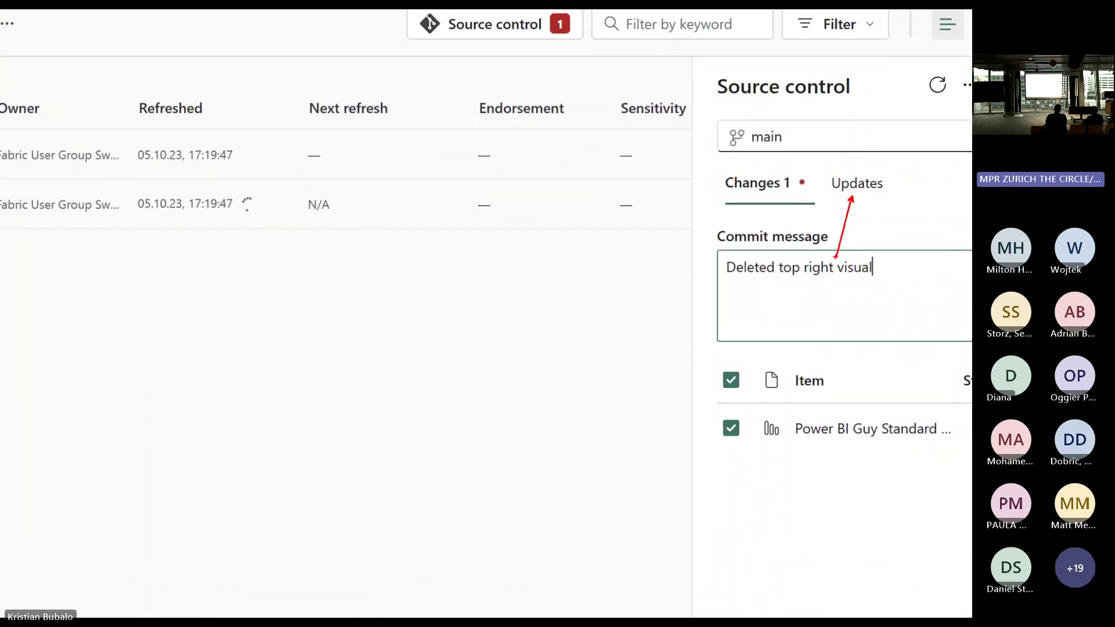
left_click(851, 195)
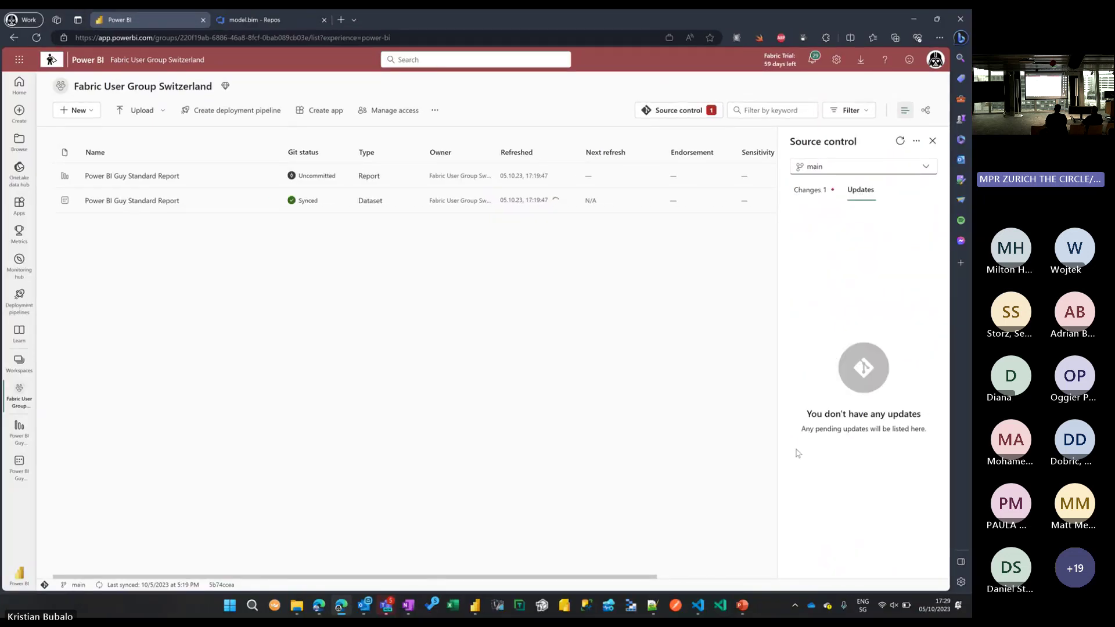
left_click(809, 197)
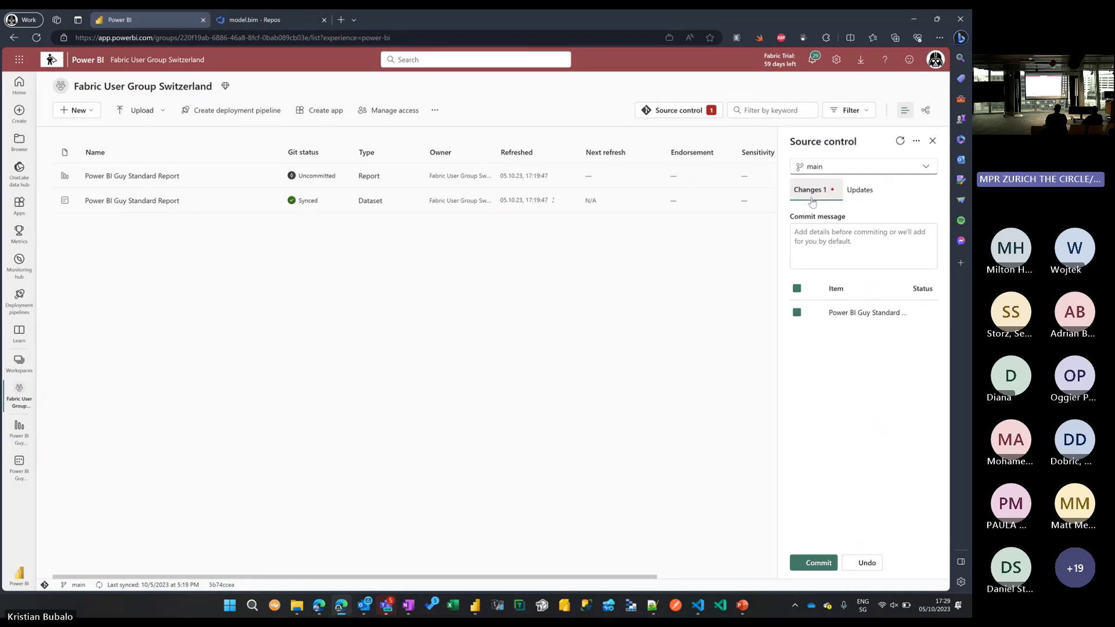
right_click(927, 314)
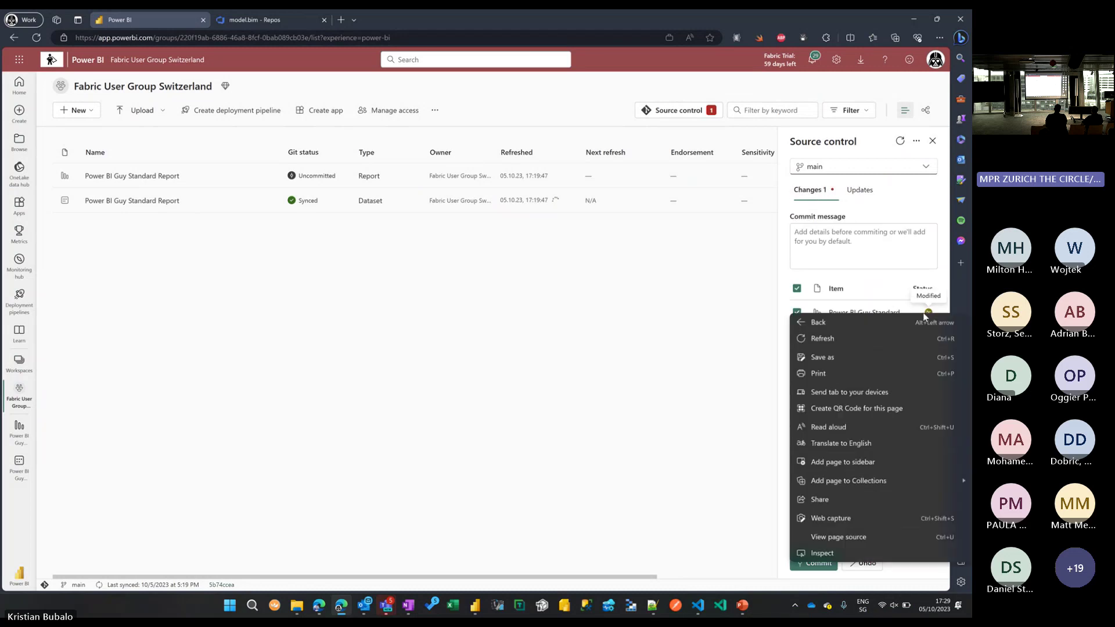
left_click(893, 310)
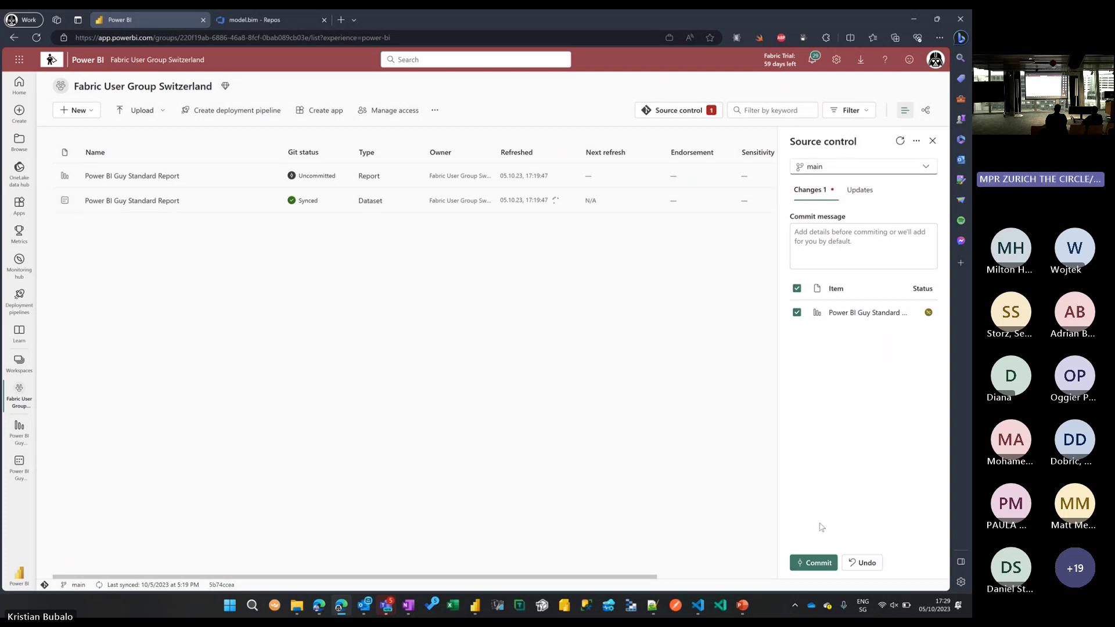
left_click(818, 563)
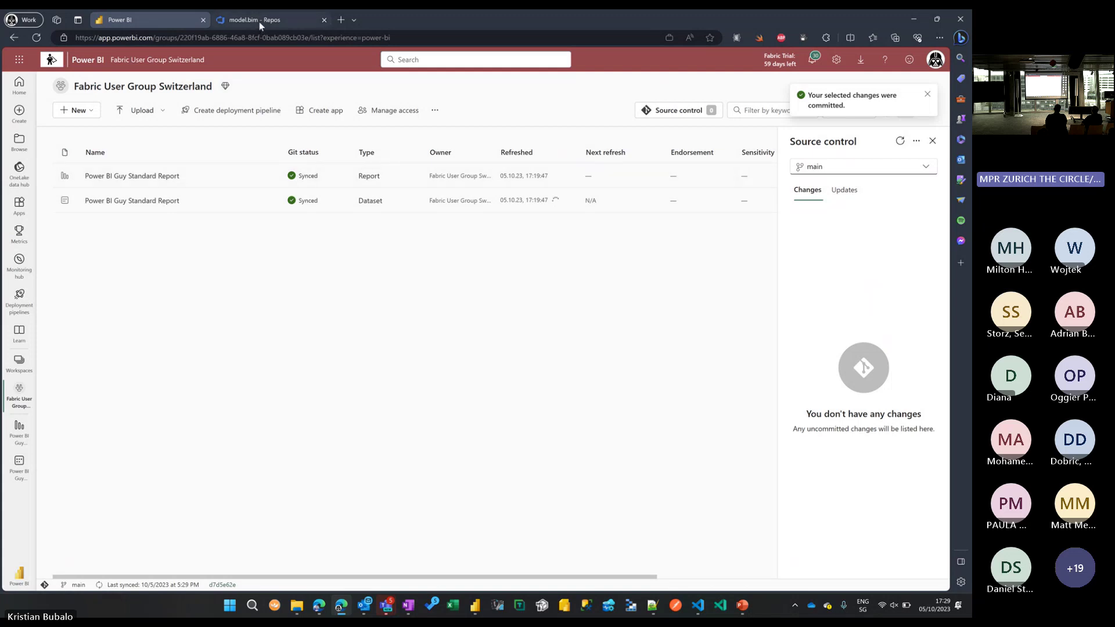
mouse_move(259, 26)
Synchronize the Fabric User Group repo in VS Code, pulling and pushing commits with main.
left_click(698, 607)
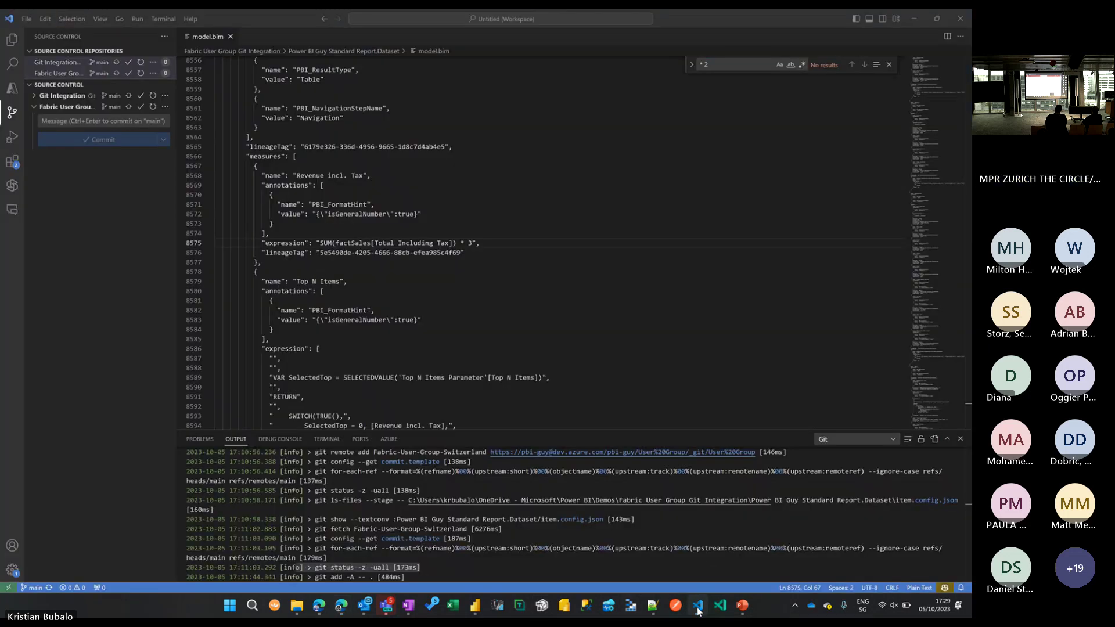
left_click(12, 116)
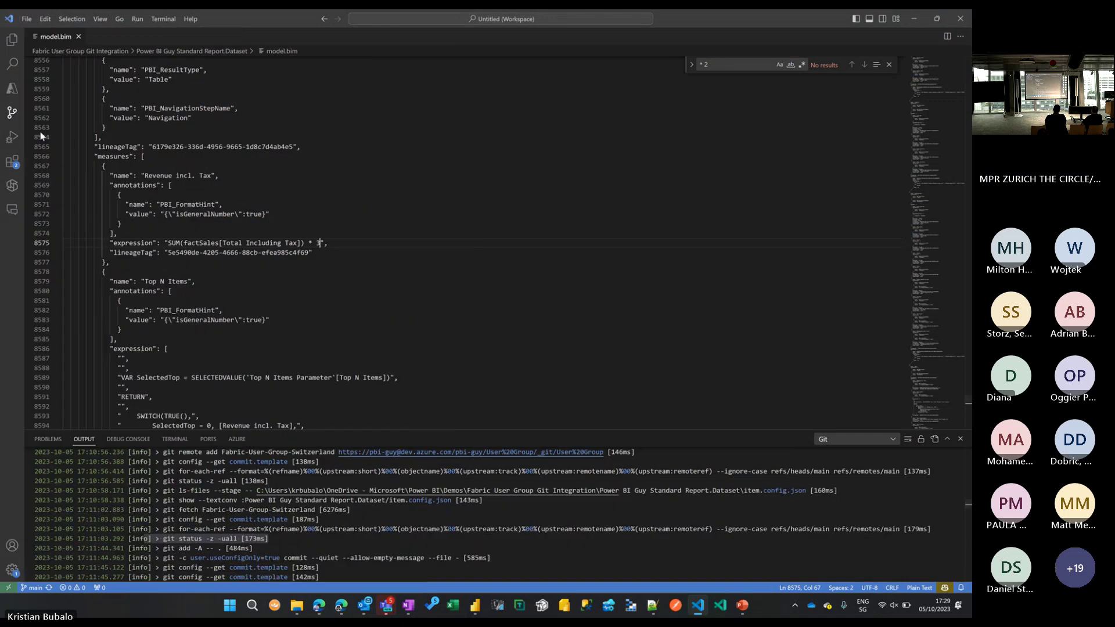
left_click(12, 116)
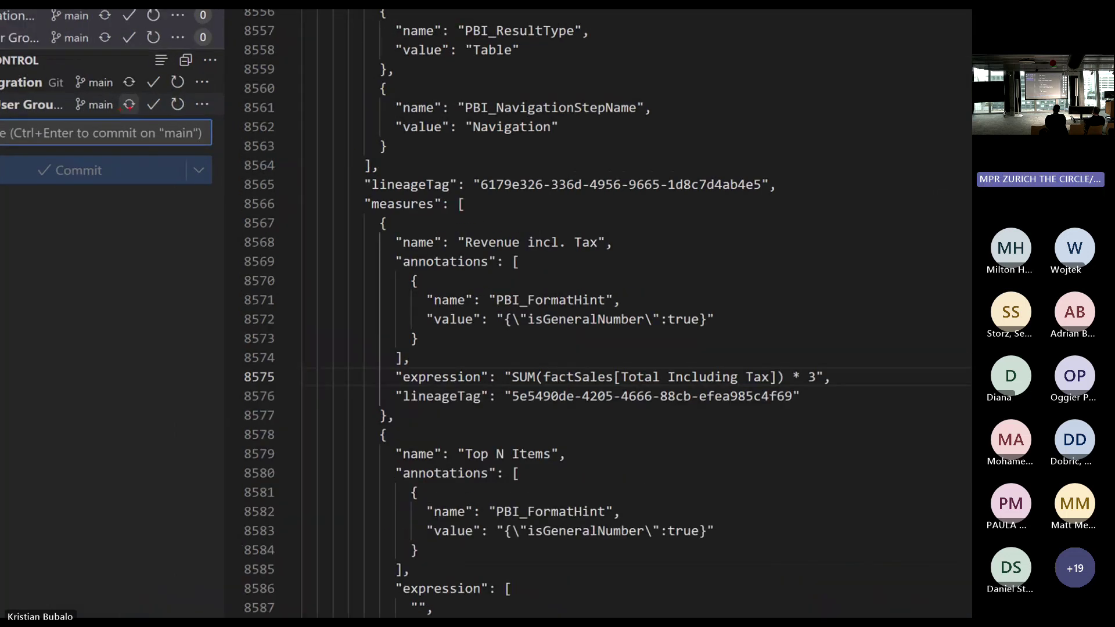
left_click(128, 103)
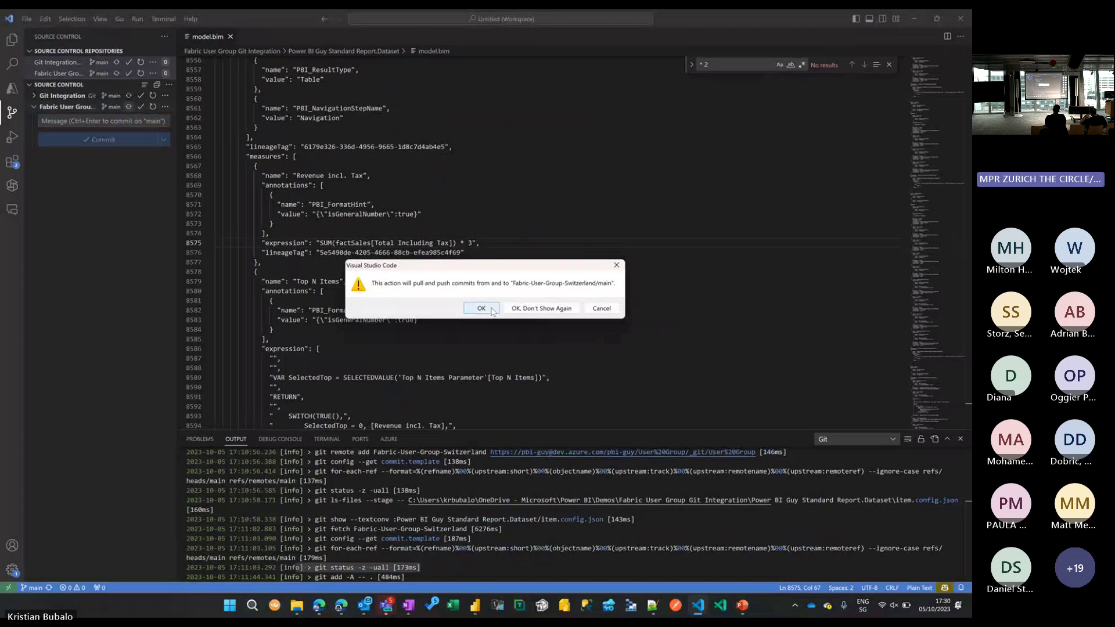
left_click(491, 310)
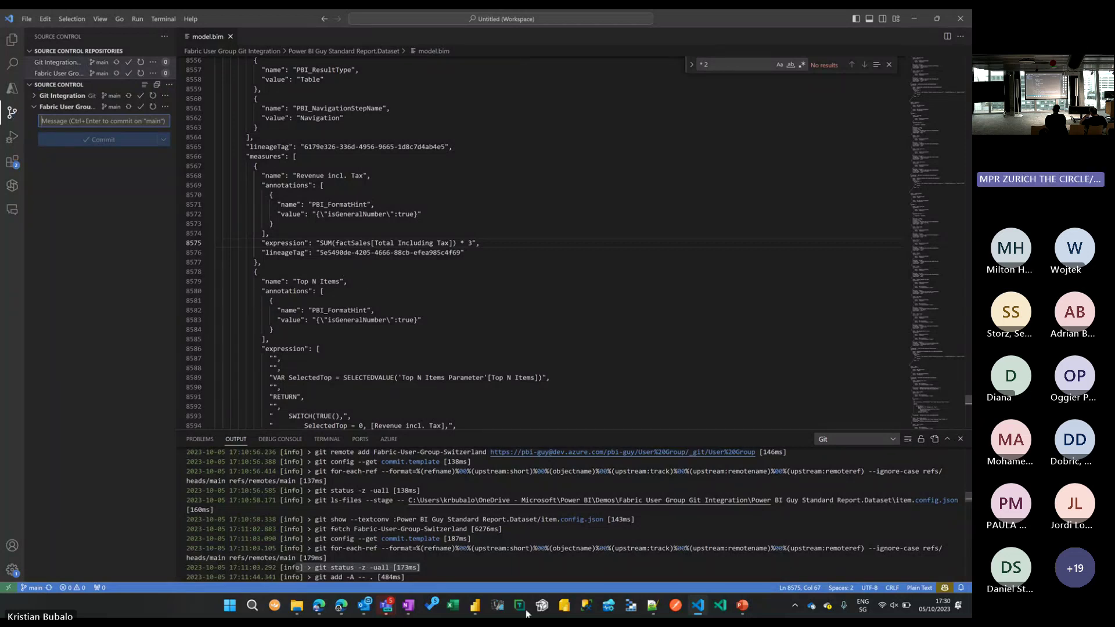
Close the Power BI Desktop report without saving the tripled Revenue incl. Tax measure.
left_click(476, 607)
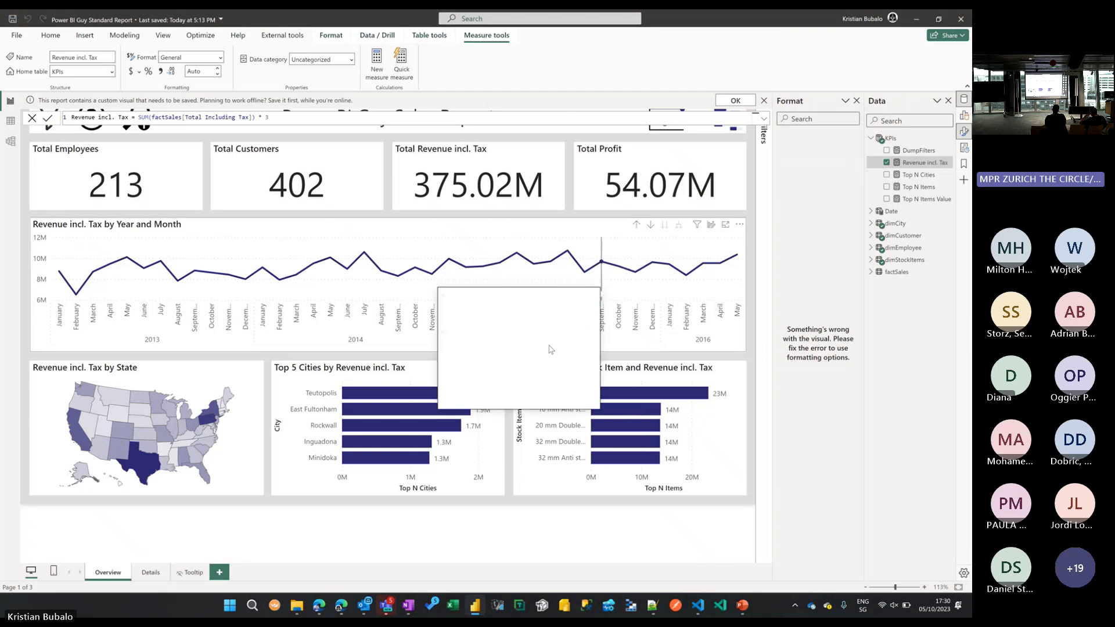
left_click(526, 327)
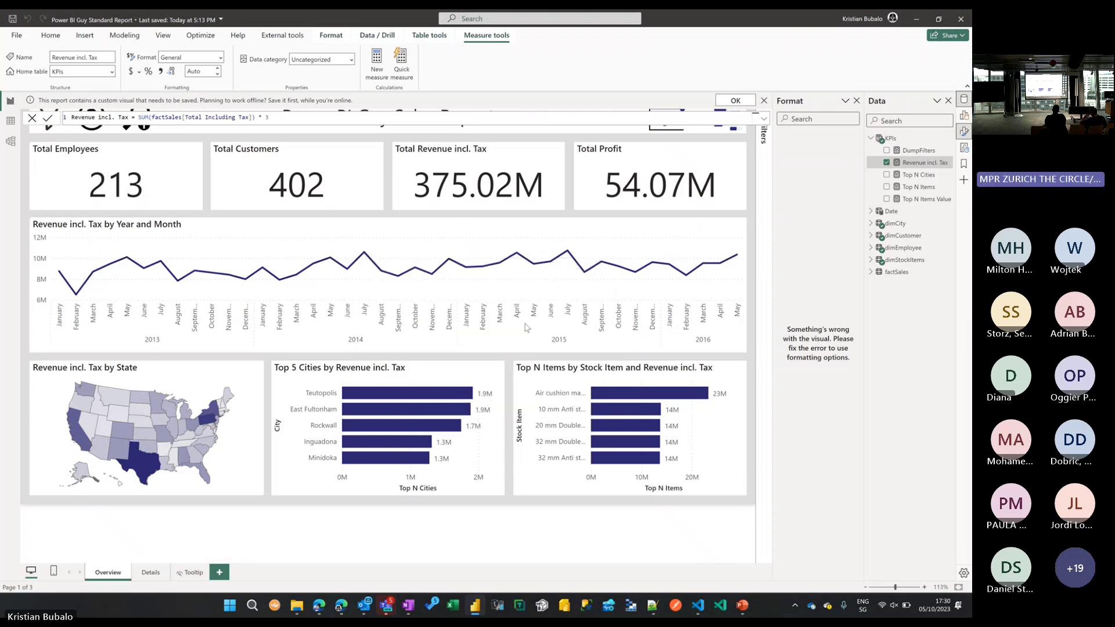
key("alt+Tab")
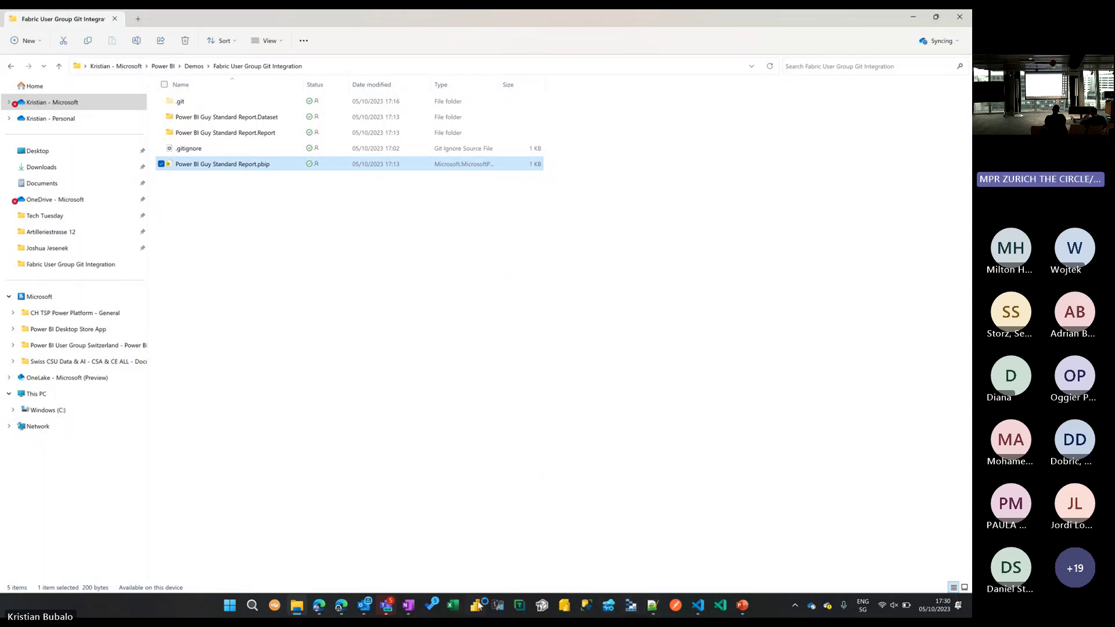
Look over the repo's source control actions in VS Code, minimize it, and return to the Edge workspace.
left_click(699, 606)
left_click(166, 107)
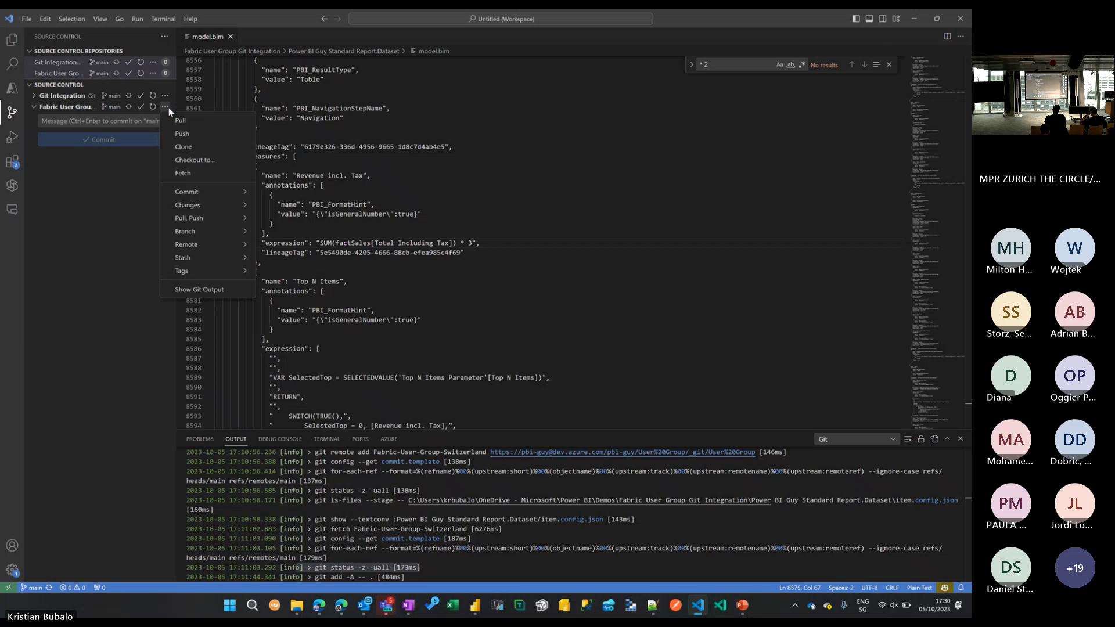
left_click(112, 248)
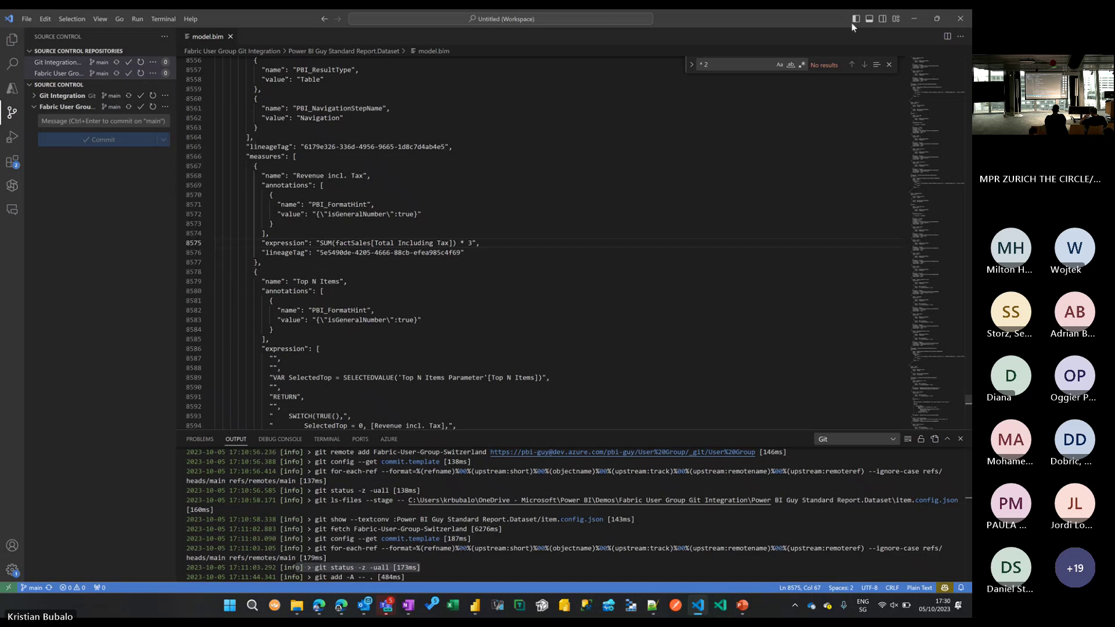
left_click(913, 18)
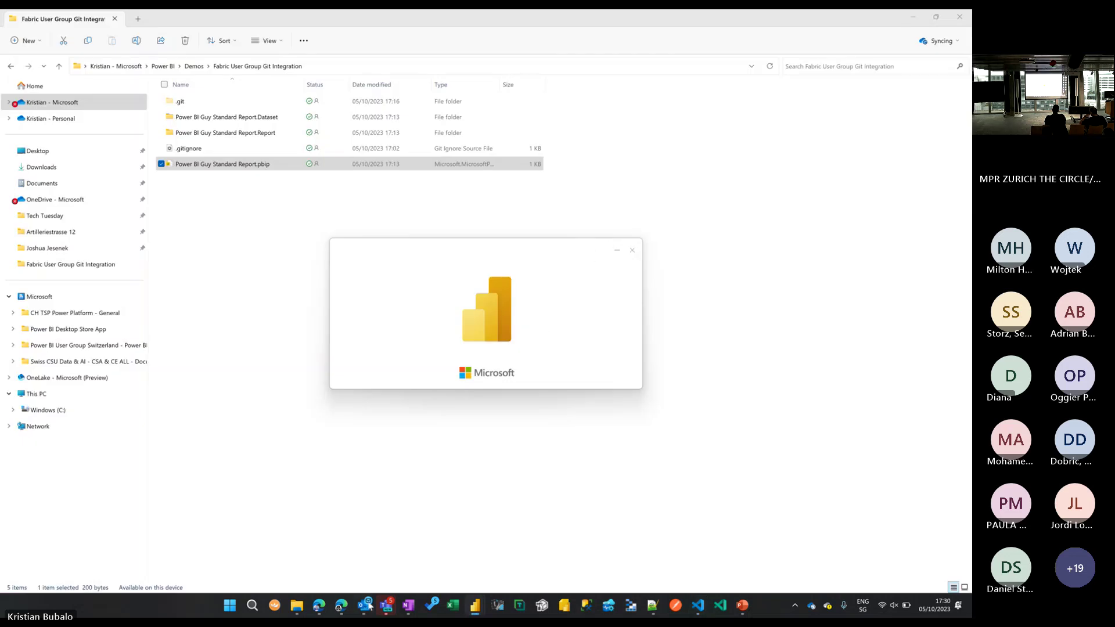
left_click(339, 607)
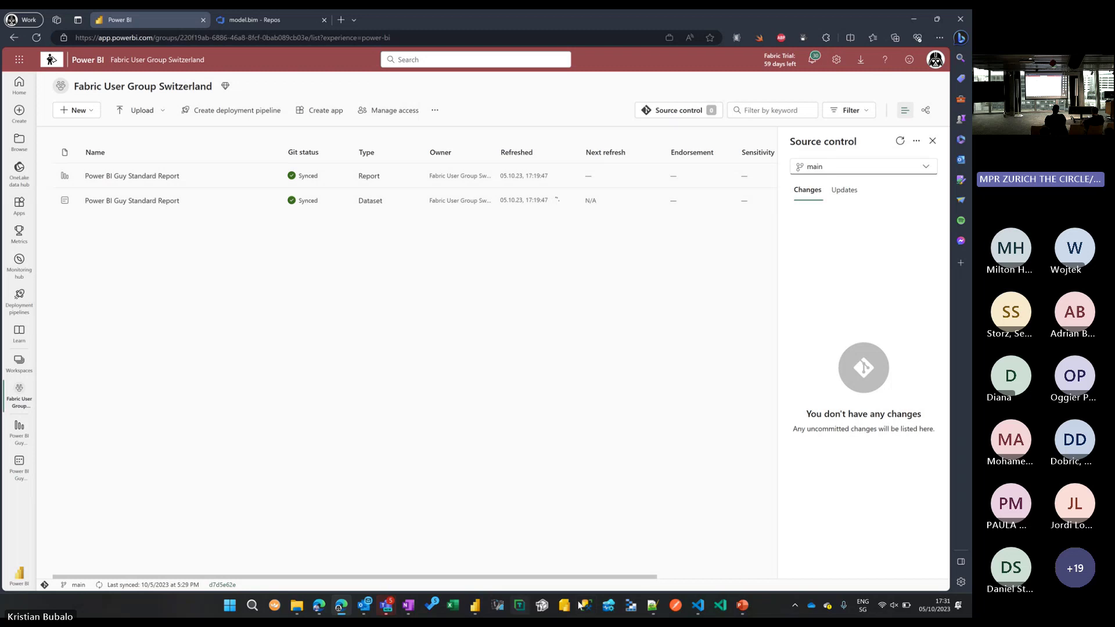
mouse_move(474, 605)
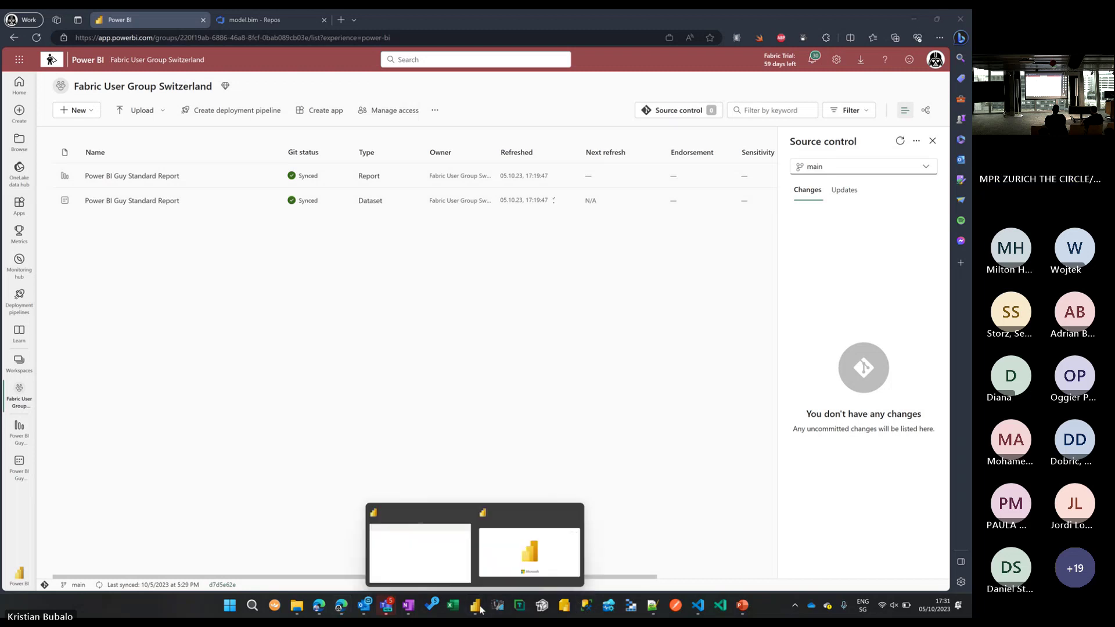
left_click(522, 571)
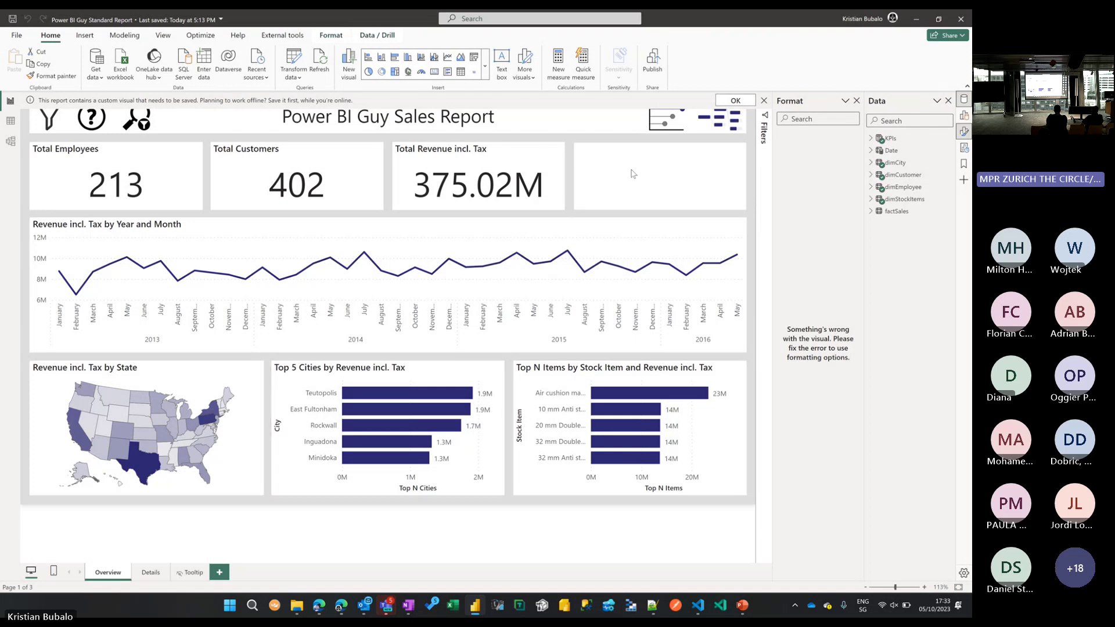
left_click(341, 605)
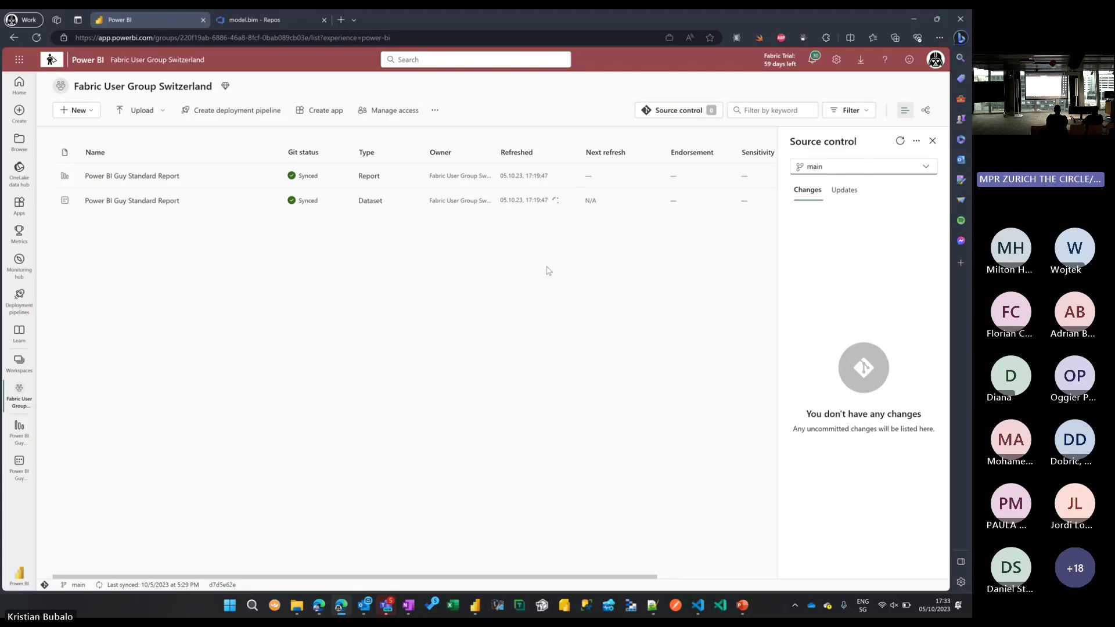
Reload the workspace page, then bring up the reopened report in Power BI Desktop.
key("F5")
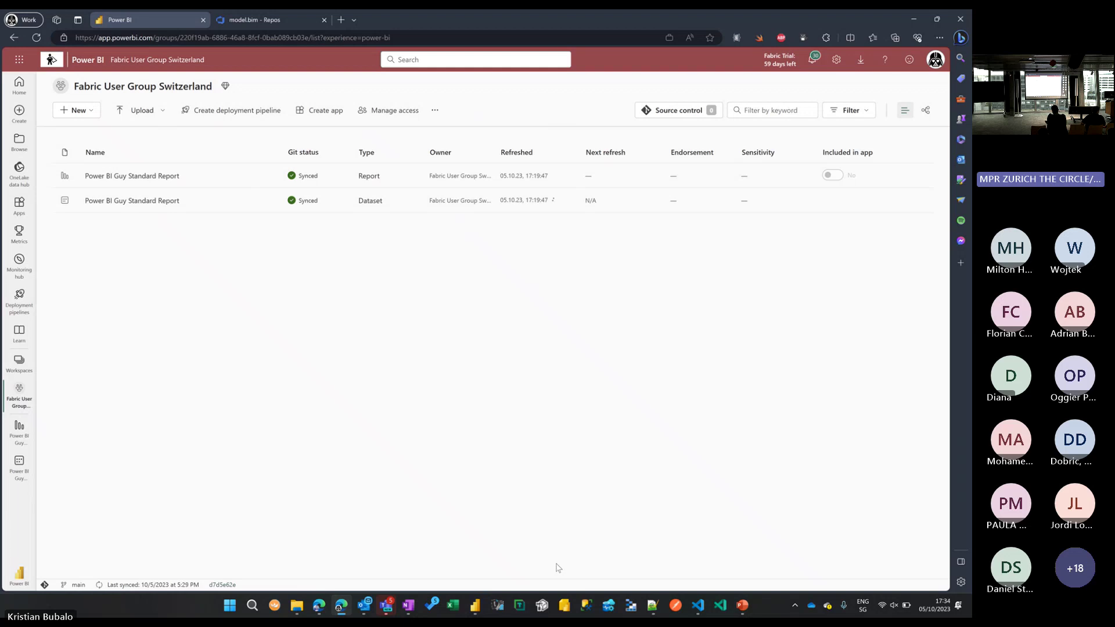
left_click(476, 606)
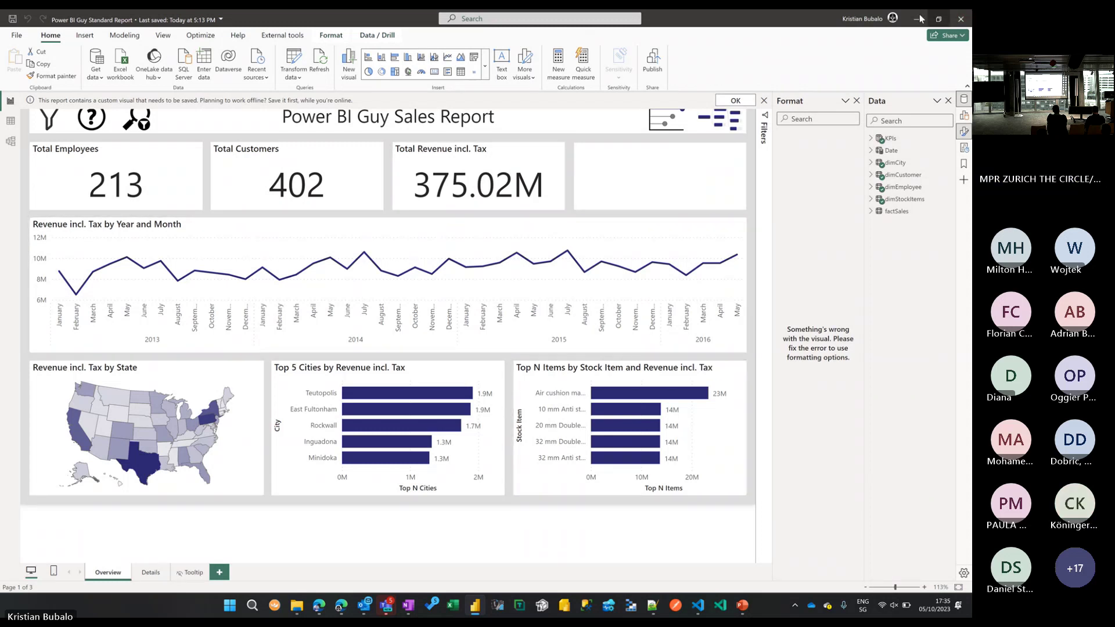
Return to the Edge workspace showing the dataset's 17:34:43 refresh warning.
left_click(347, 611)
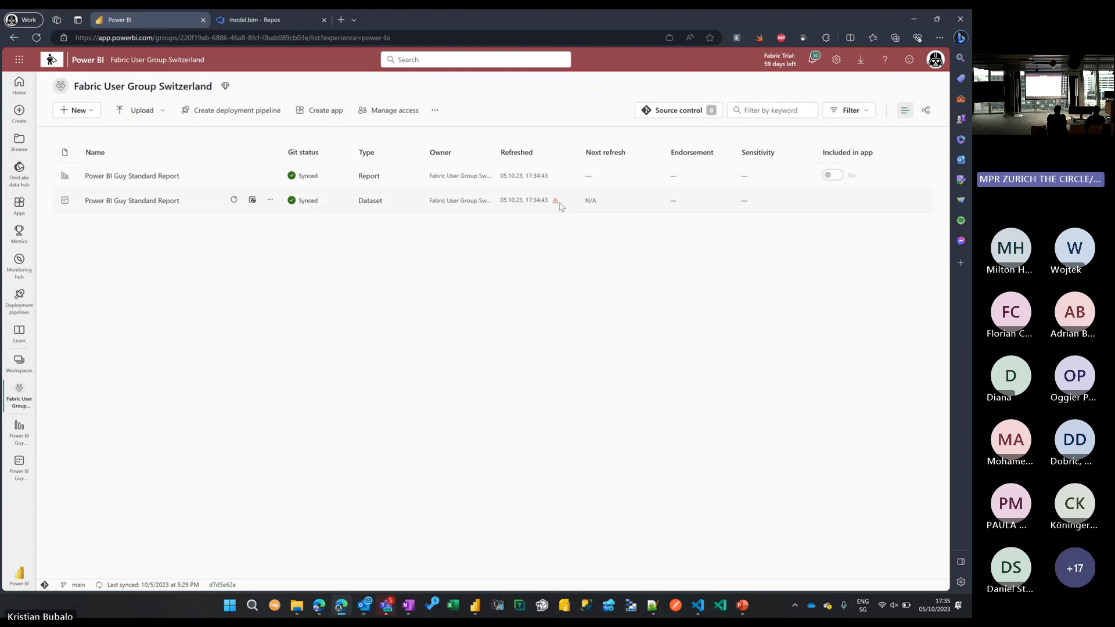
Inspect the dataset's server-not-found refresh error in Settings, then return to PowerPoint slide 23.
left_click(140, 200)
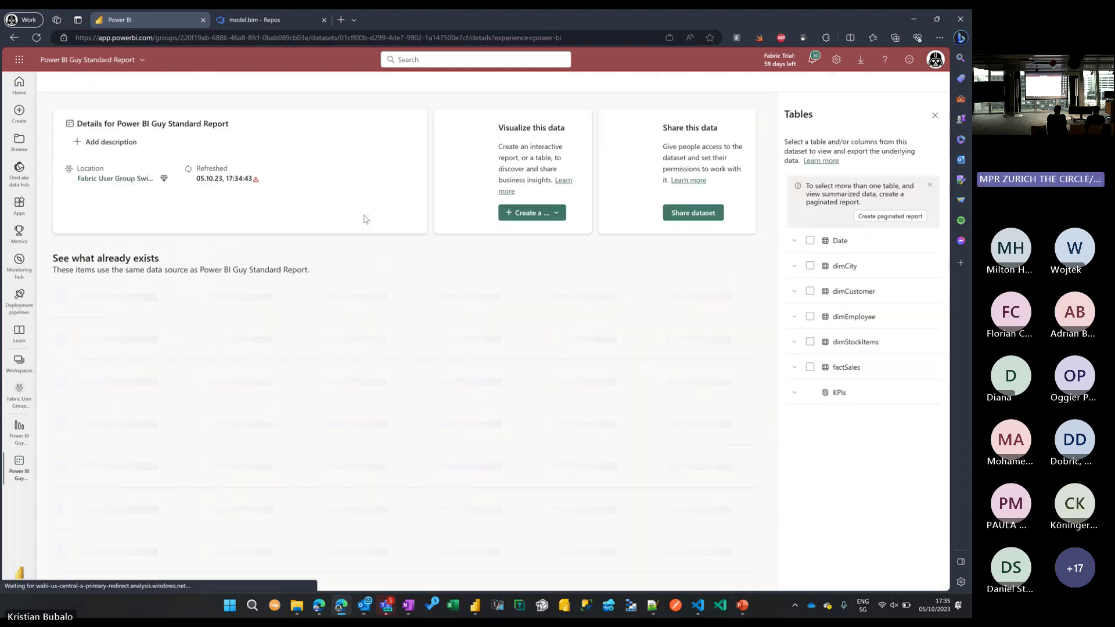
left_click(19, 394)
left_click(270, 200)
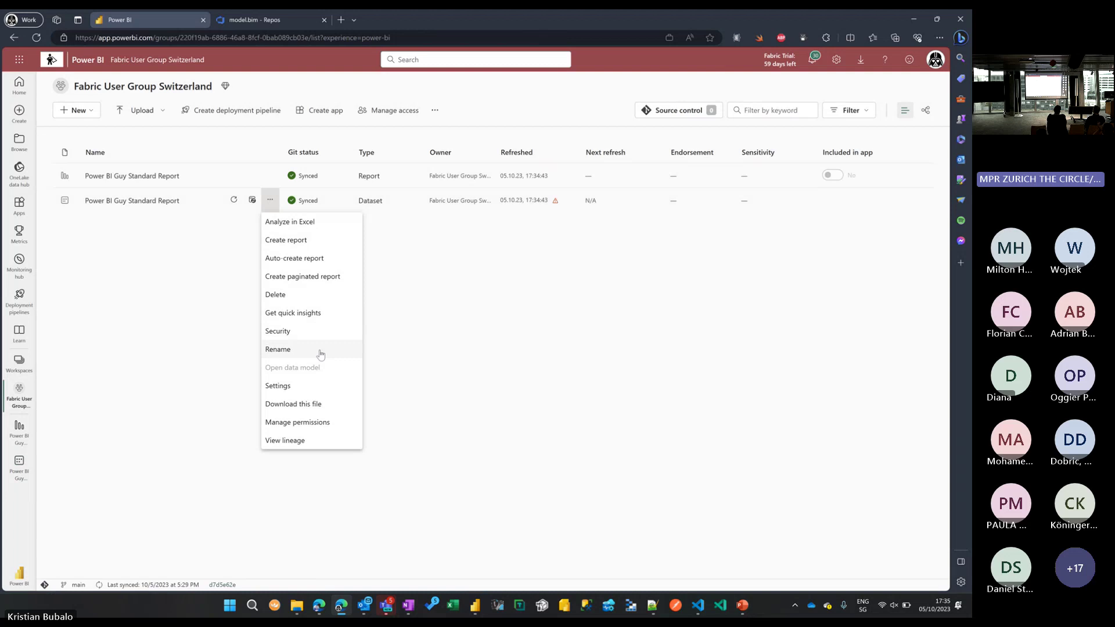
left_click(316, 386)
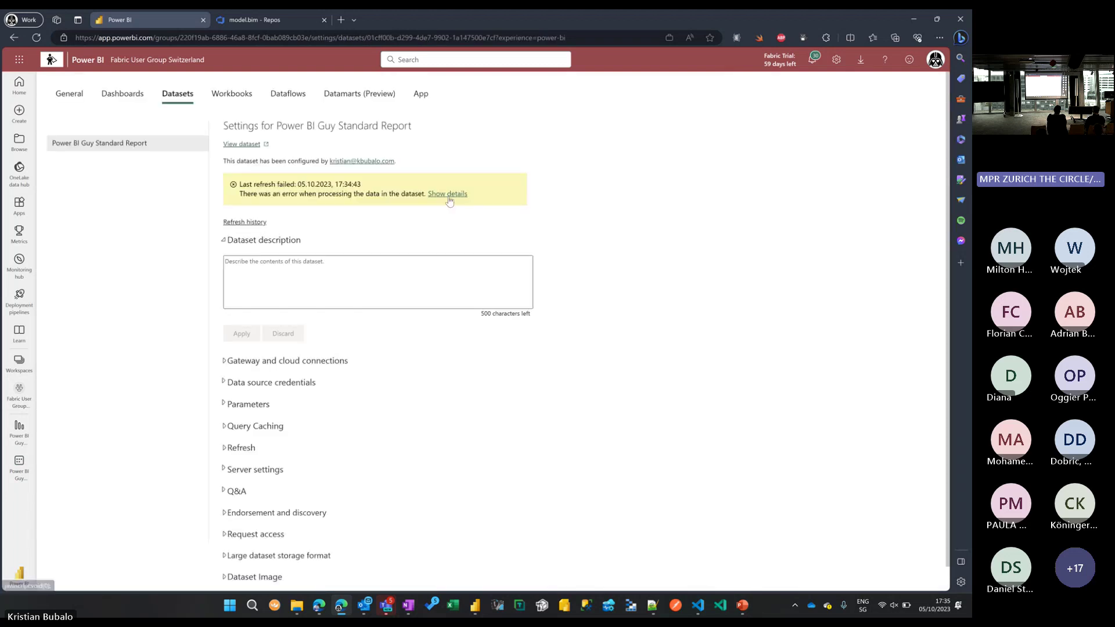
left_click(447, 194)
left_click_drag(556, 214, 584, 233)
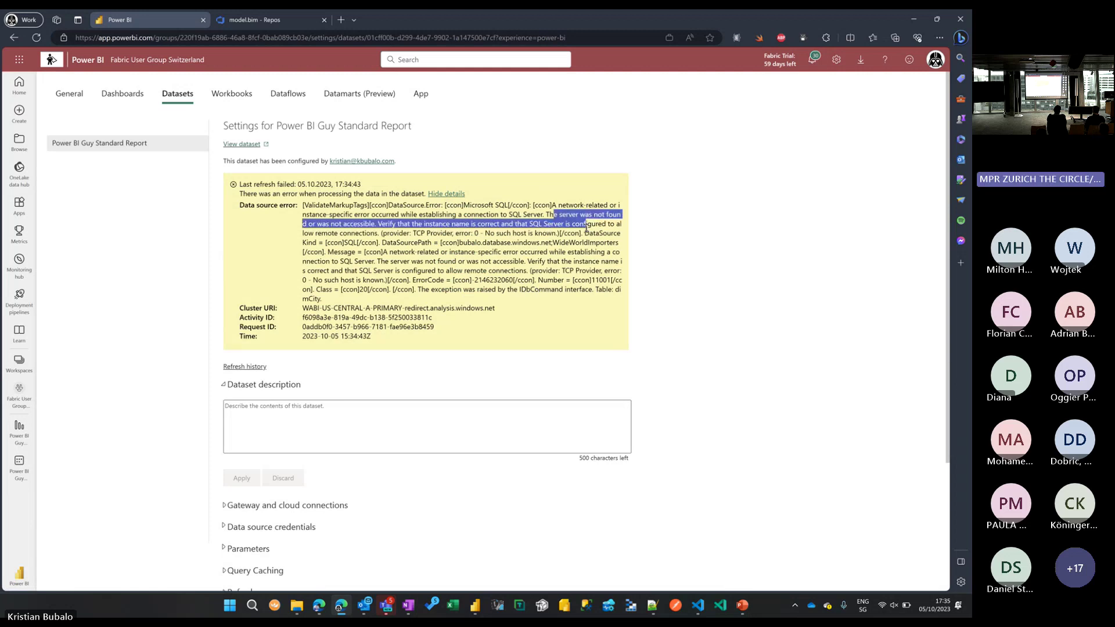
left_click(481, 367)
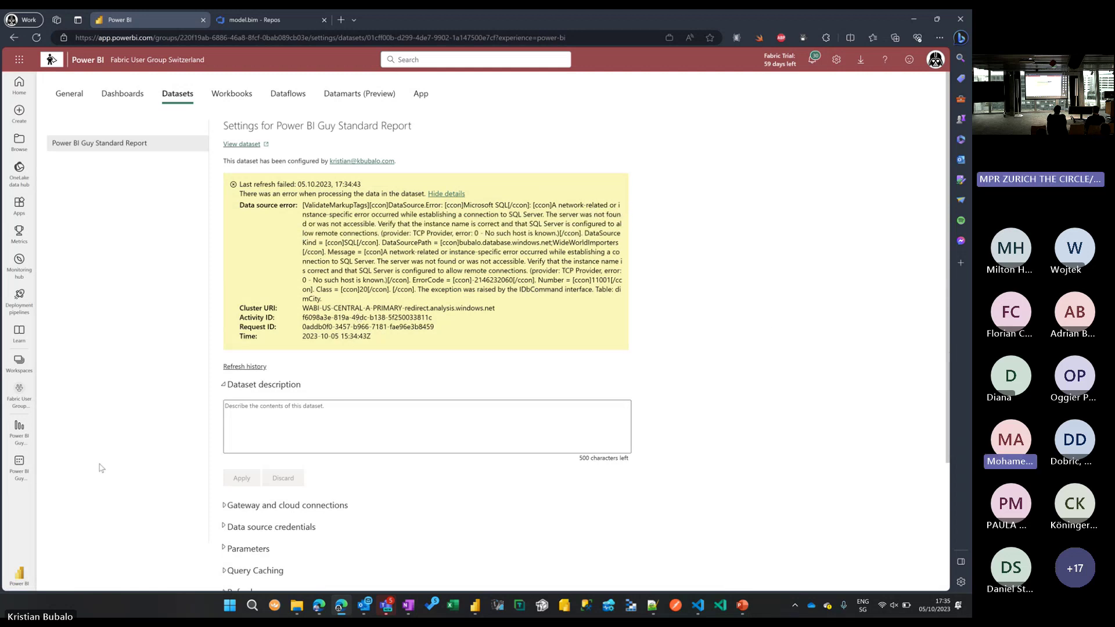
left_click(17, 398)
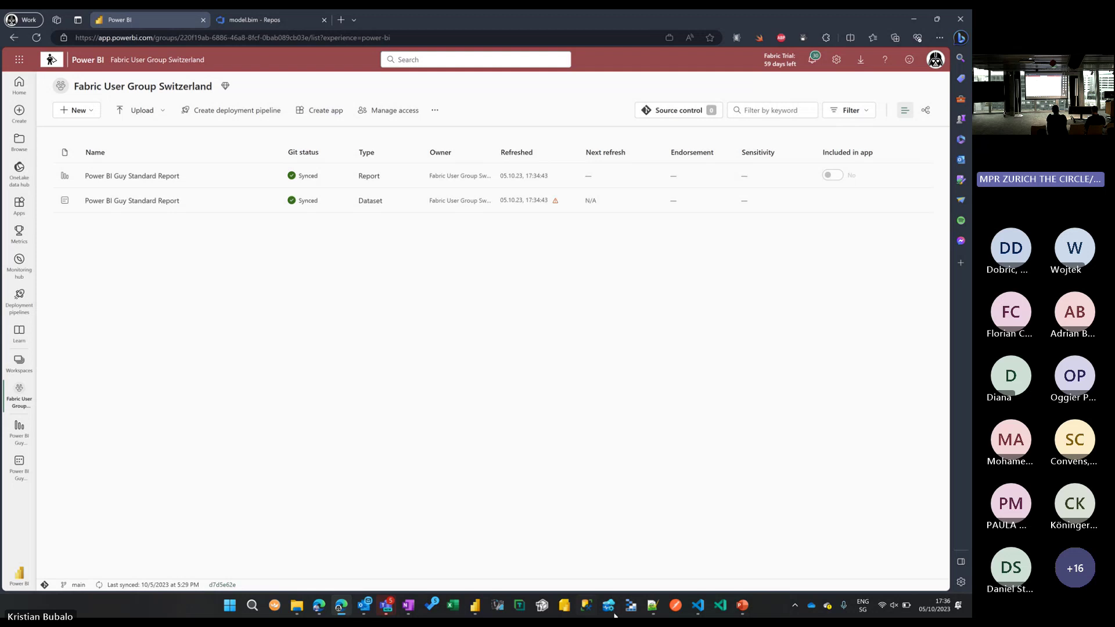
left_click(742, 606)
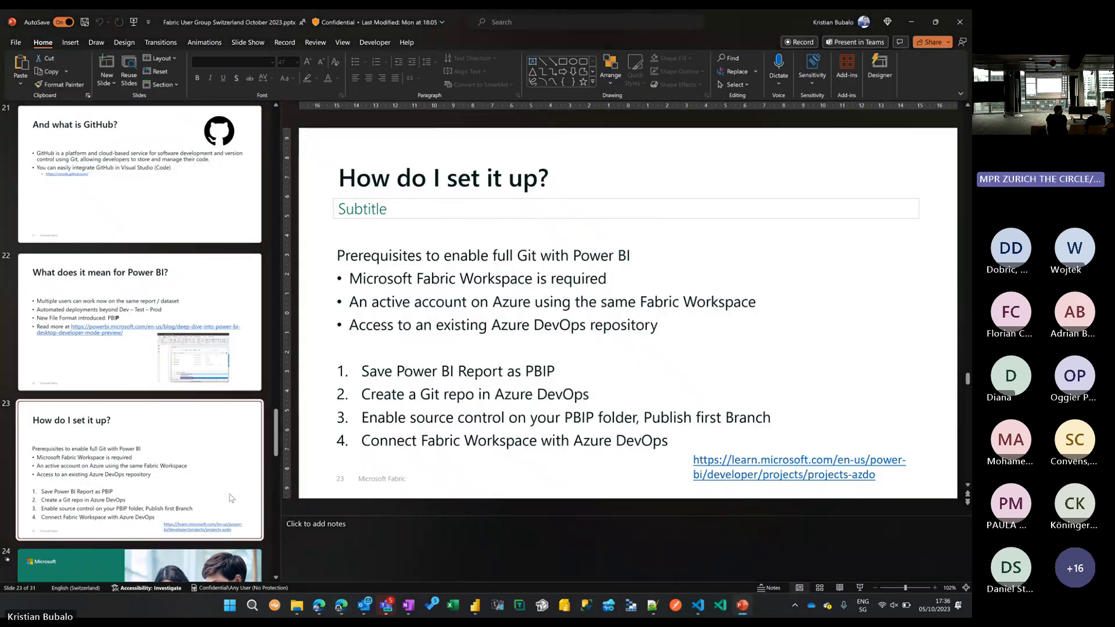
key("shift+F5")
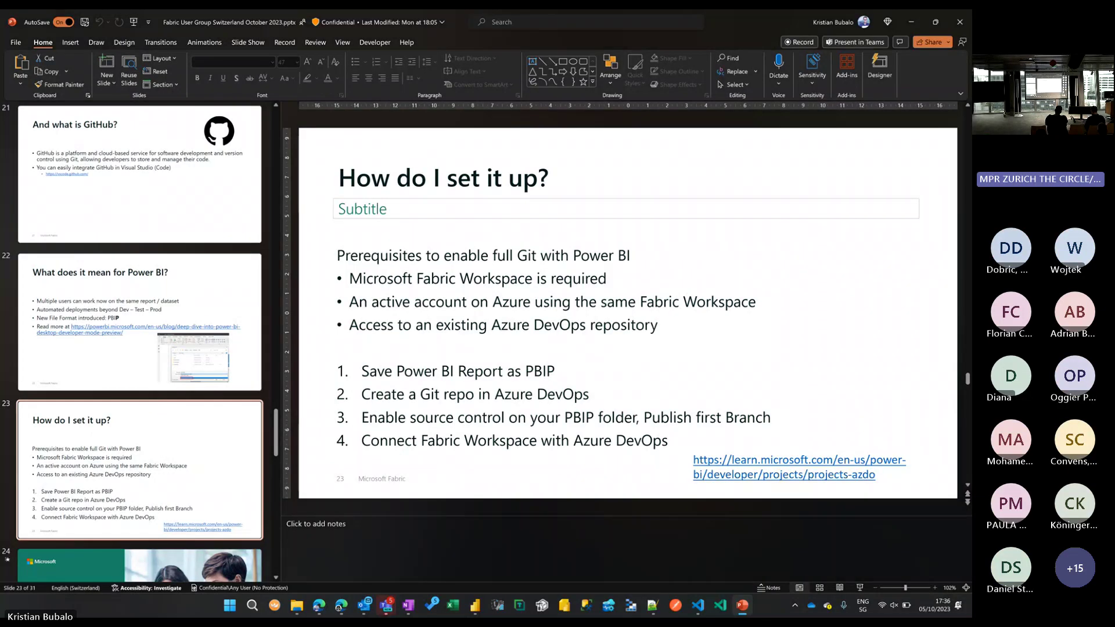
left_click(340, 605)
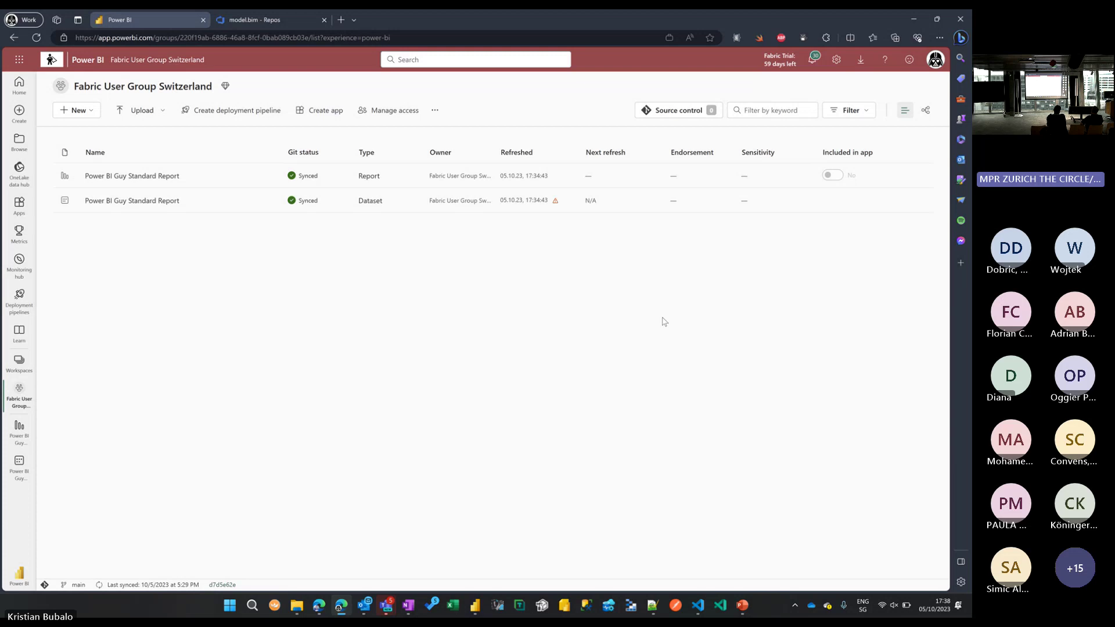
key("alt+Tab")
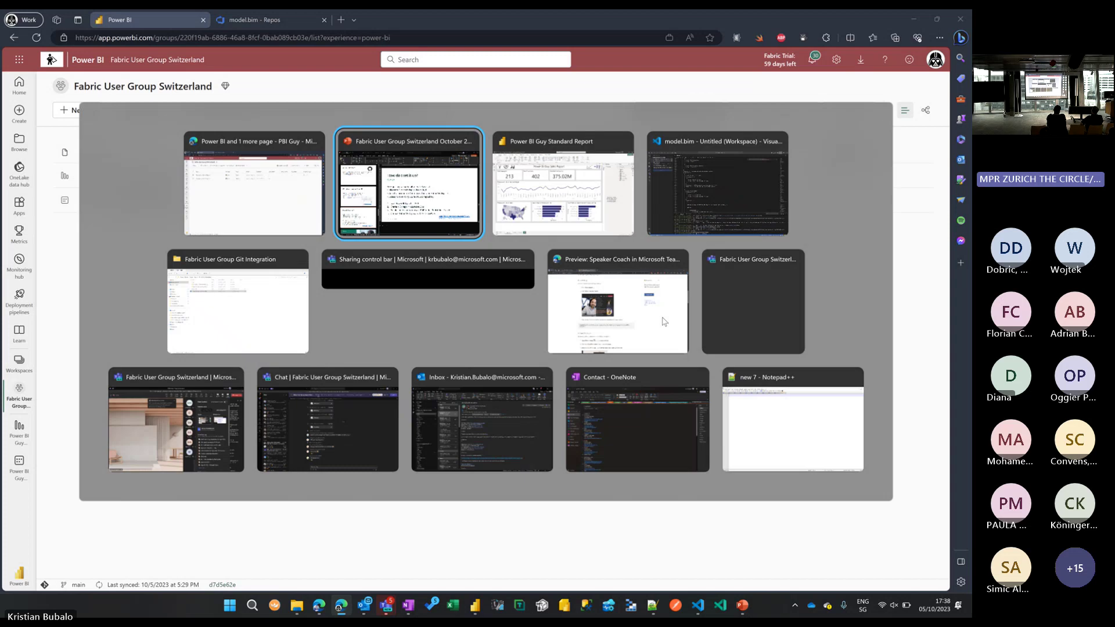